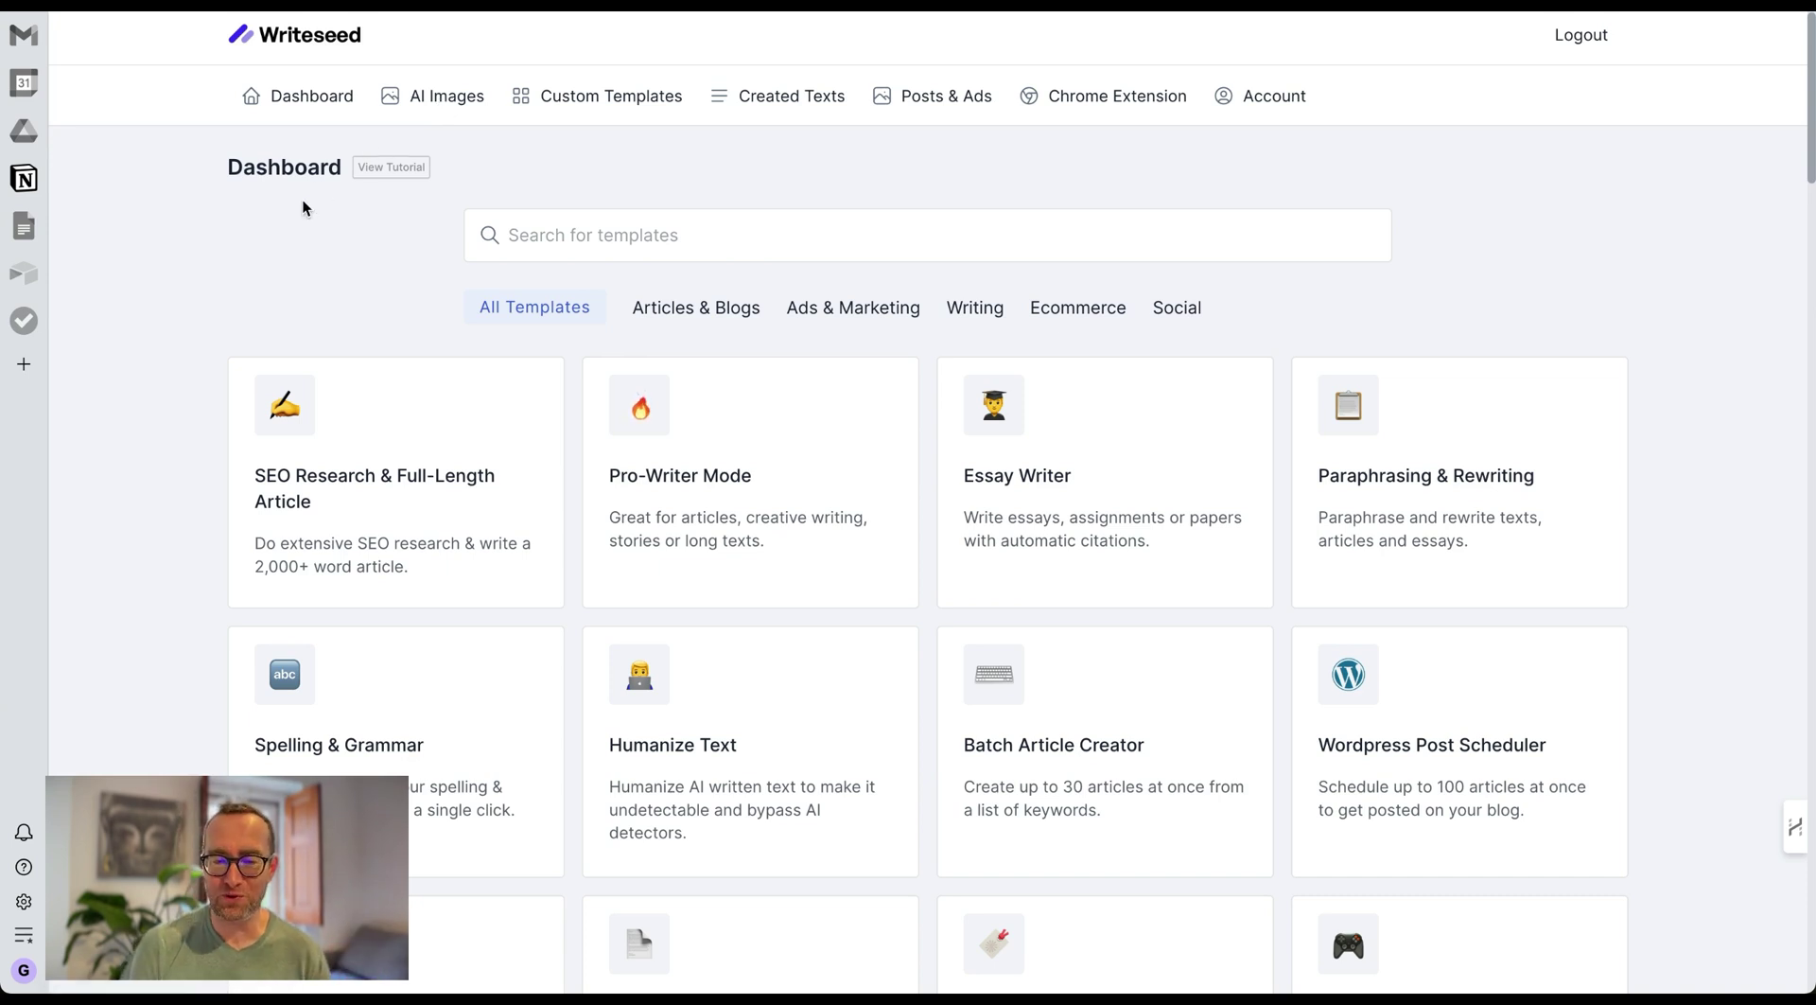
Step: Look through the full template library on the dashboard, from the SEO article writer down to the Etsy Listing and Lyrics templates
scroll(310, 246, "down", 2)
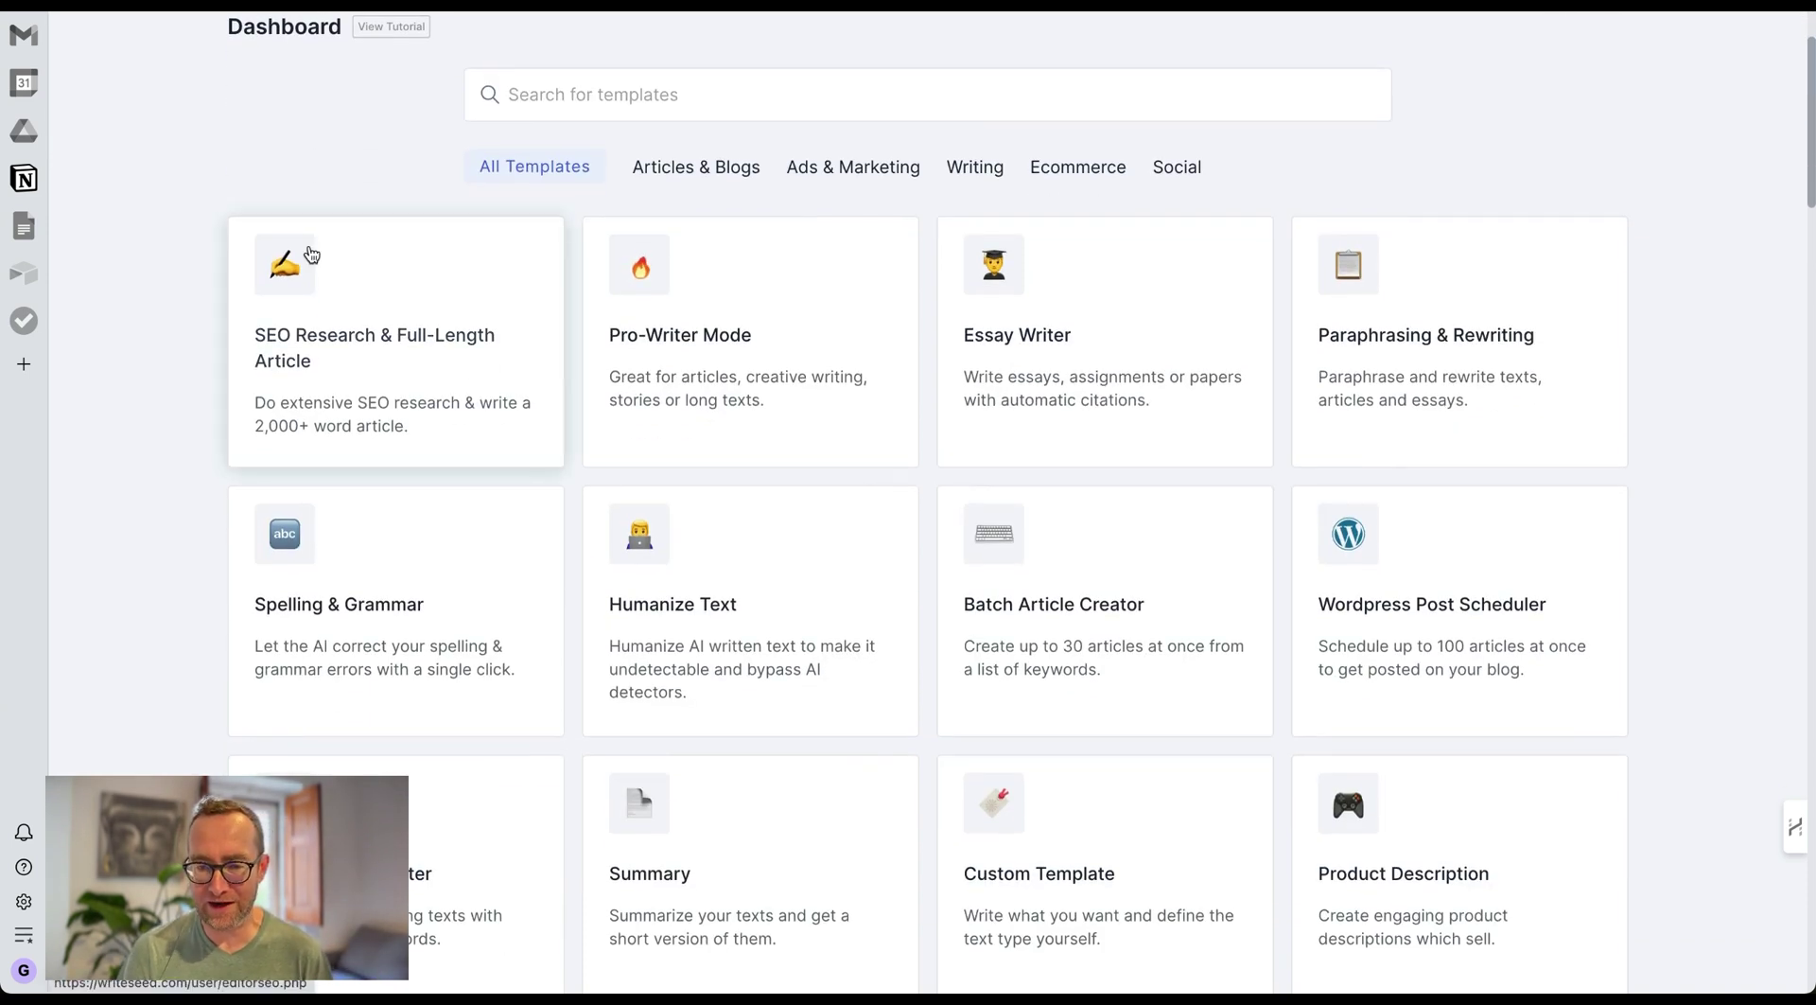
scroll(310, 253, "down", 1)
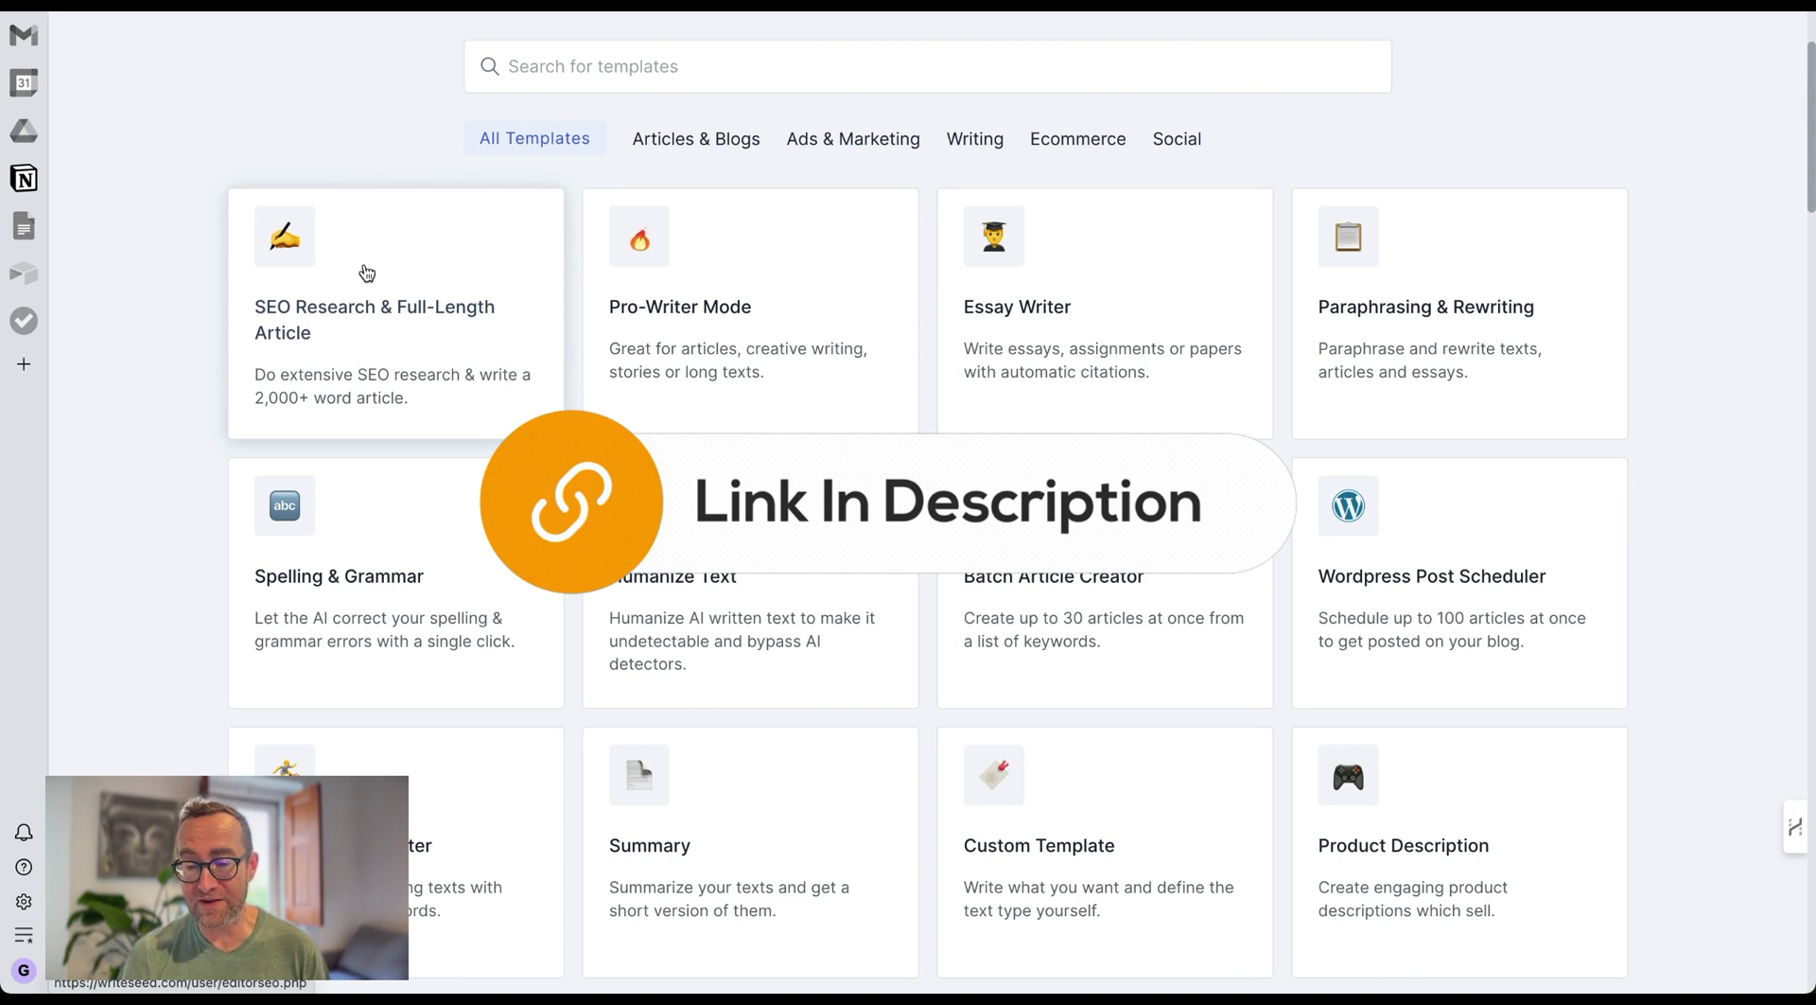
scroll(365, 274, "down", 1)
scroll(369, 276, "down", 1)
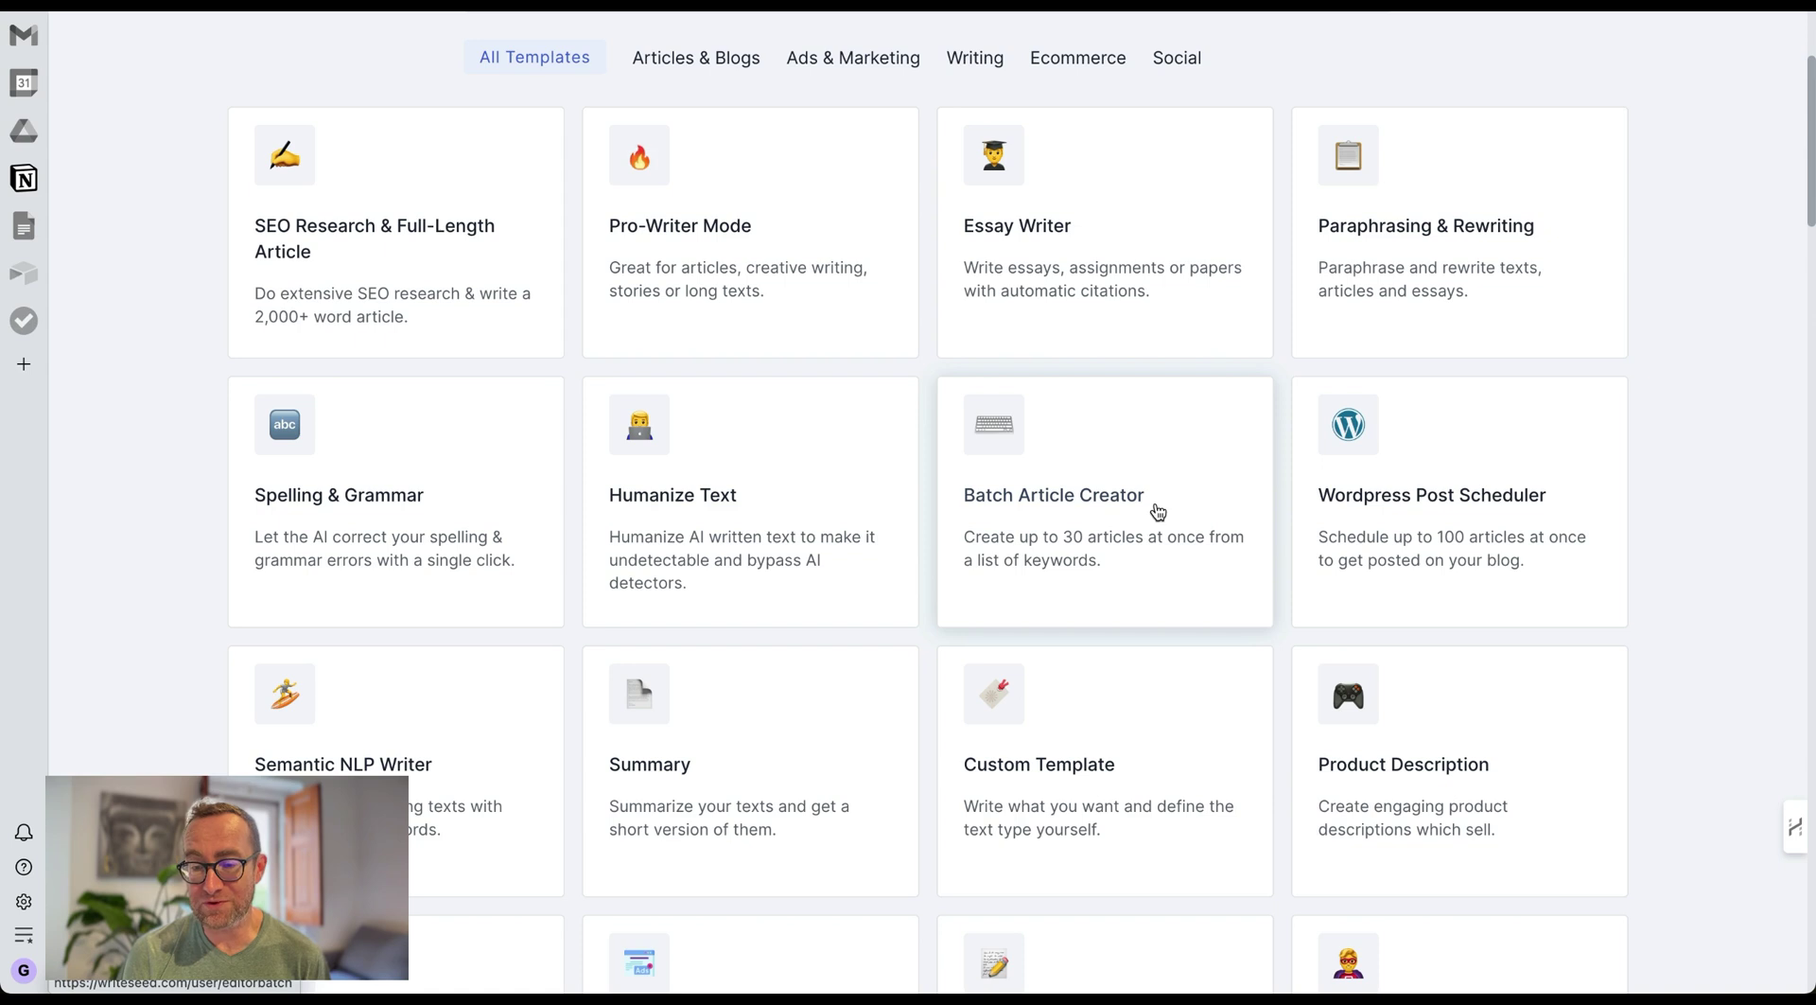
scroll(1147, 513, "down", 2)
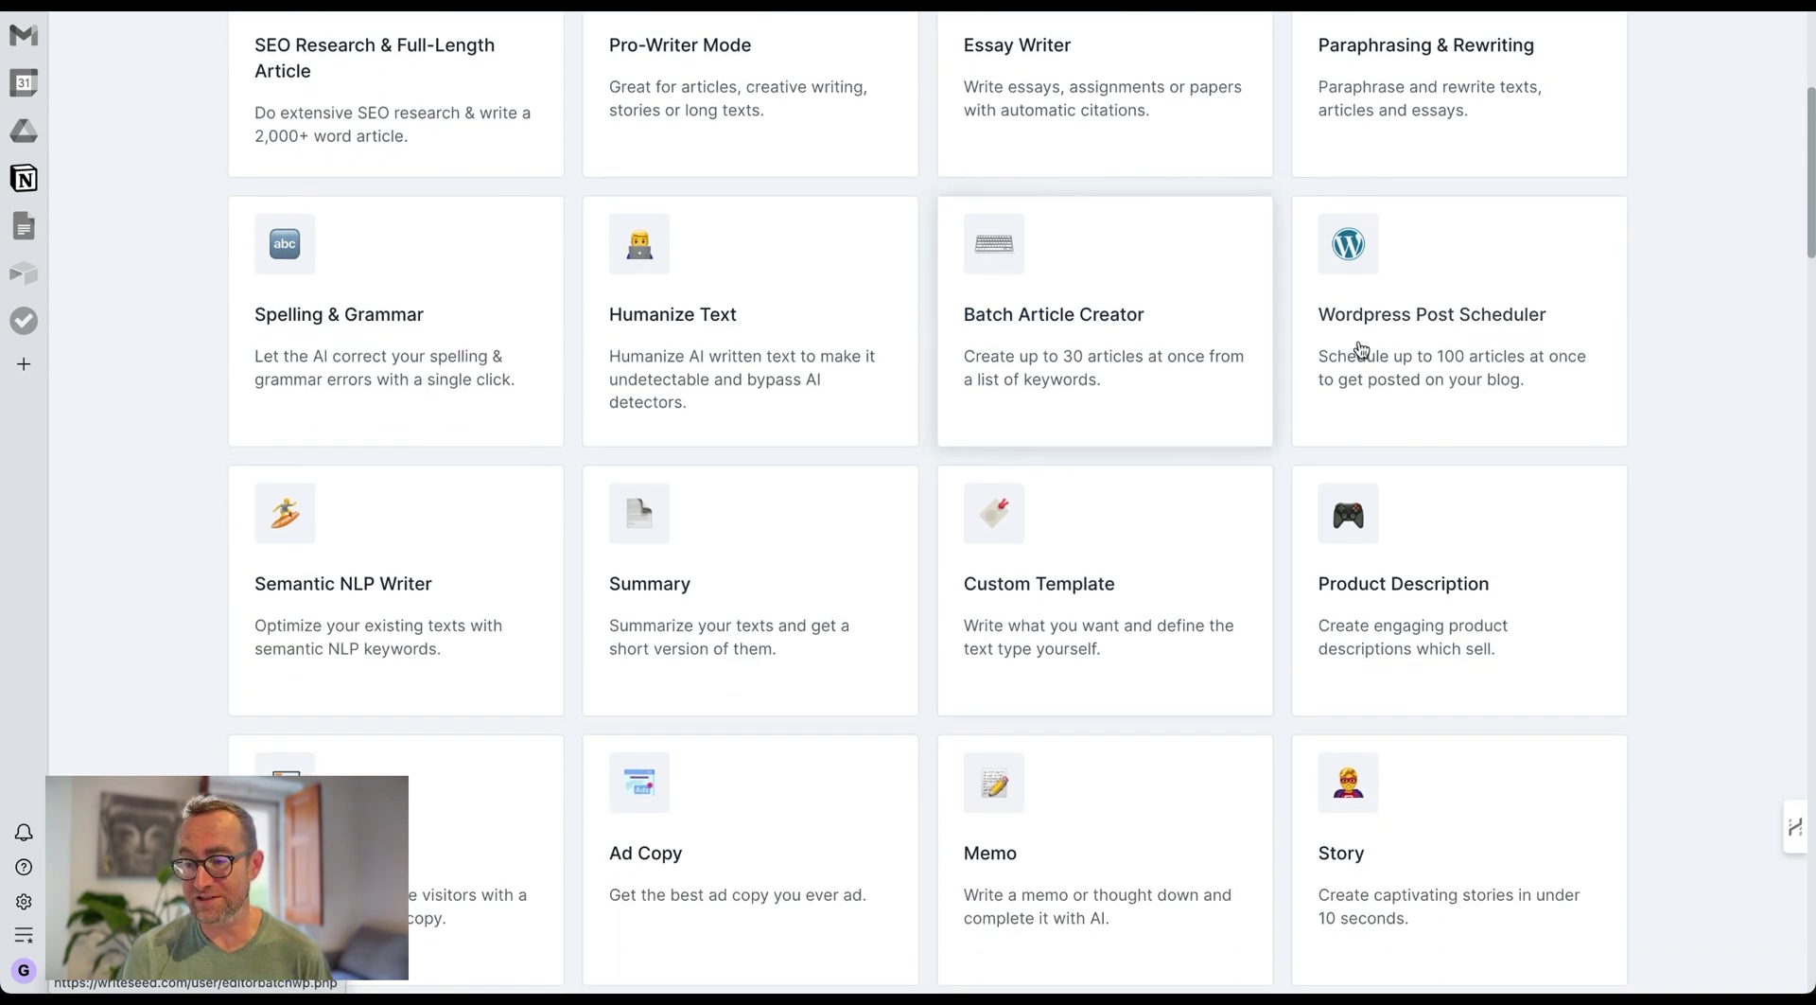
scroll(1448, 339, "down", 5)
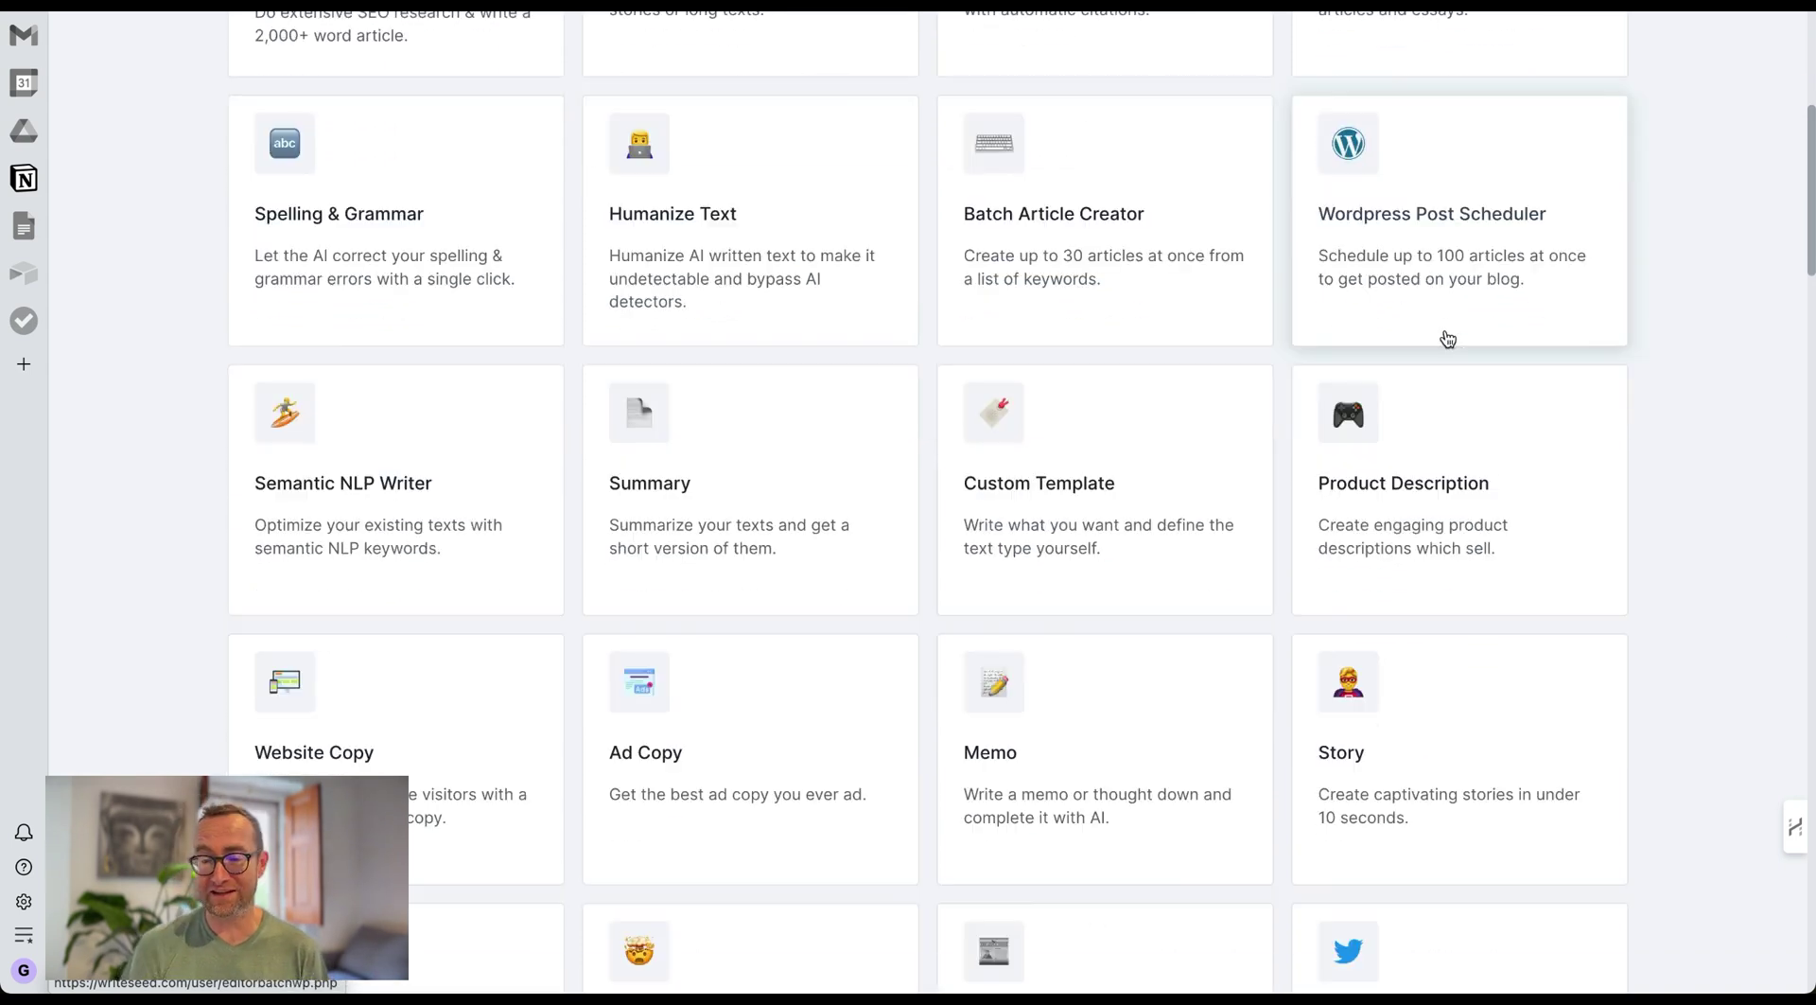
scroll(1447, 338, "down", 3)
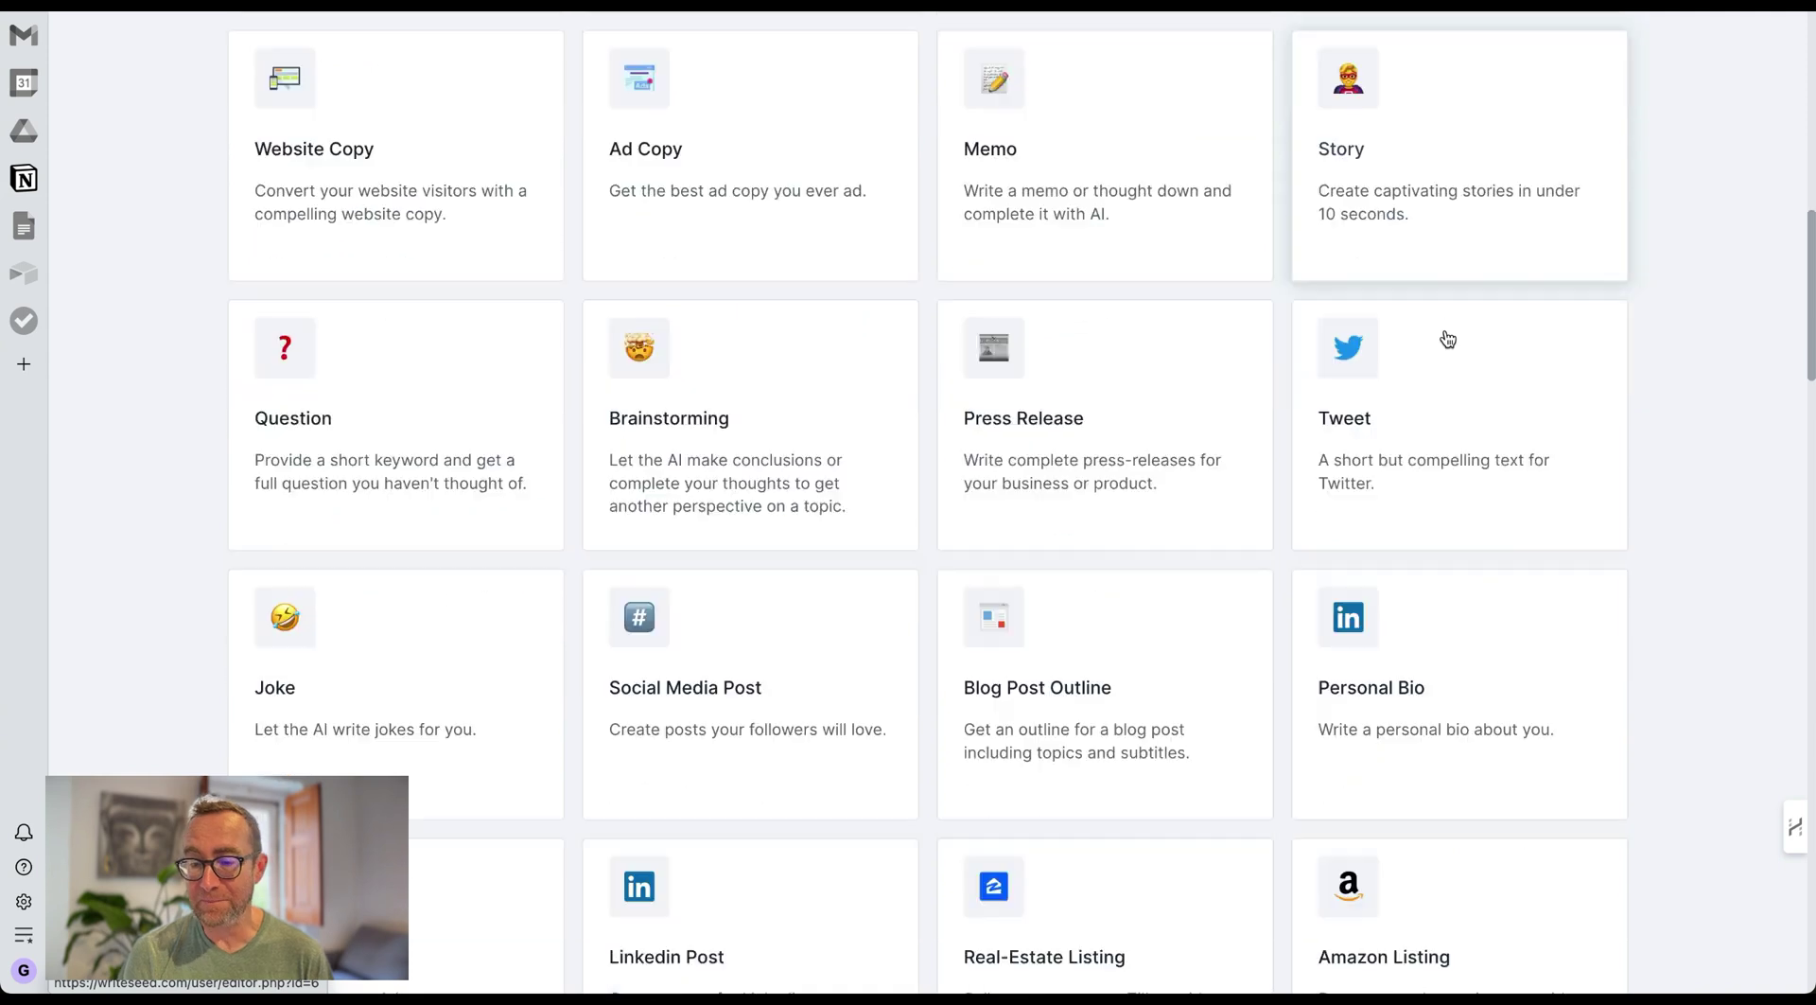
scroll(1391, 324, "down", 3)
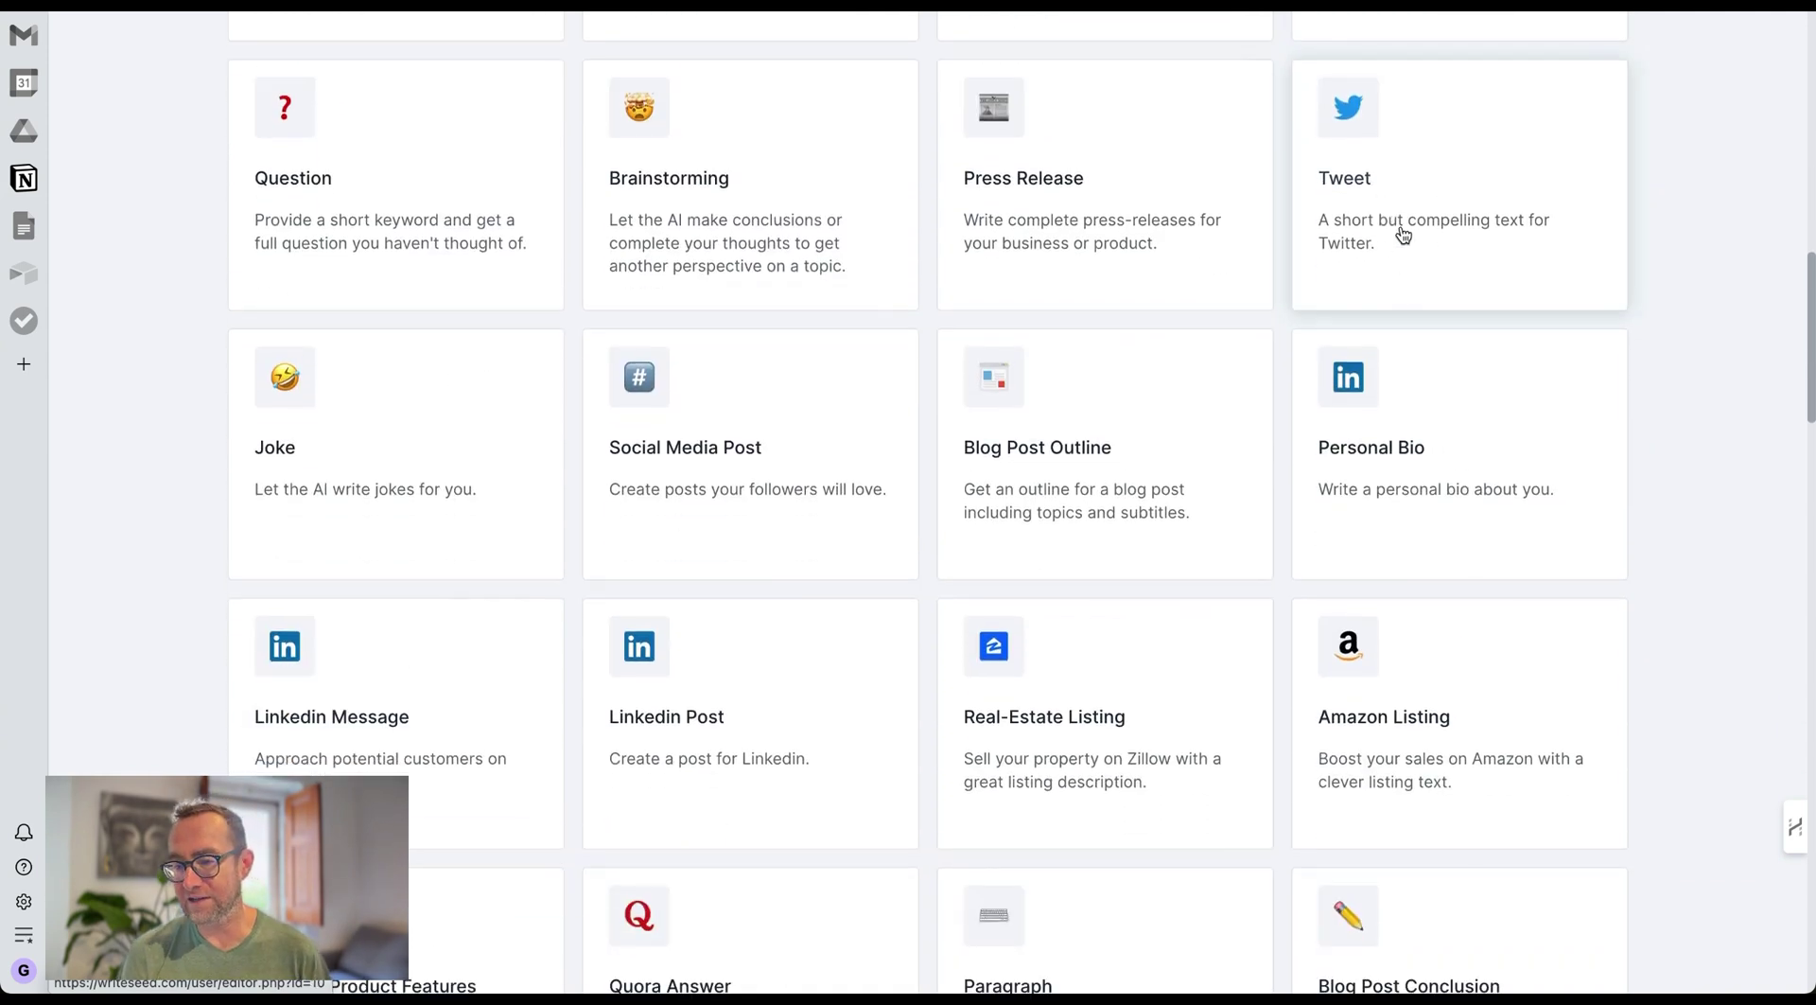
scroll(1402, 225, "down", 4)
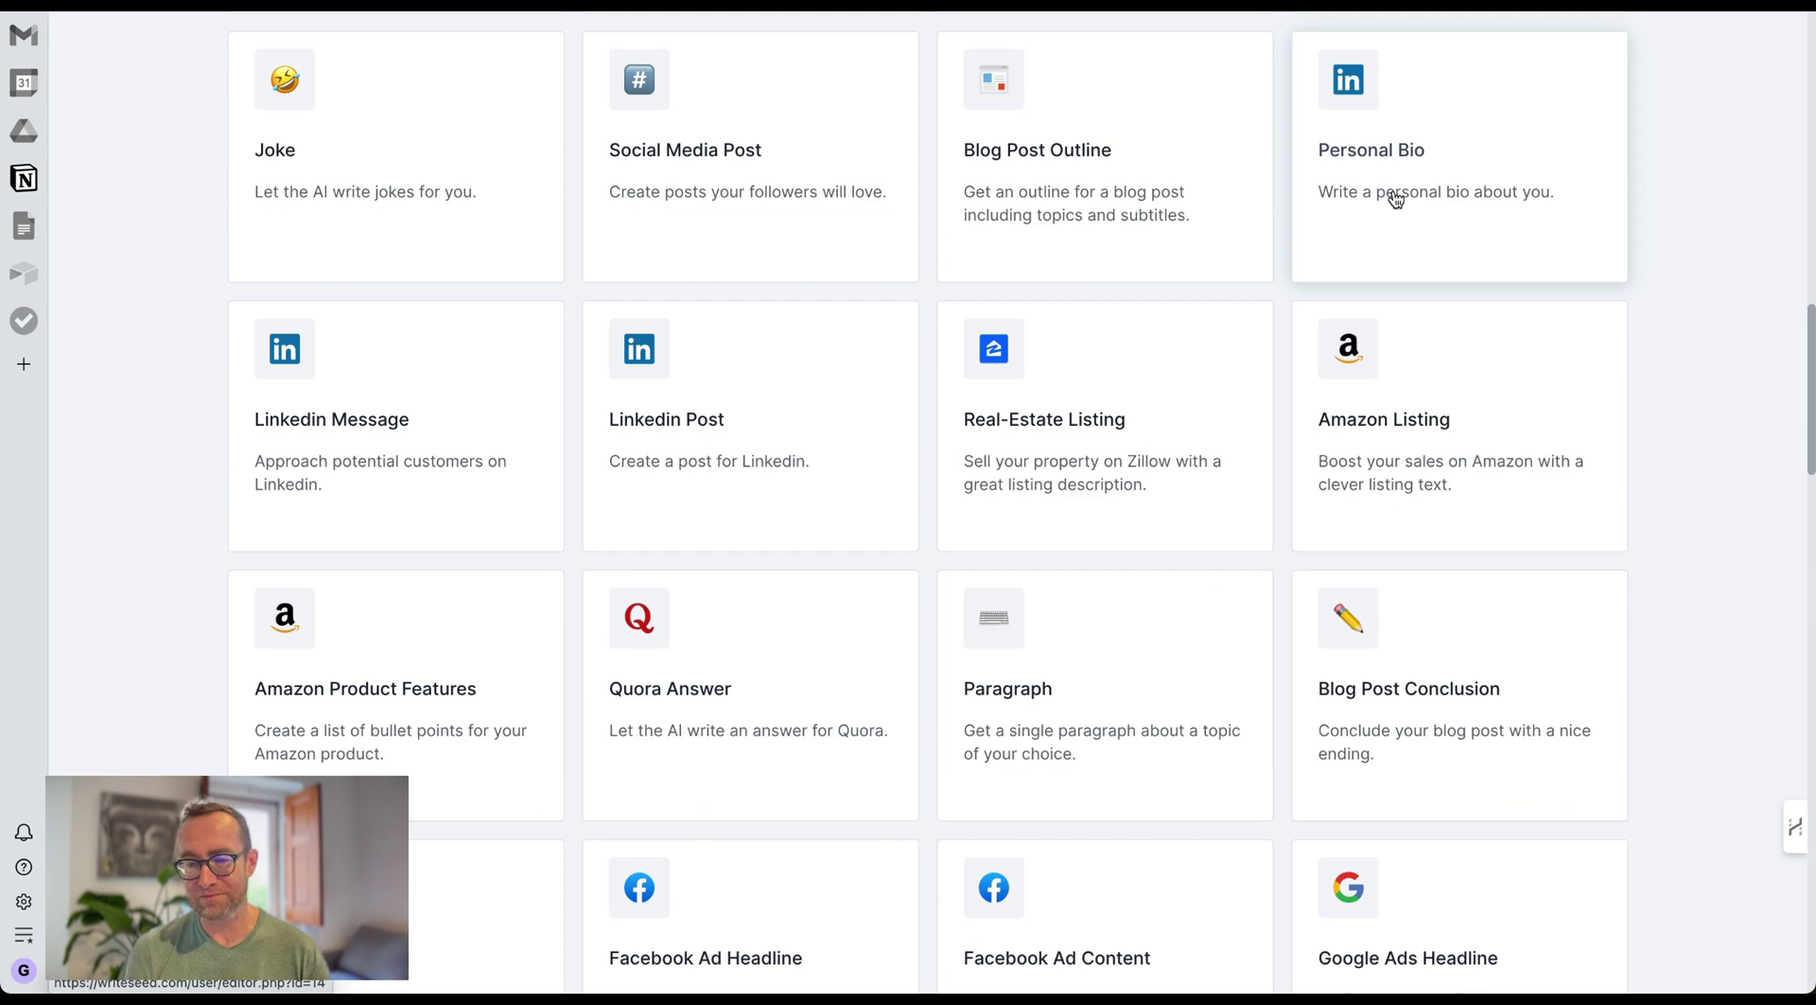
scroll(1394, 193, "down", 3)
scroll(1397, 199, "down", 1)
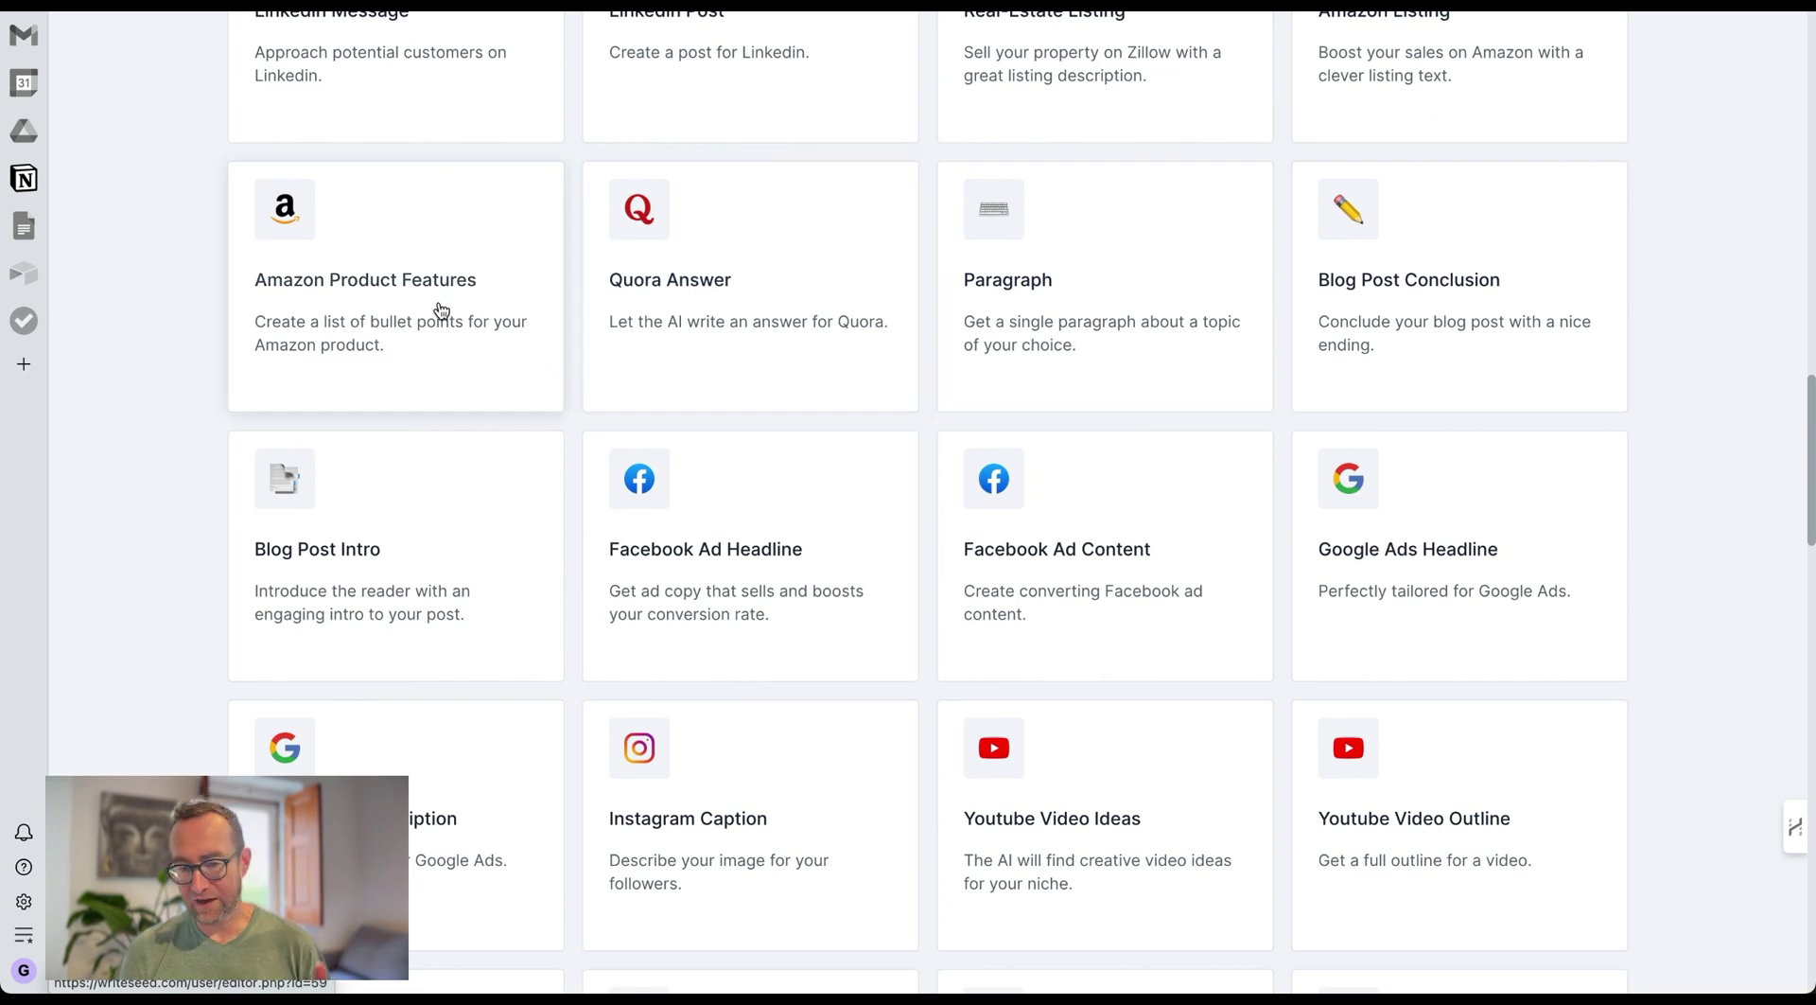
scroll(714, 307, "down", 4)
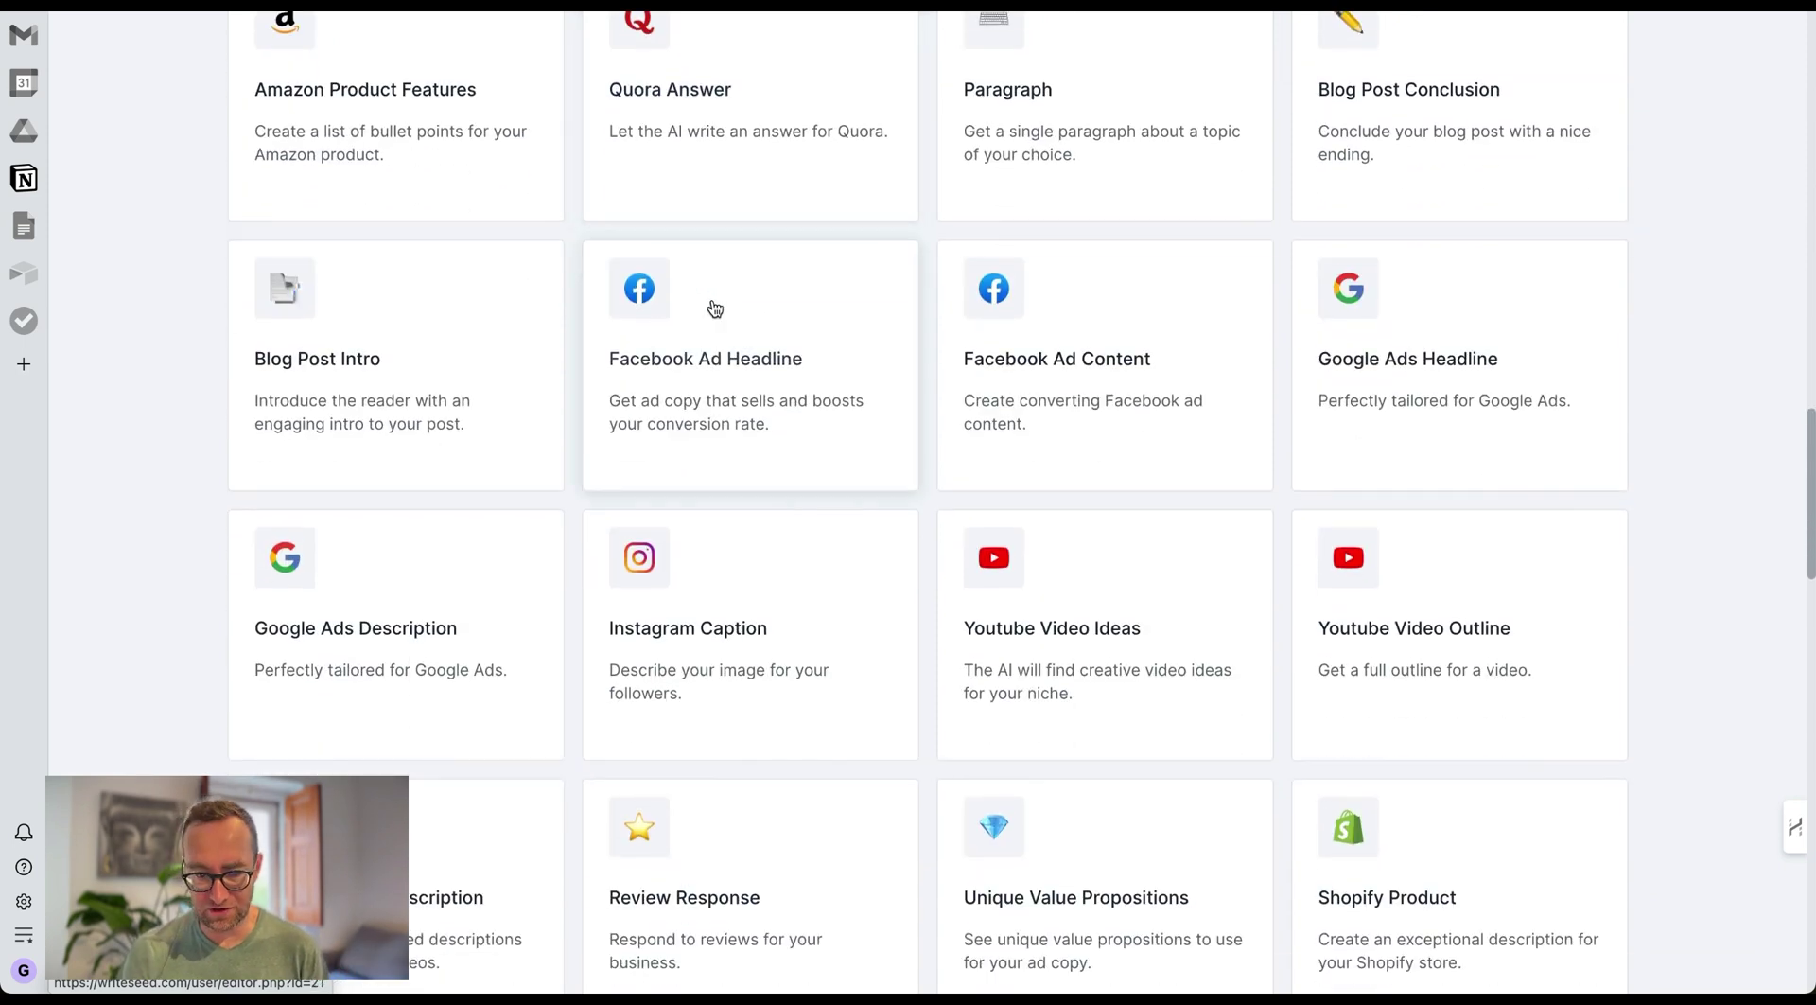
scroll(714, 301, "up", 3)
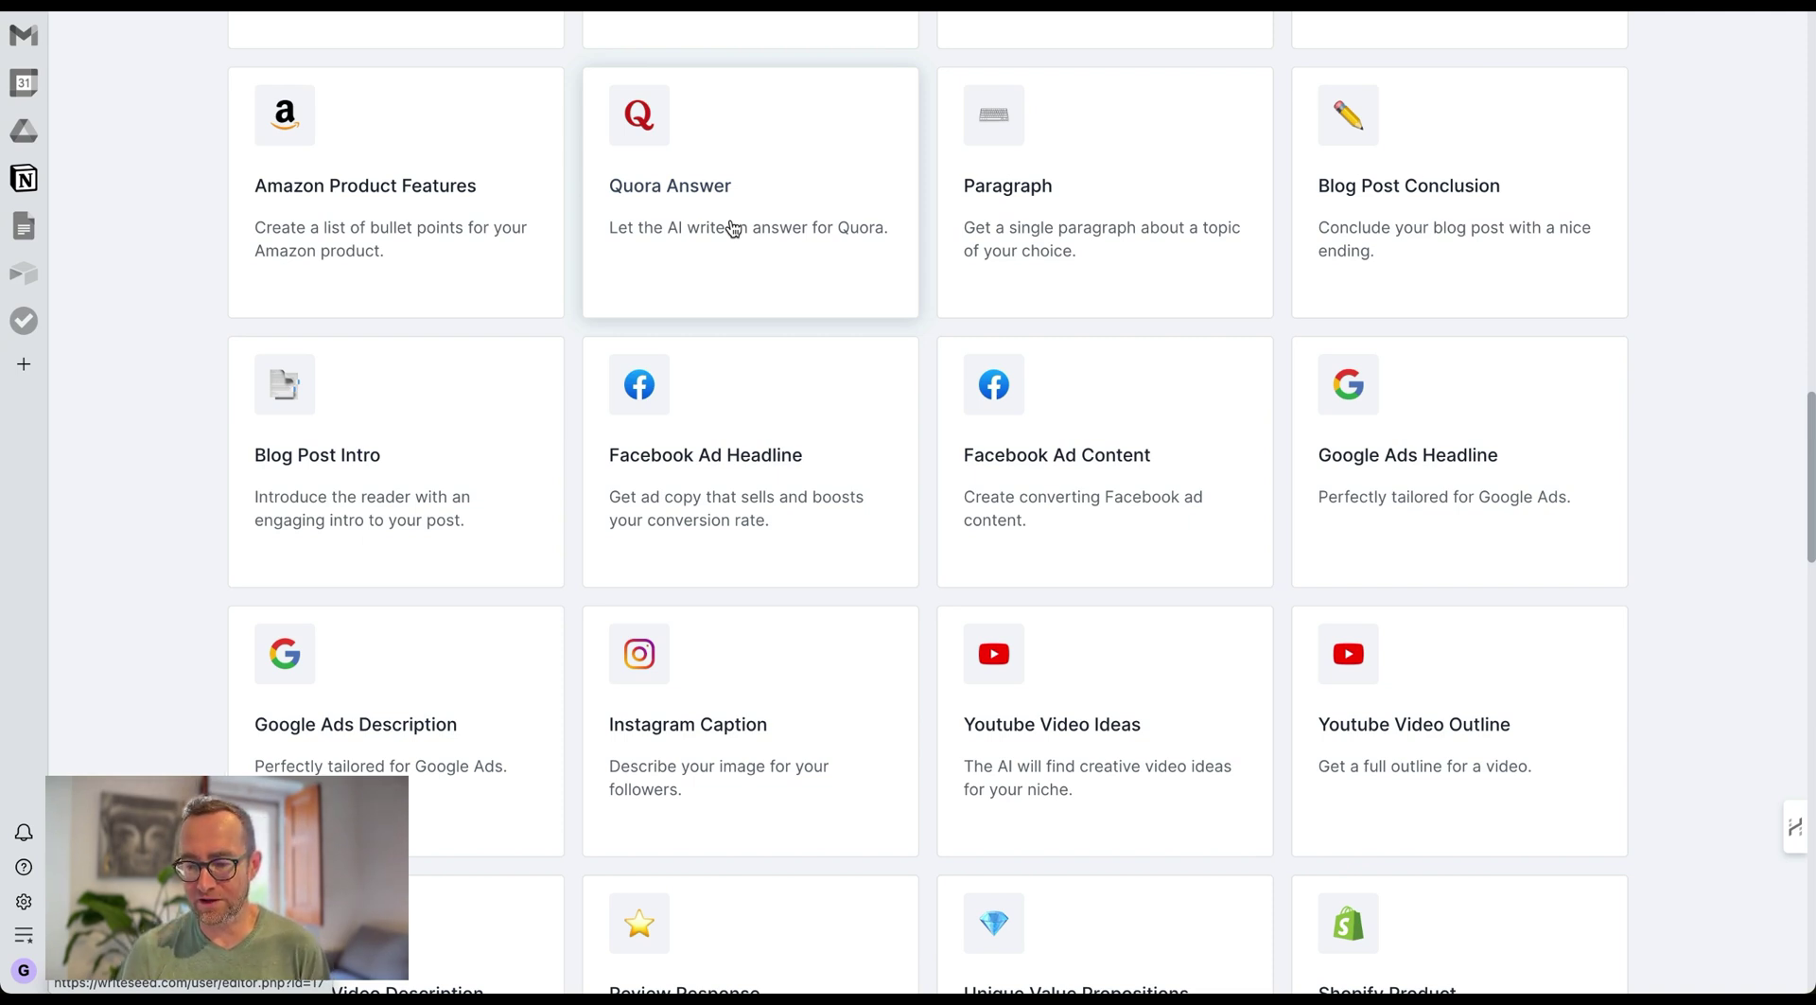
scroll(732, 228, "down", 5)
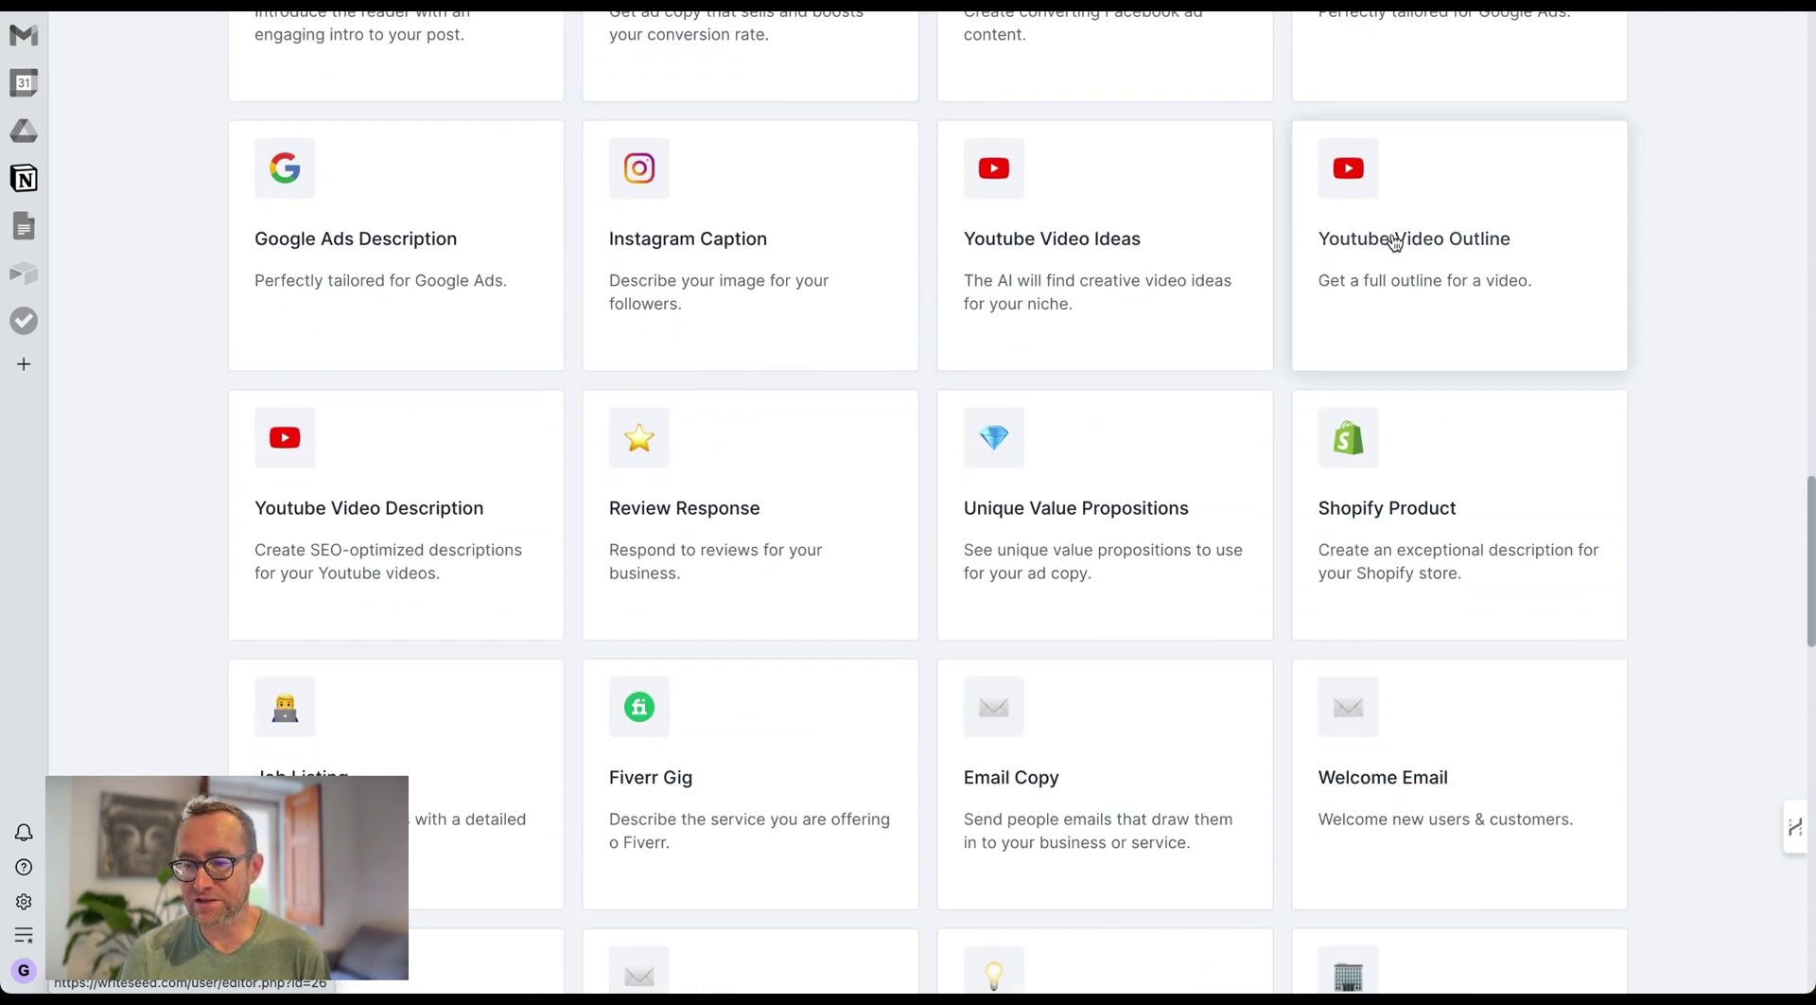
scroll(1396, 242, "down", 6)
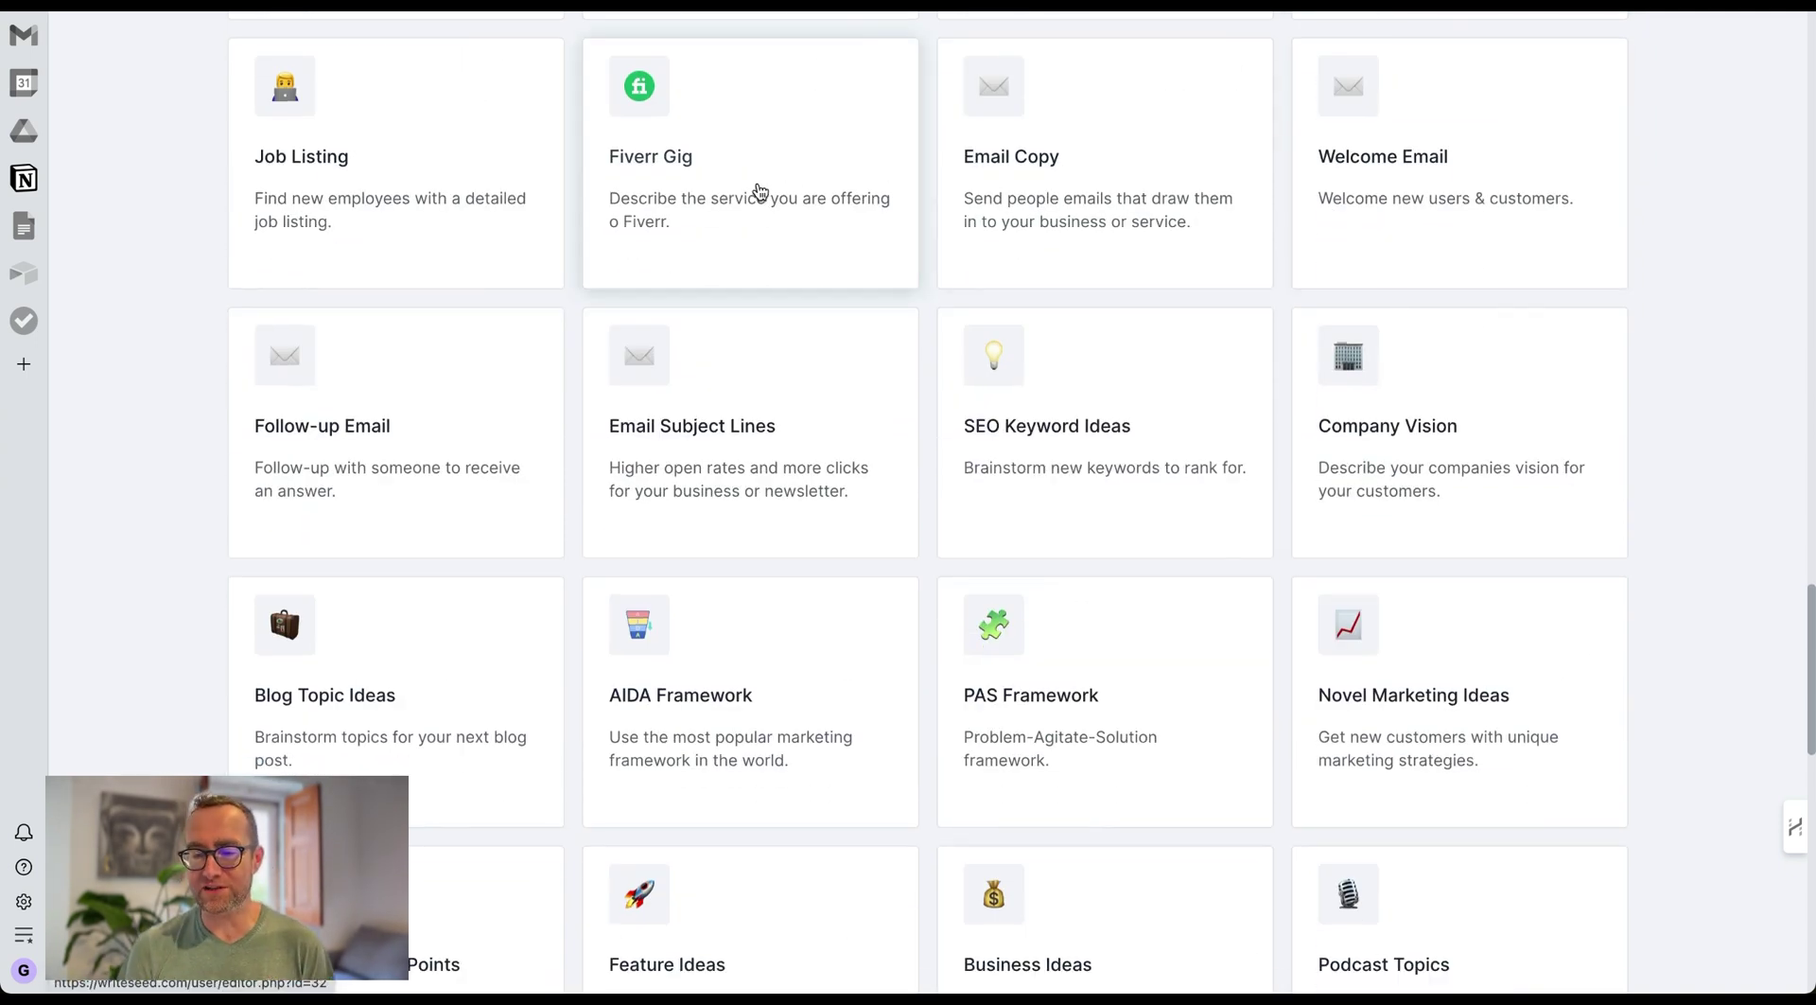
scroll(759, 192, "down", 5)
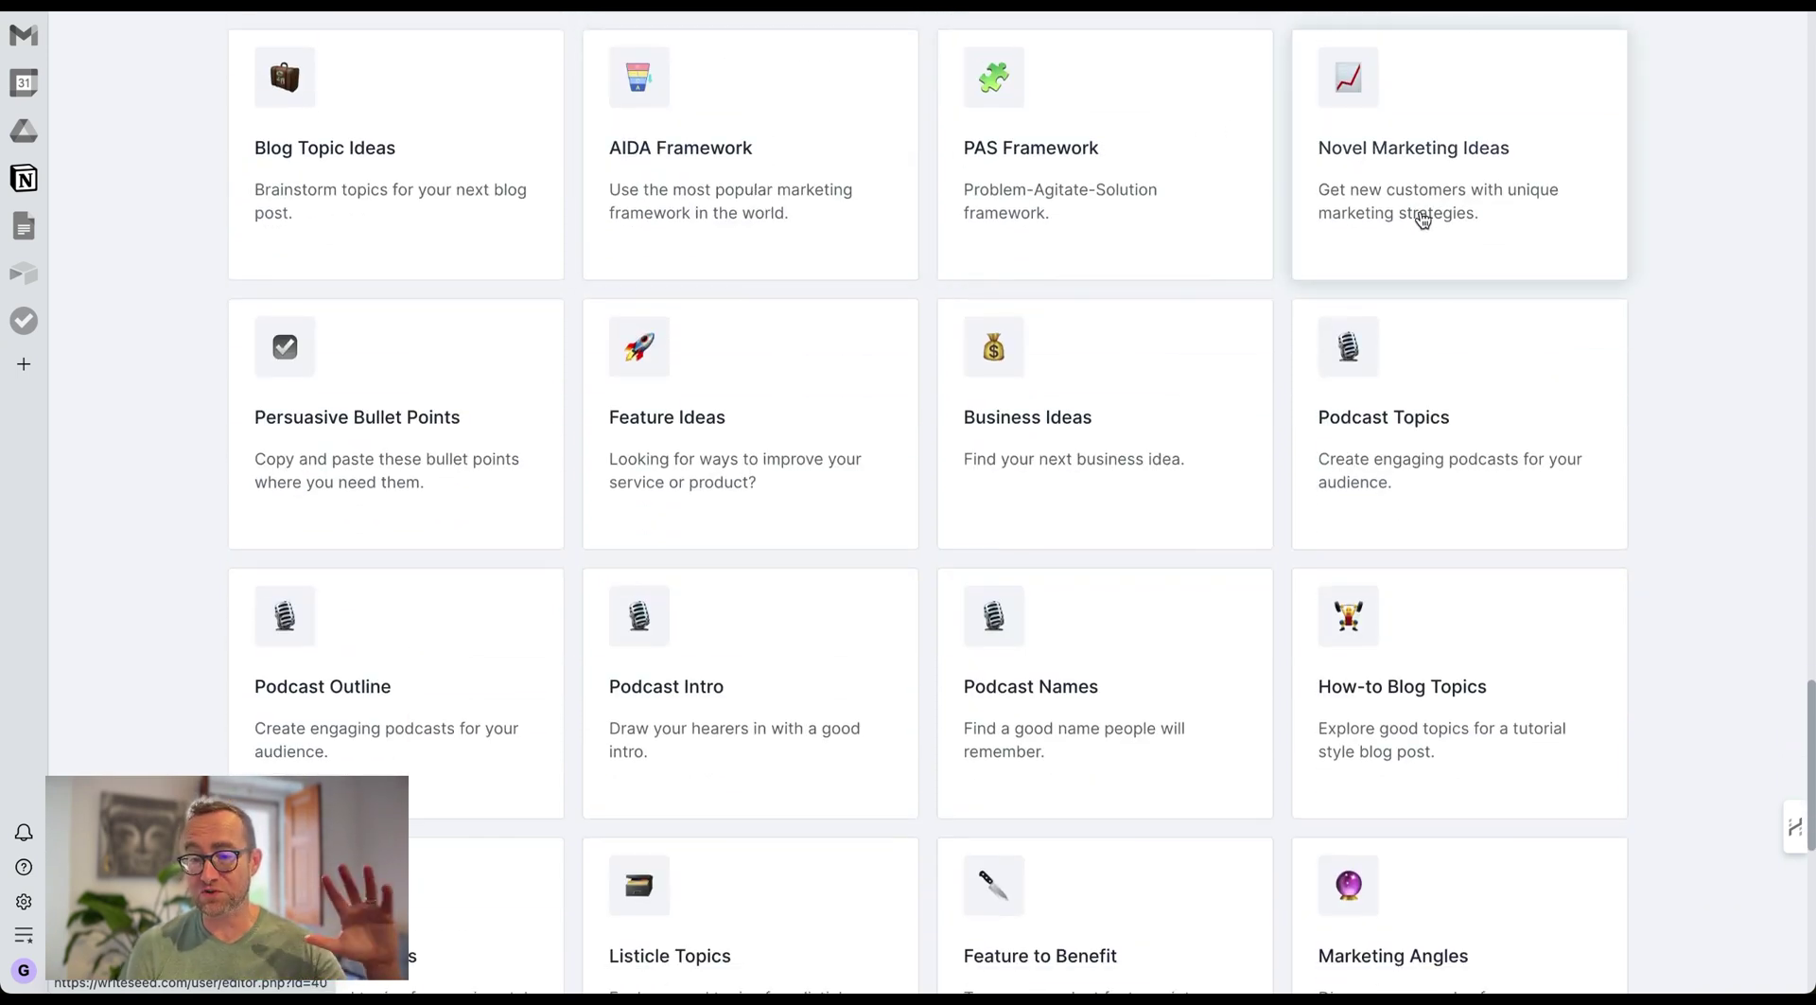
scroll(1585, 191, "down", 6)
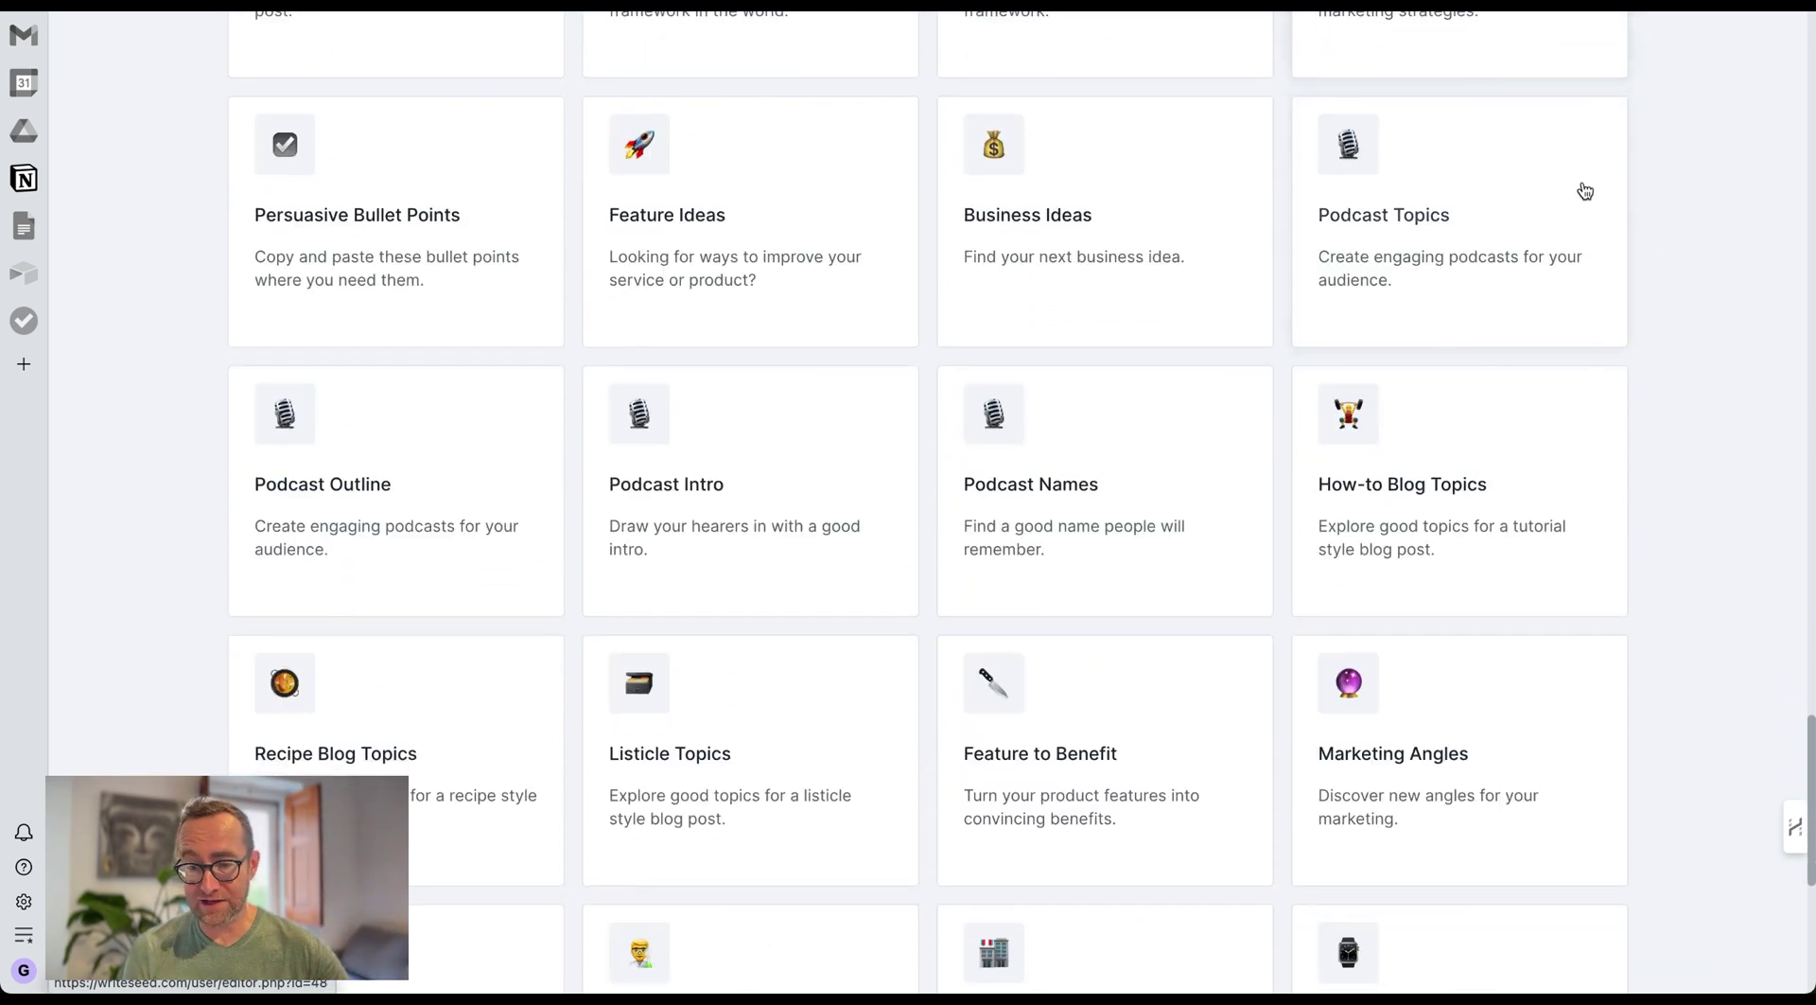
scroll(1585, 191, "down", 2)
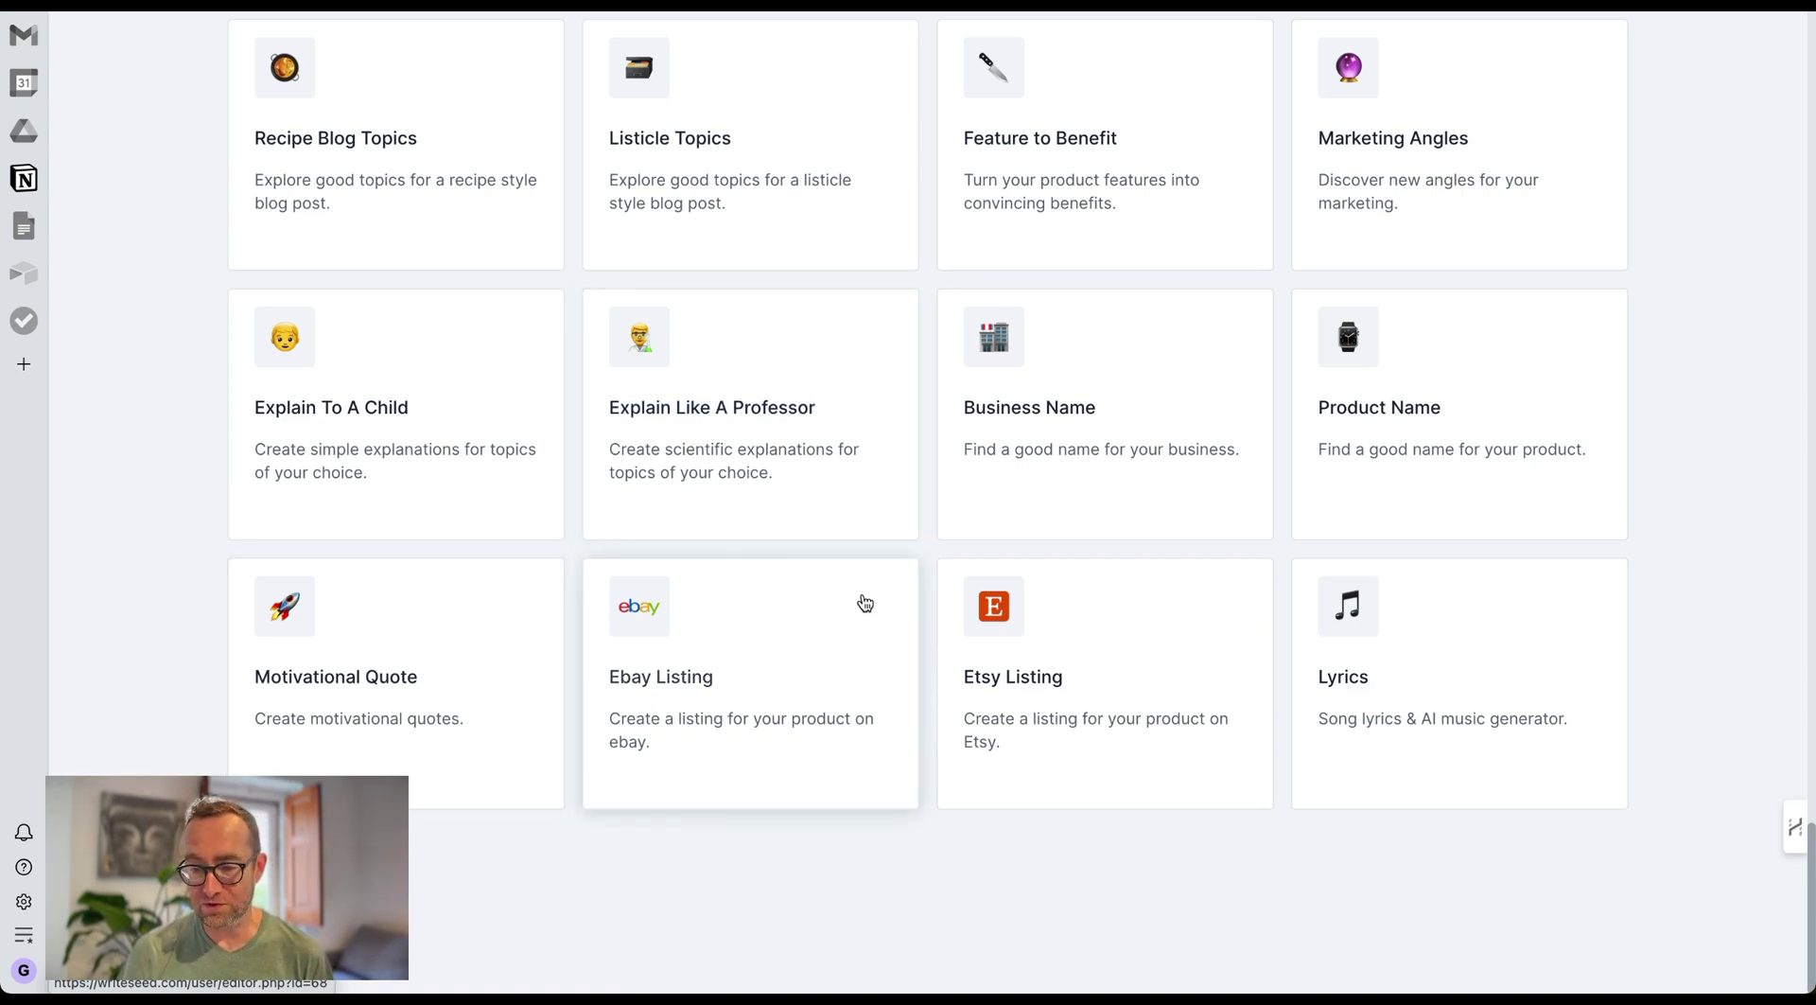
scroll(946, 615, "up", 20)
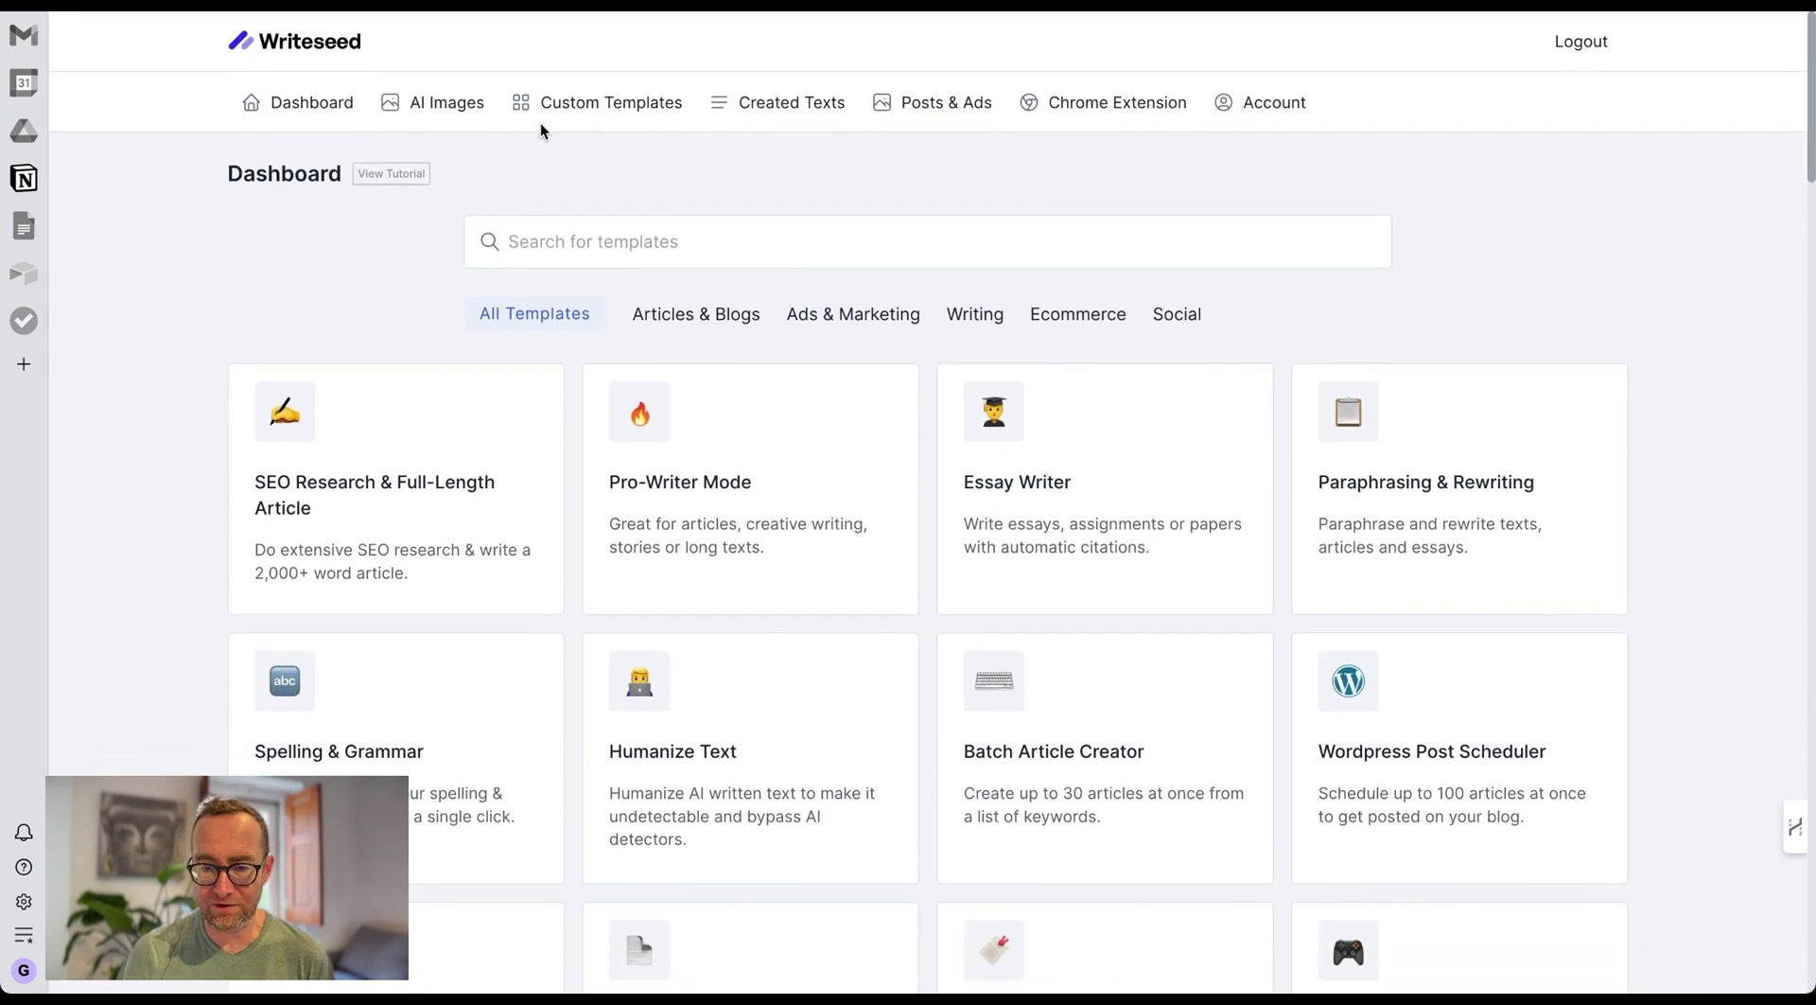
Step: Open the SEO Research & Full-Length Article template from Articles & Blogs and research the keyword "faceless youtube channel ideas" in English
left_click(644, 315)
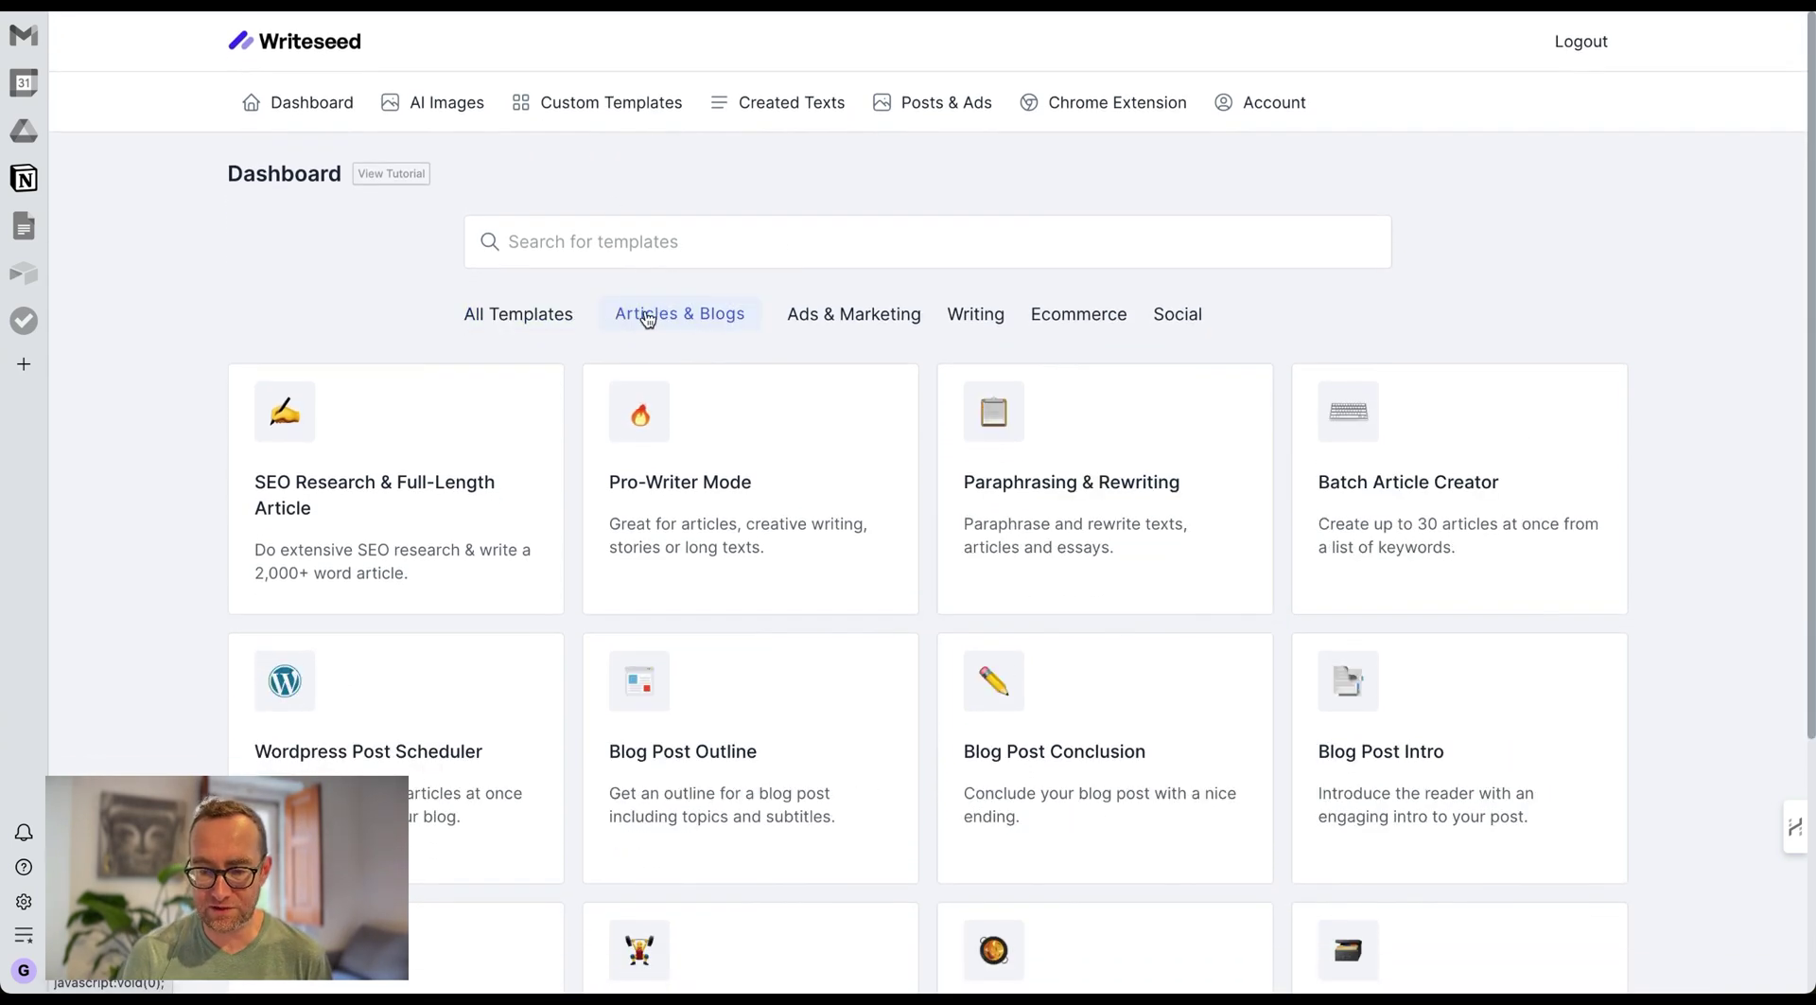
left_click(446, 480)
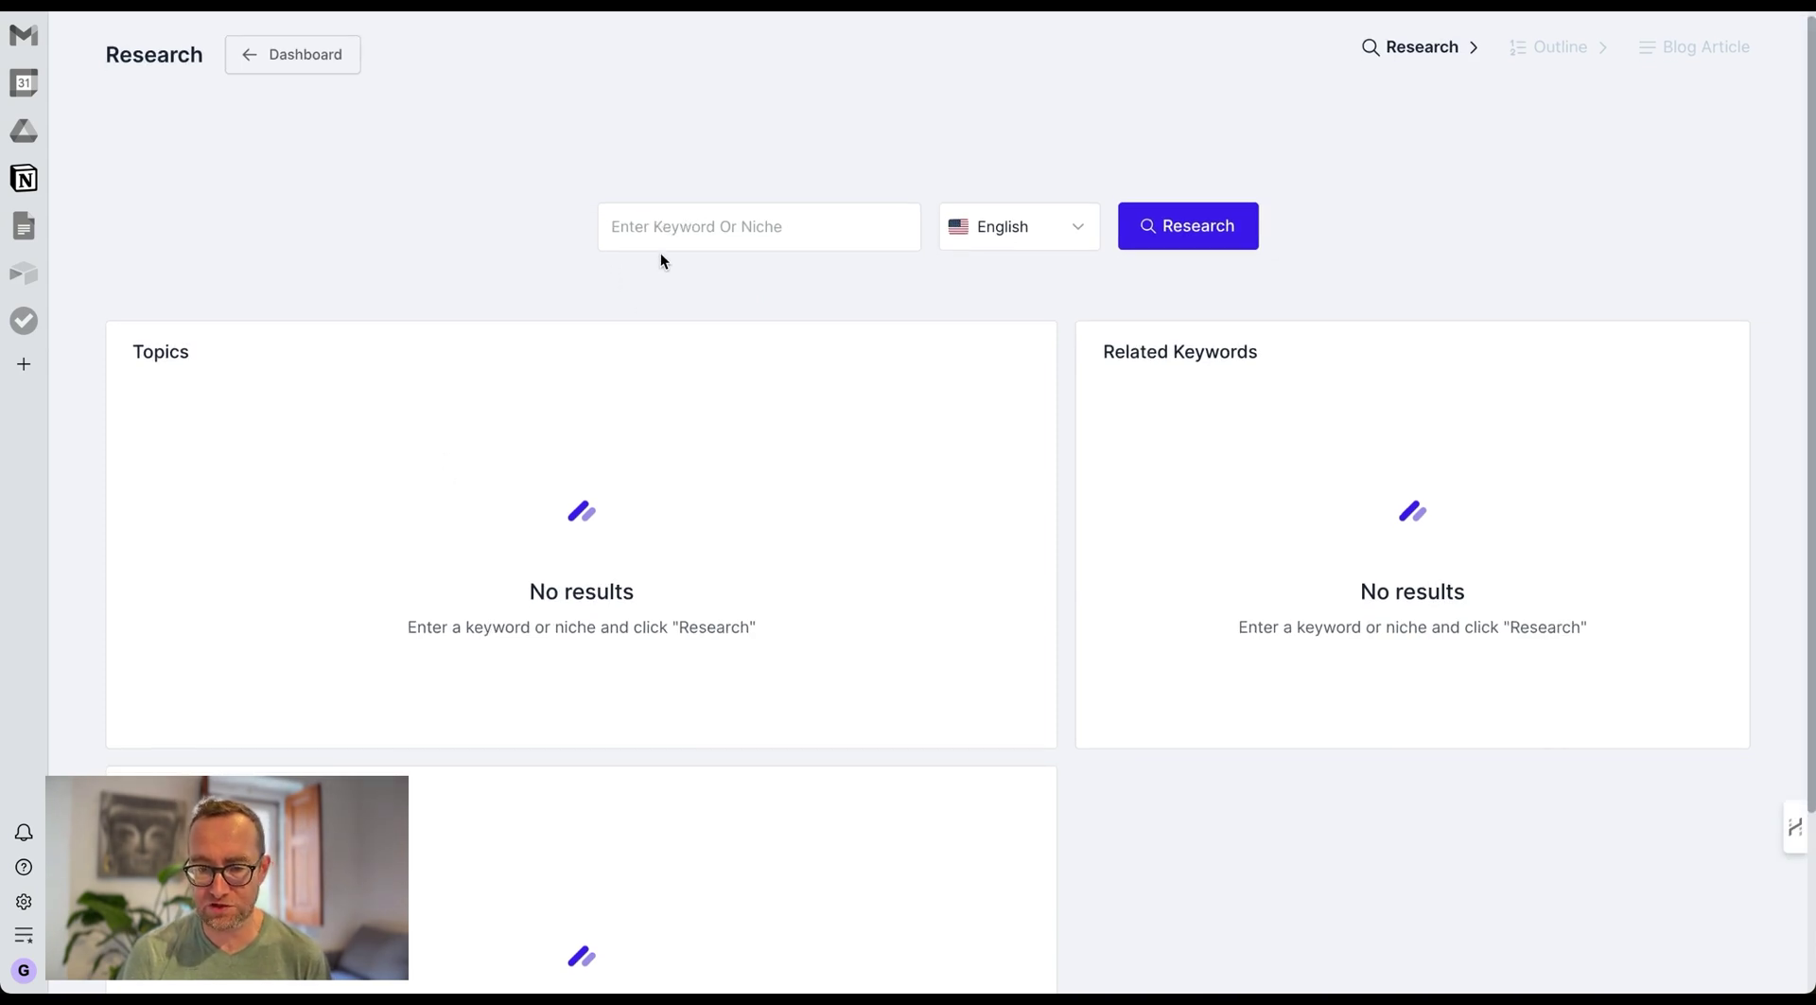
left_click(673, 215)
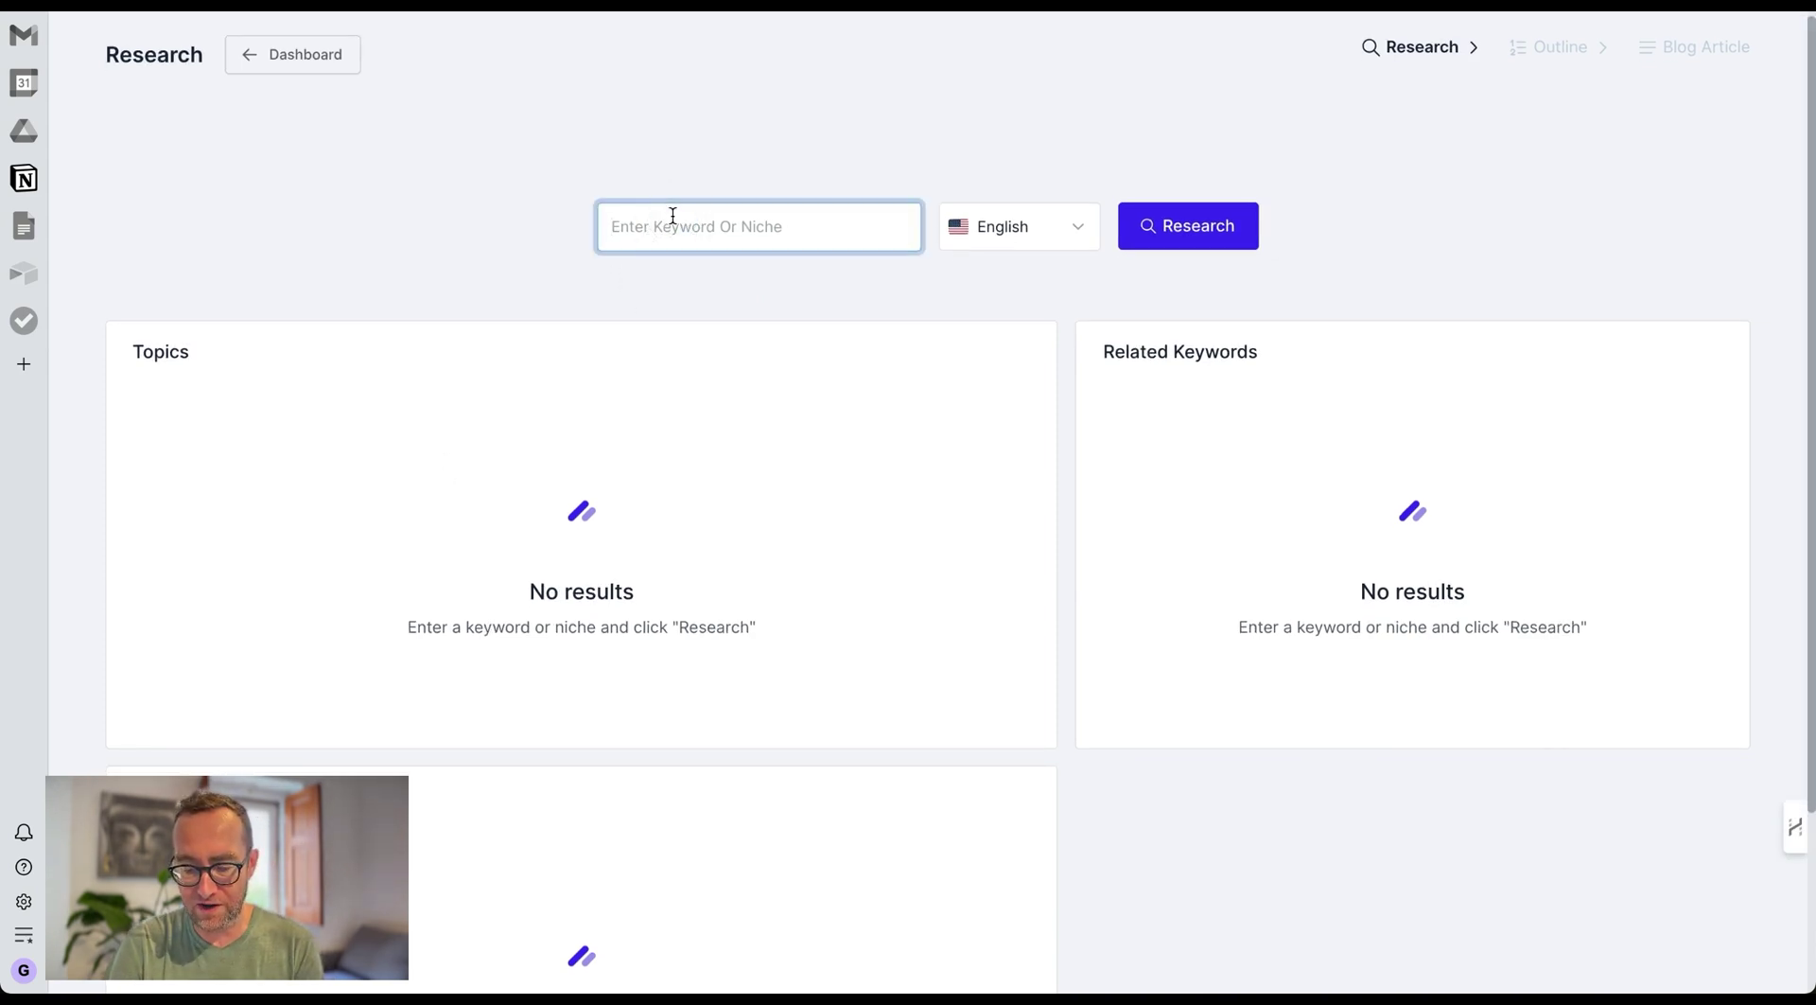
type("facele")
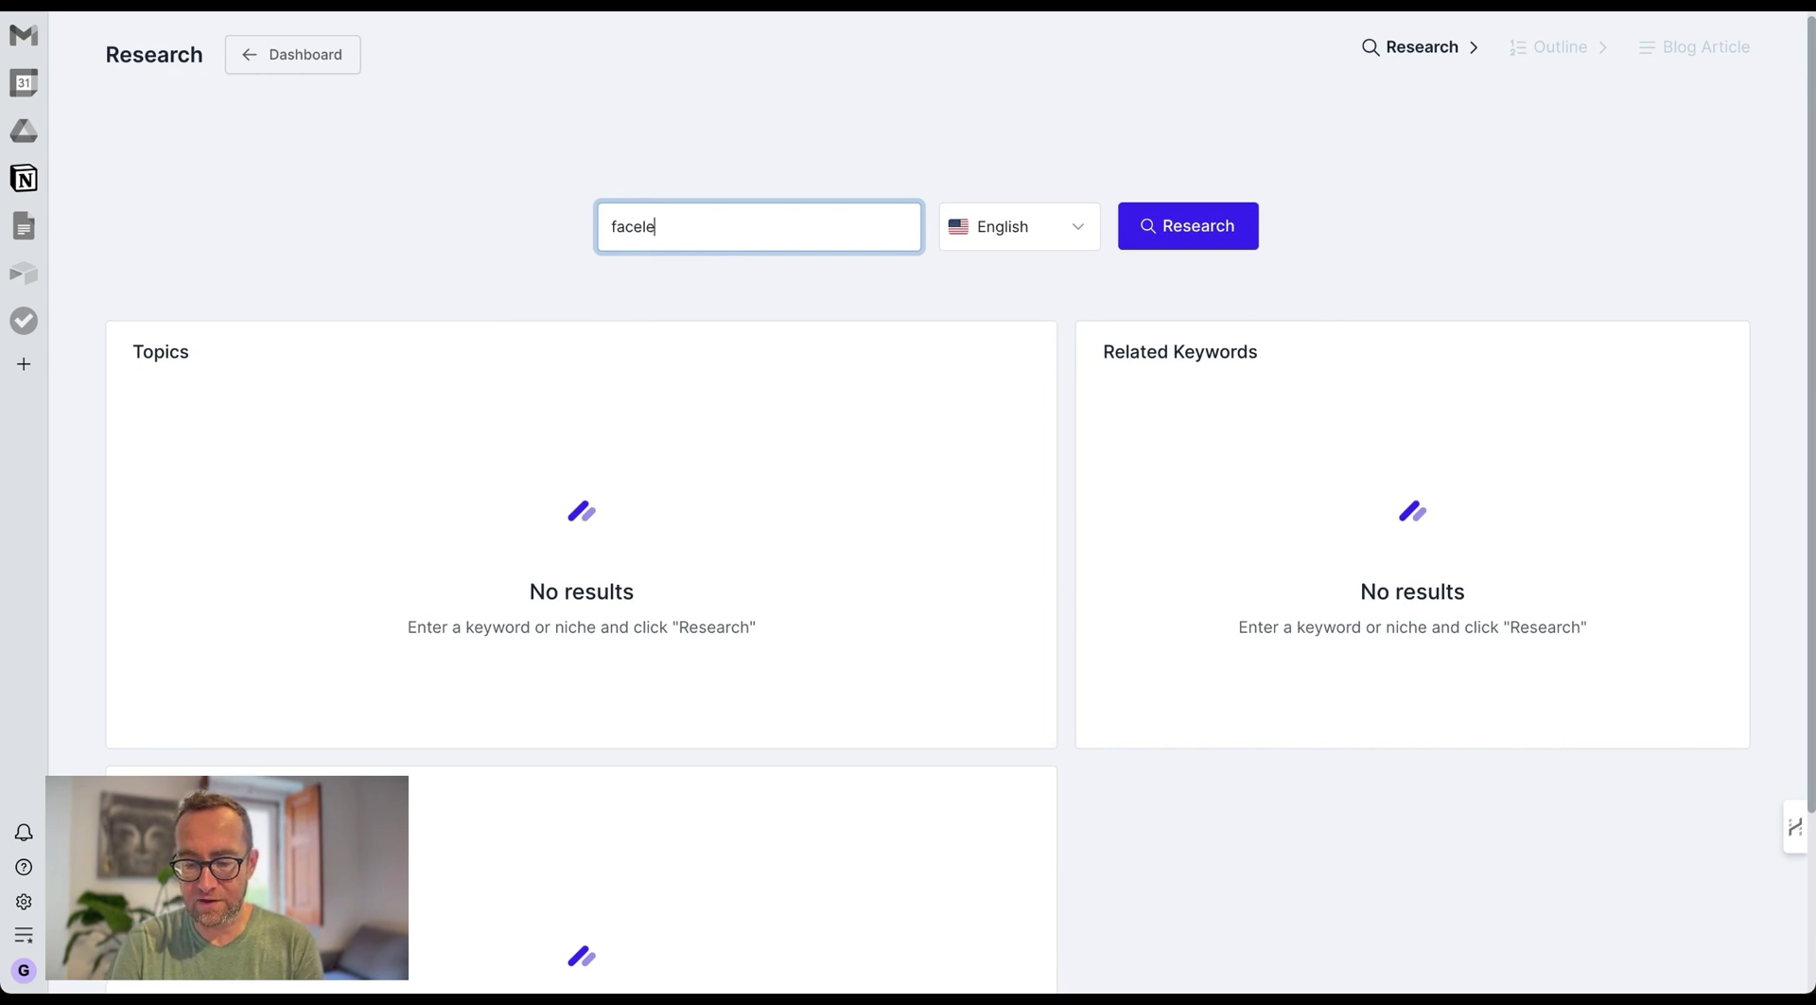
type("ss youtube channel ideas")
left_click(1169, 225)
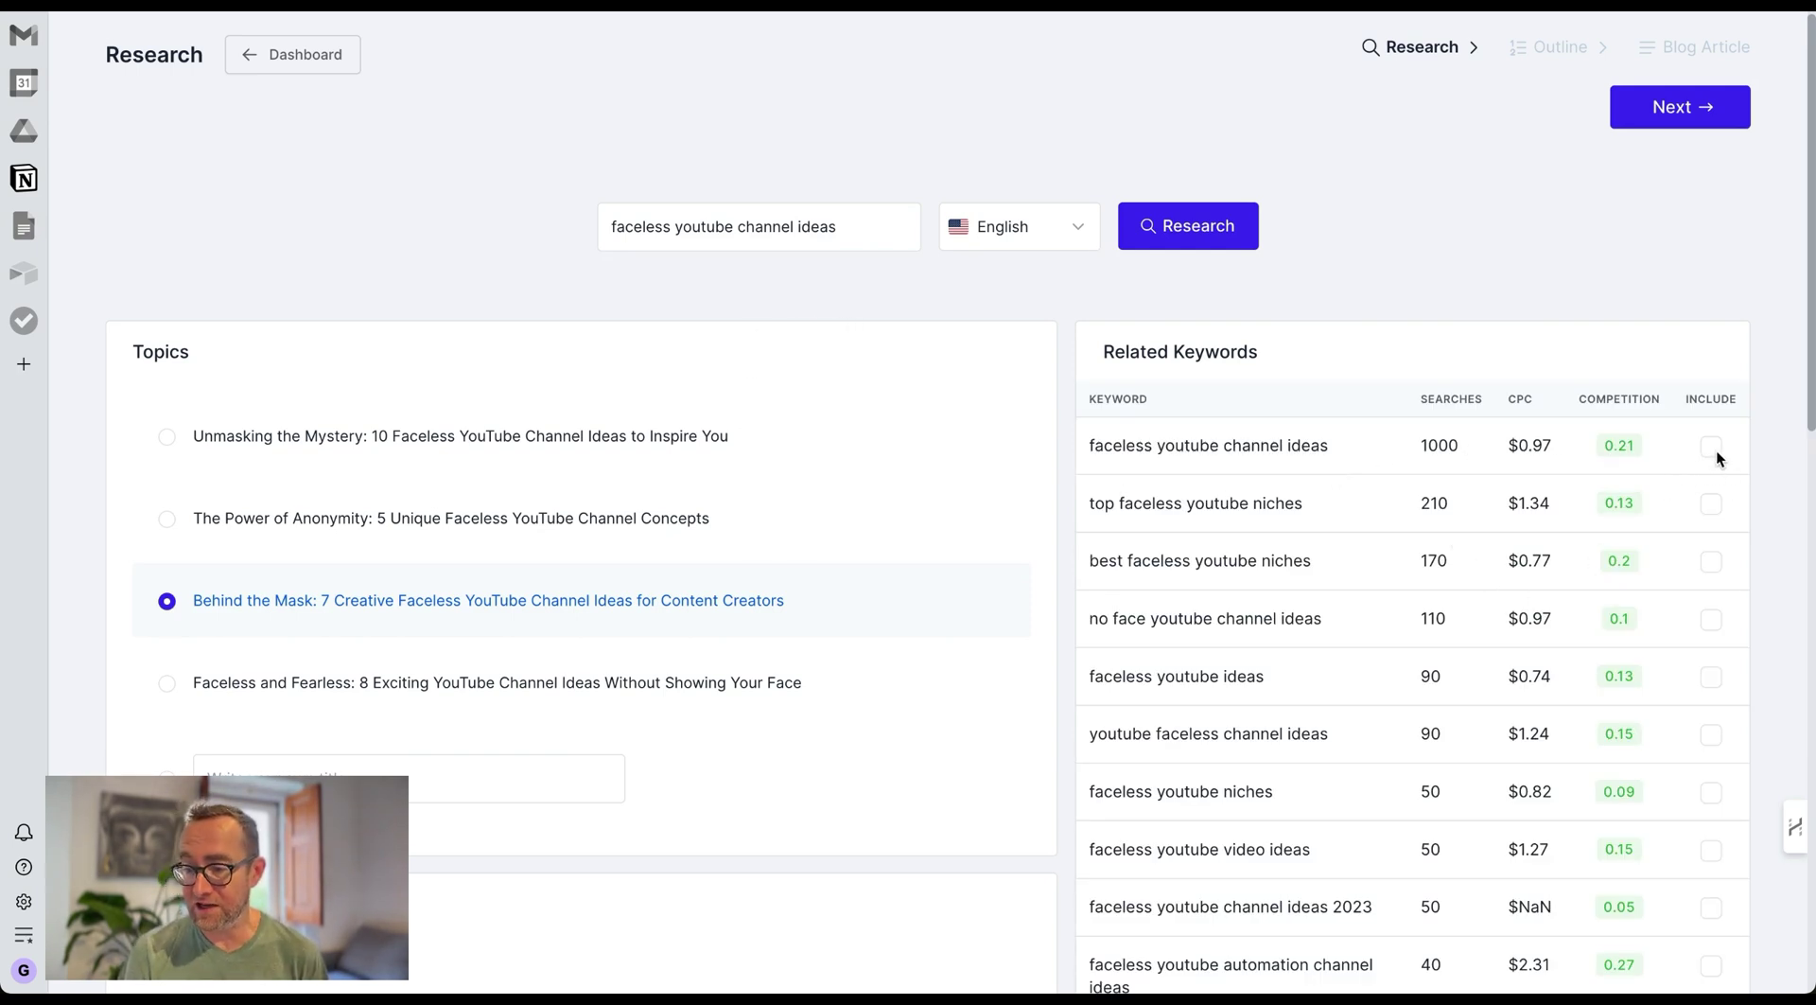
Step: Include the related keywords "faceless youtube channel ideas" and "top faceless youtube niches", and review the Google search results
left_click(1710, 502)
scroll(1133, 513, "down", 5)
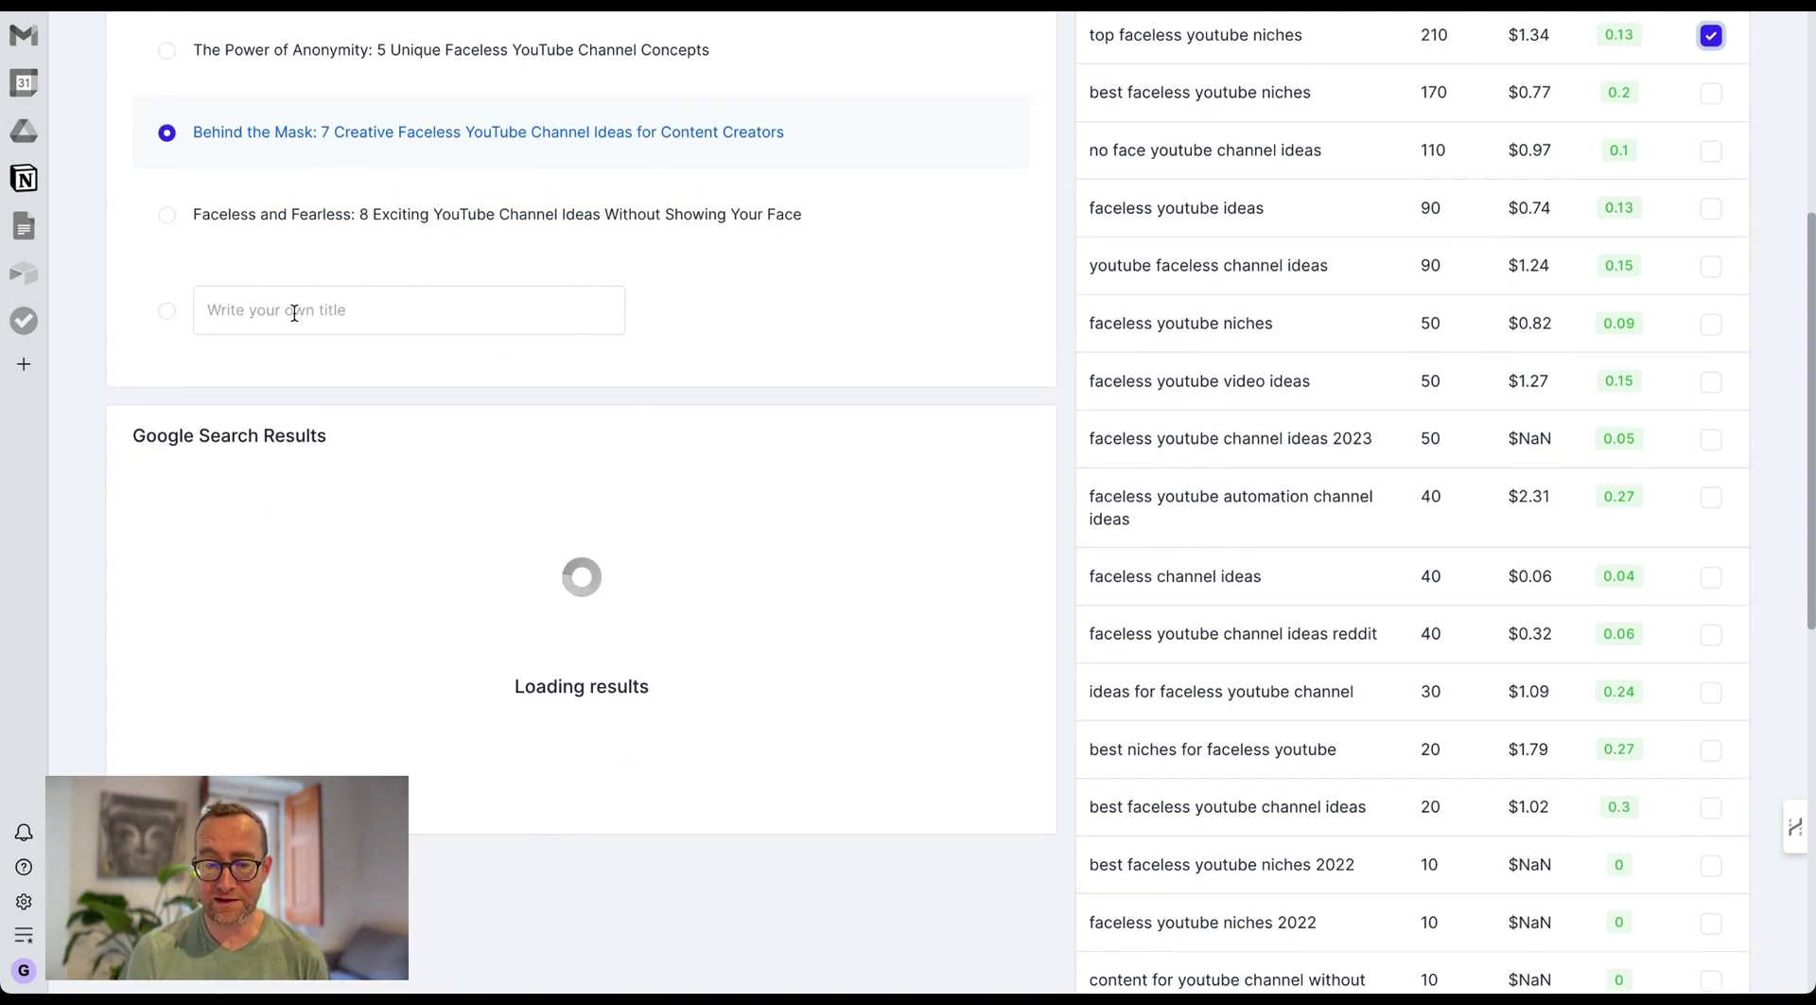
scroll(354, 556, "down", 5)
scroll(354, 556, "down", 5)
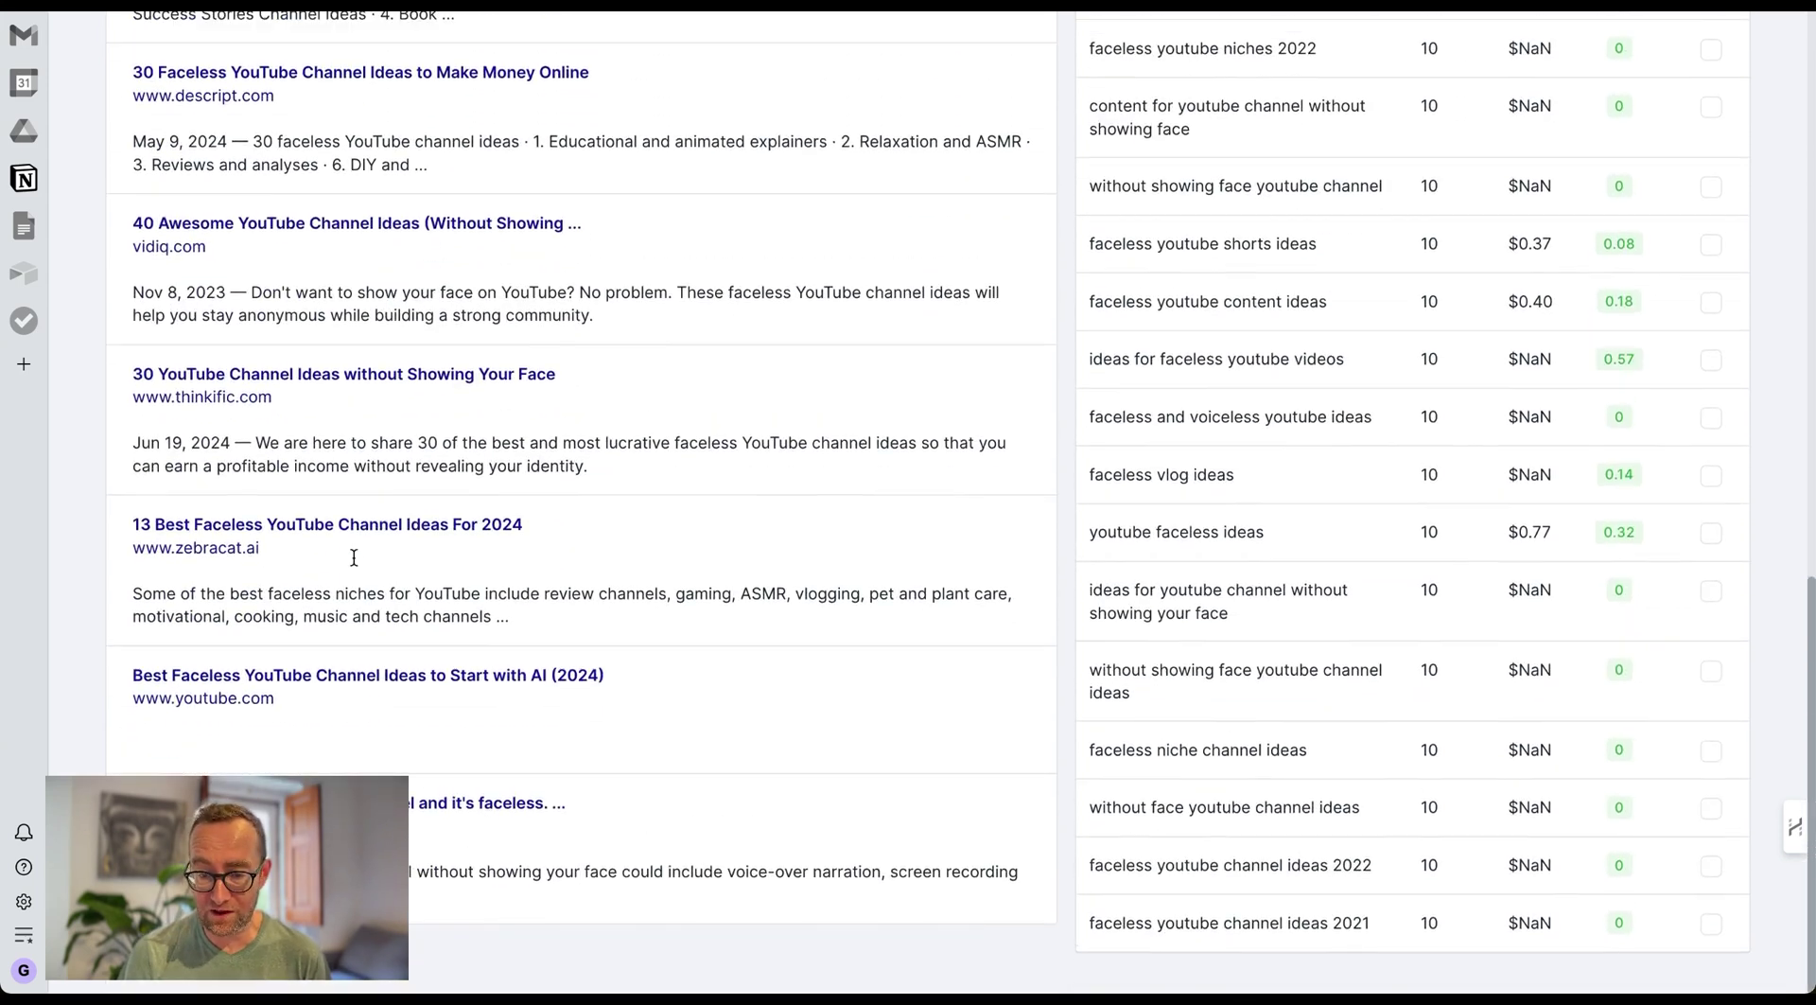
scroll(356, 565, "up", 15)
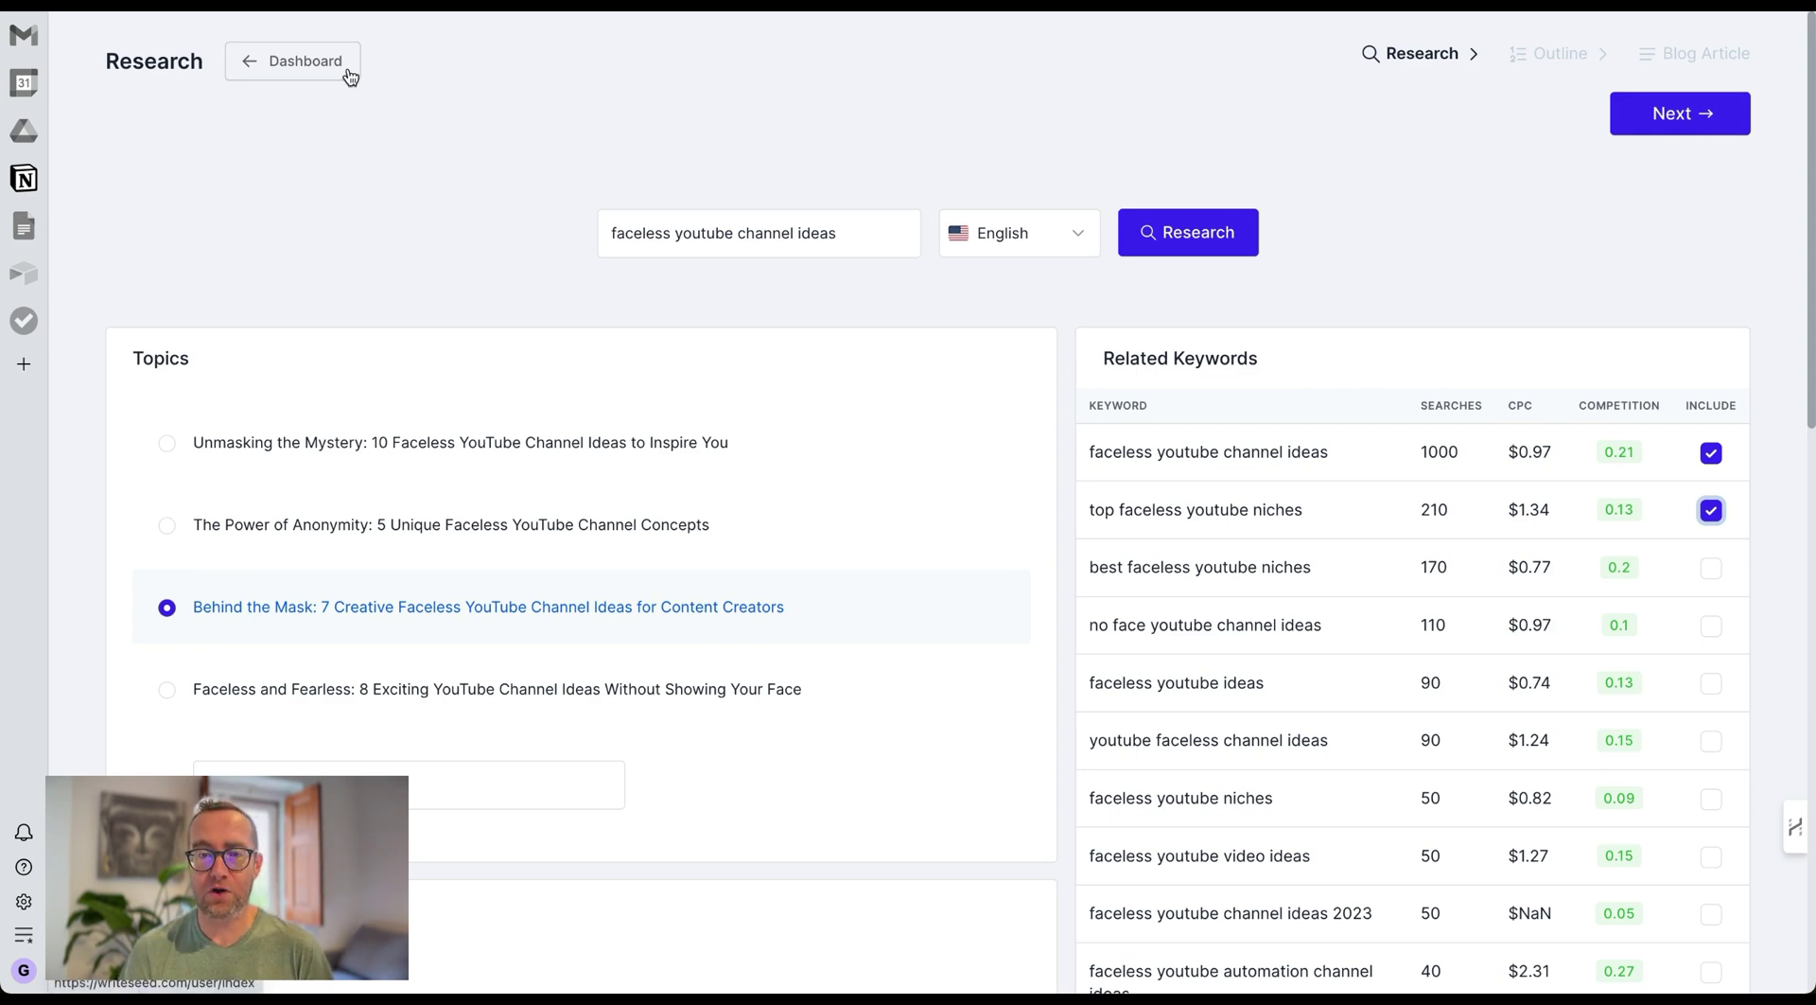
Step: Choose "Unmasking the Mystery: 10 Faceless YouTube Channel Ideas to Inspire You" as the article topic
scroll(511, 397, "down", 3)
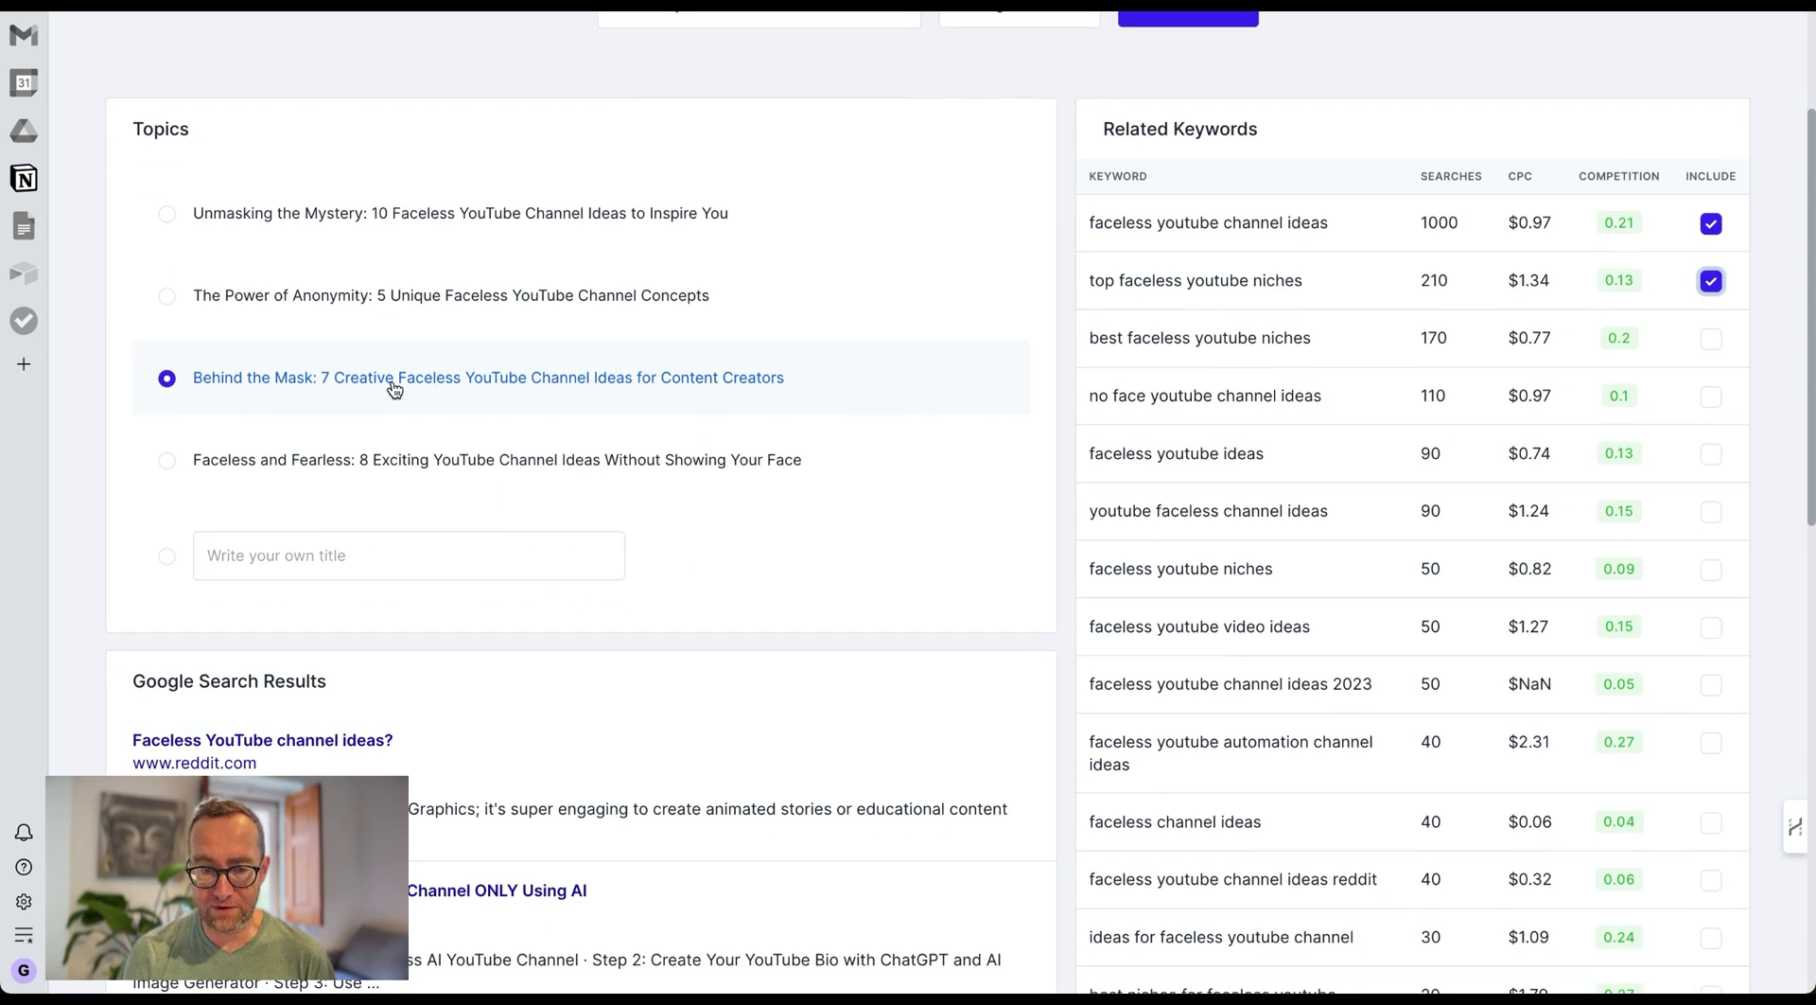
left_click(378, 213)
scroll(402, 501, "down", 8)
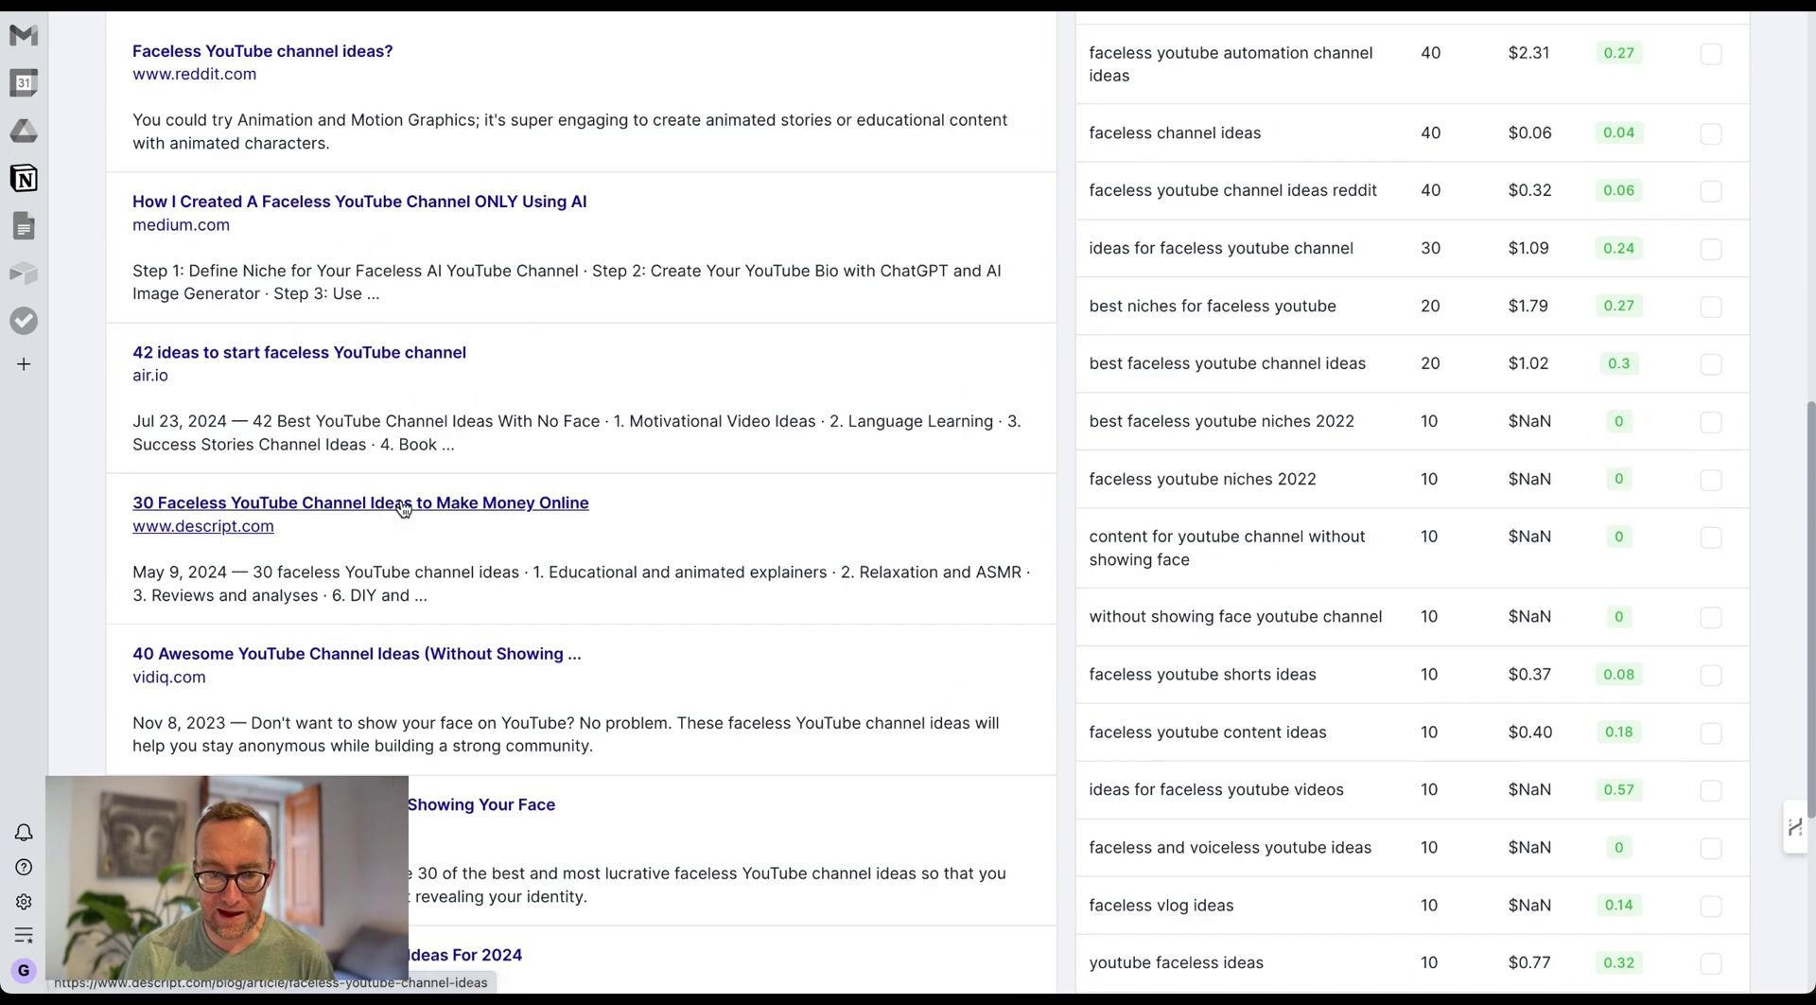
scroll(401, 501, "down", 5)
scroll(723, 603, "up", 8)
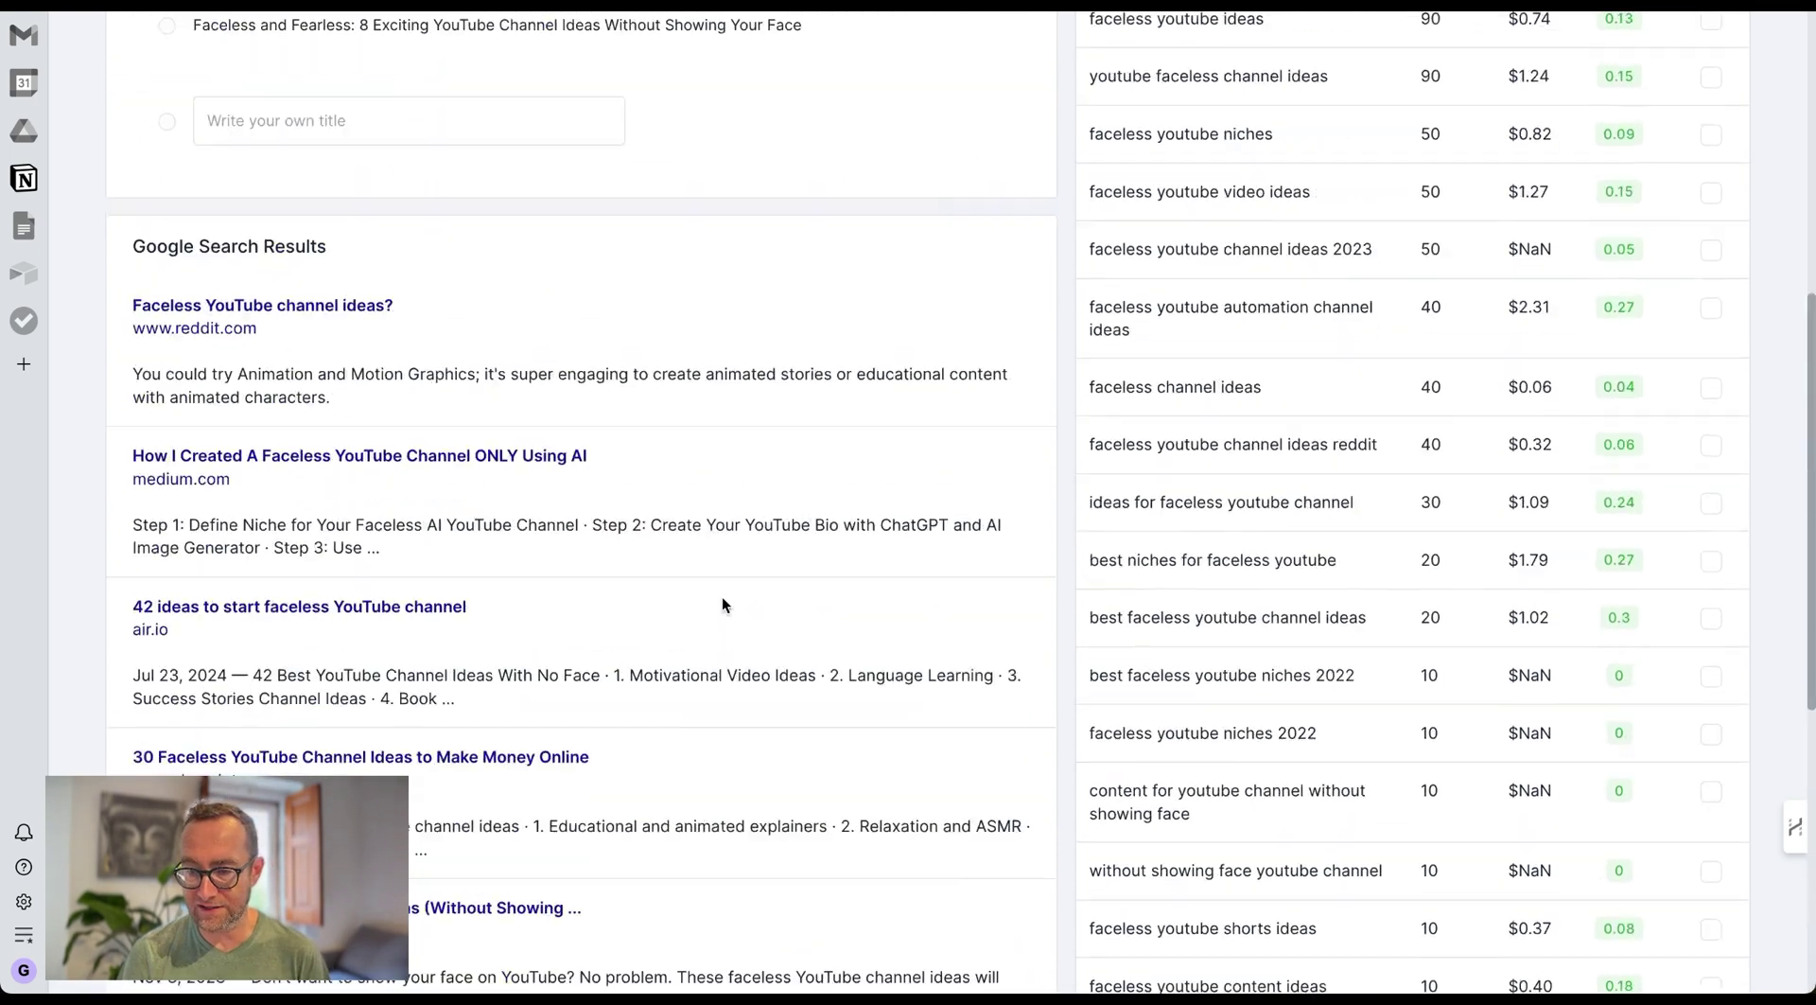
scroll(722, 596, "up", 8)
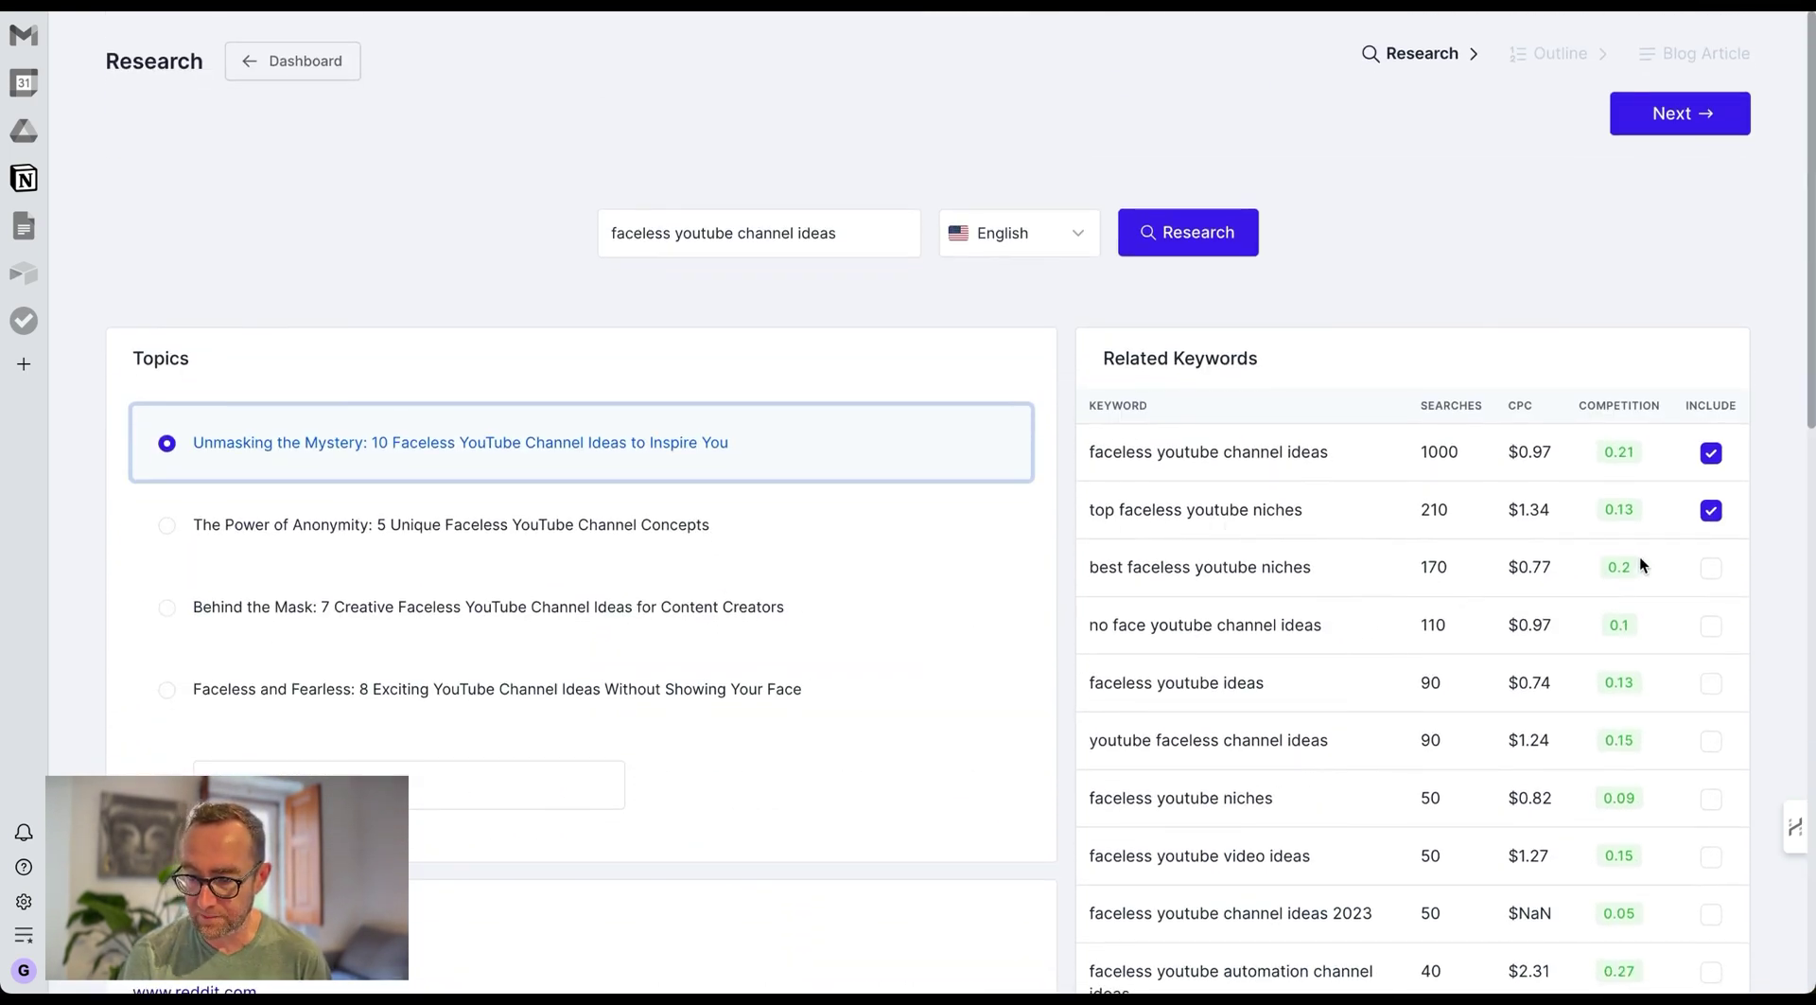
Step: Include the related keywords from "best faceless youtube niches" down to "youtube faceless channel ideas", plus "faceless youtube video ideas"
left_click(1712, 567)
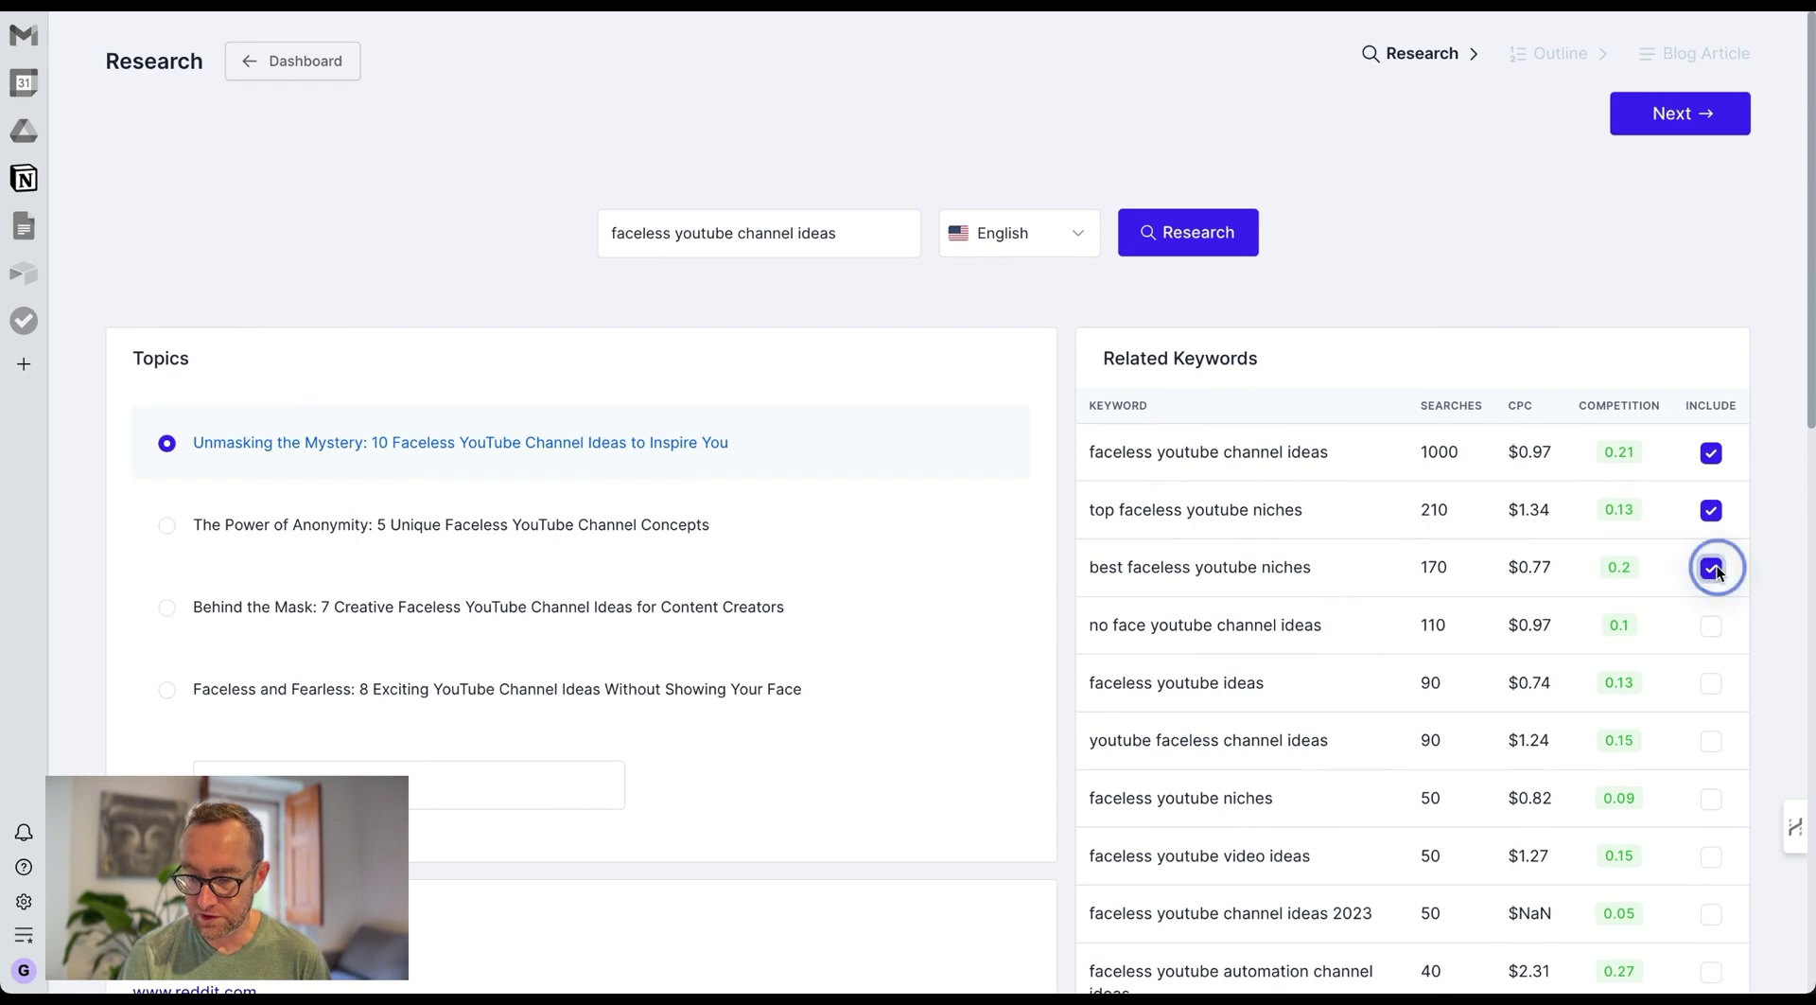
left_click(1711, 626)
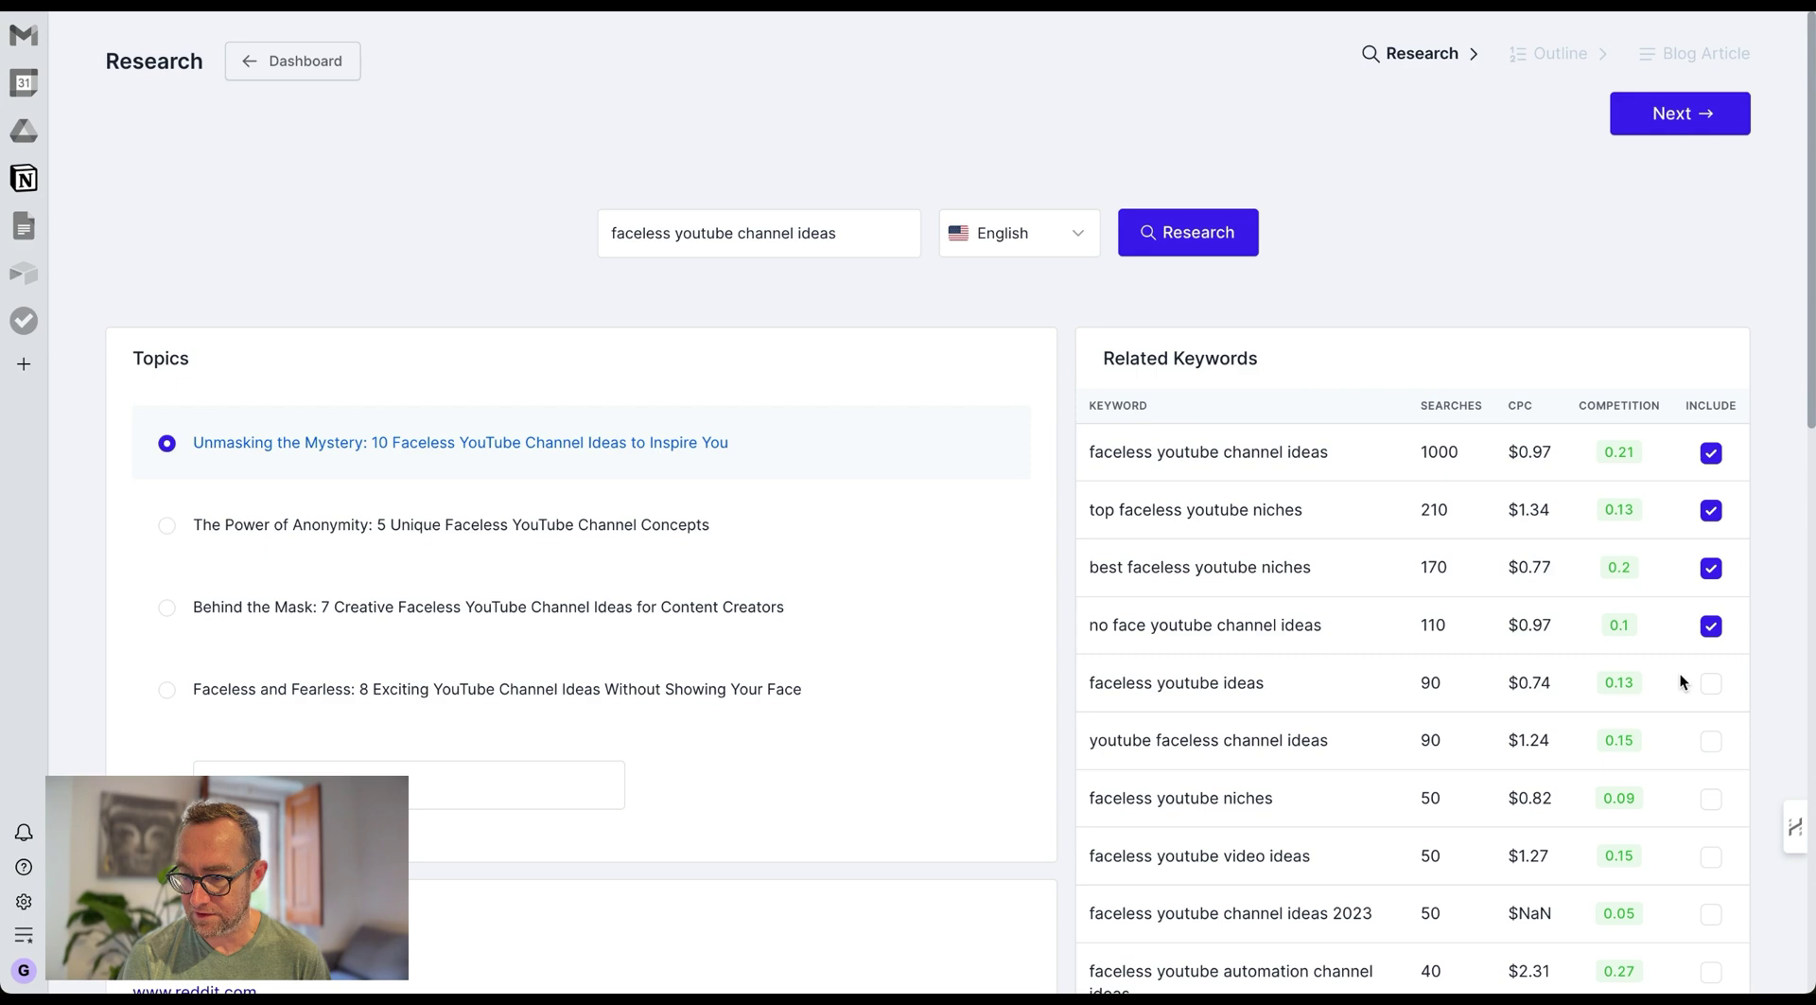
left_click(1712, 682)
left_click(1712, 741)
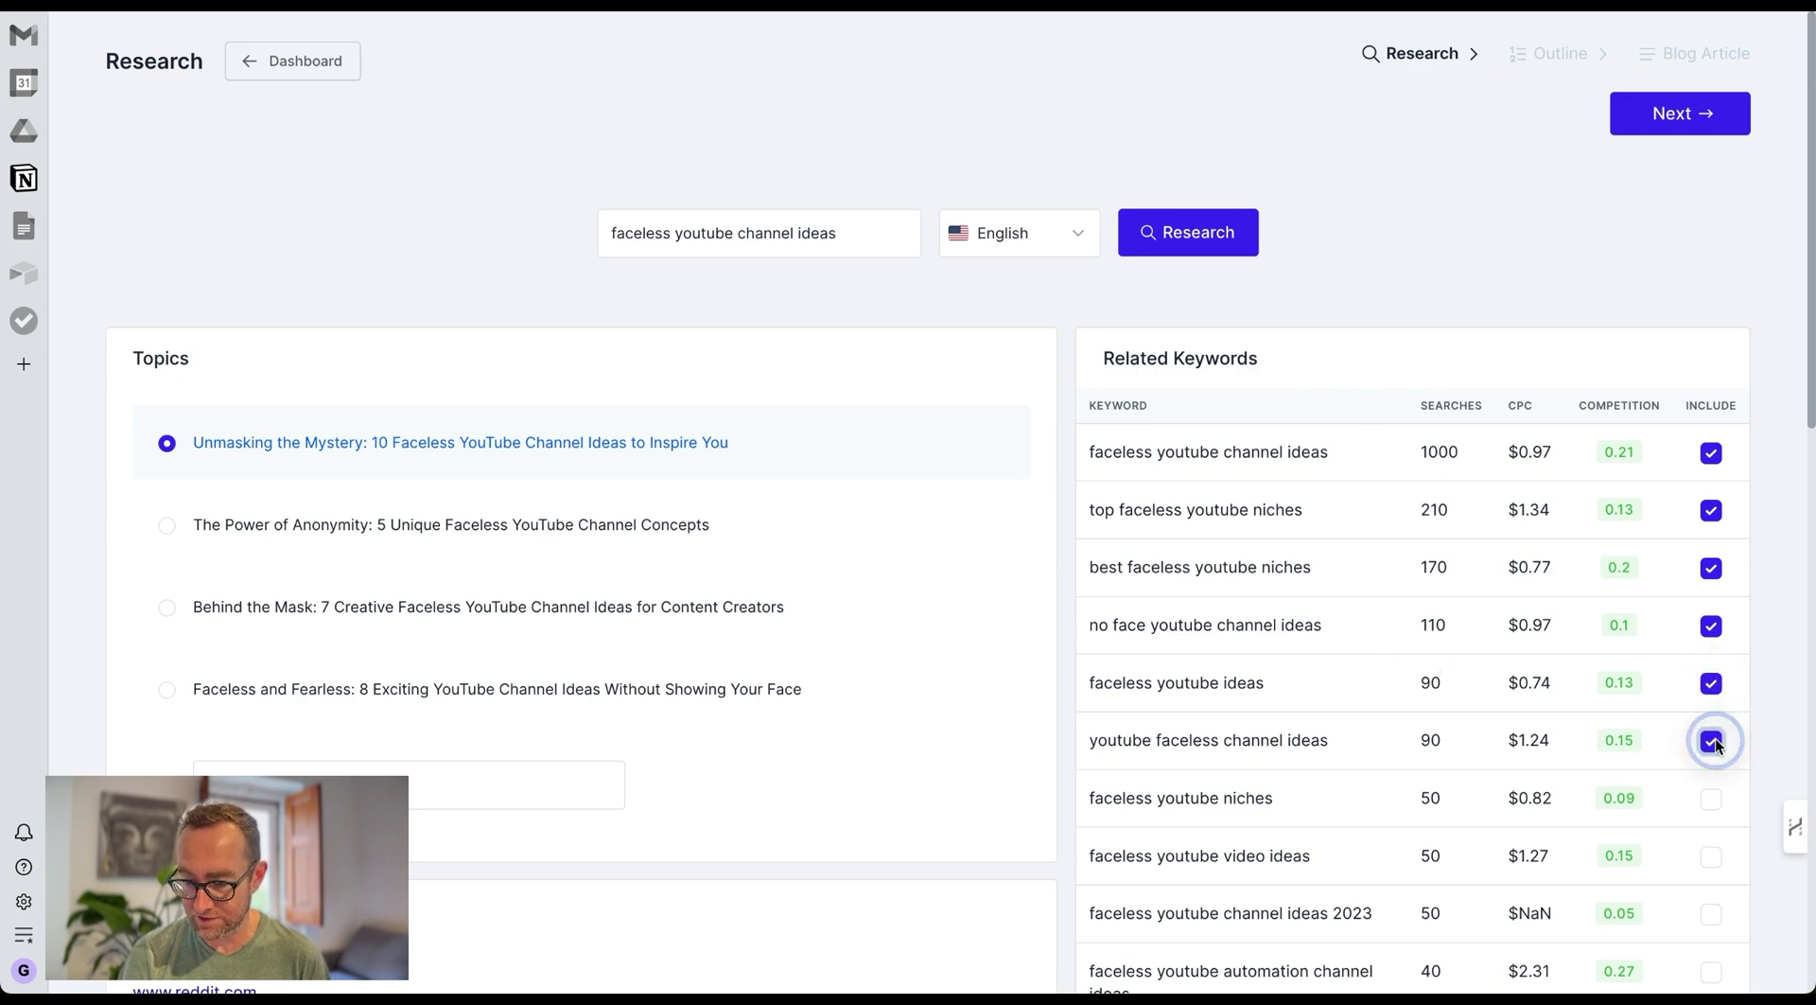
left_click(1718, 856)
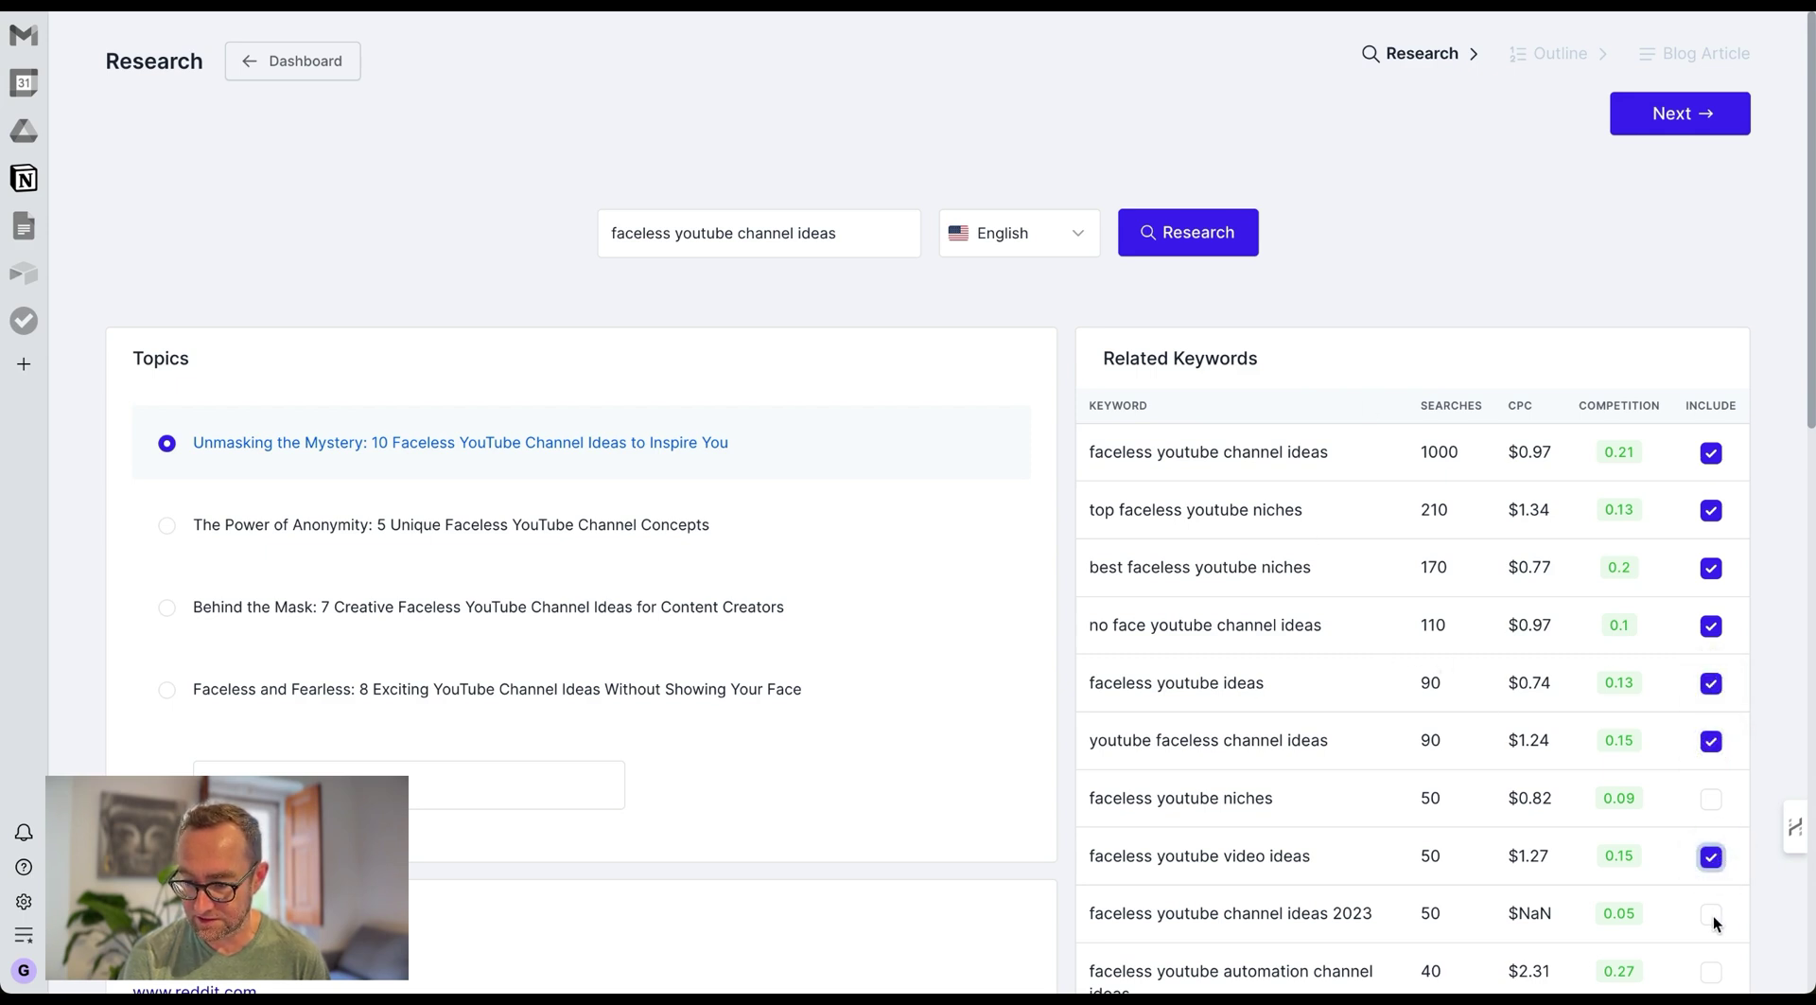
Step: Generate the article outline from the chosen topic and keywords, and review its subheadings and article style options
left_click(1683, 124)
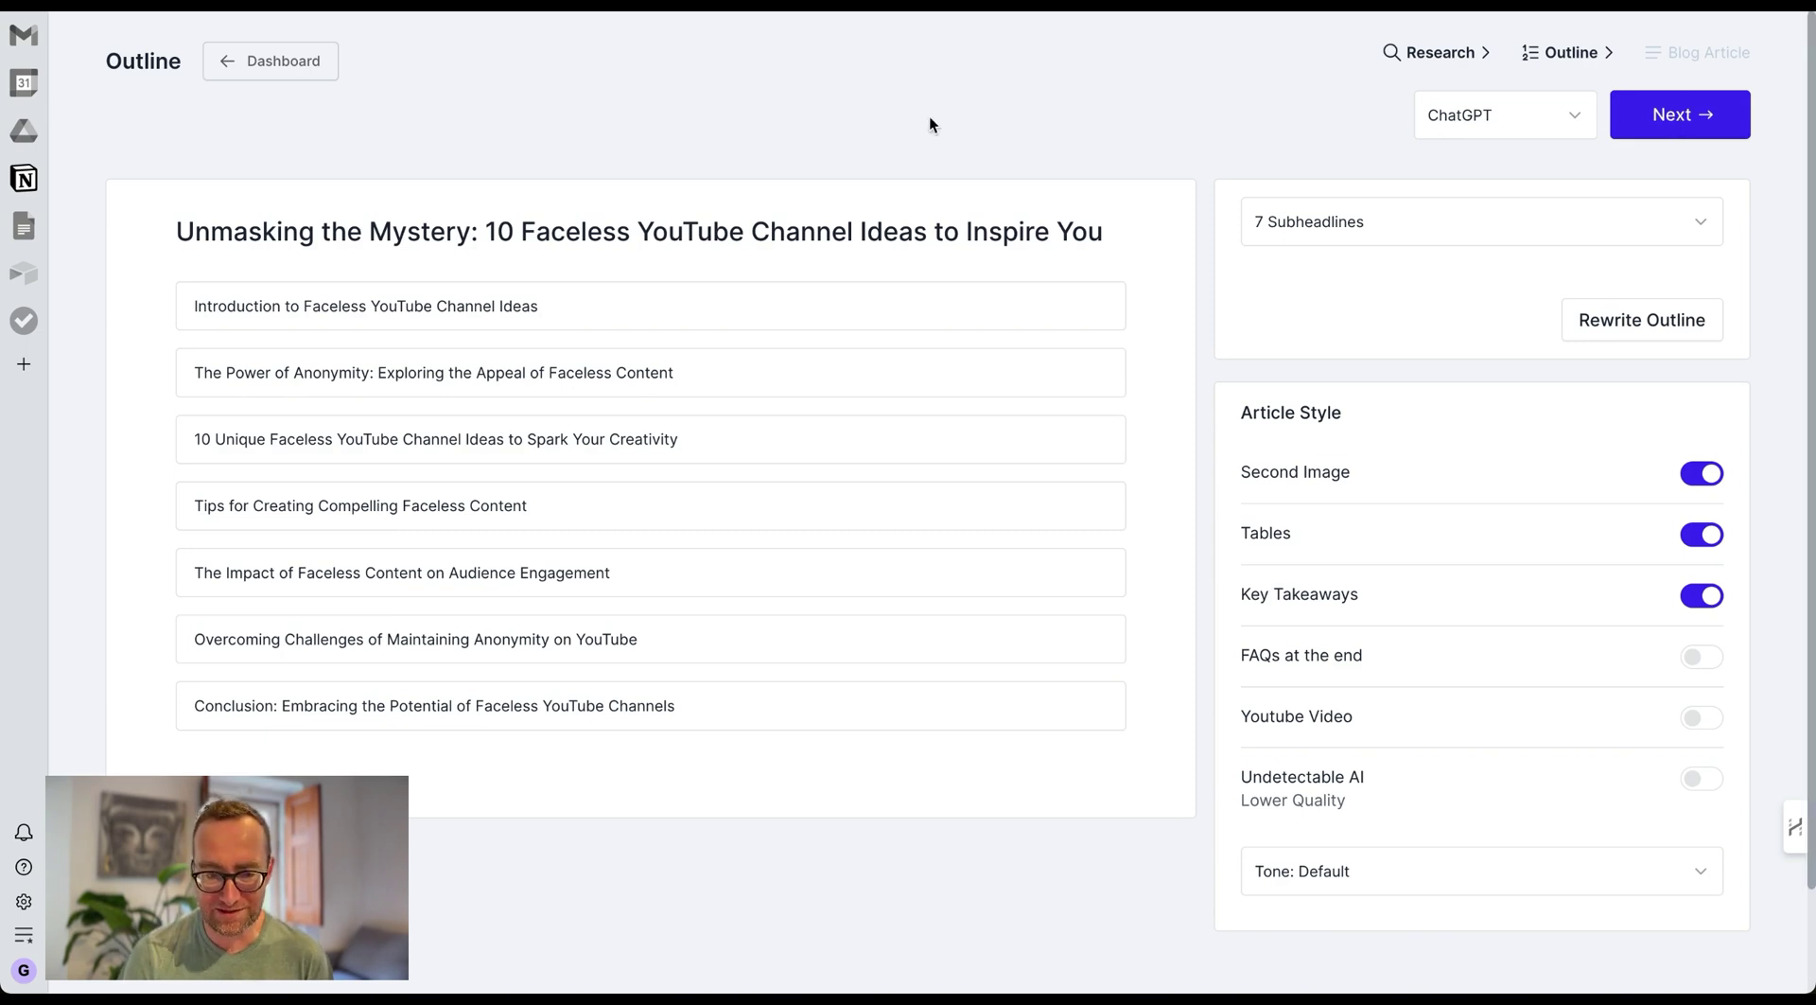
scroll(550, 361, "down", 1)
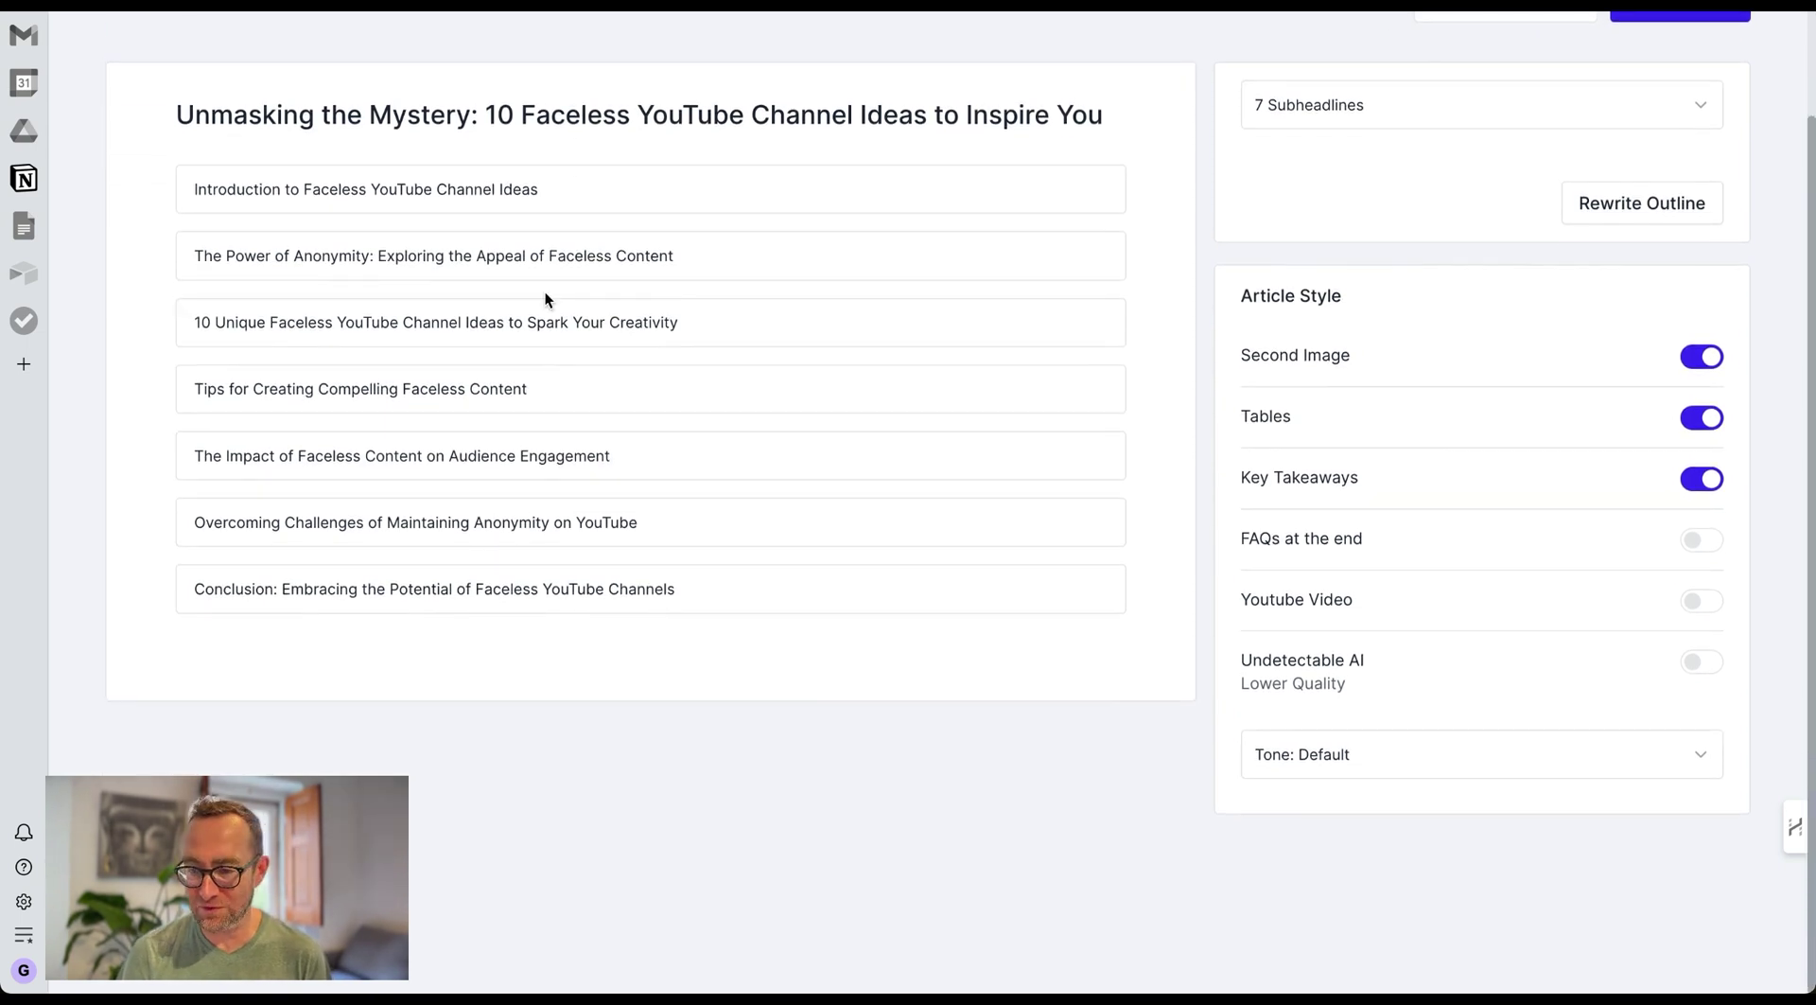
Step: Enable FAQs at the end and YouTube Video in the article style, keep 7 subheadlines, and generate the article
scroll(545, 291, "up", 1)
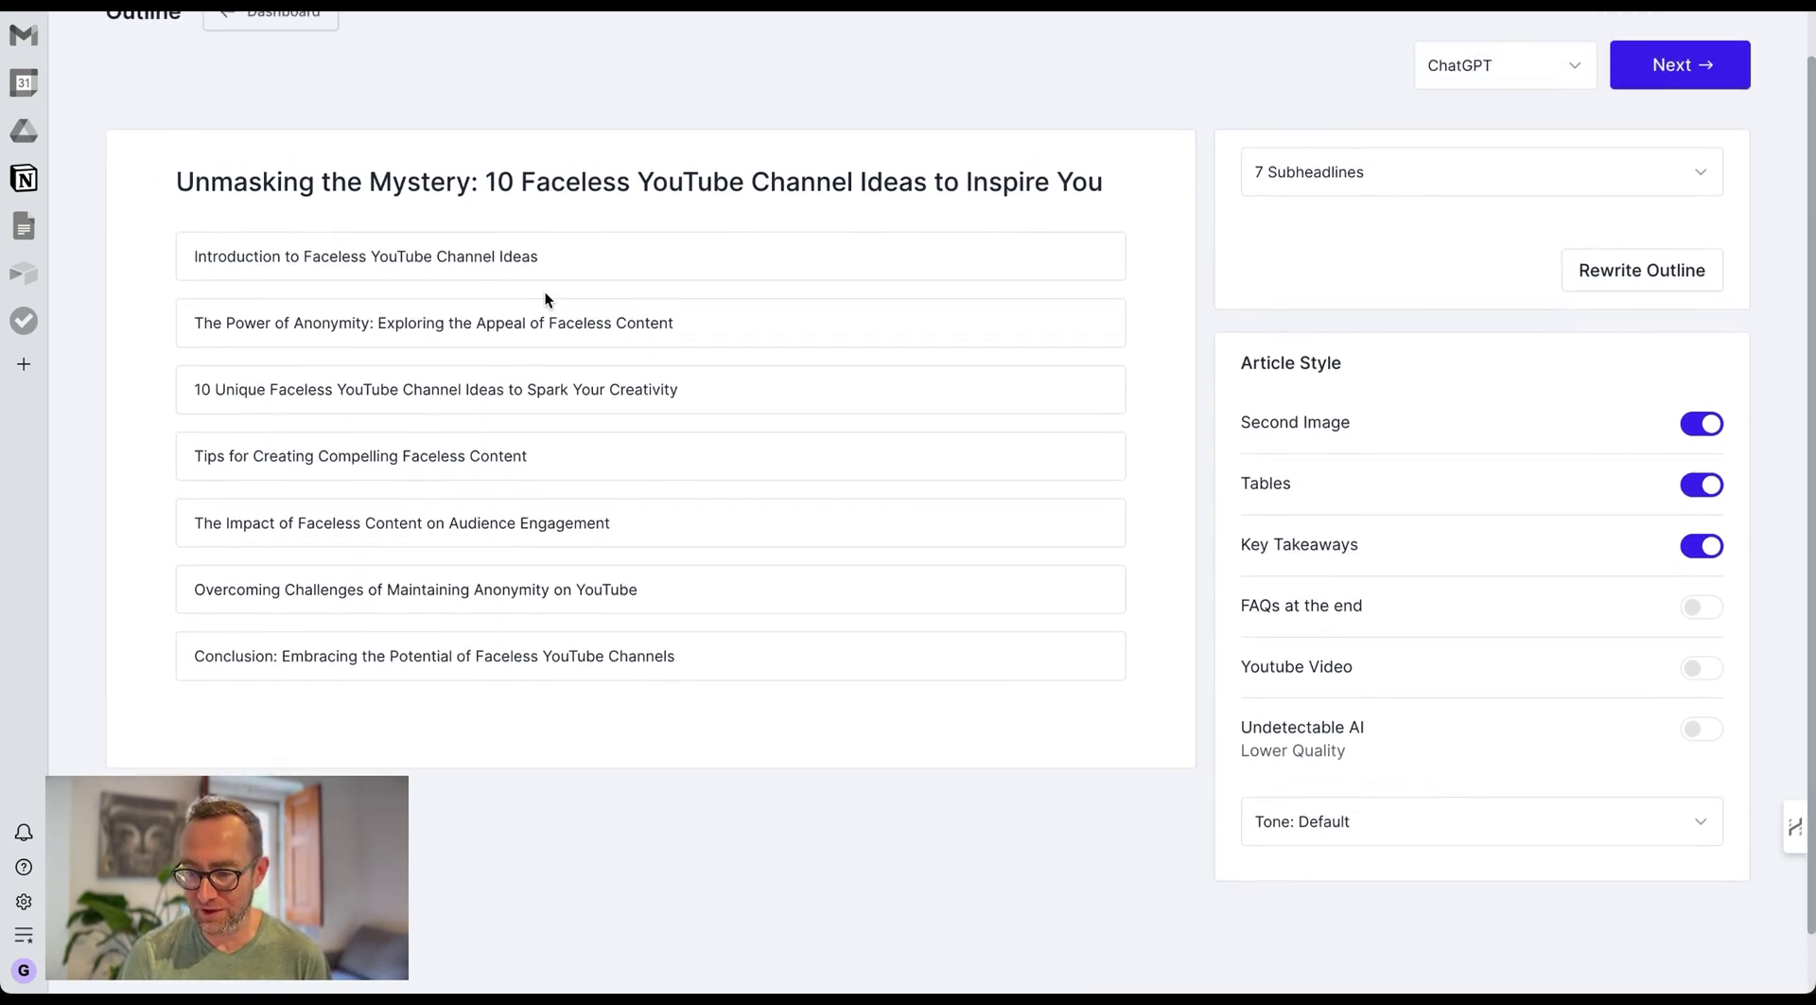
left_click(1711, 615)
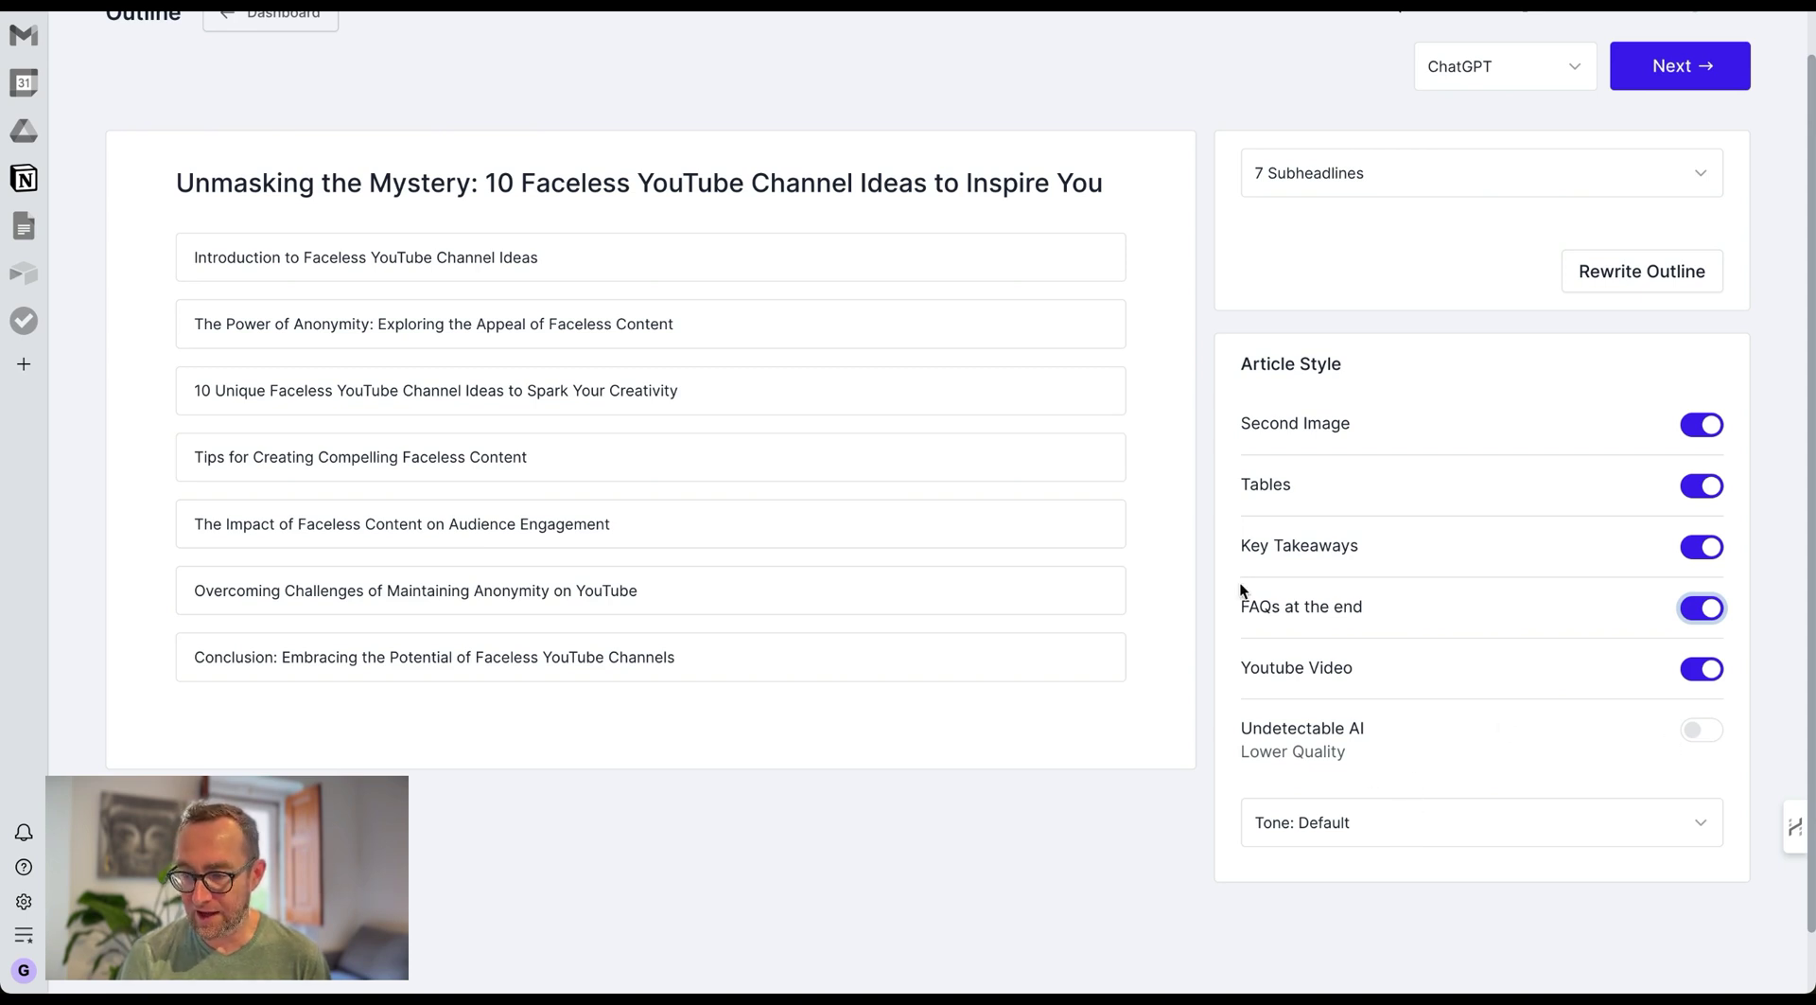
left_click(1347, 174)
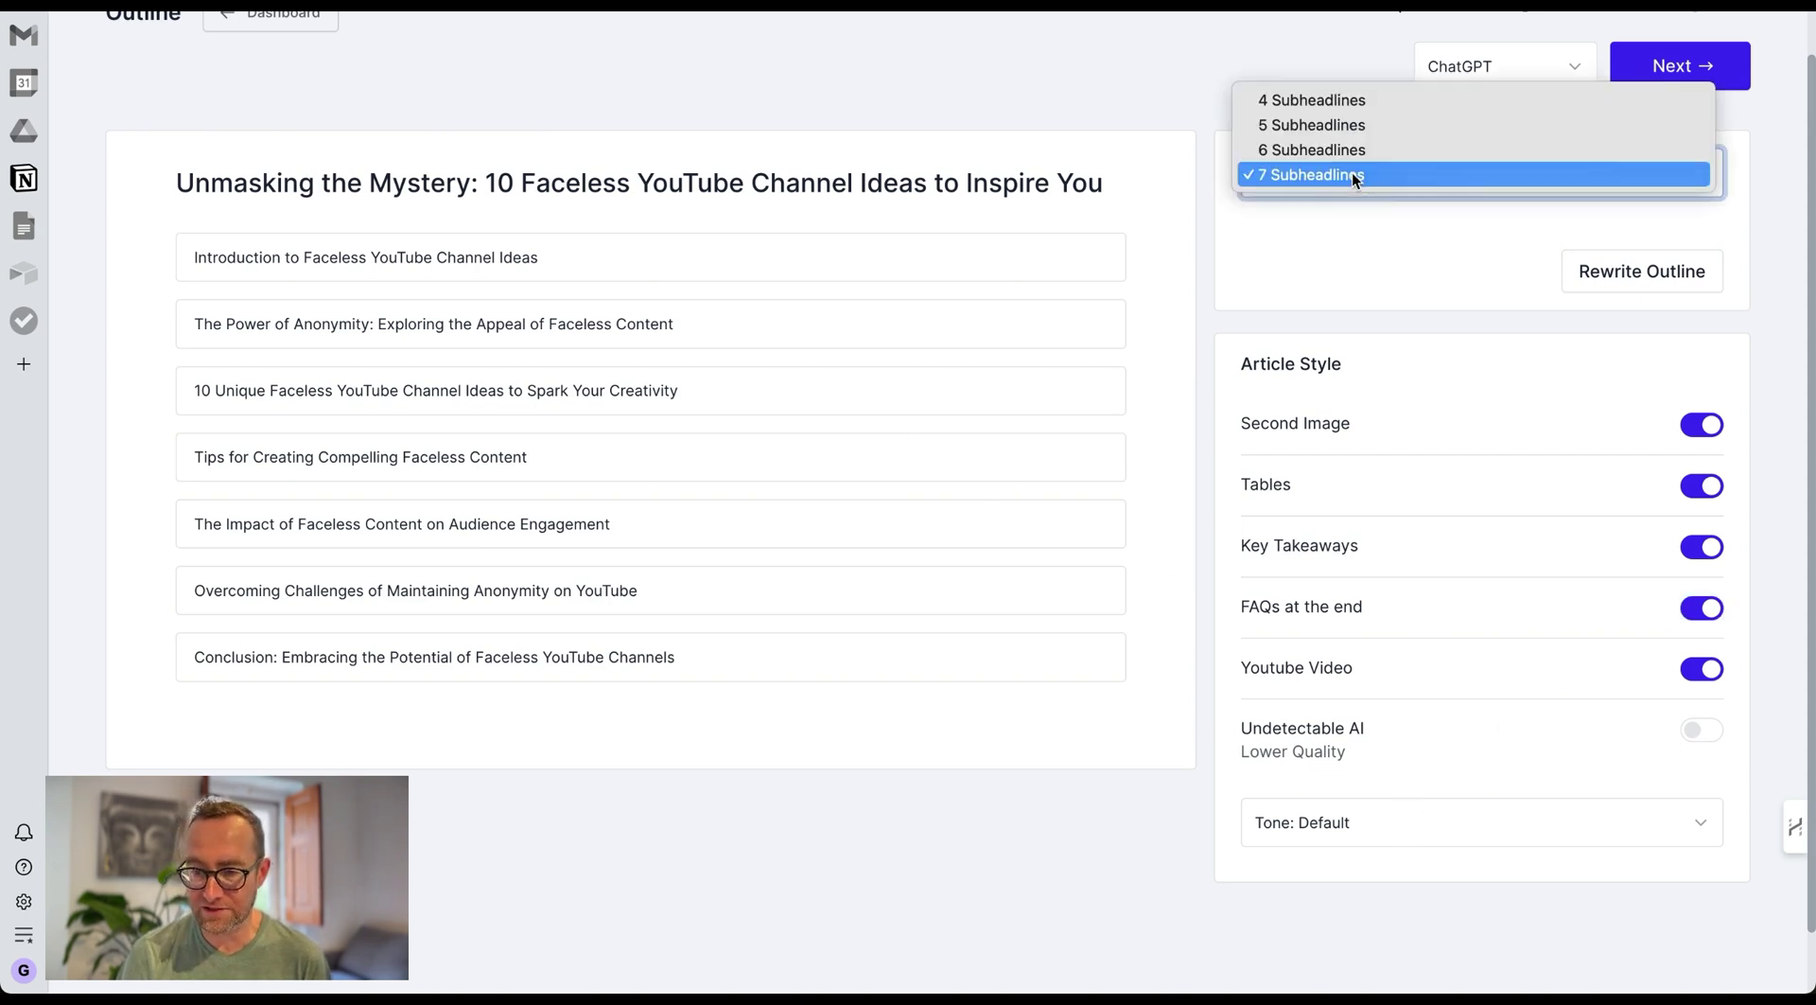
left_click(1353, 173)
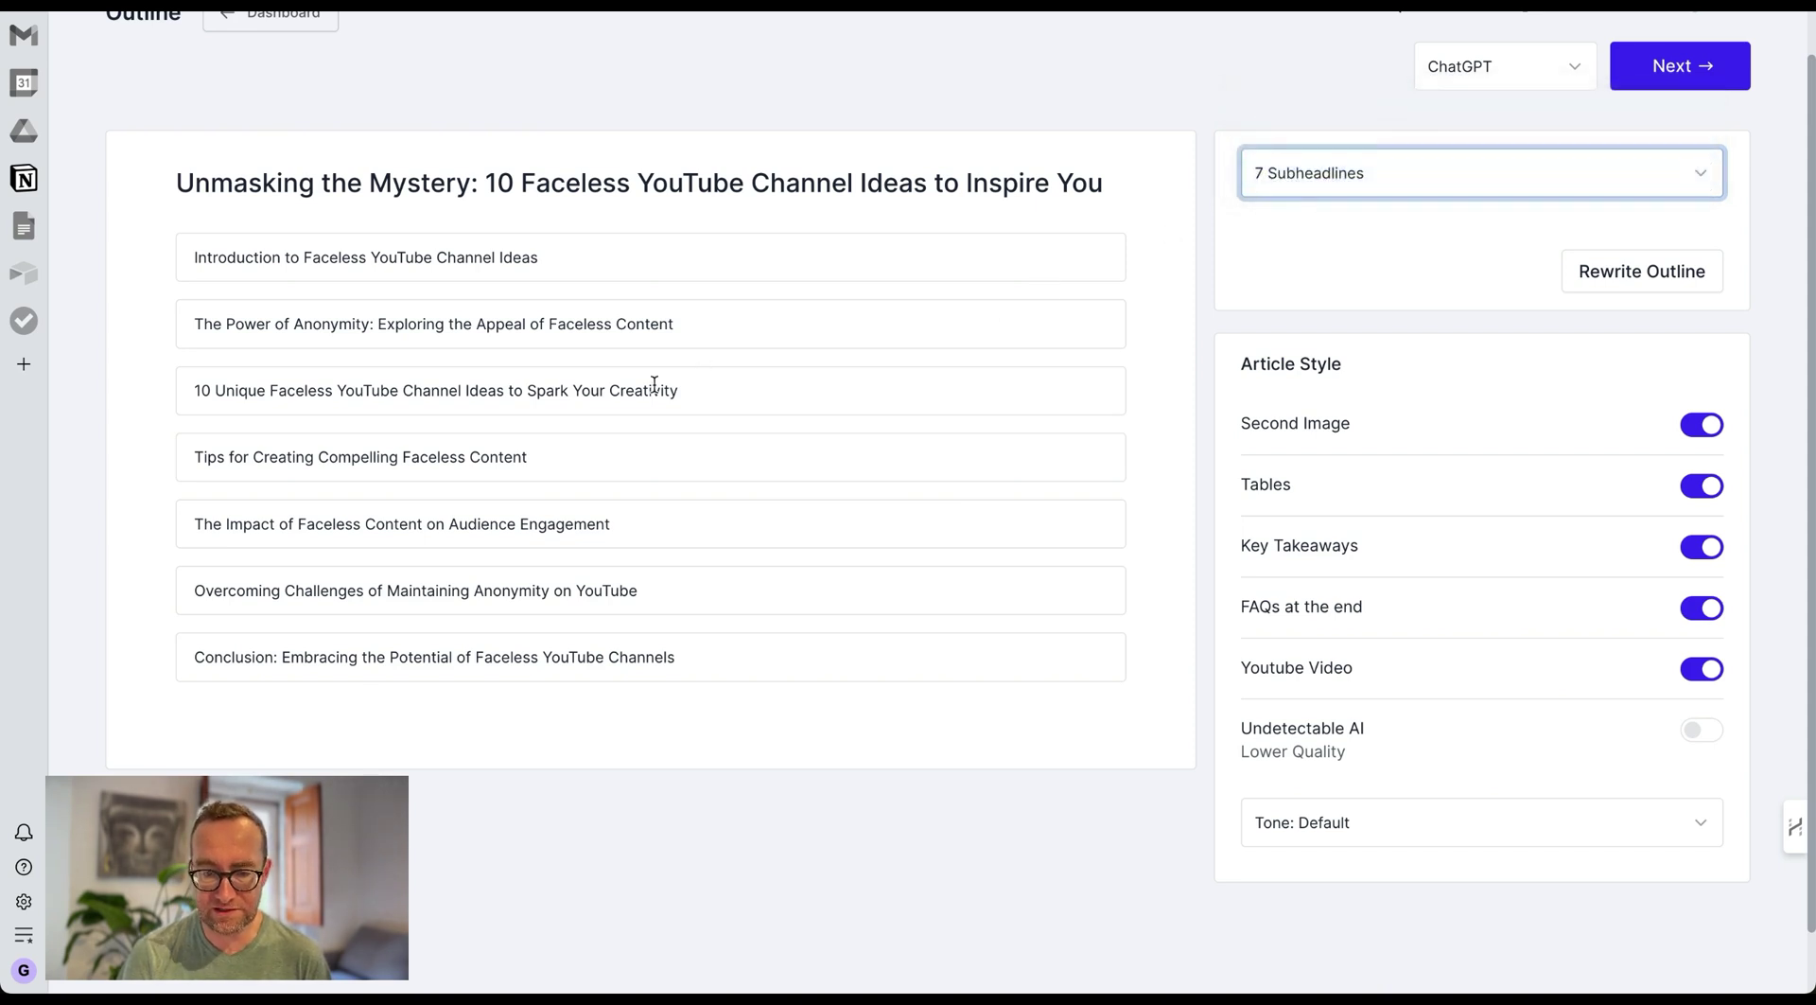
left_click(1672, 85)
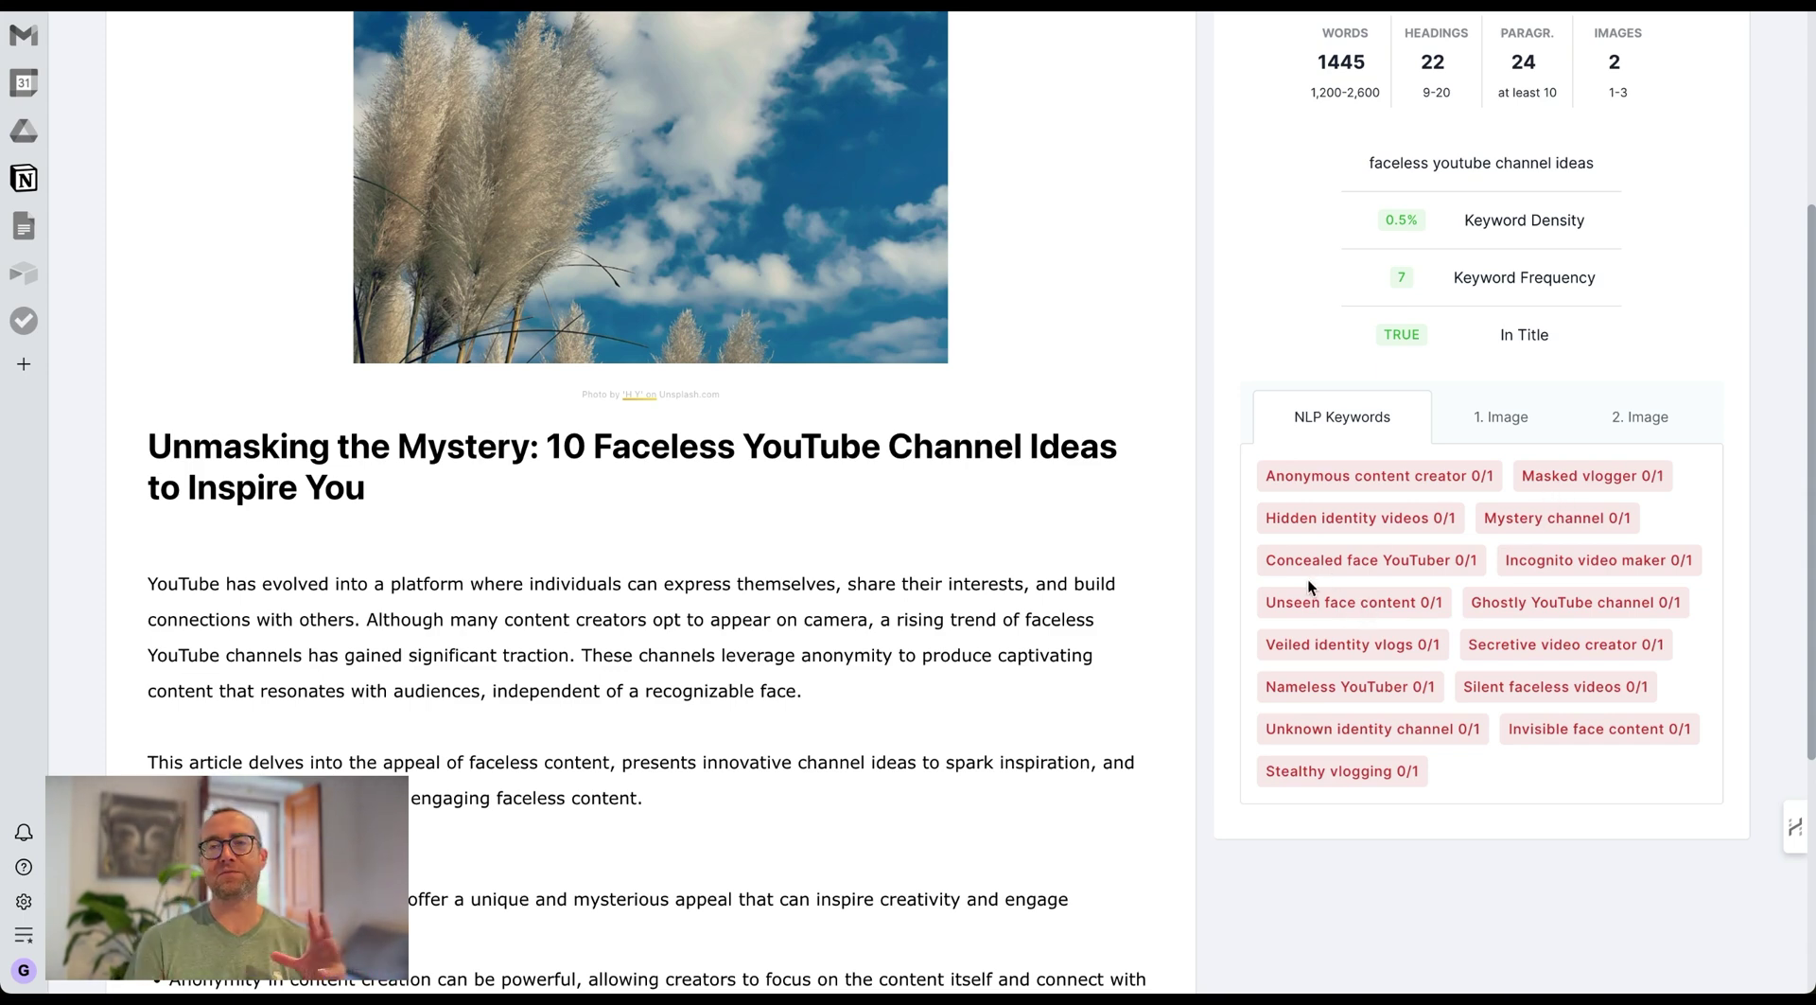
Step: Review the generated article from the key takeaways through the table, body sections and embedded video to the FAQs
scroll(514, 716, "down", 5)
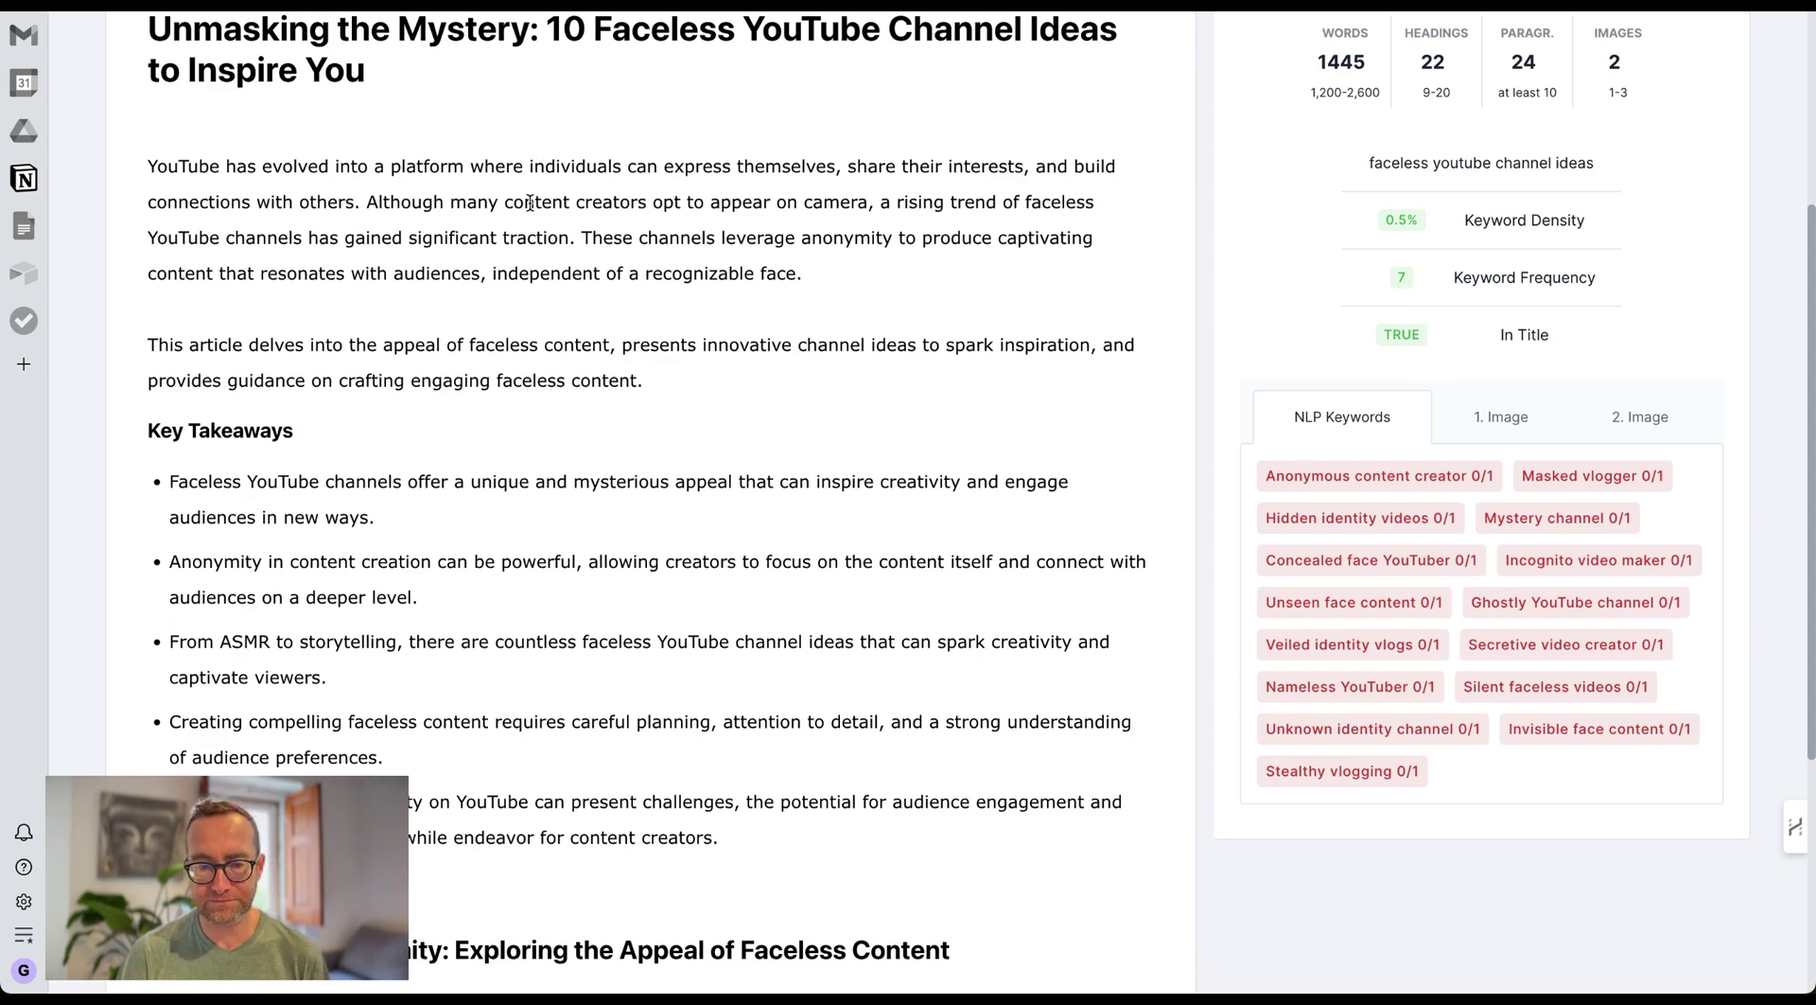
scroll(530, 203, "down", 3)
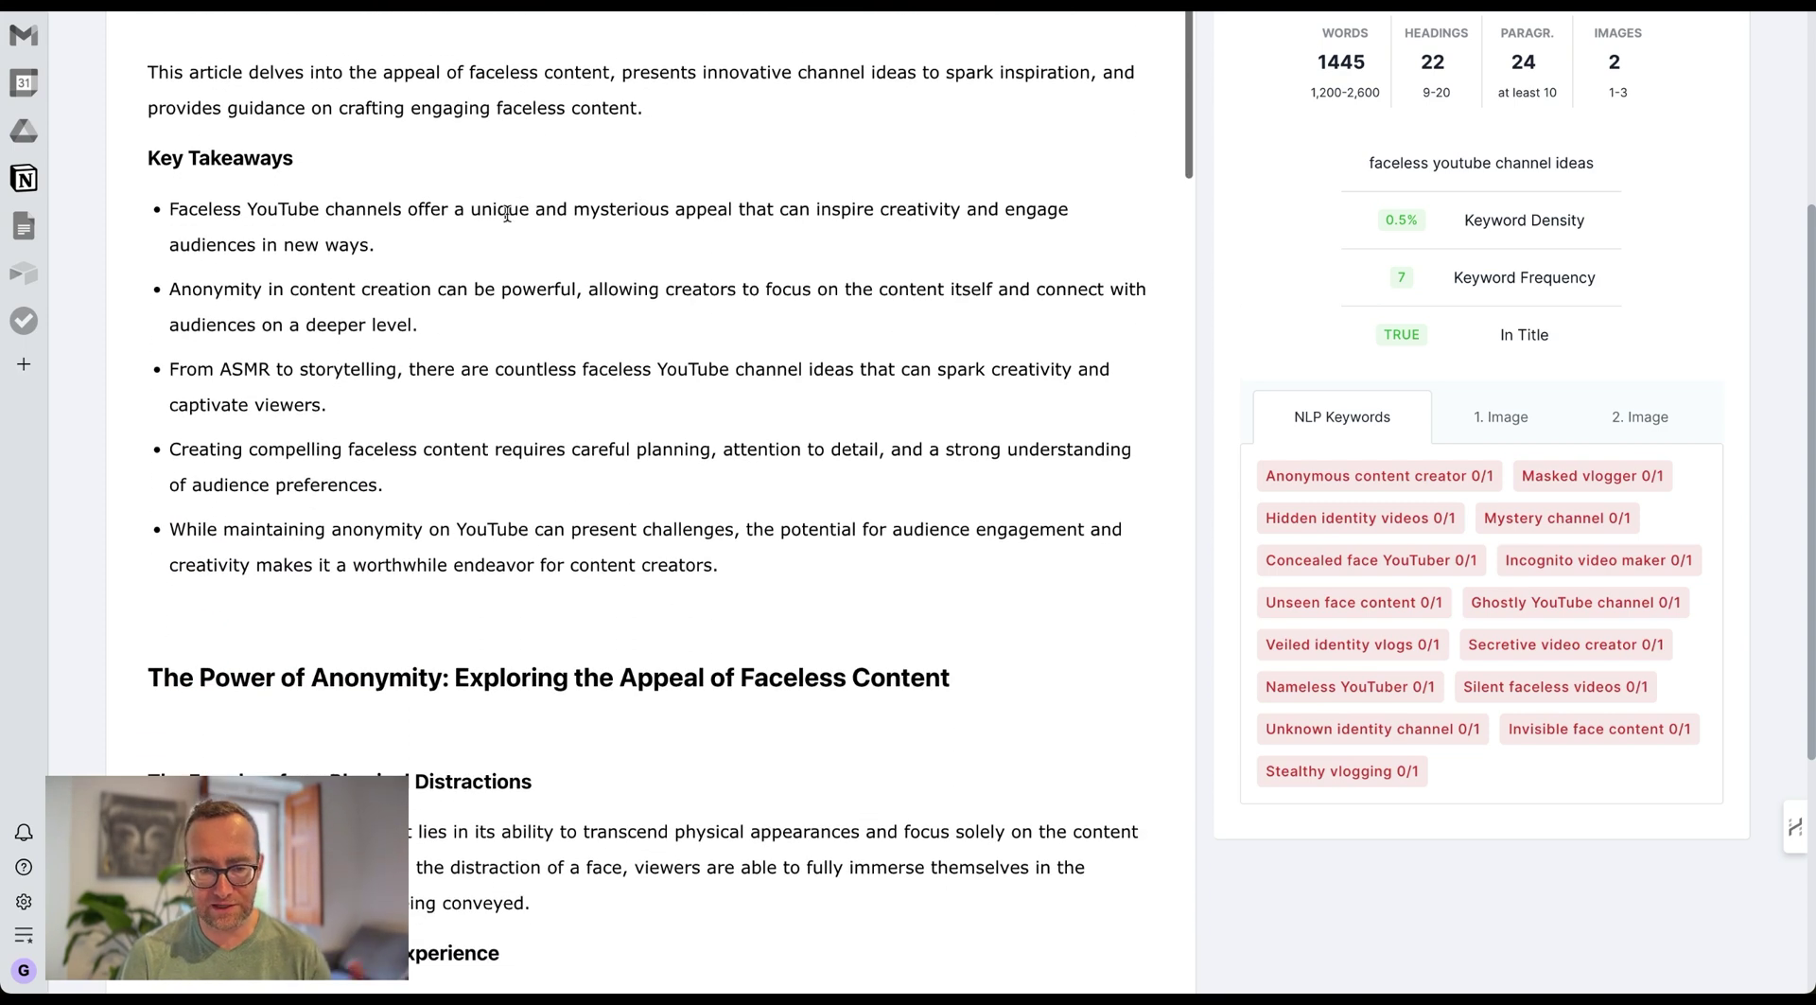
scroll(507, 214, "down", 11)
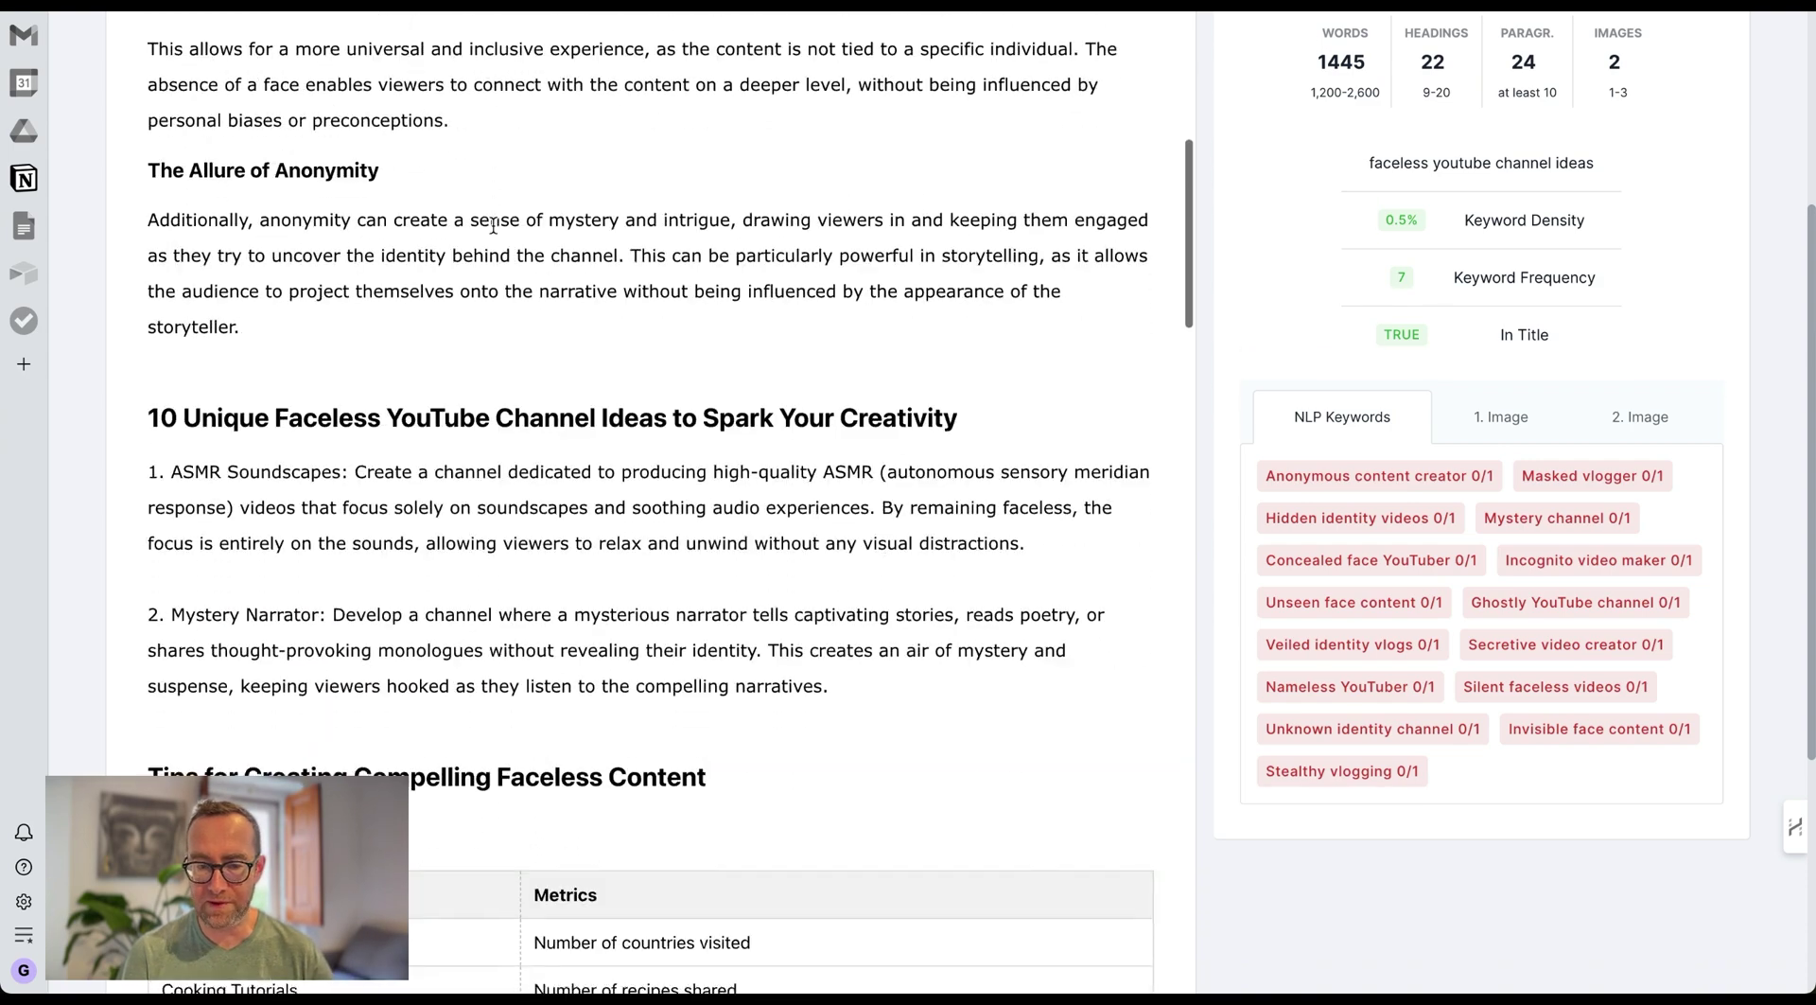
scroll(494, 226, "down", 8)
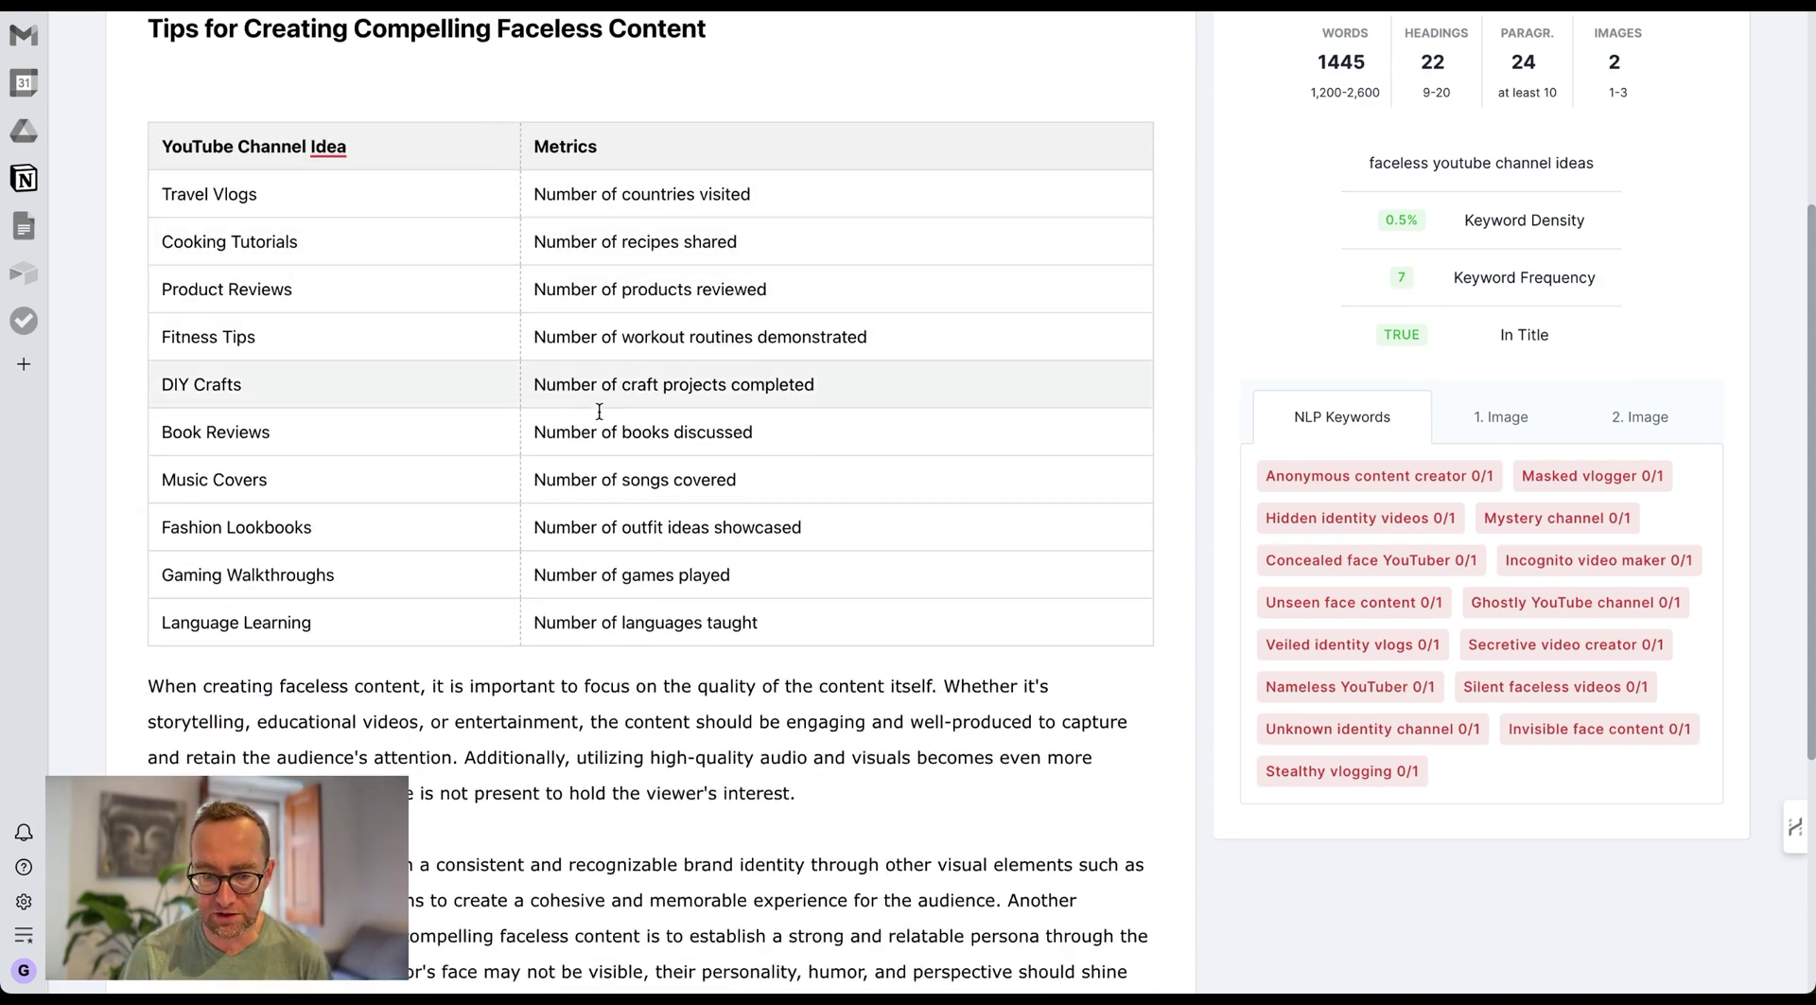
scroll(600, 417, "down", 14)
scroll(600, 412, "down", 16)
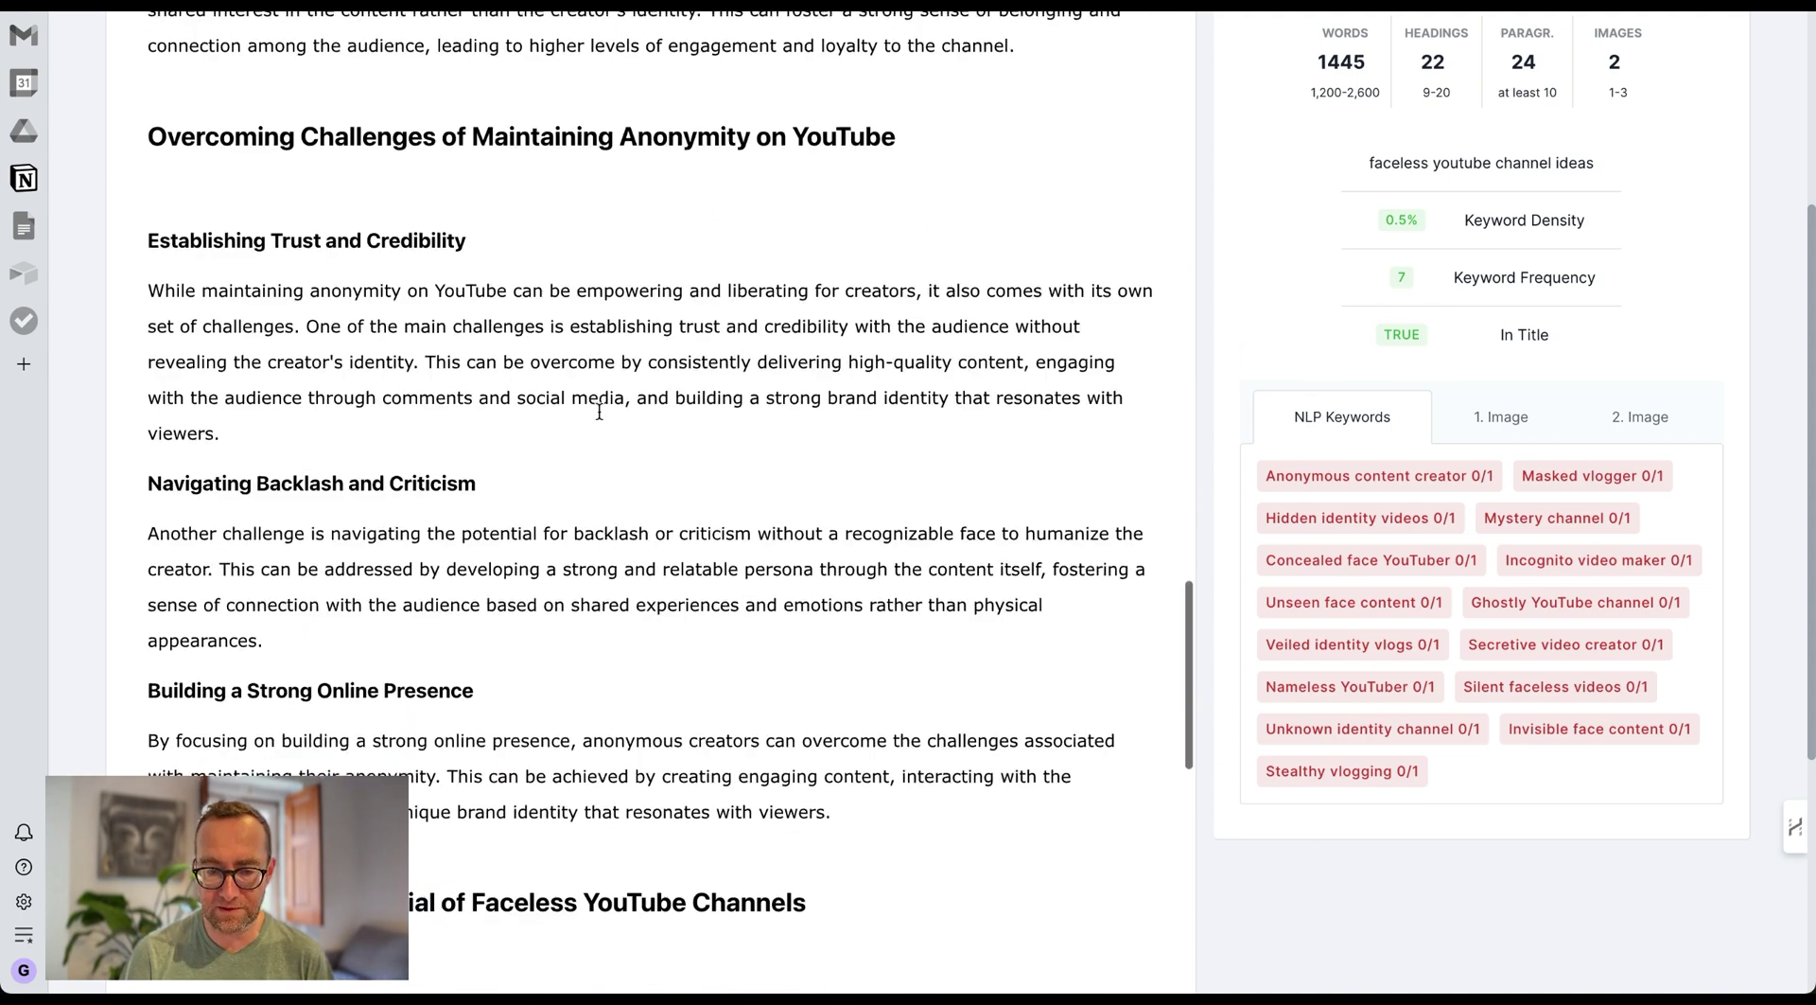
scroll(705, 183, "down", 13)
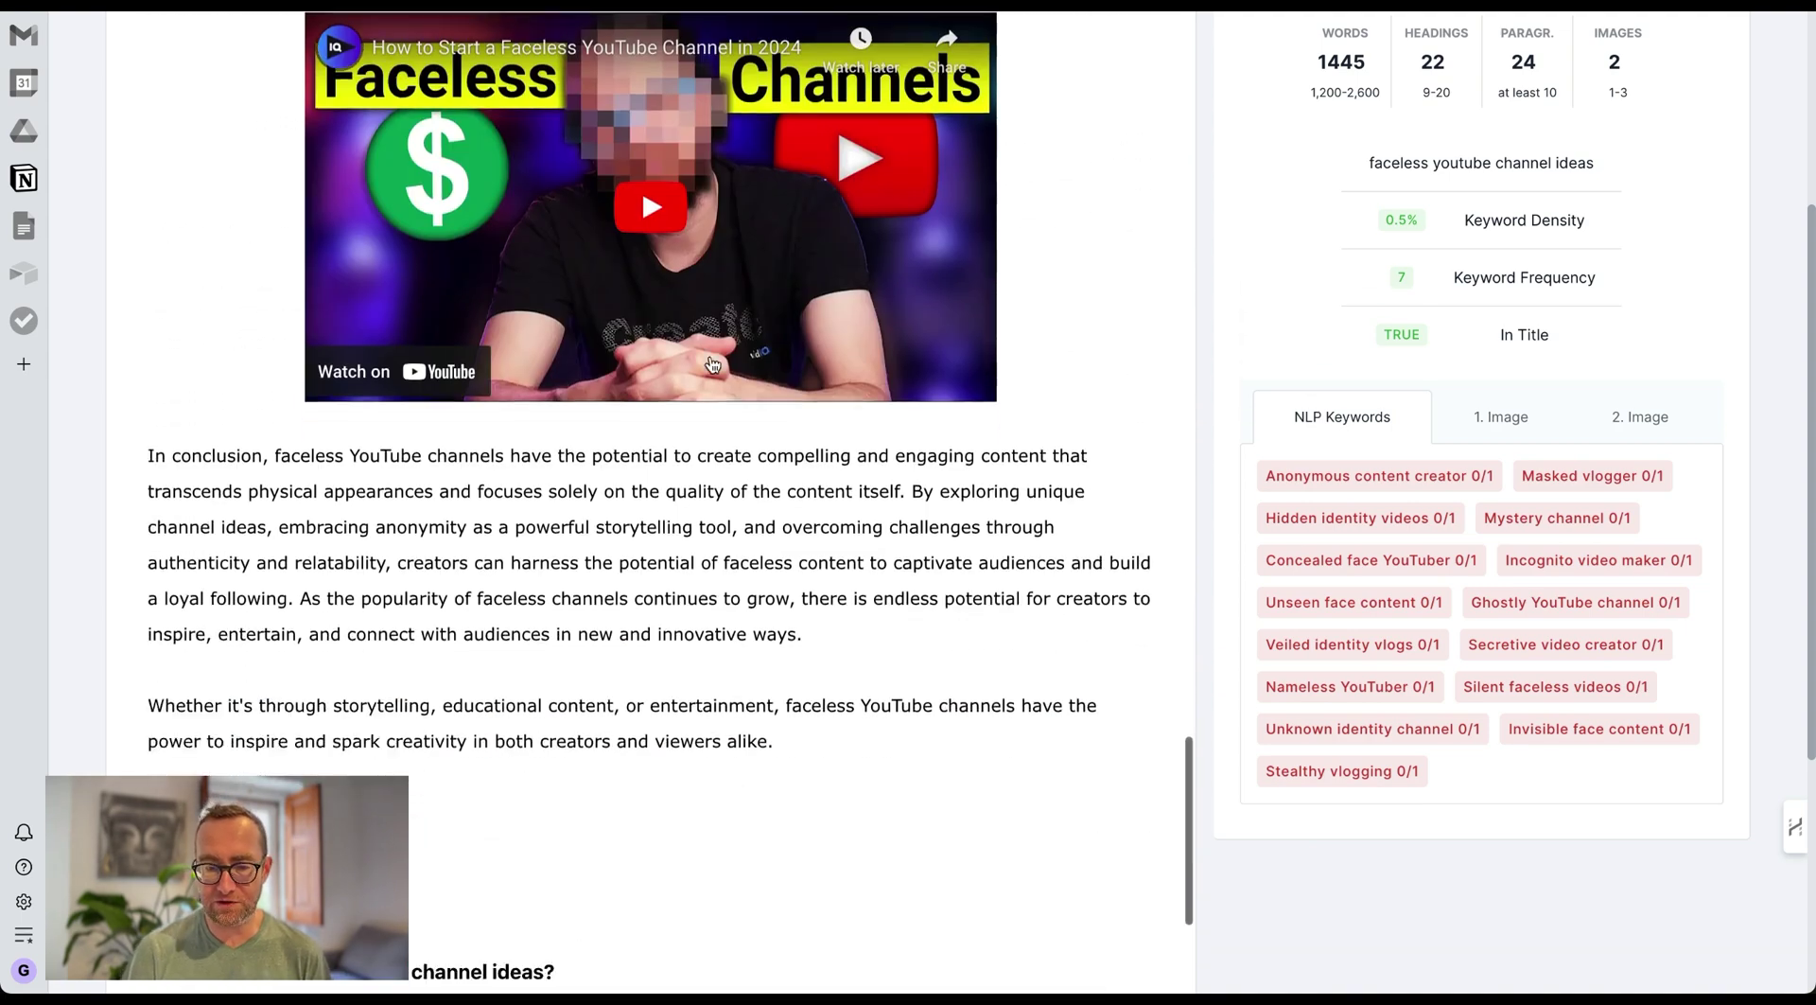
scroll(712, 364, "down", 5)
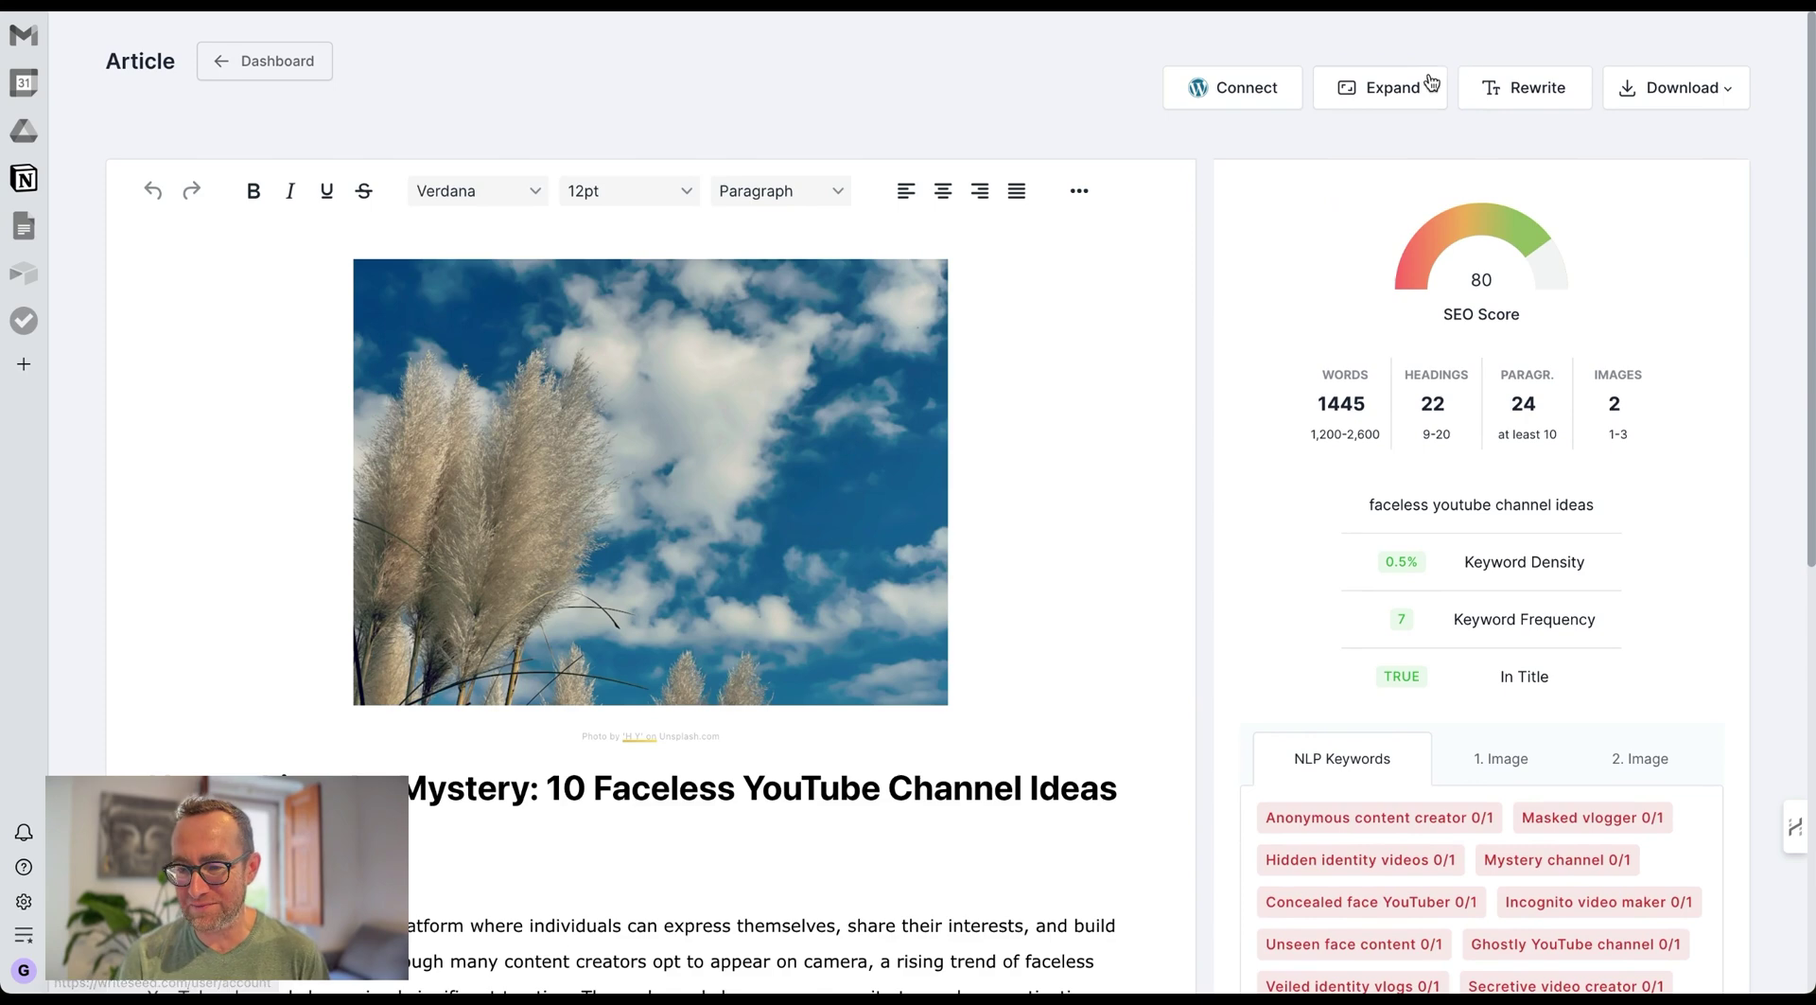
Step: Download the finished article in Text .doc format
left_click(1646, 101)
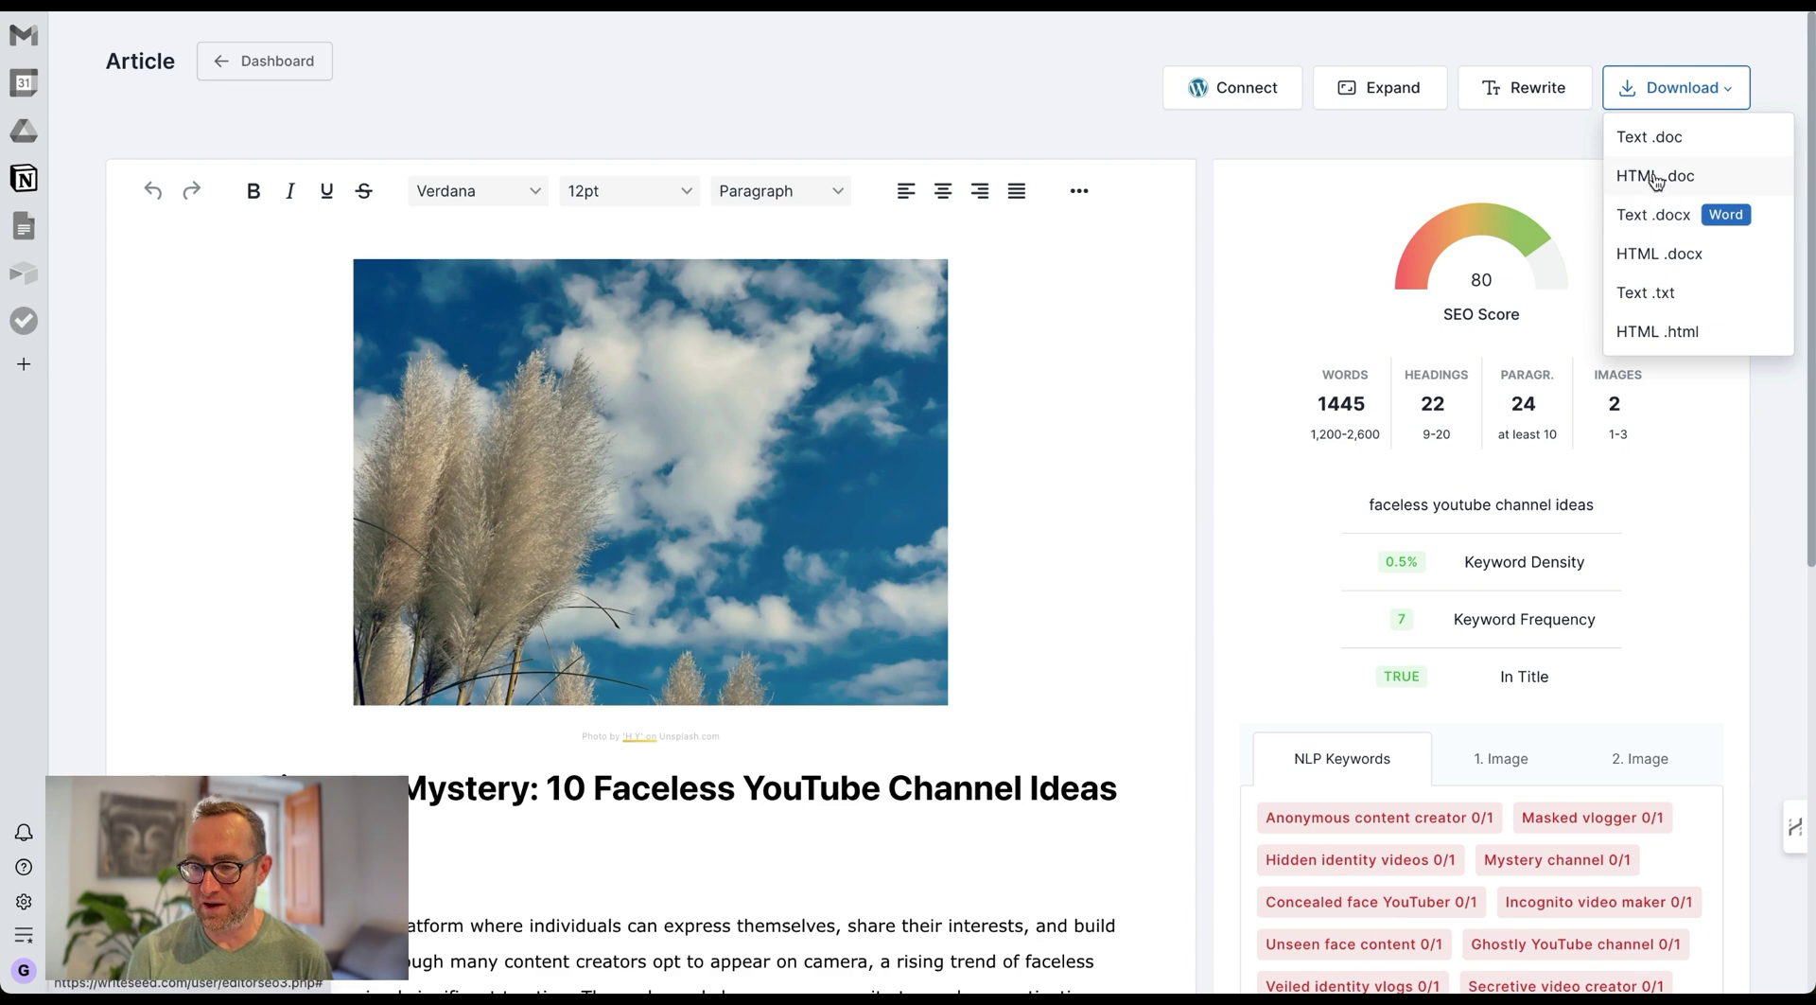
left_click(1651, 138)
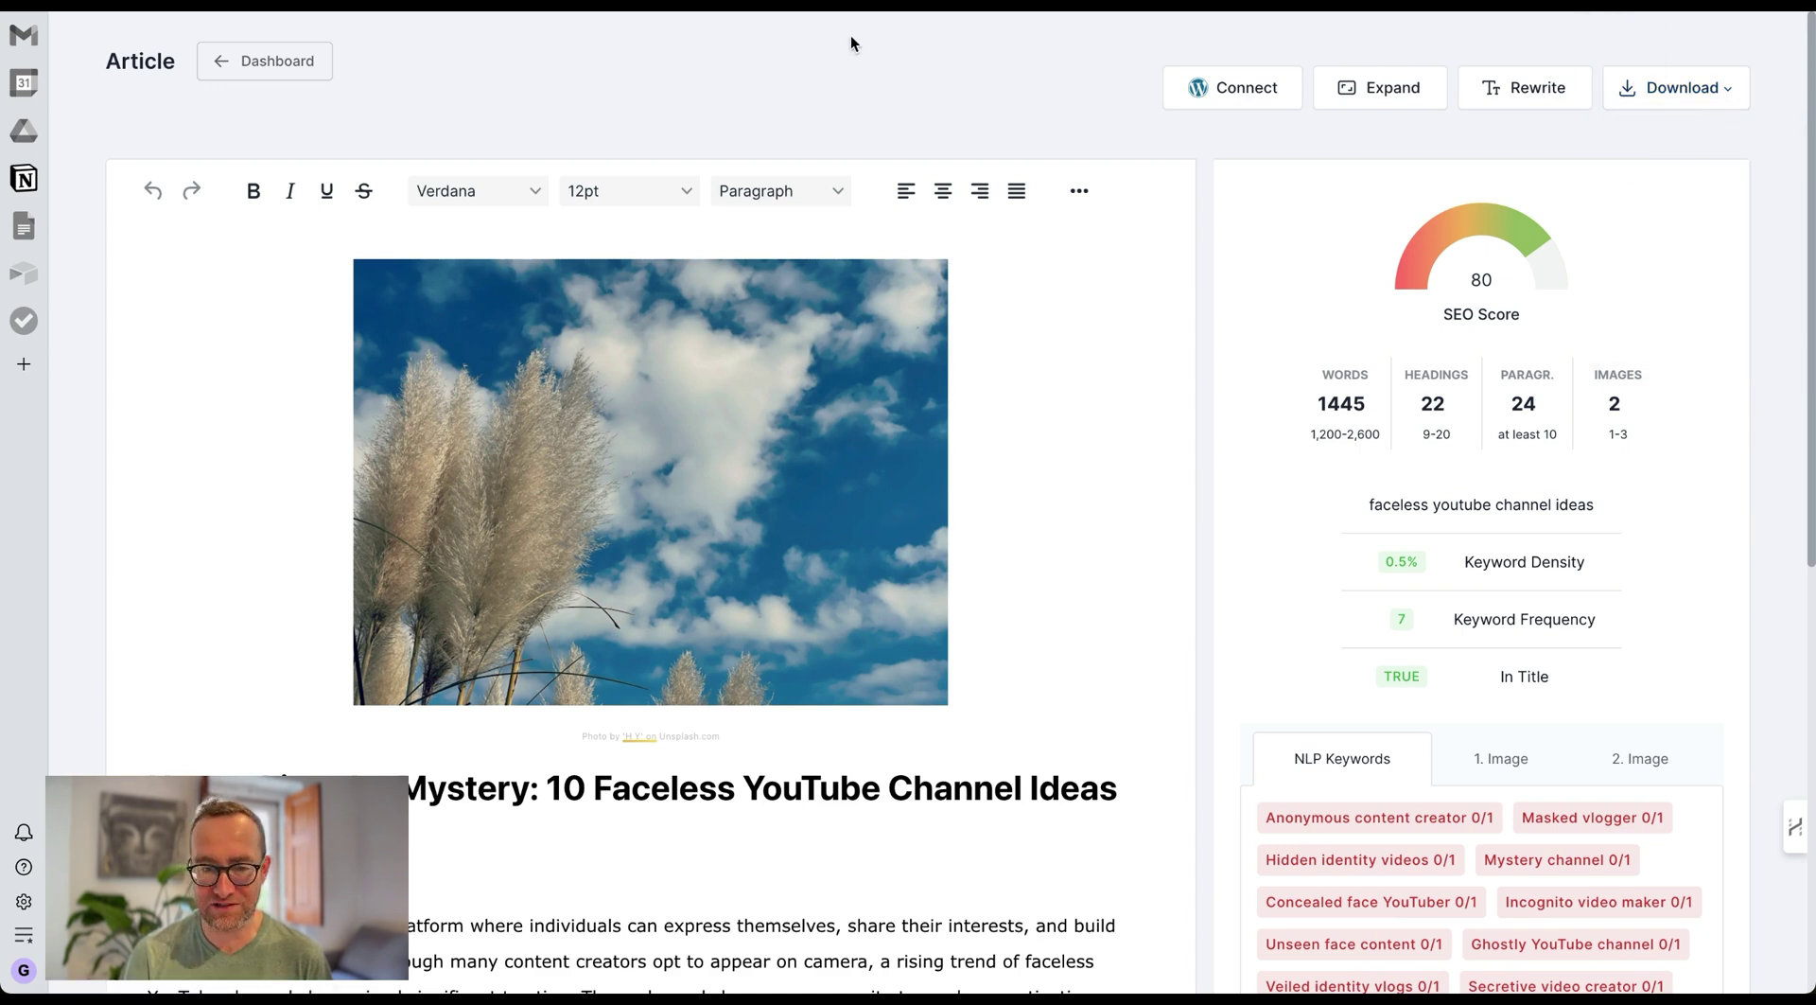
Step: Return to the dashboard and open the Listicle Topics template from the Articles & Blogs category
left_click(237, 65)
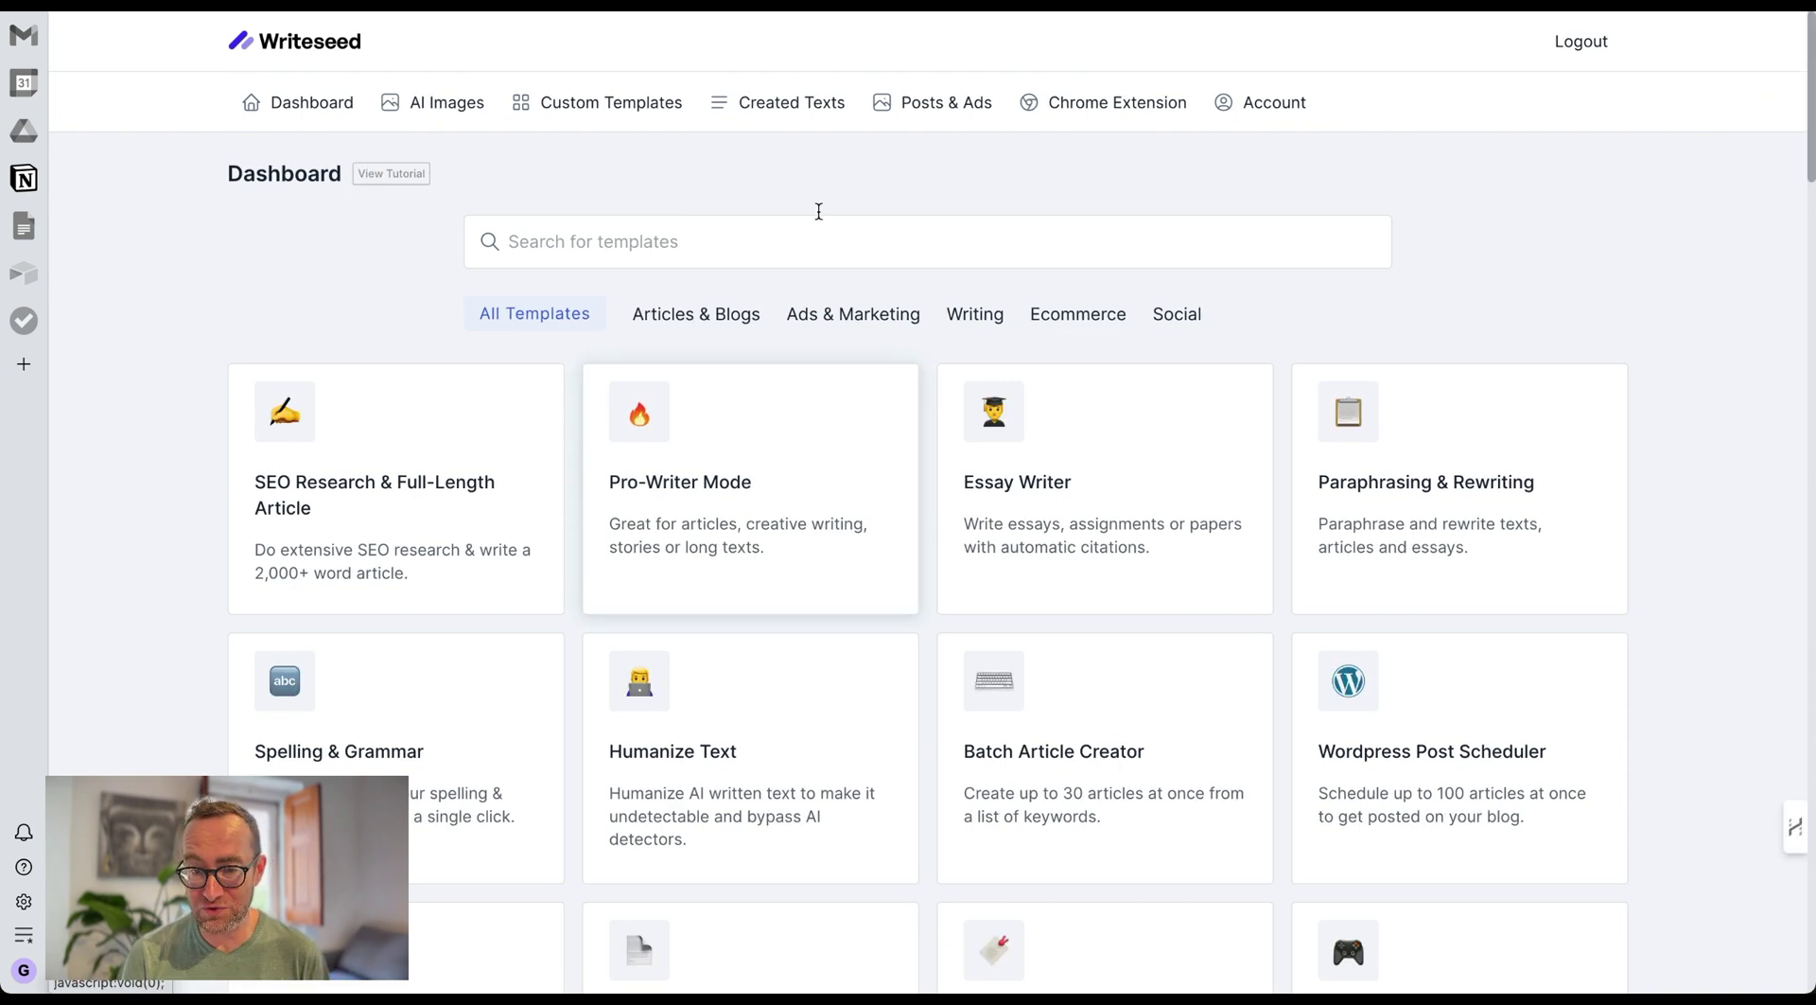
scroll(692, 408, "down", 3)
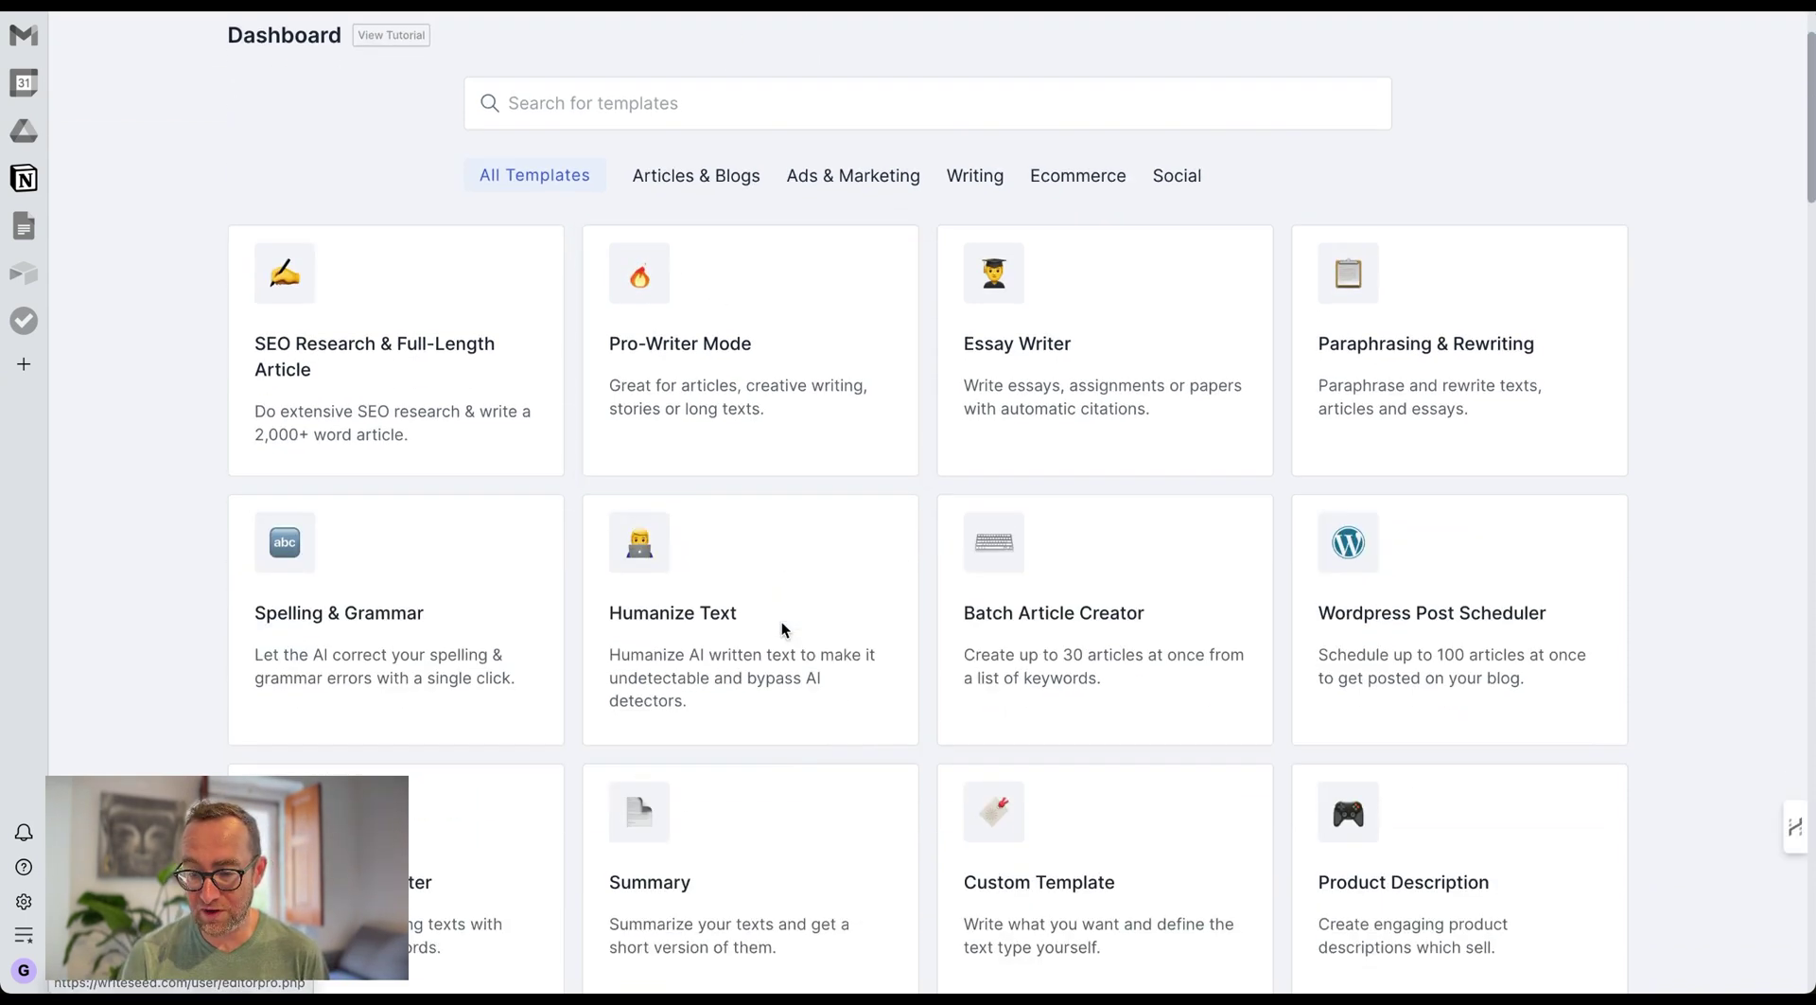
scroll(765, 461, "up", 3)
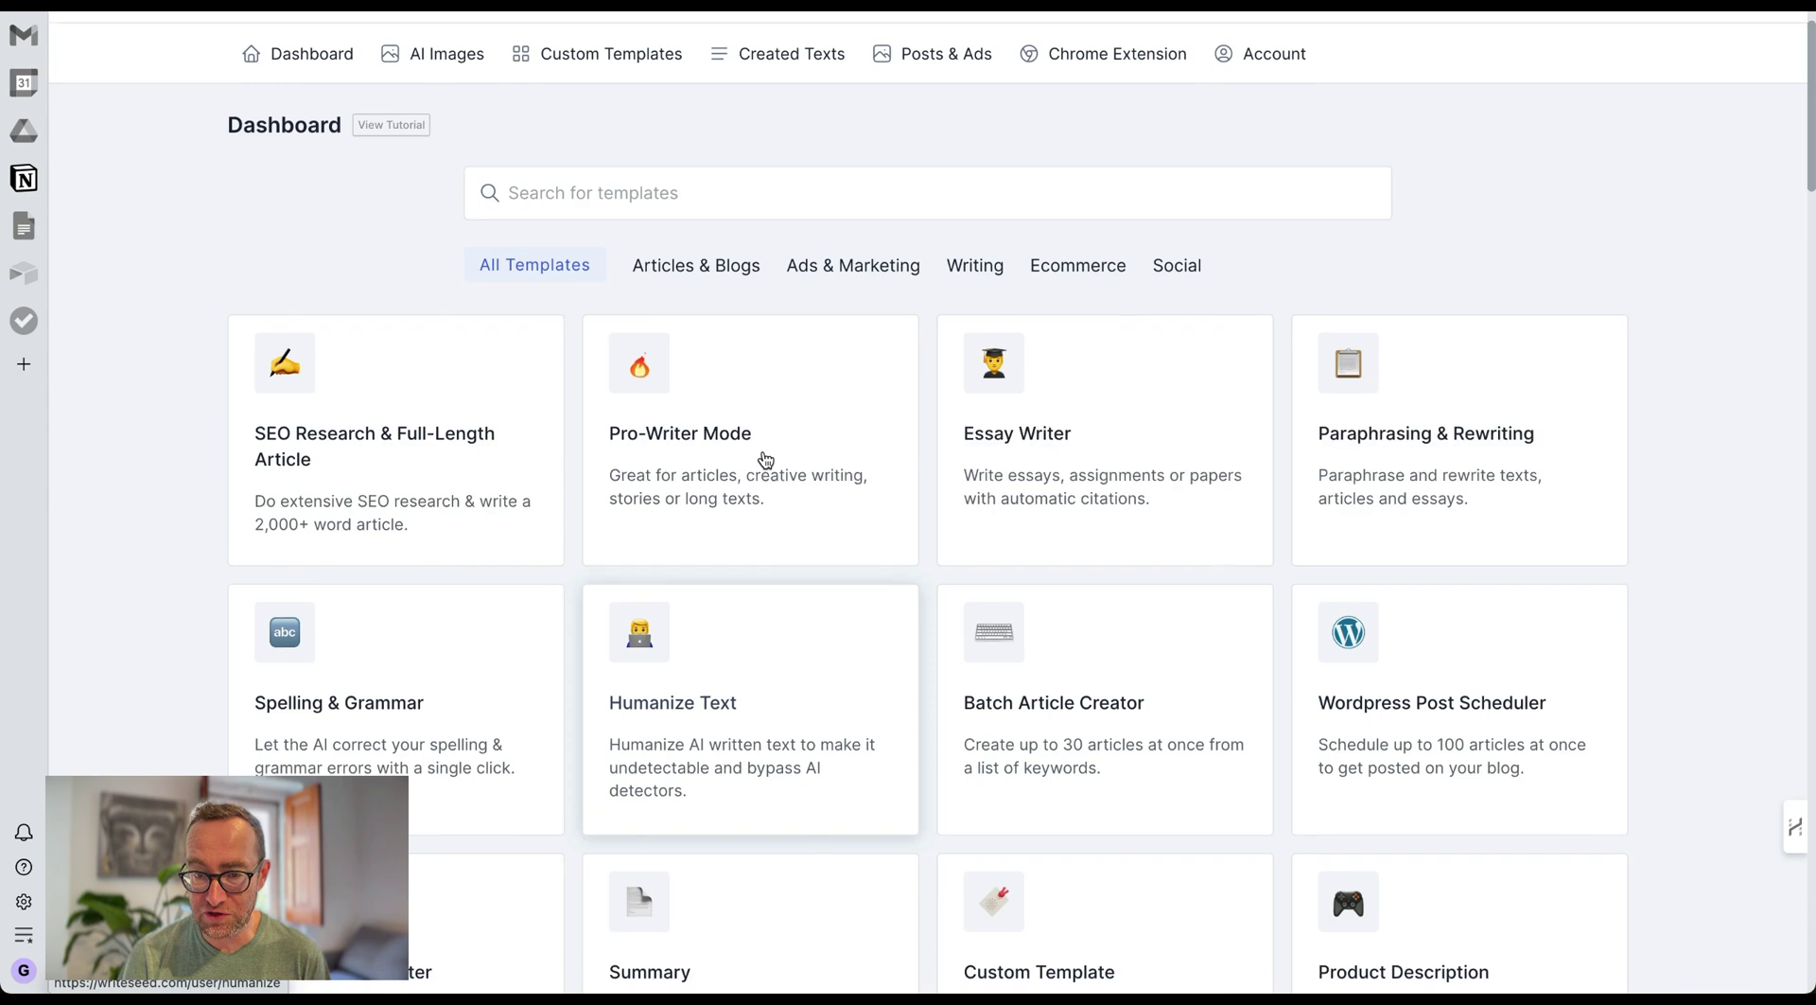
left_click(709, 276)
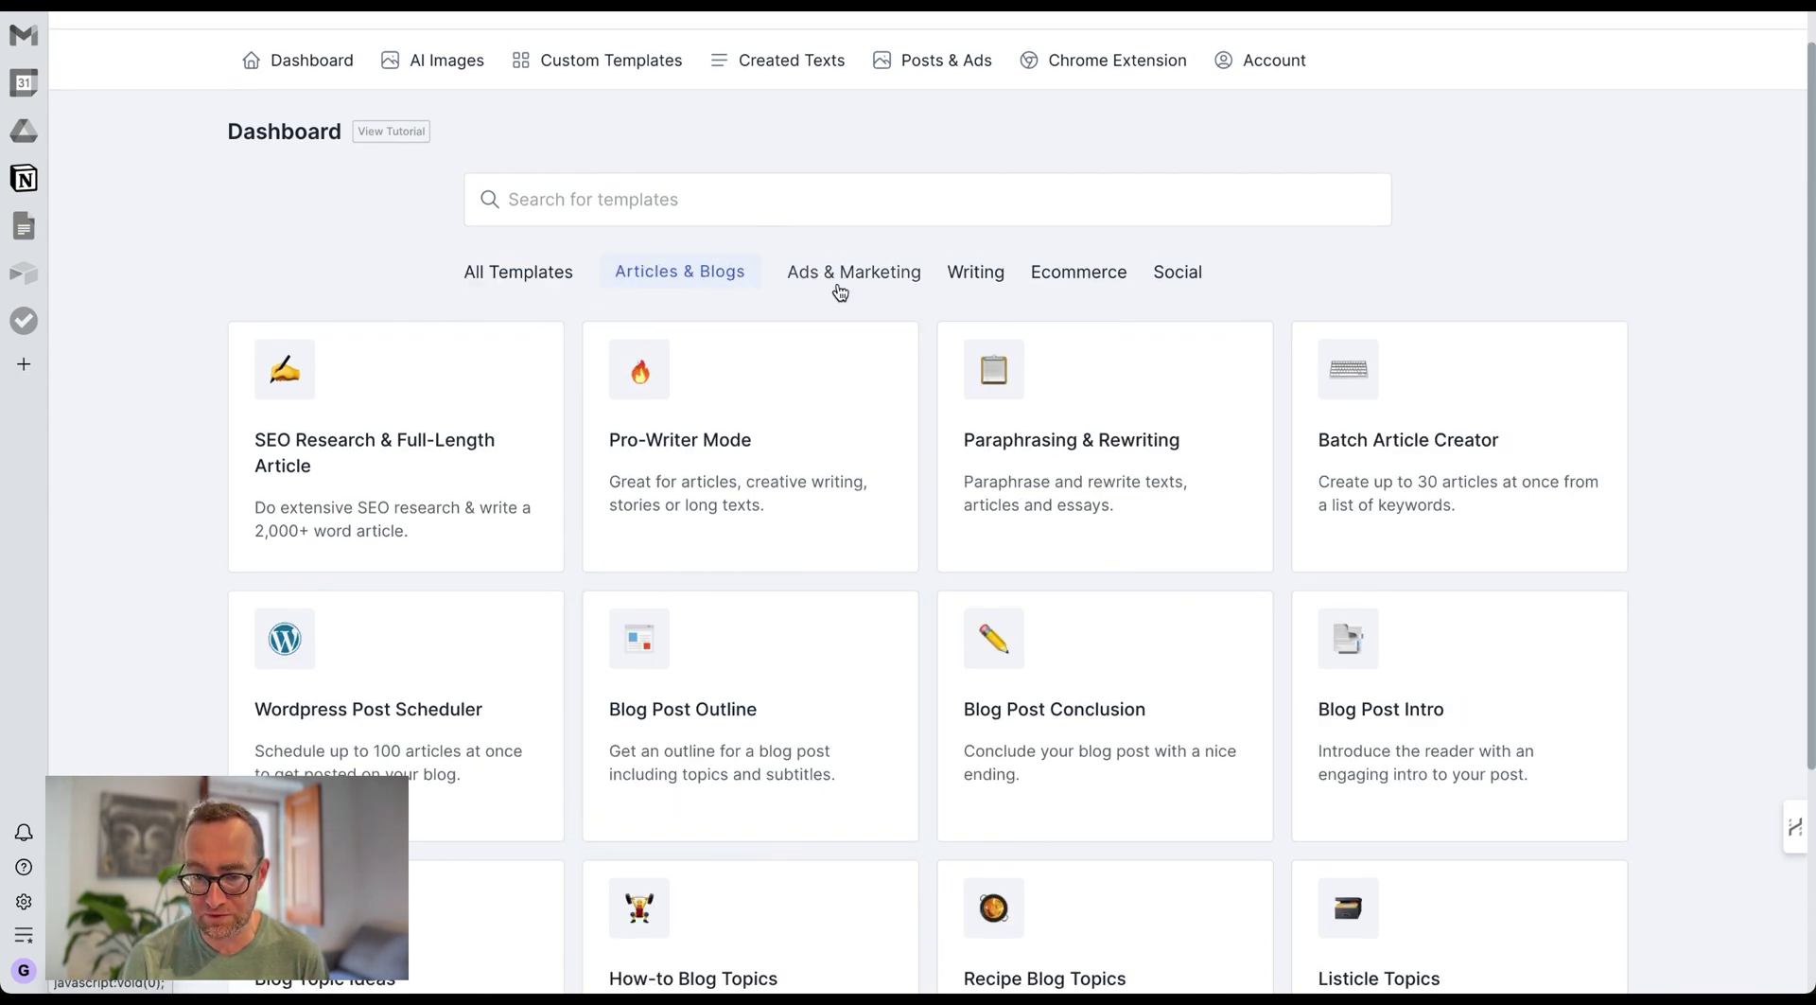
scroll(841, 383, "down", 3)
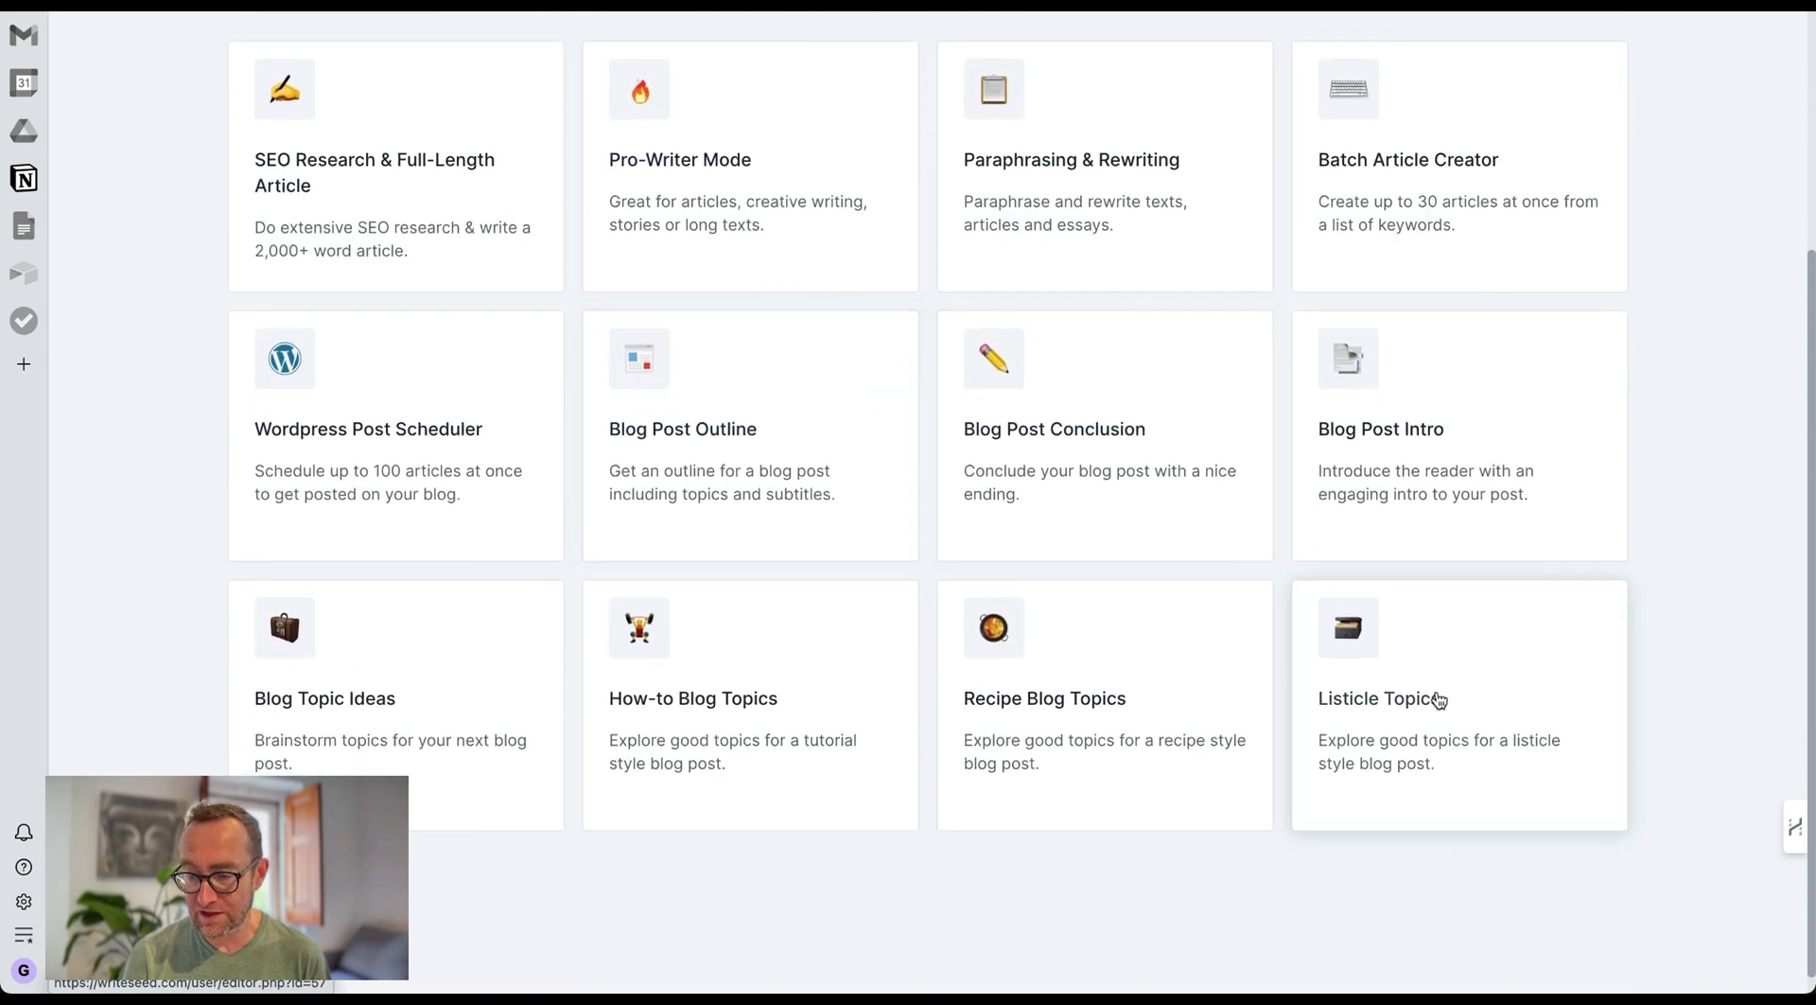
left_click(1437, 698)
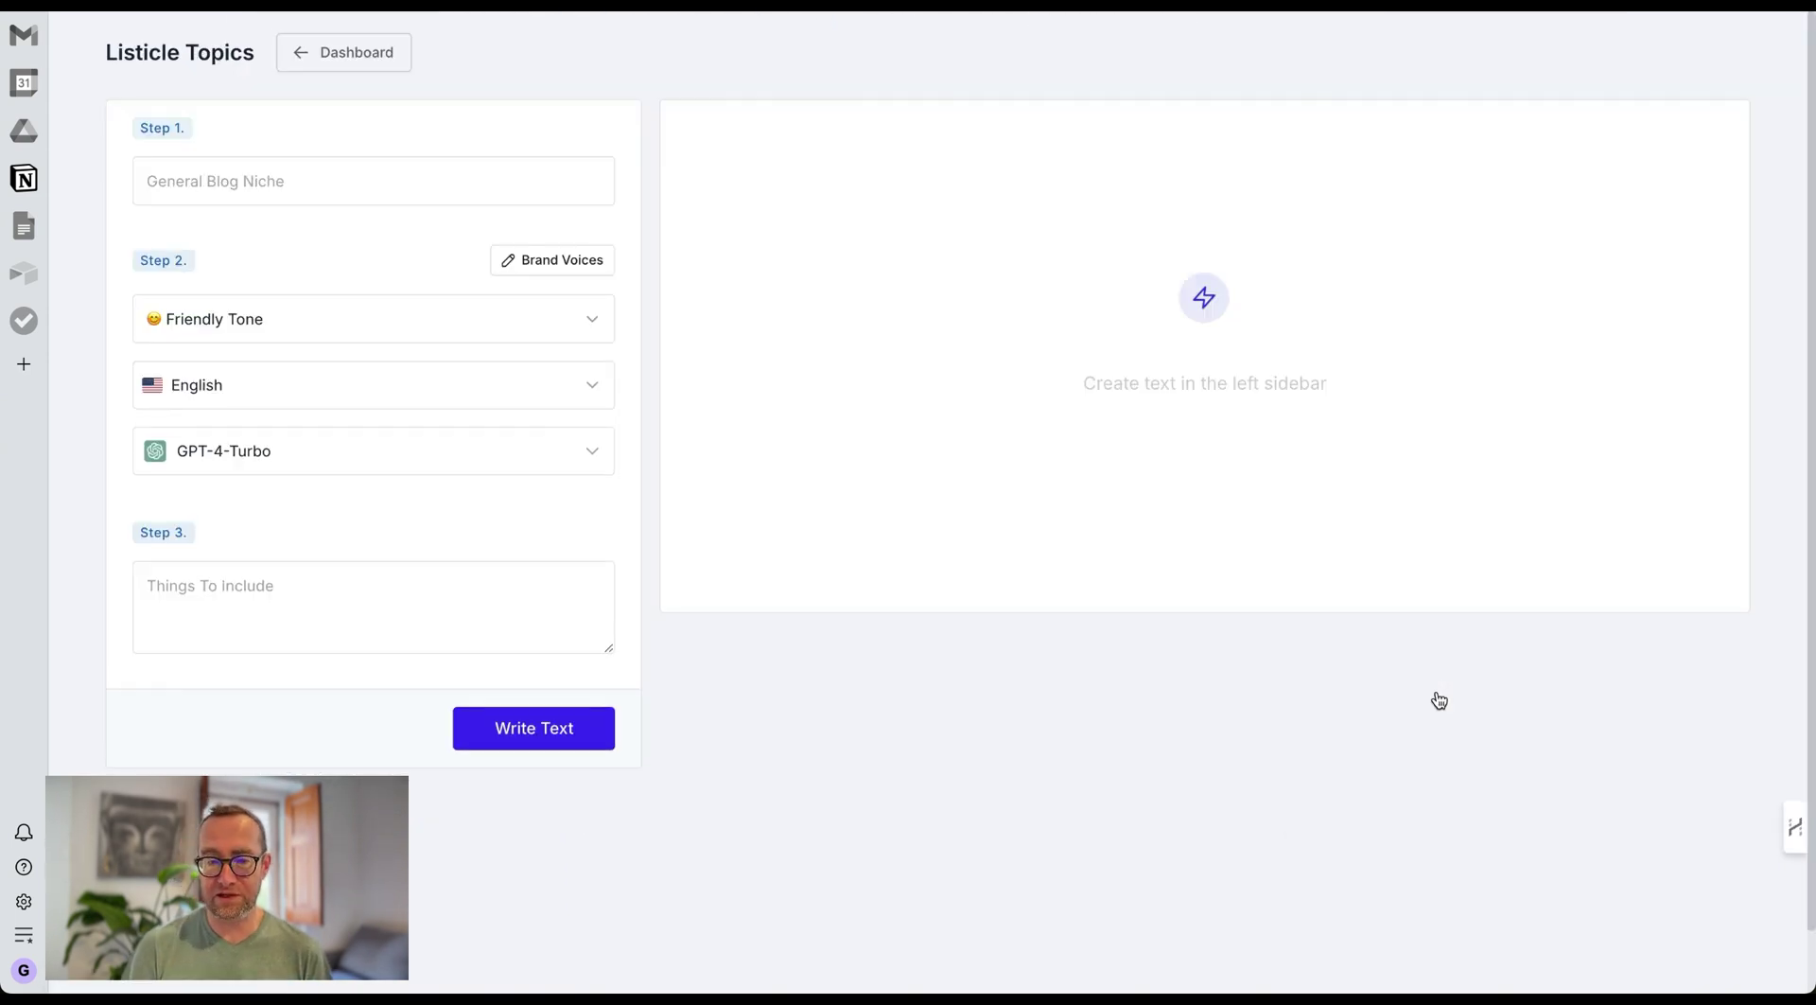
Step: Set the general blog niche to "ideas for faceless youtube channels"
left_click(351, 184)
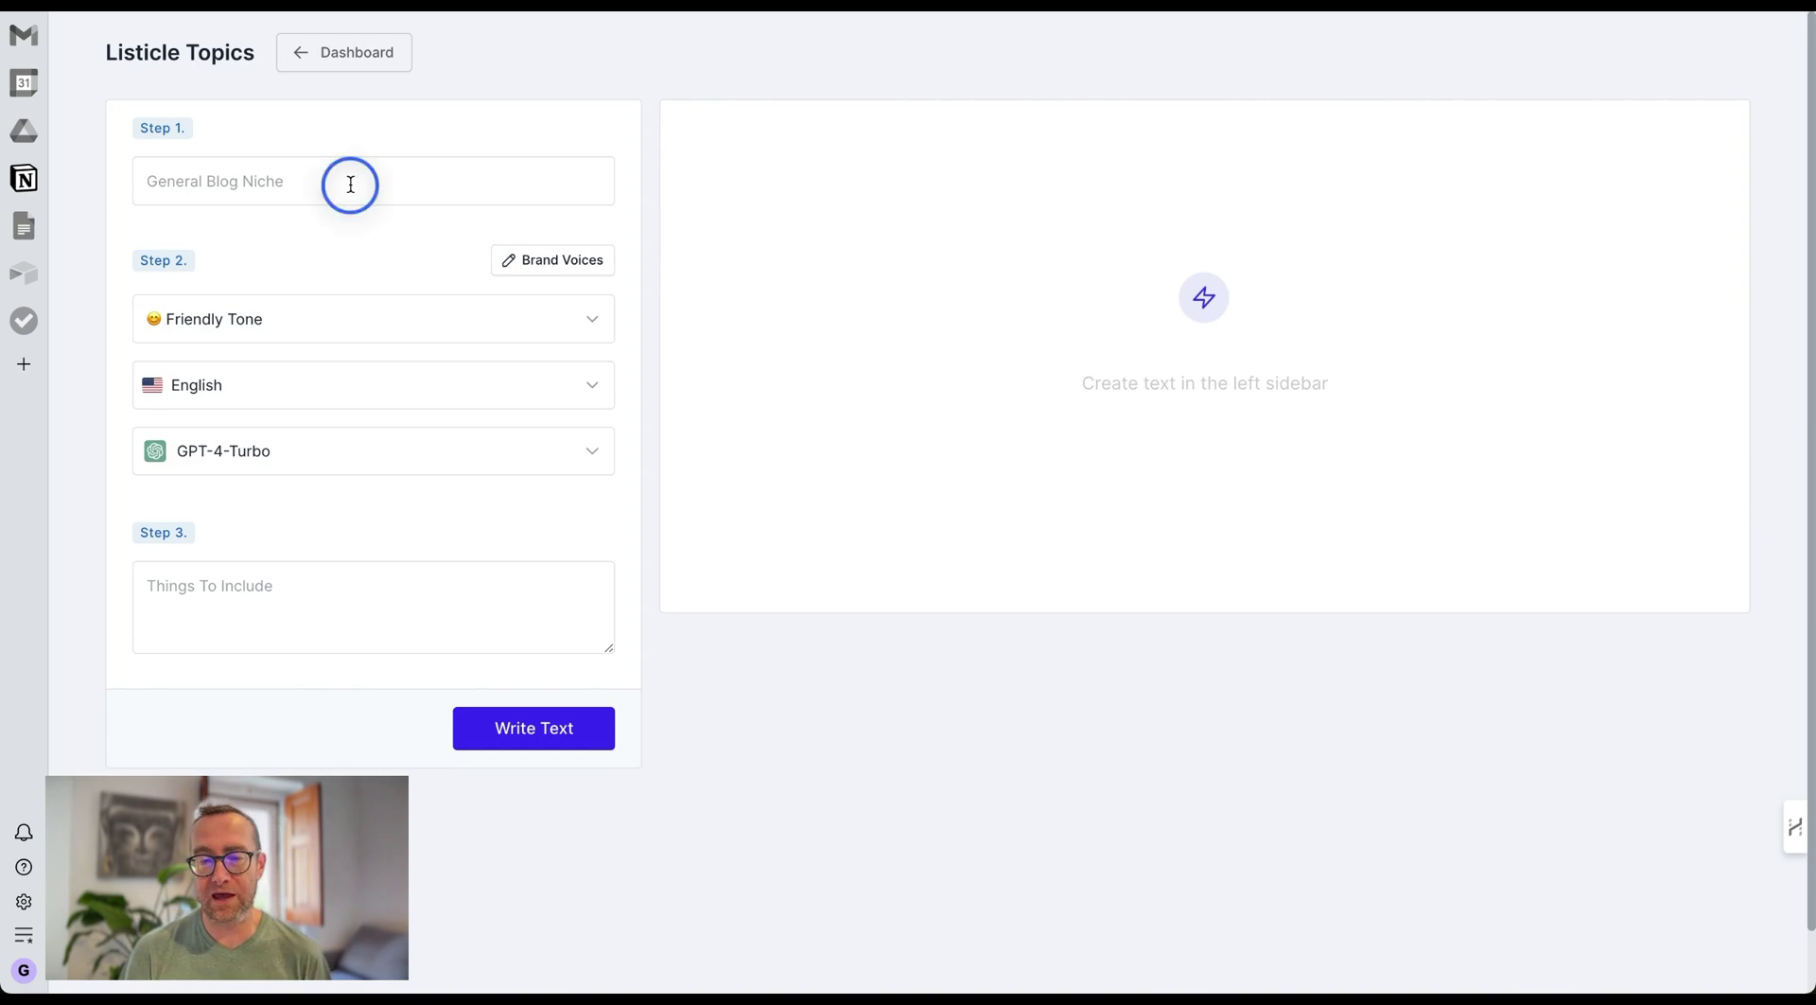
left_click(327, 185)
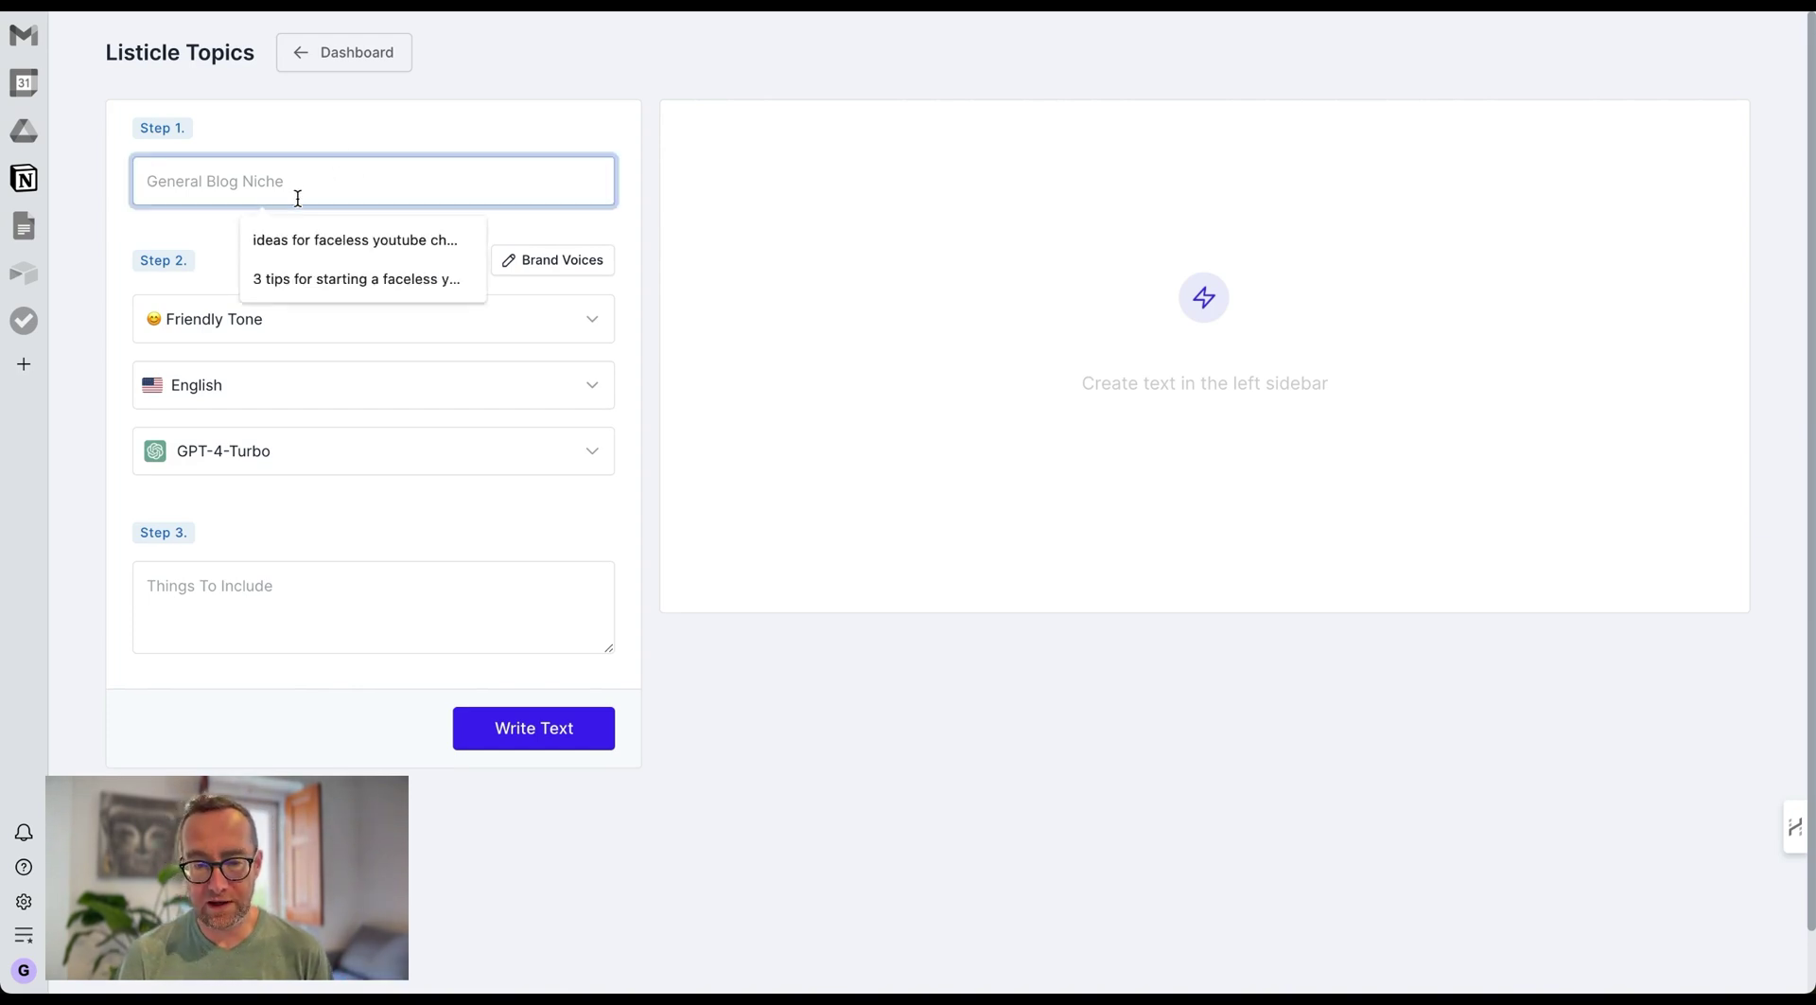
left_click(303, 239)
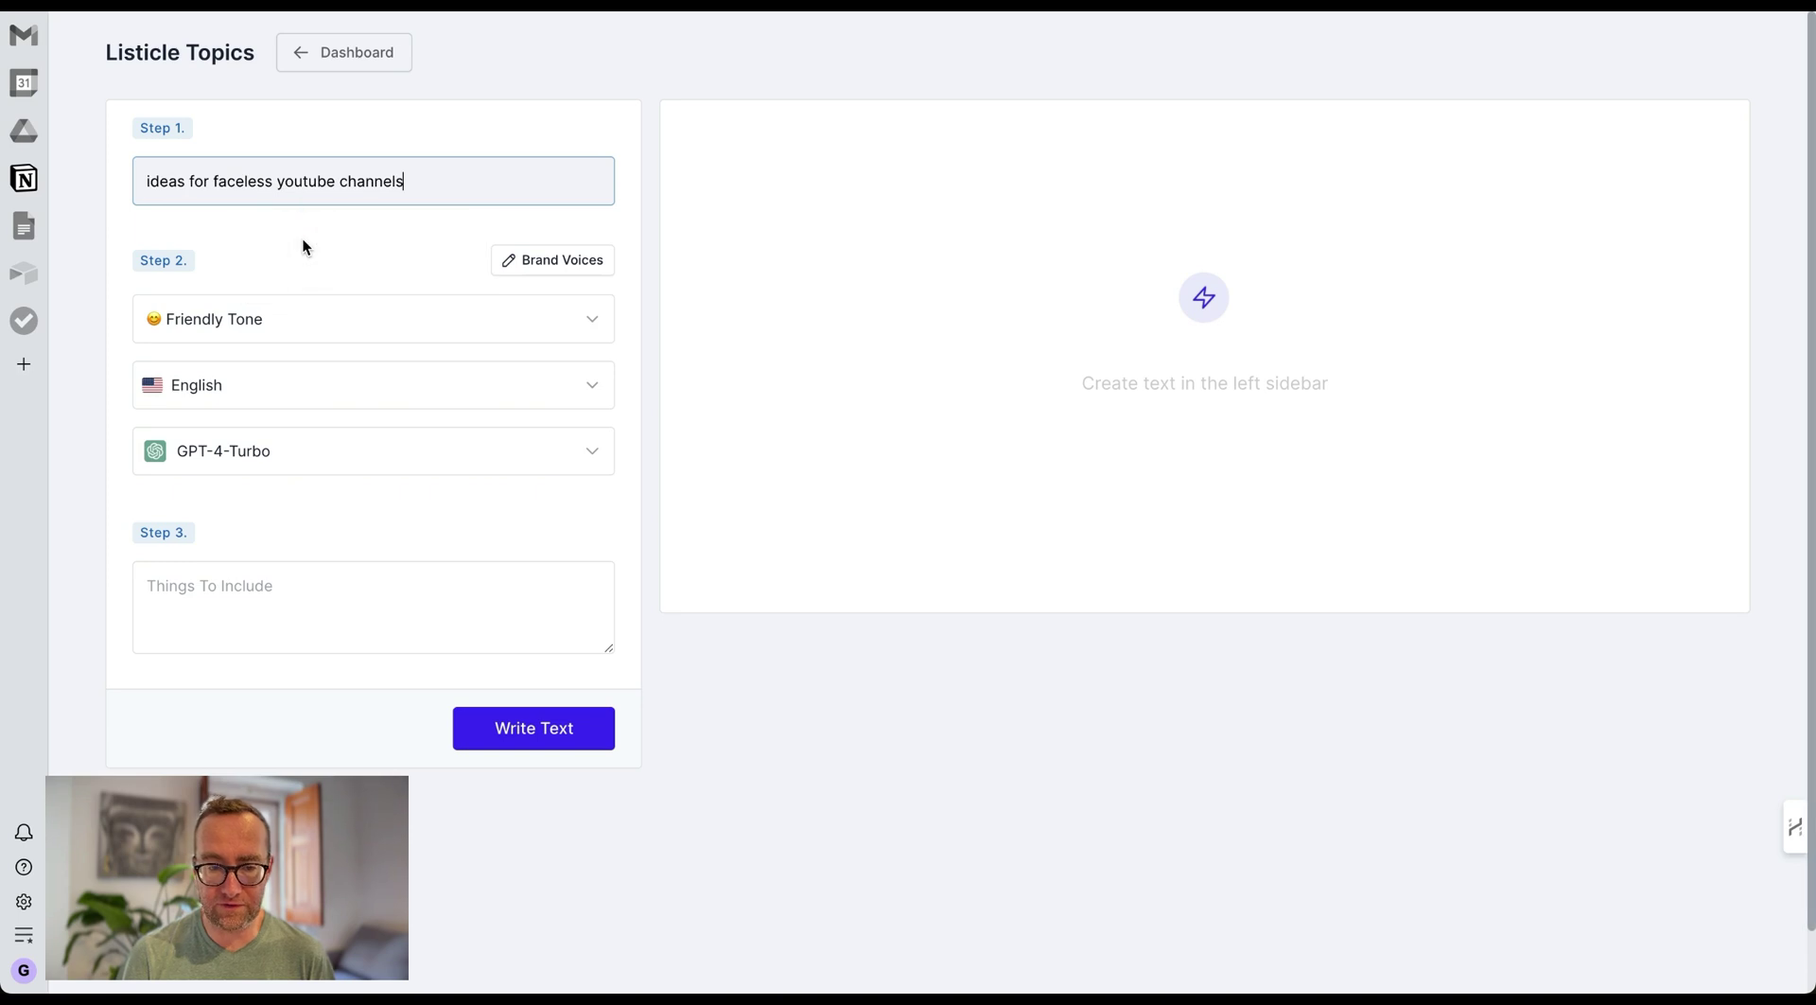
Step: Set the listicle's tone to Dramatic Tone and its AI model to Claude 3.5 Sonnet
left_click(287, 316)
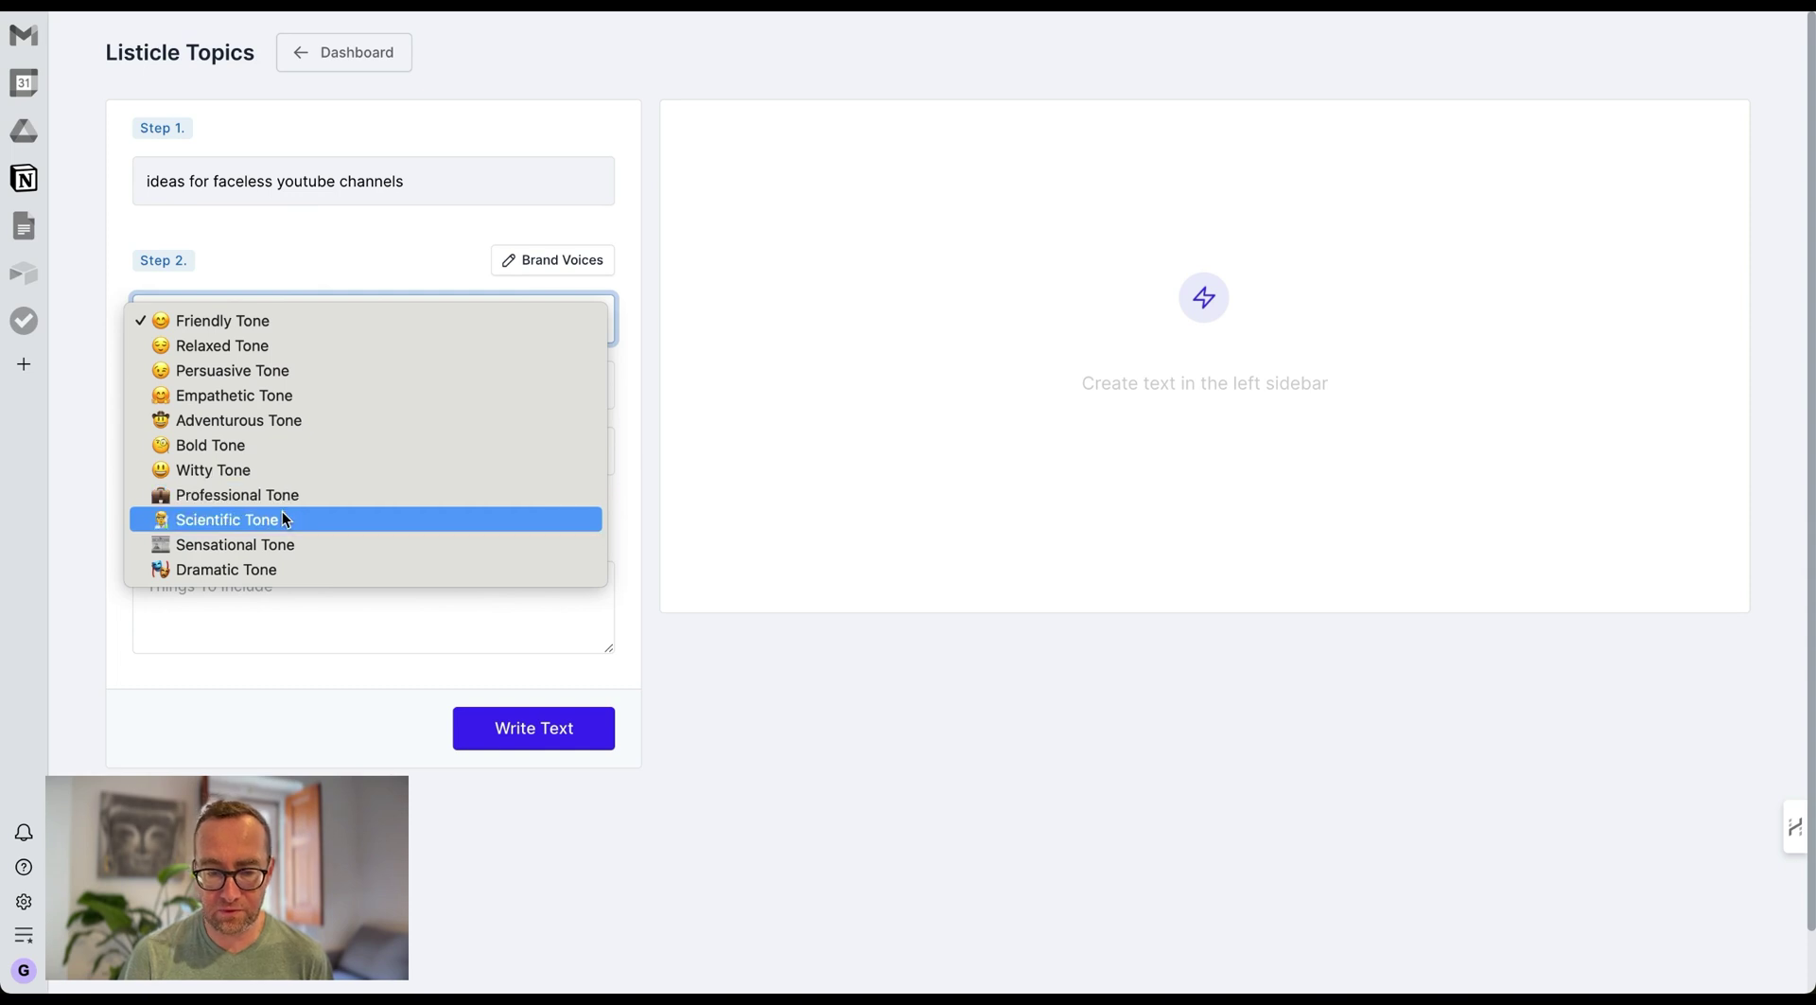
left_click(272, 568)
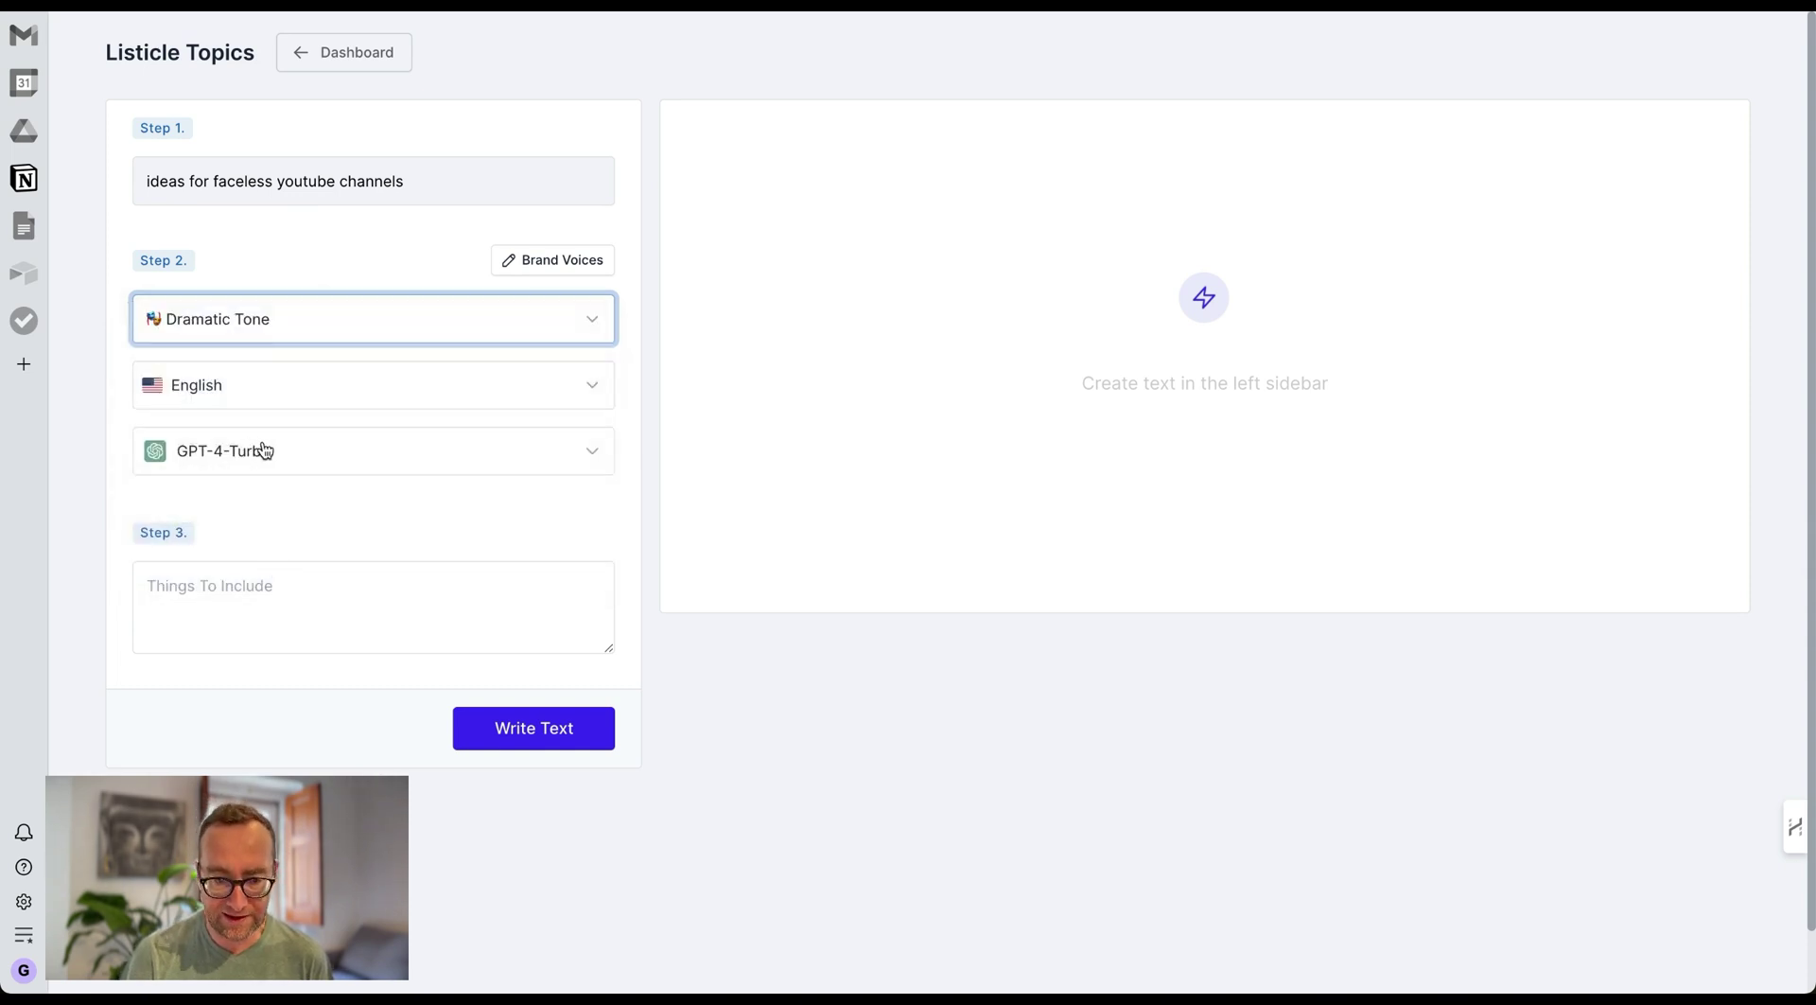
left_click(295, 452)
scroll(385, 568, "down", 1)
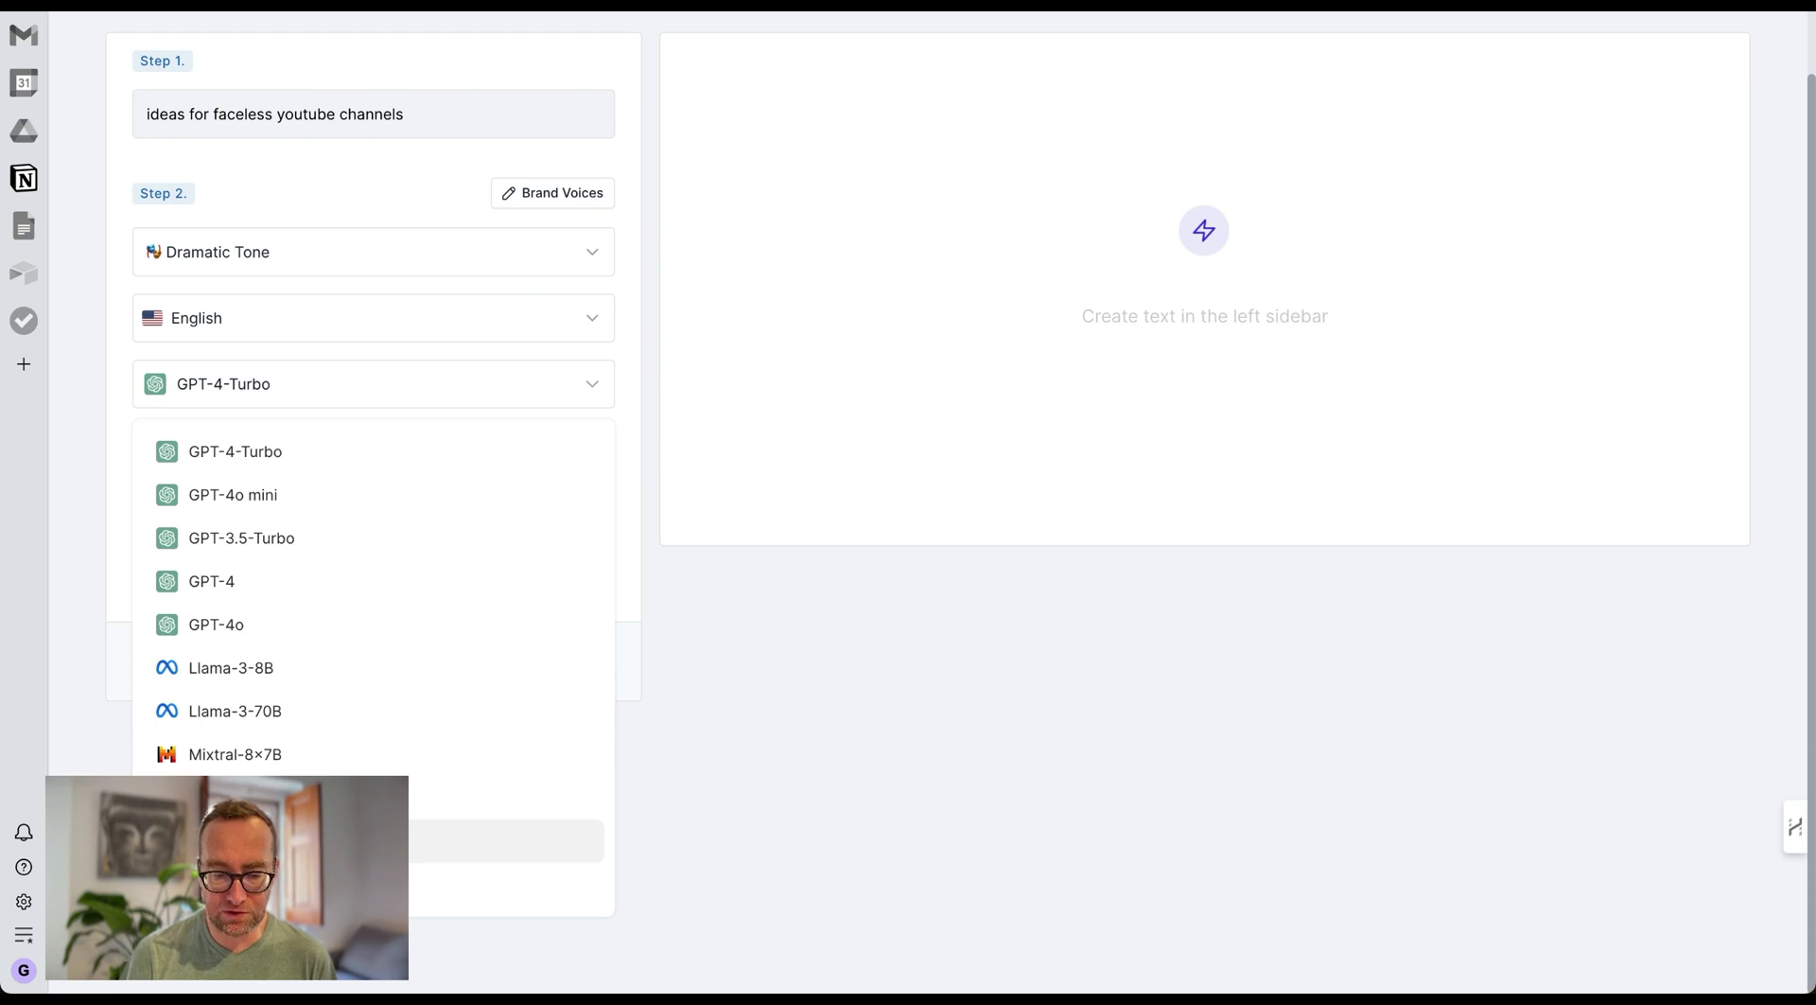
left_click(246, 840)
Step: Add "make sure to highlight asmr as a good option." as the things to include and generate the listicle text
left_click(260, 518)
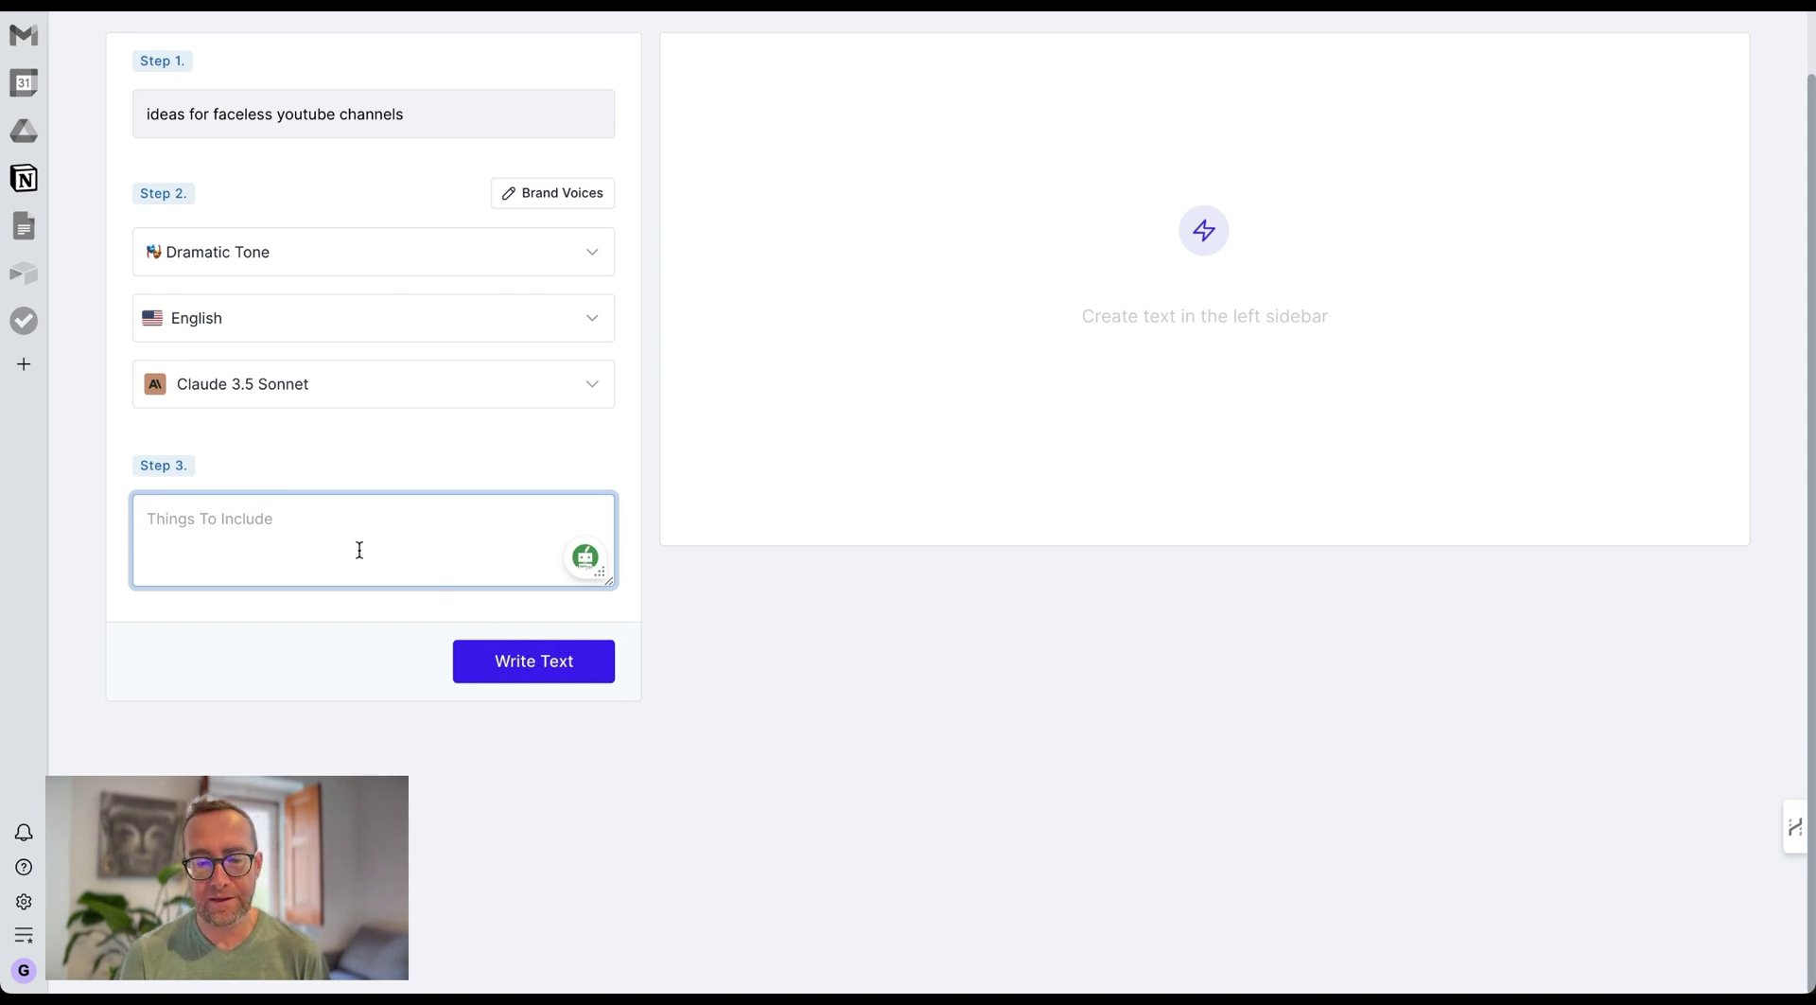
type("make sure to highlight ")
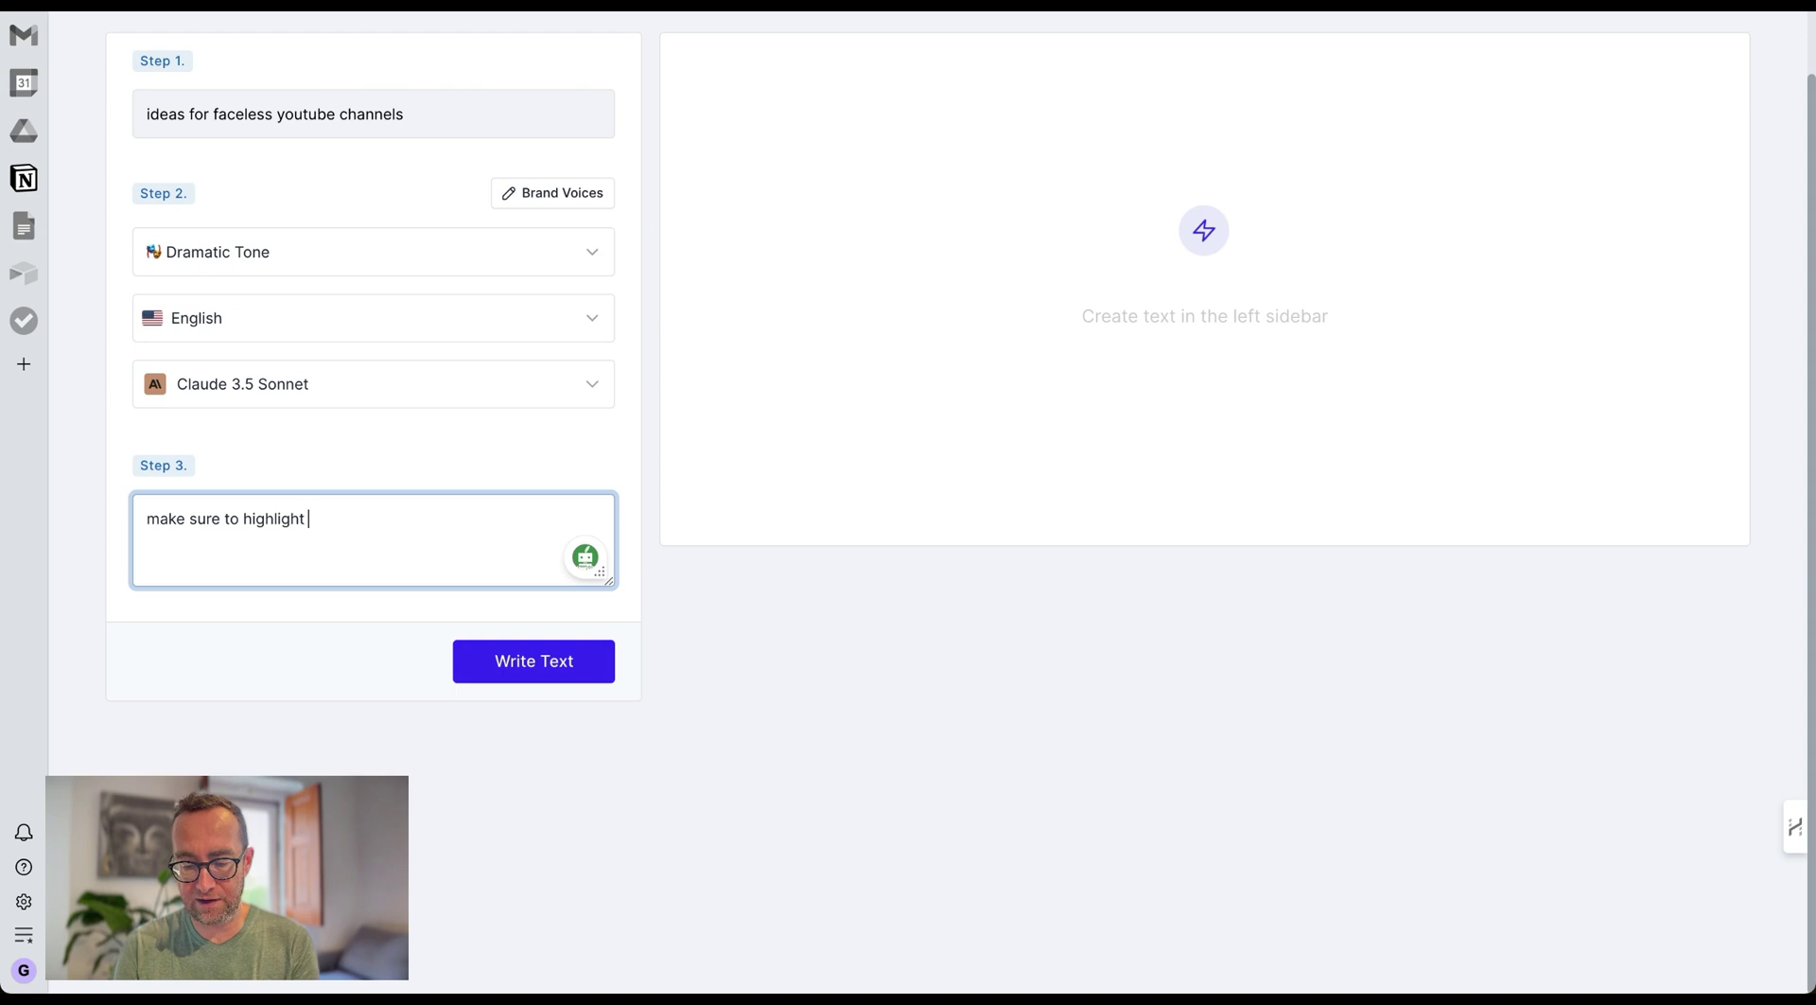
type("asmr as a good ")
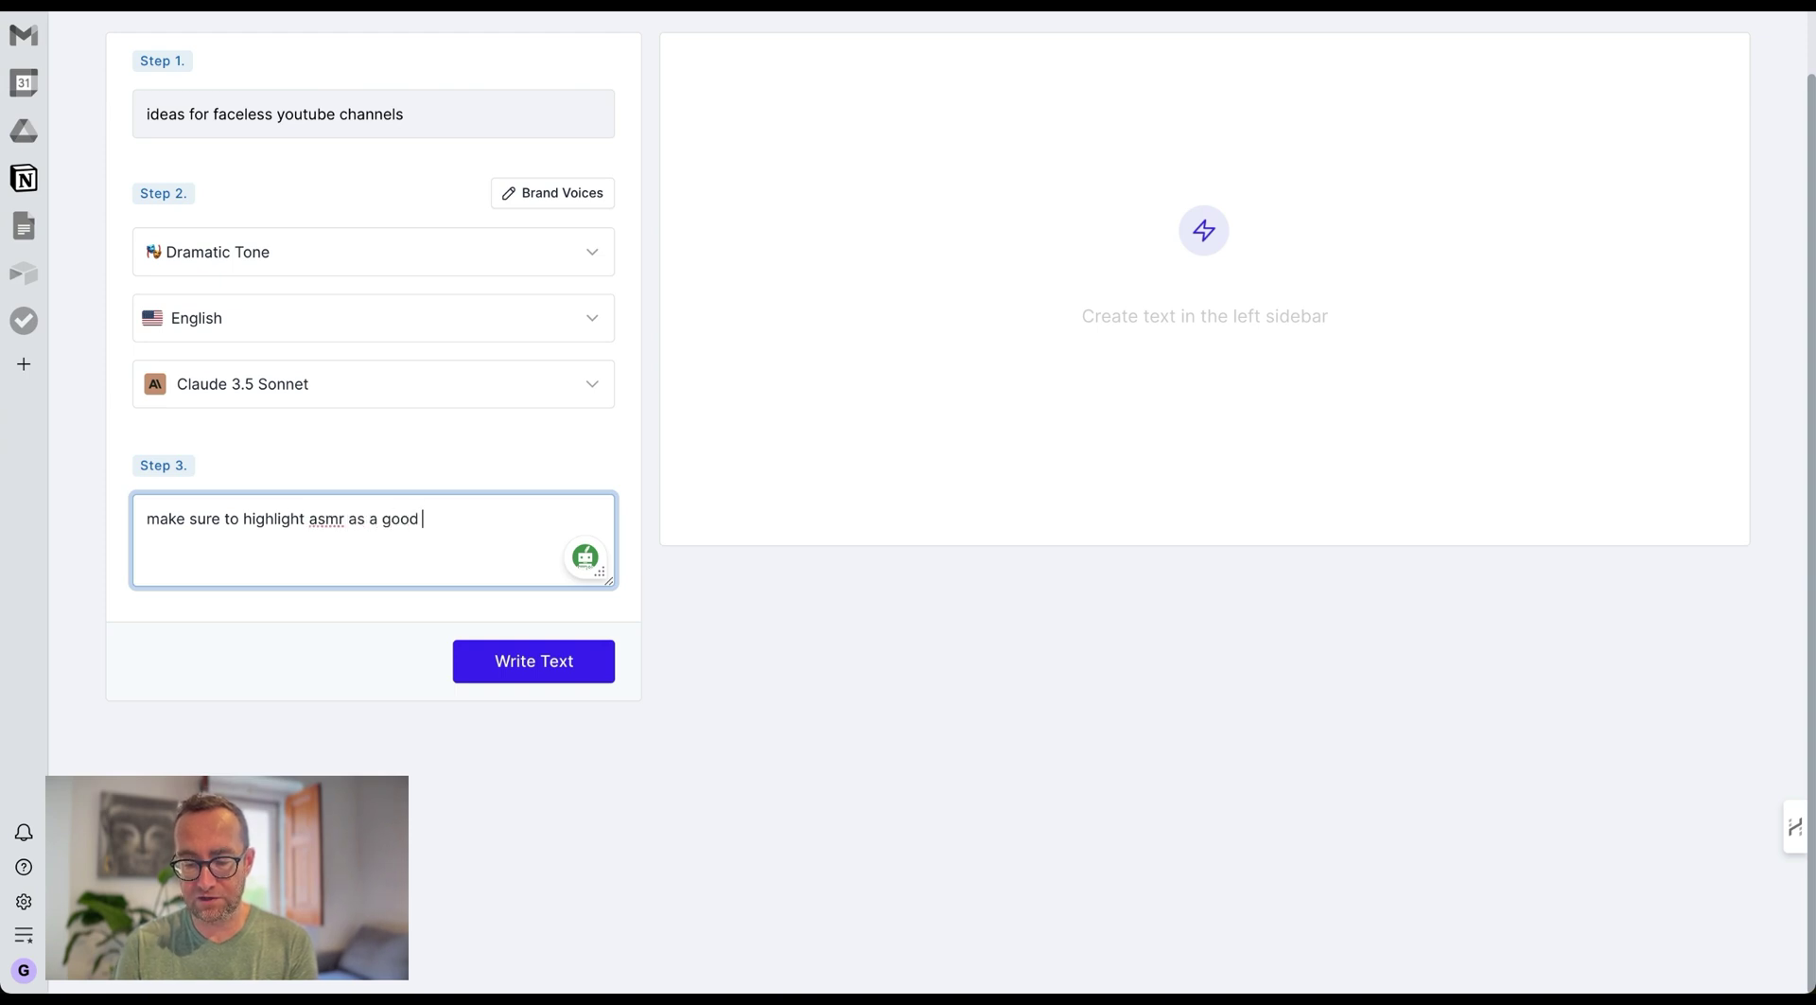
type("option.")
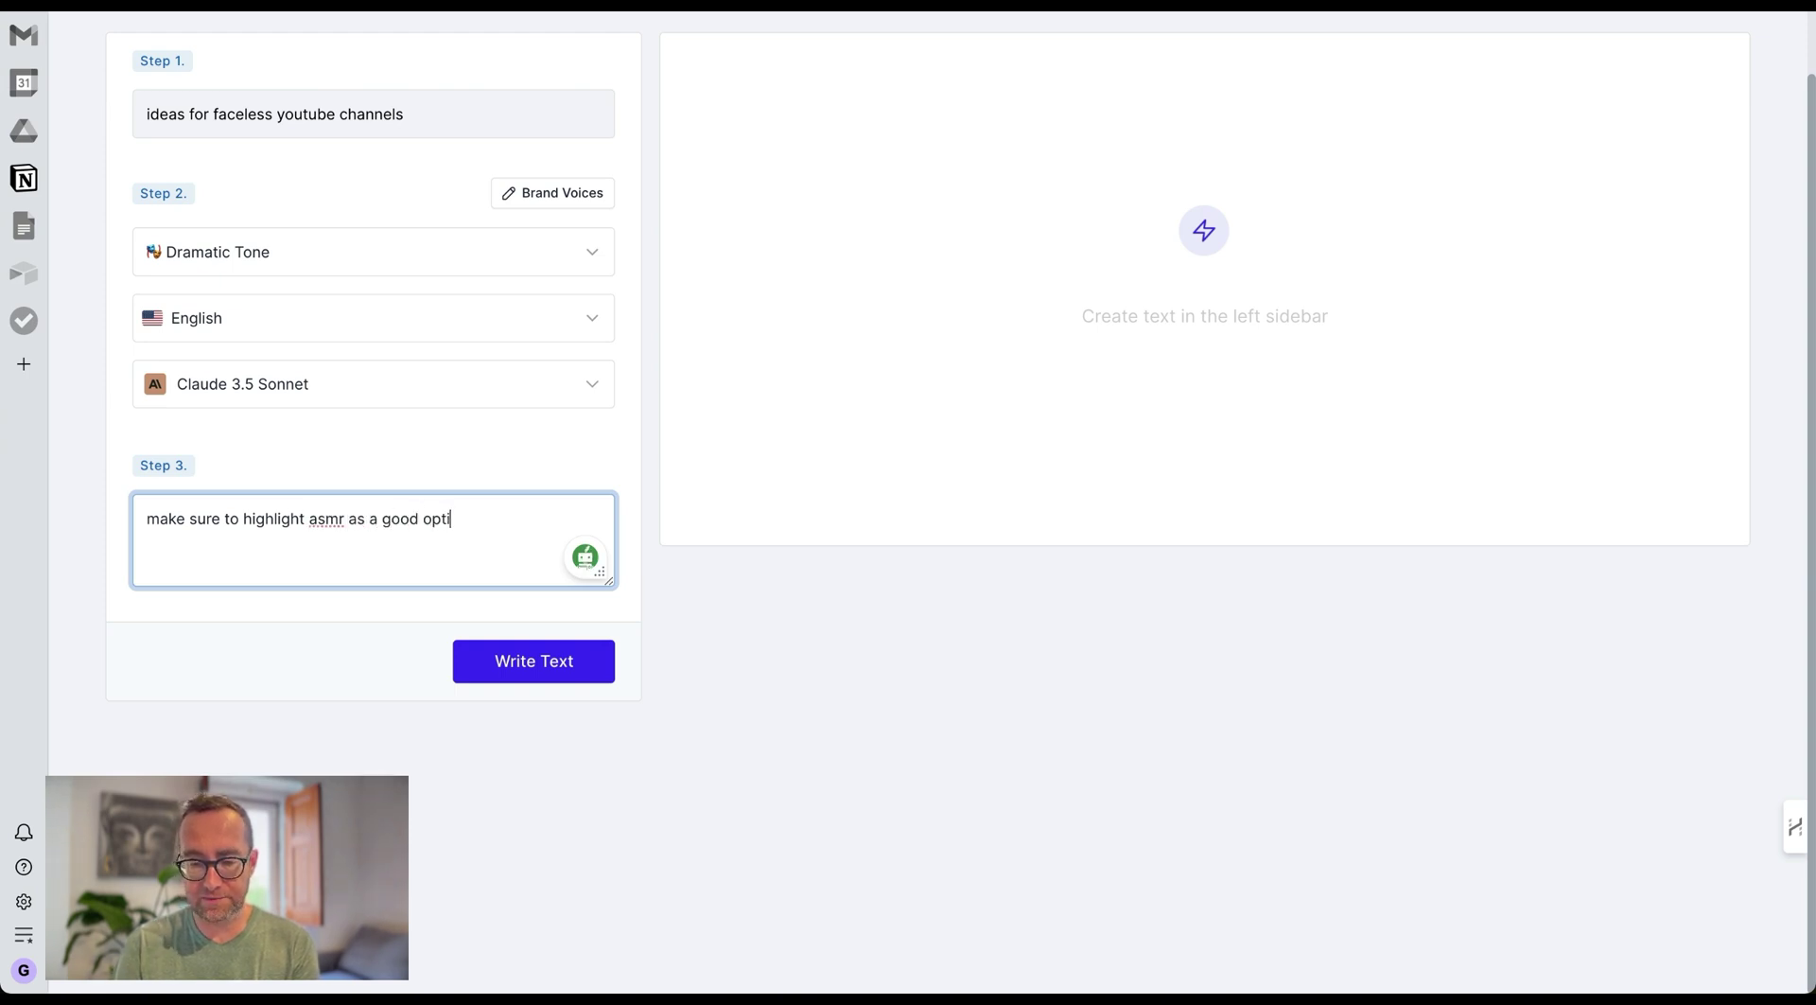
left_click(505, 656)
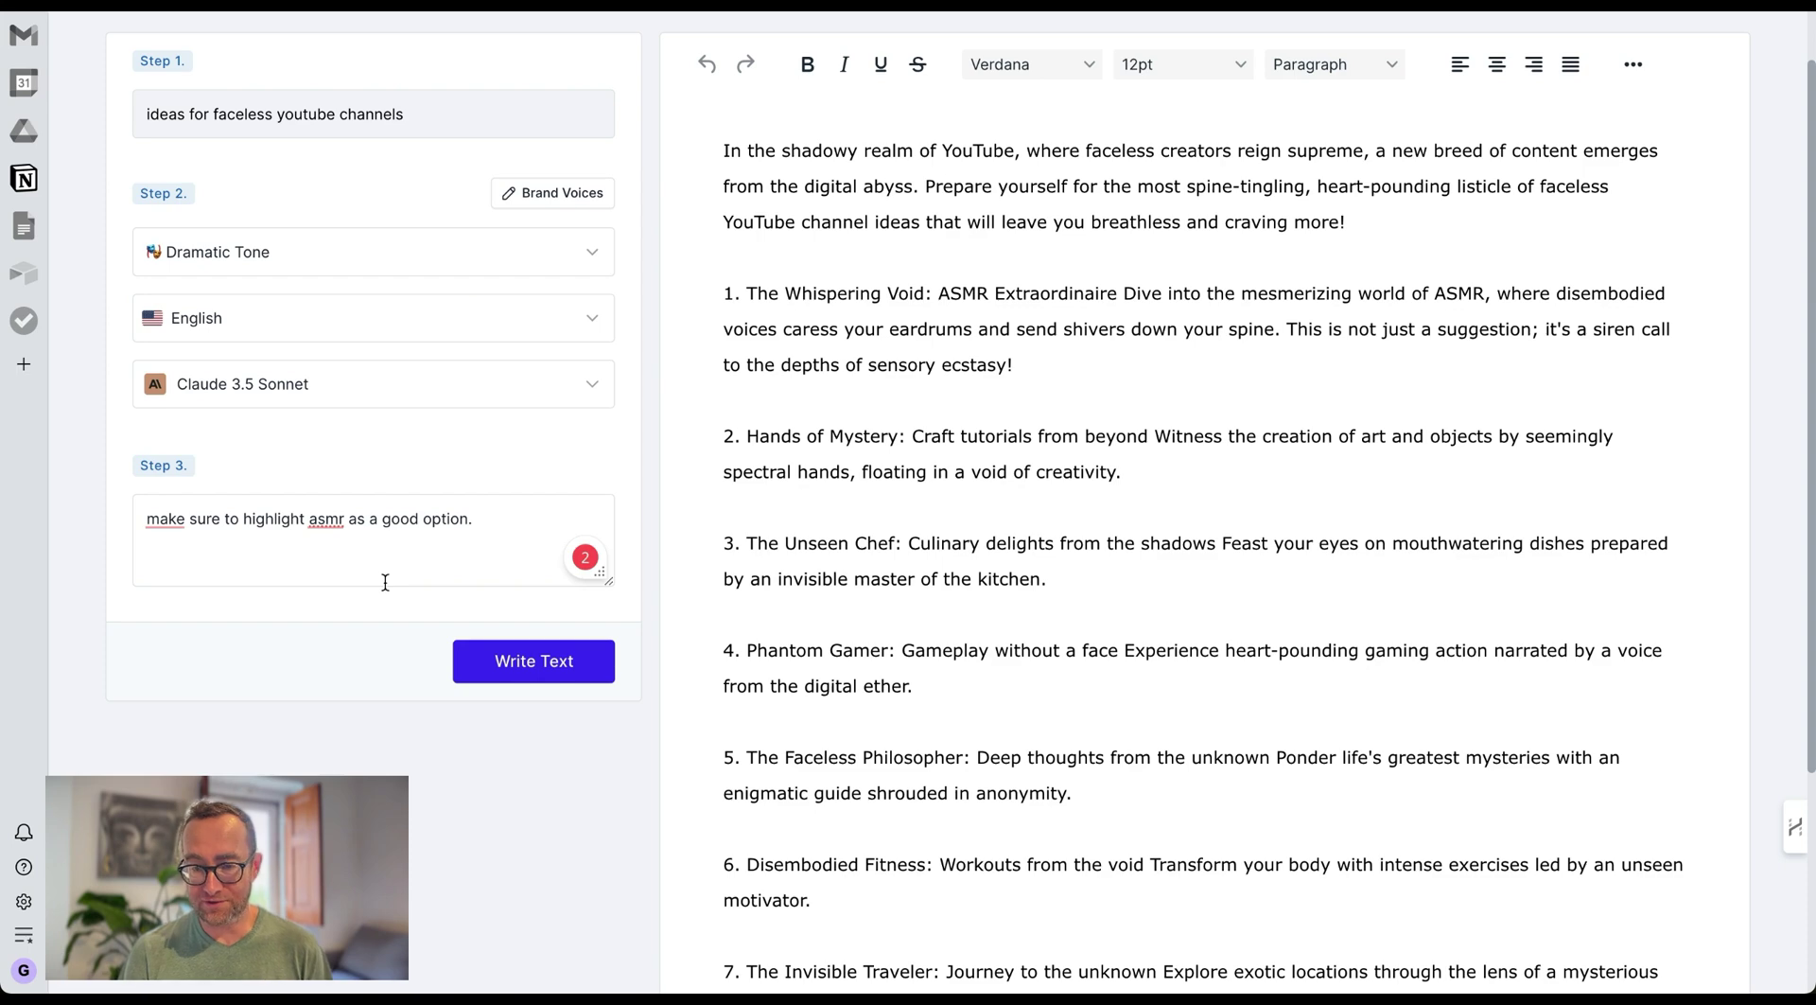
Step: Switch the listicle's AI model to GPT-4-Turbo and generate the text again
scroll(1144, 280, "down", 6)
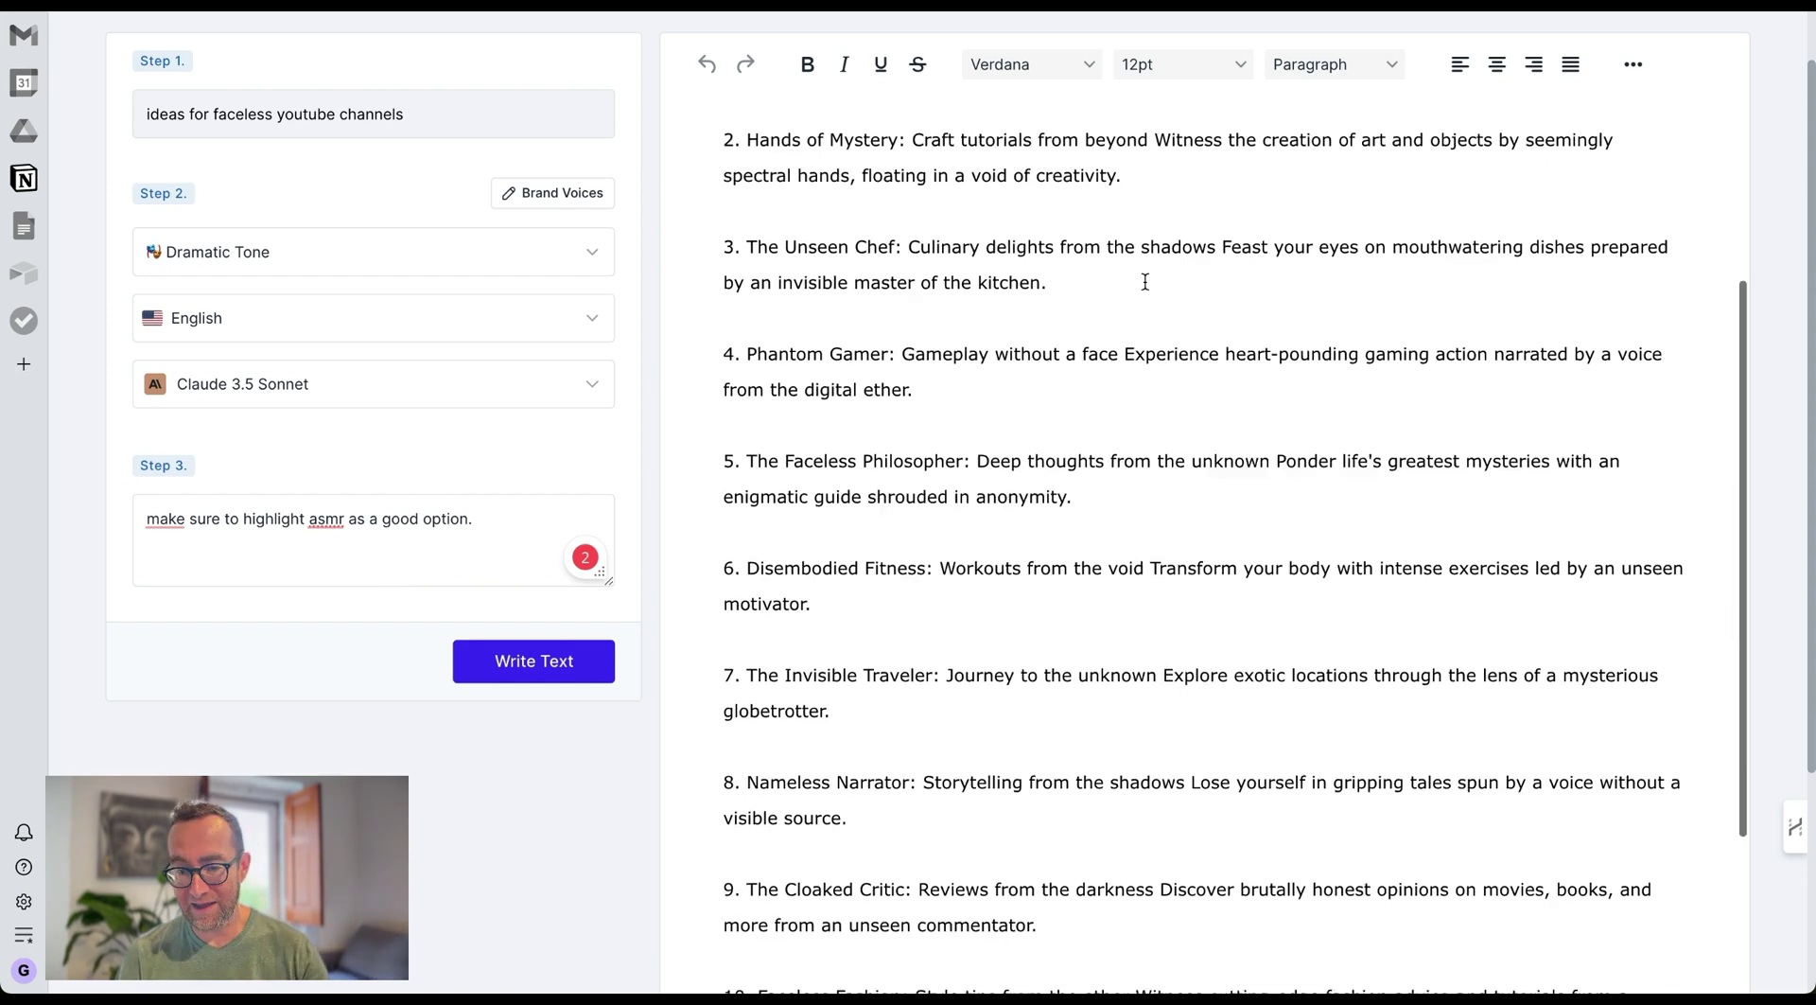
scroll(1145, 281, "down", 3)
scroll(1145, 281, "up", 6)
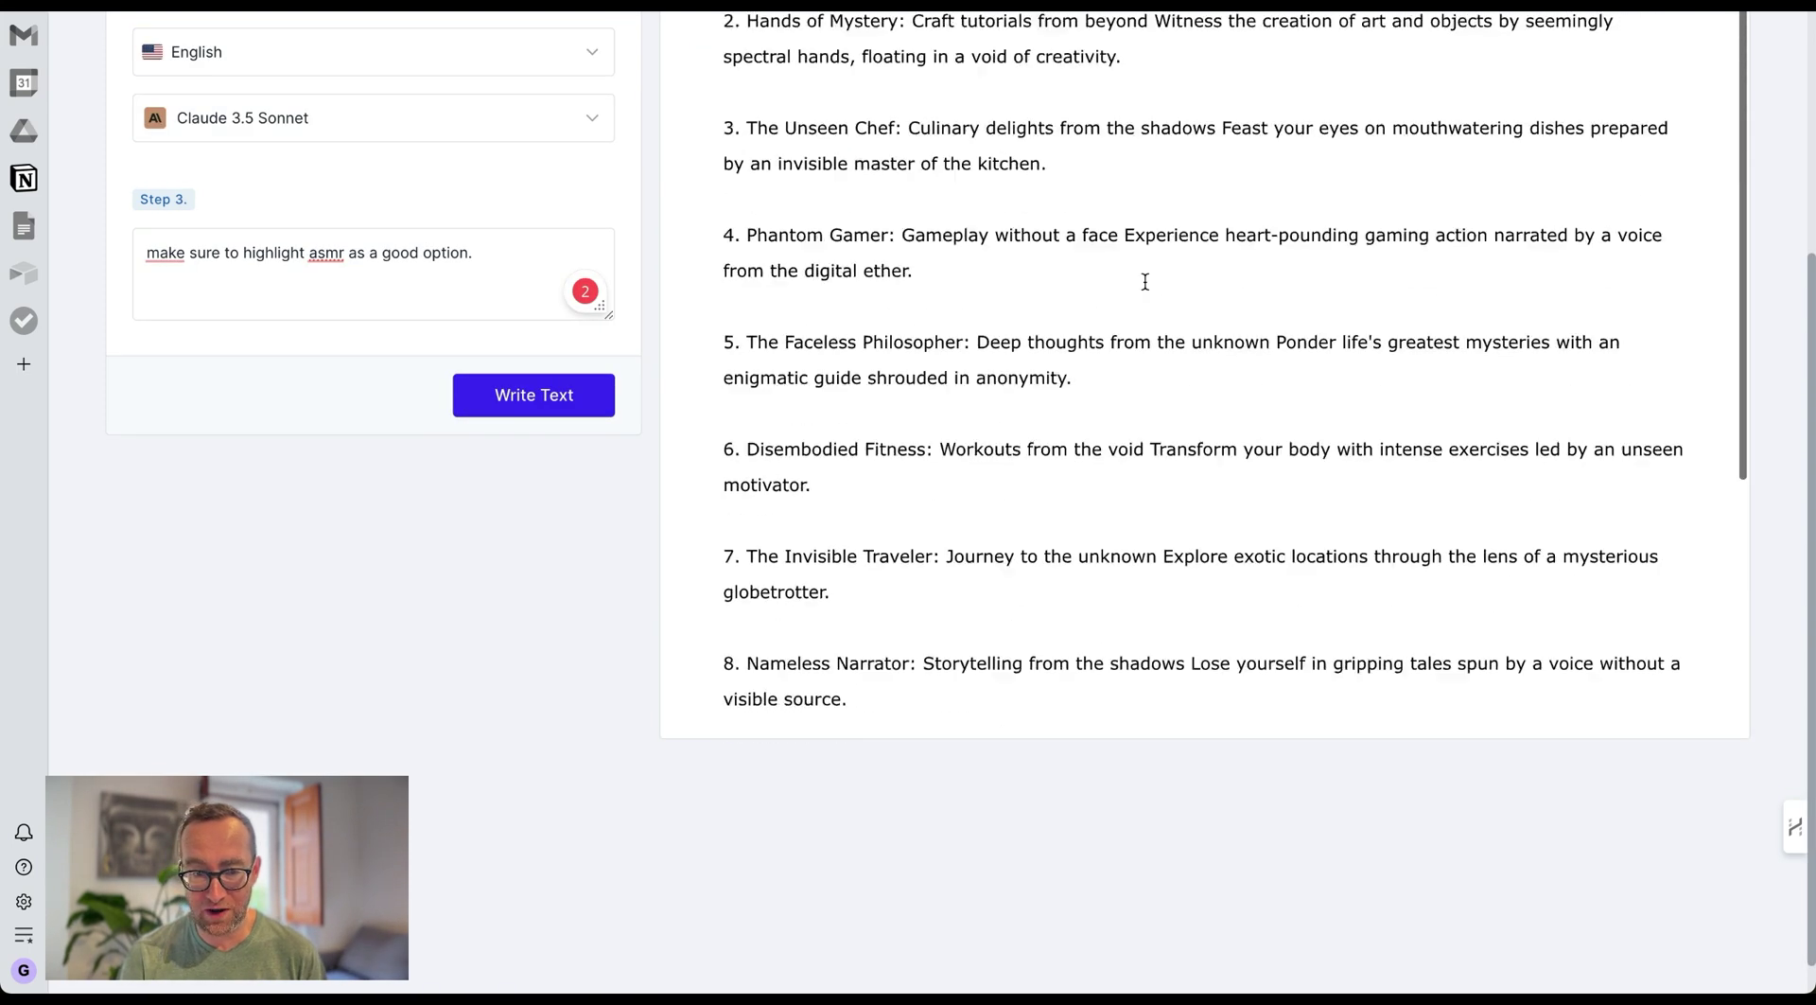
scroll(564, 233, "up", 3)
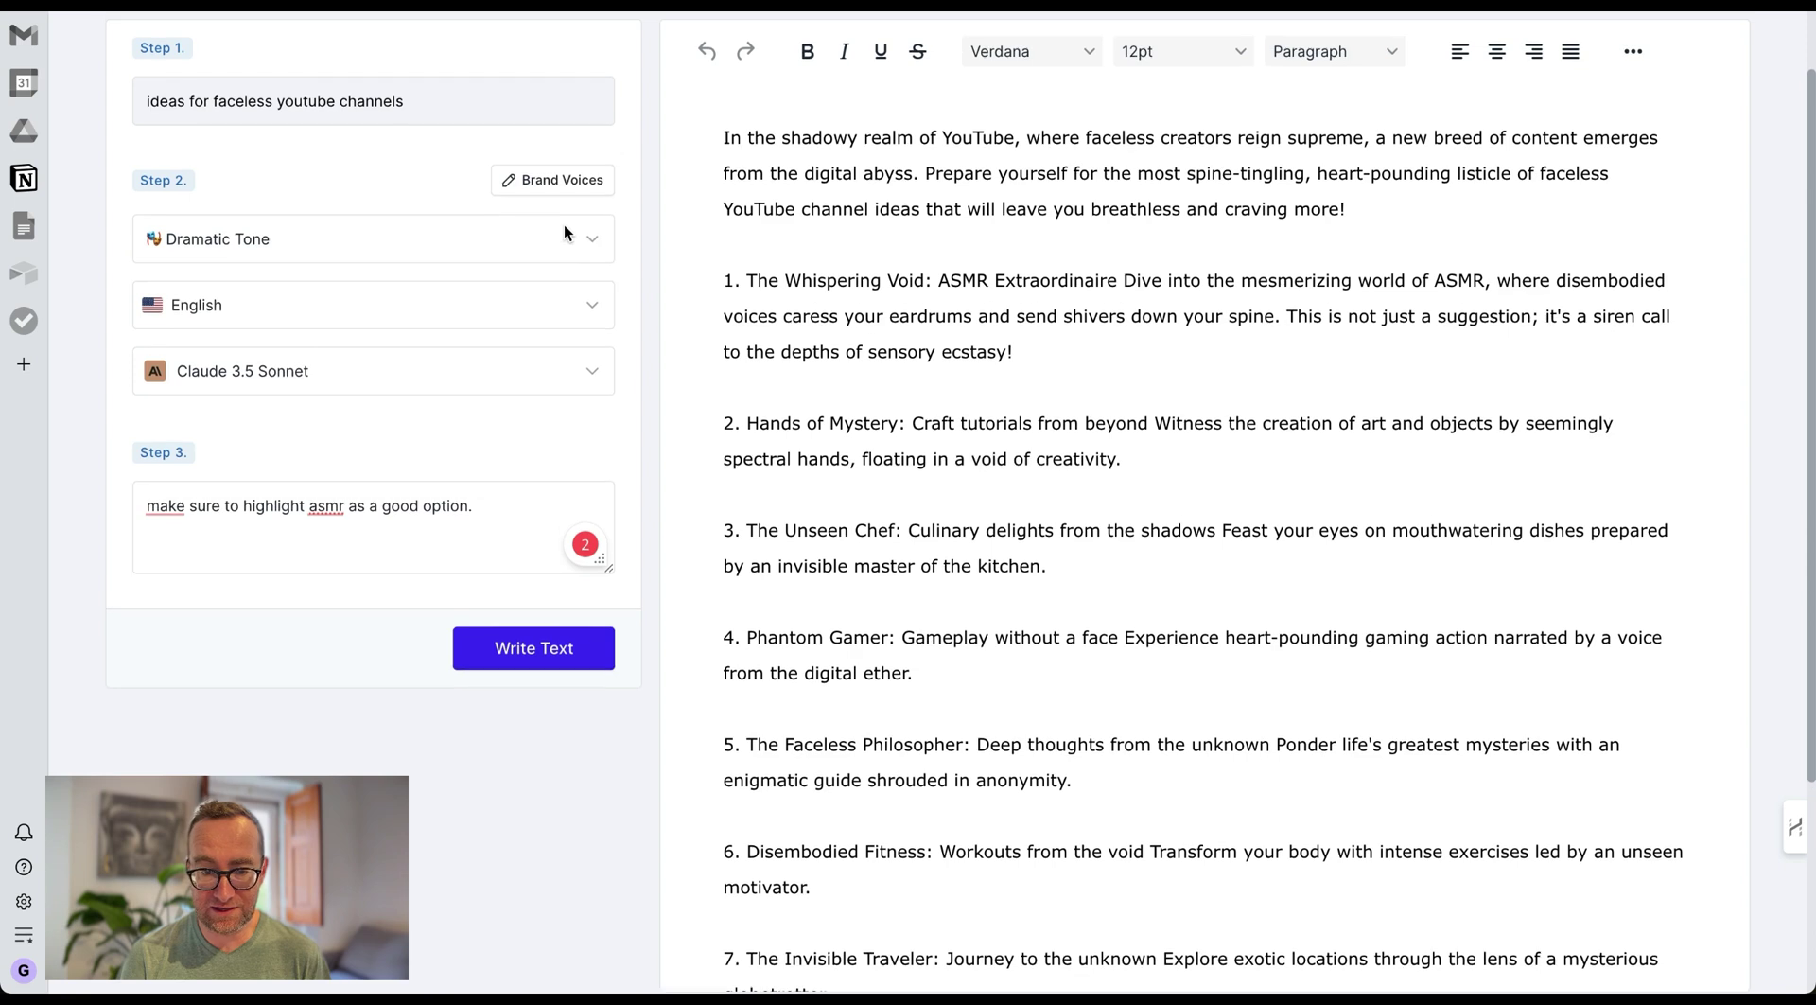
left_click(416, 376)
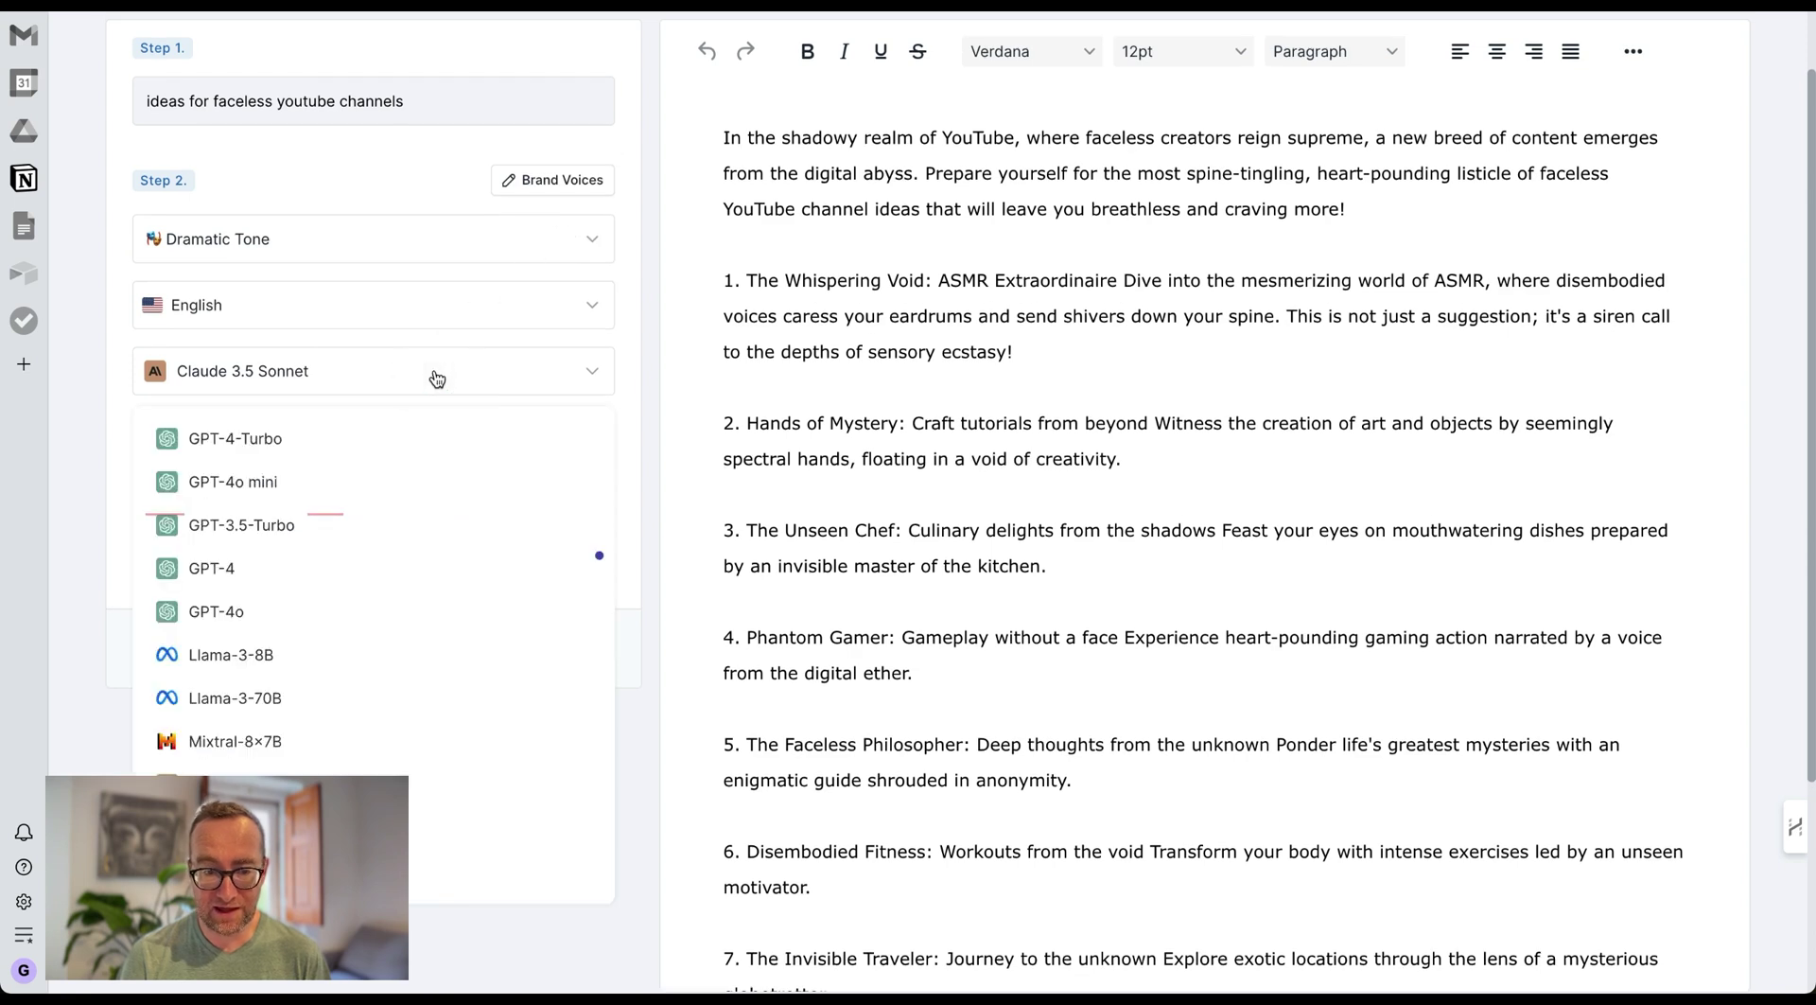
left_click(378, 448)
left_click(532, 662)
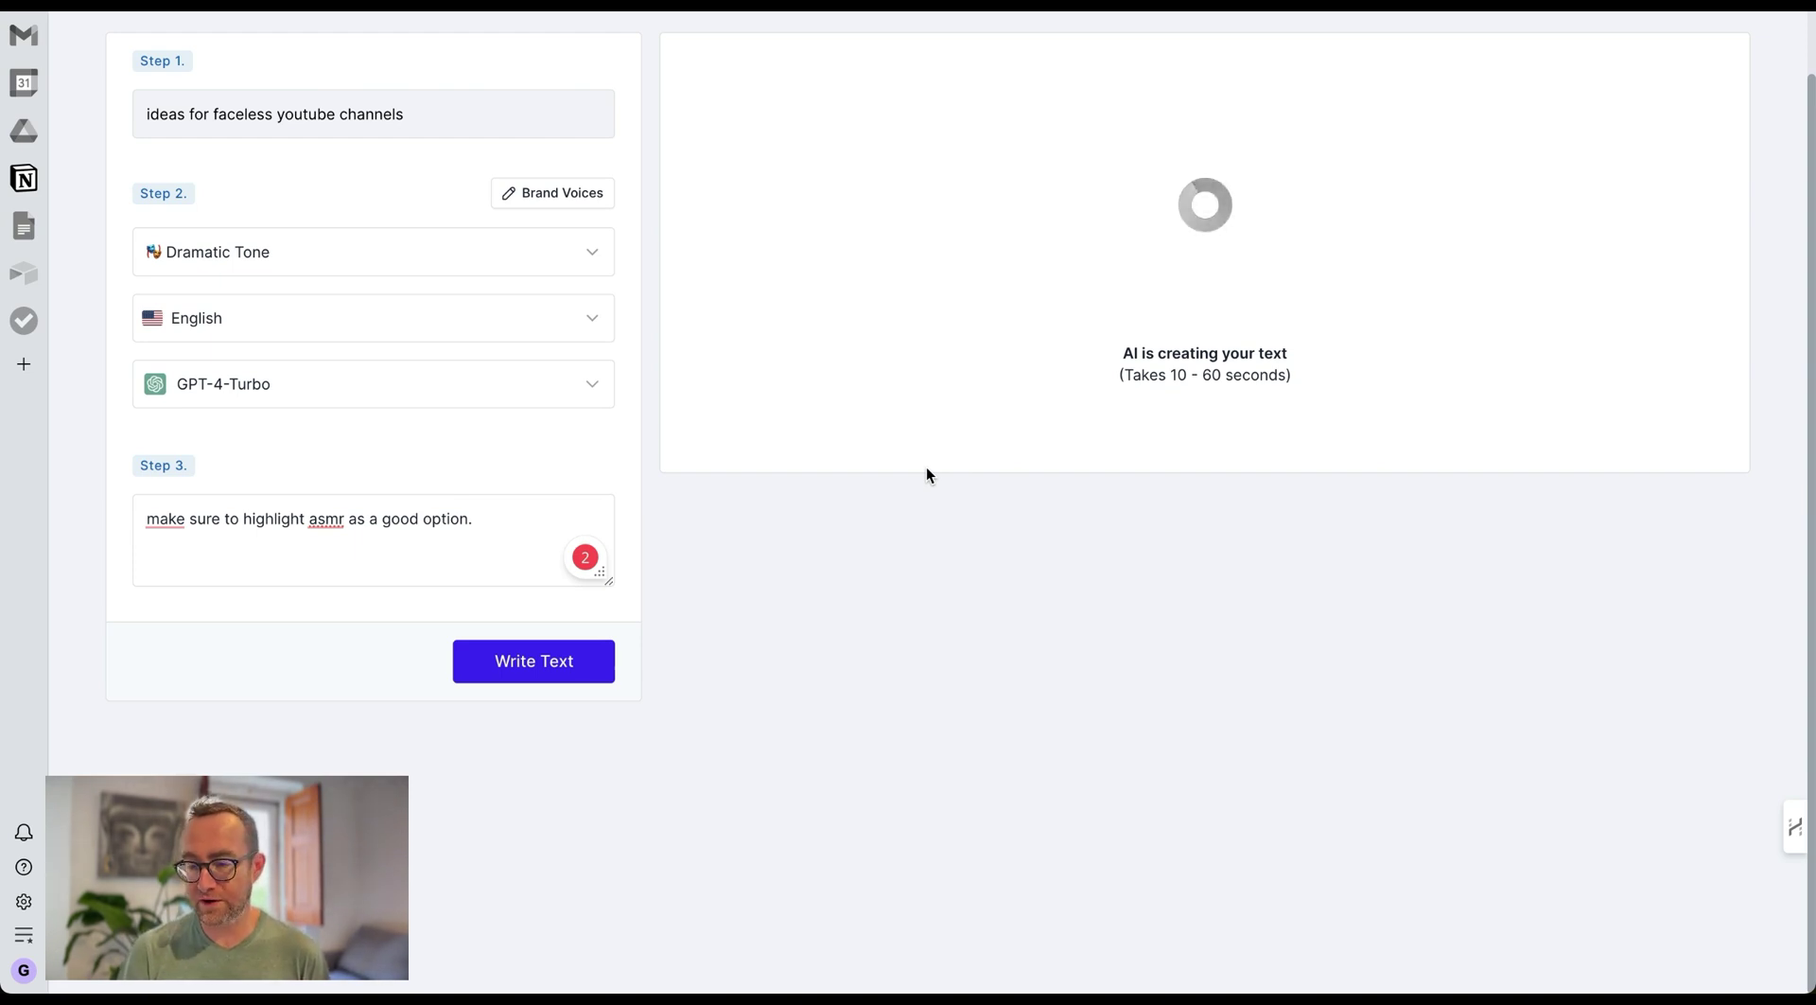
Step: Read through the listicle generated with GPT-4-Turbo and return to the dashboard
scroll(1461, 383, "down", 10)
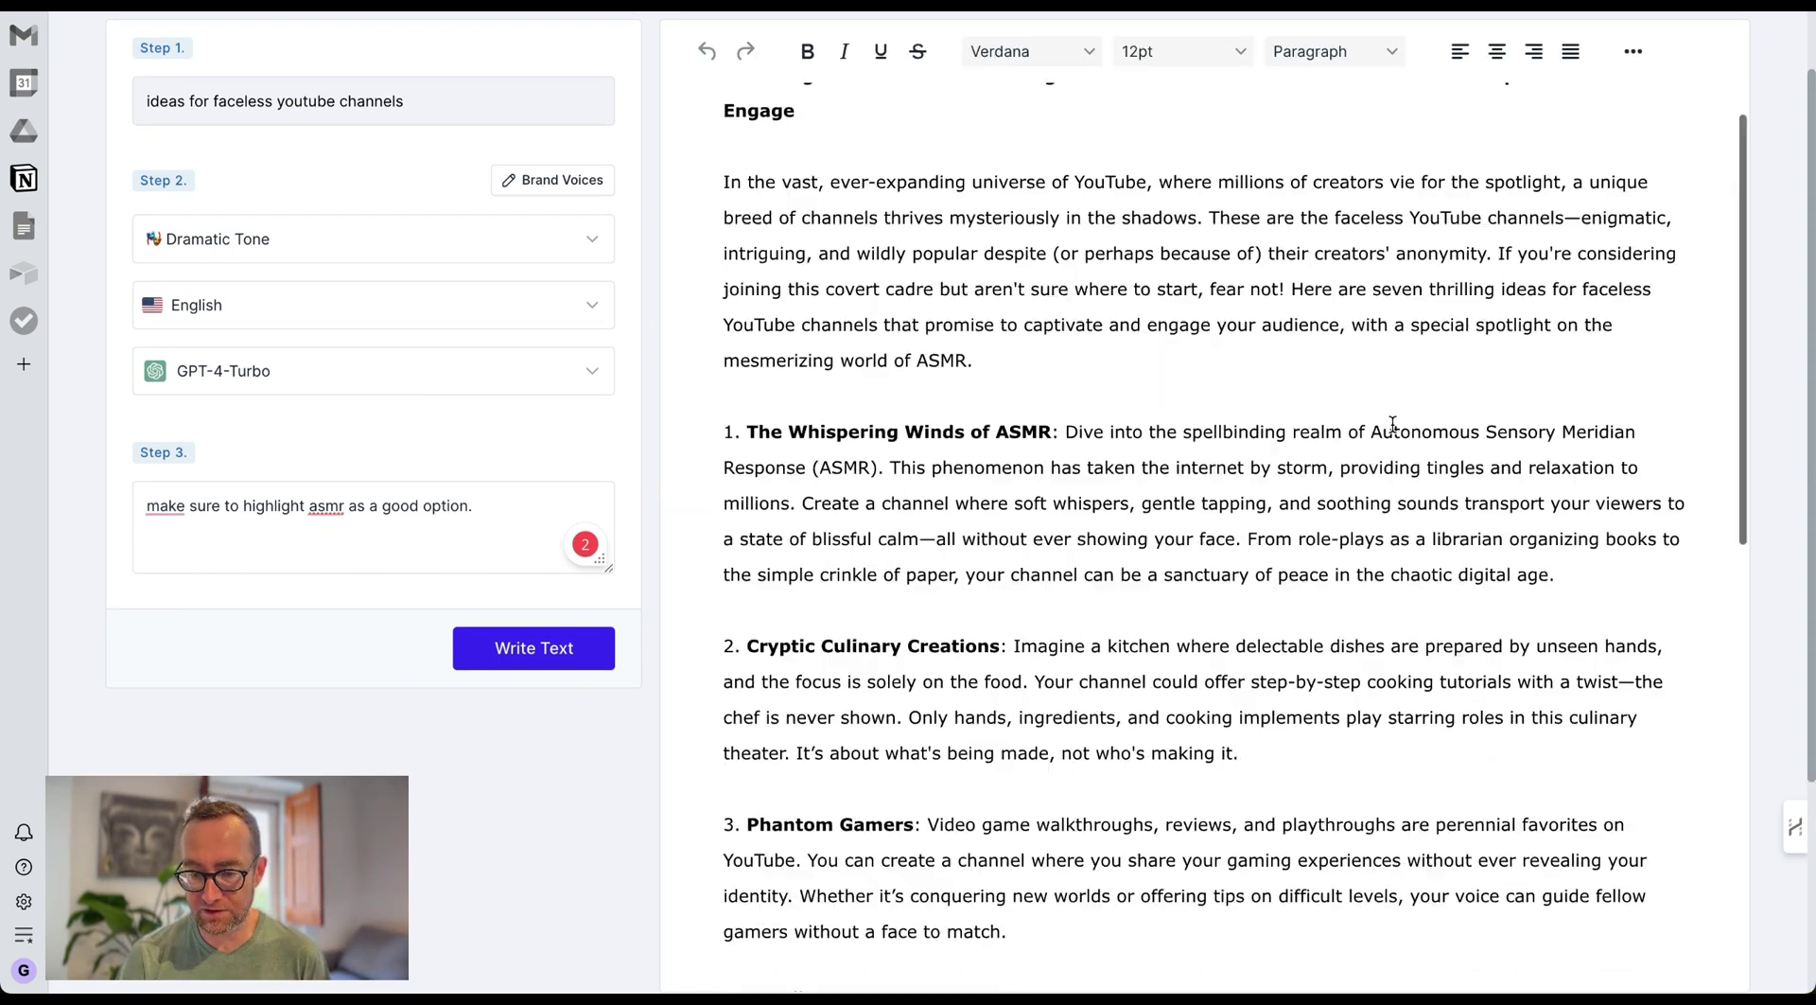
scroll(1124, 319, "up", 10)
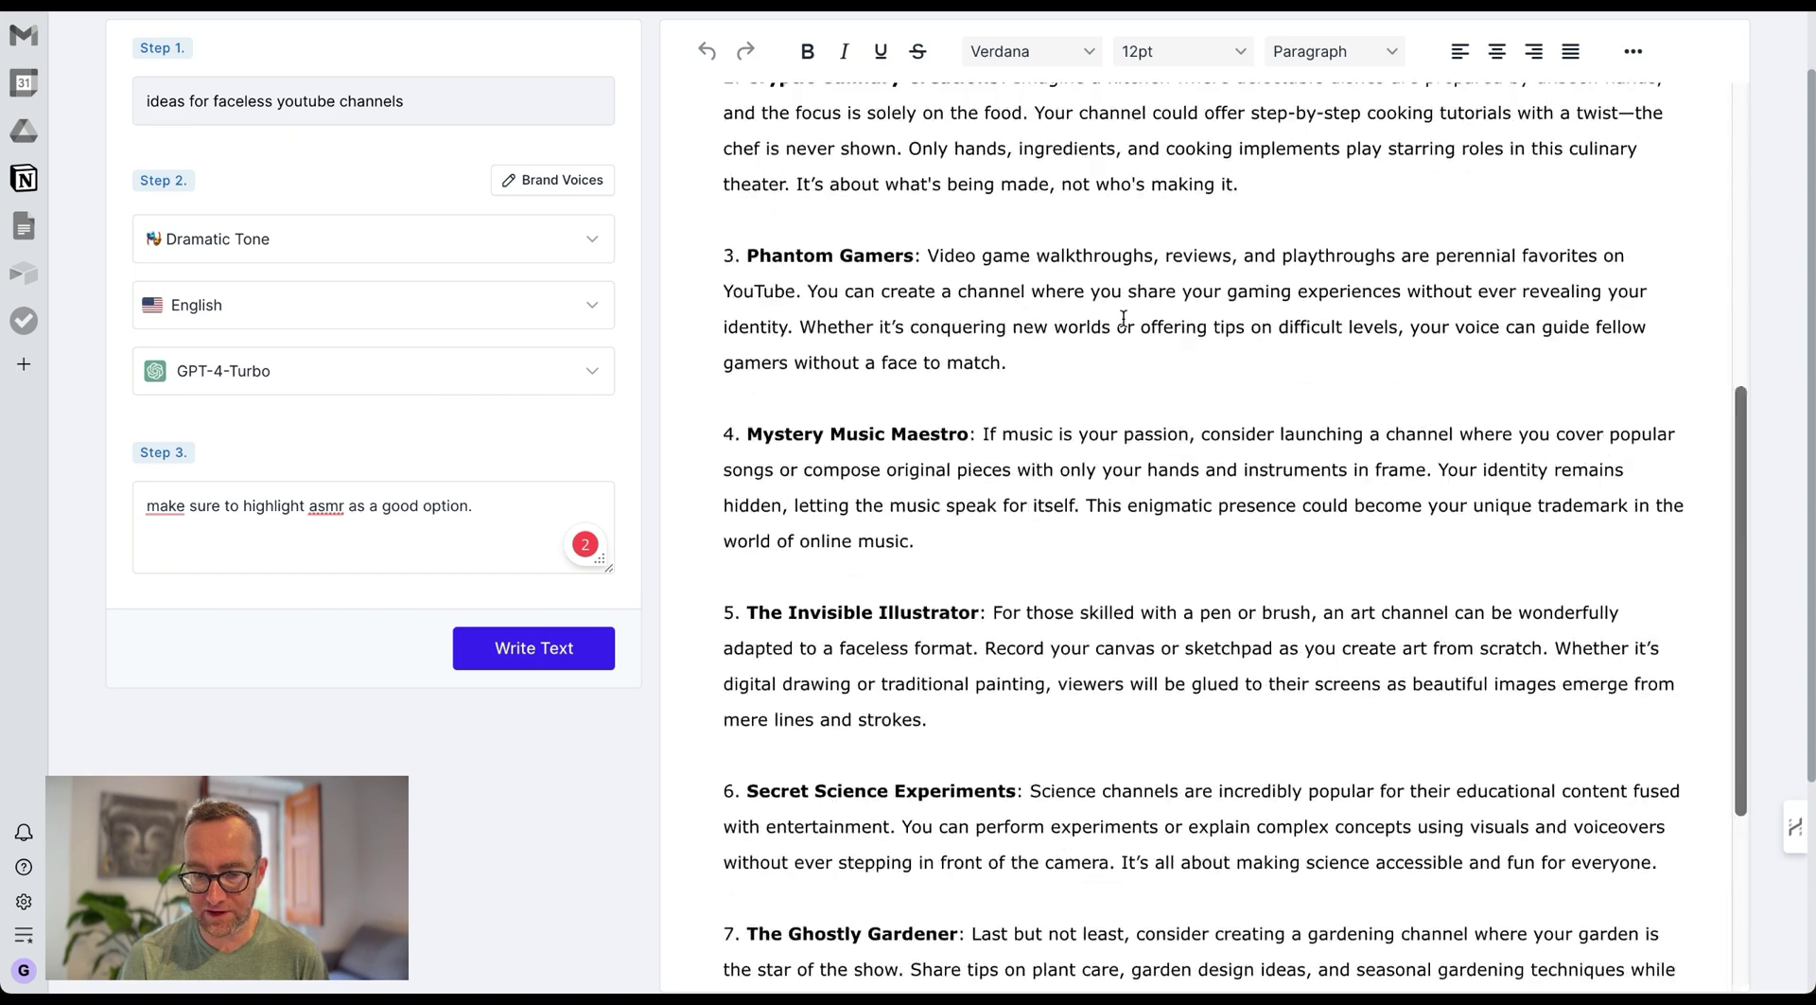
left_click(413, 98)
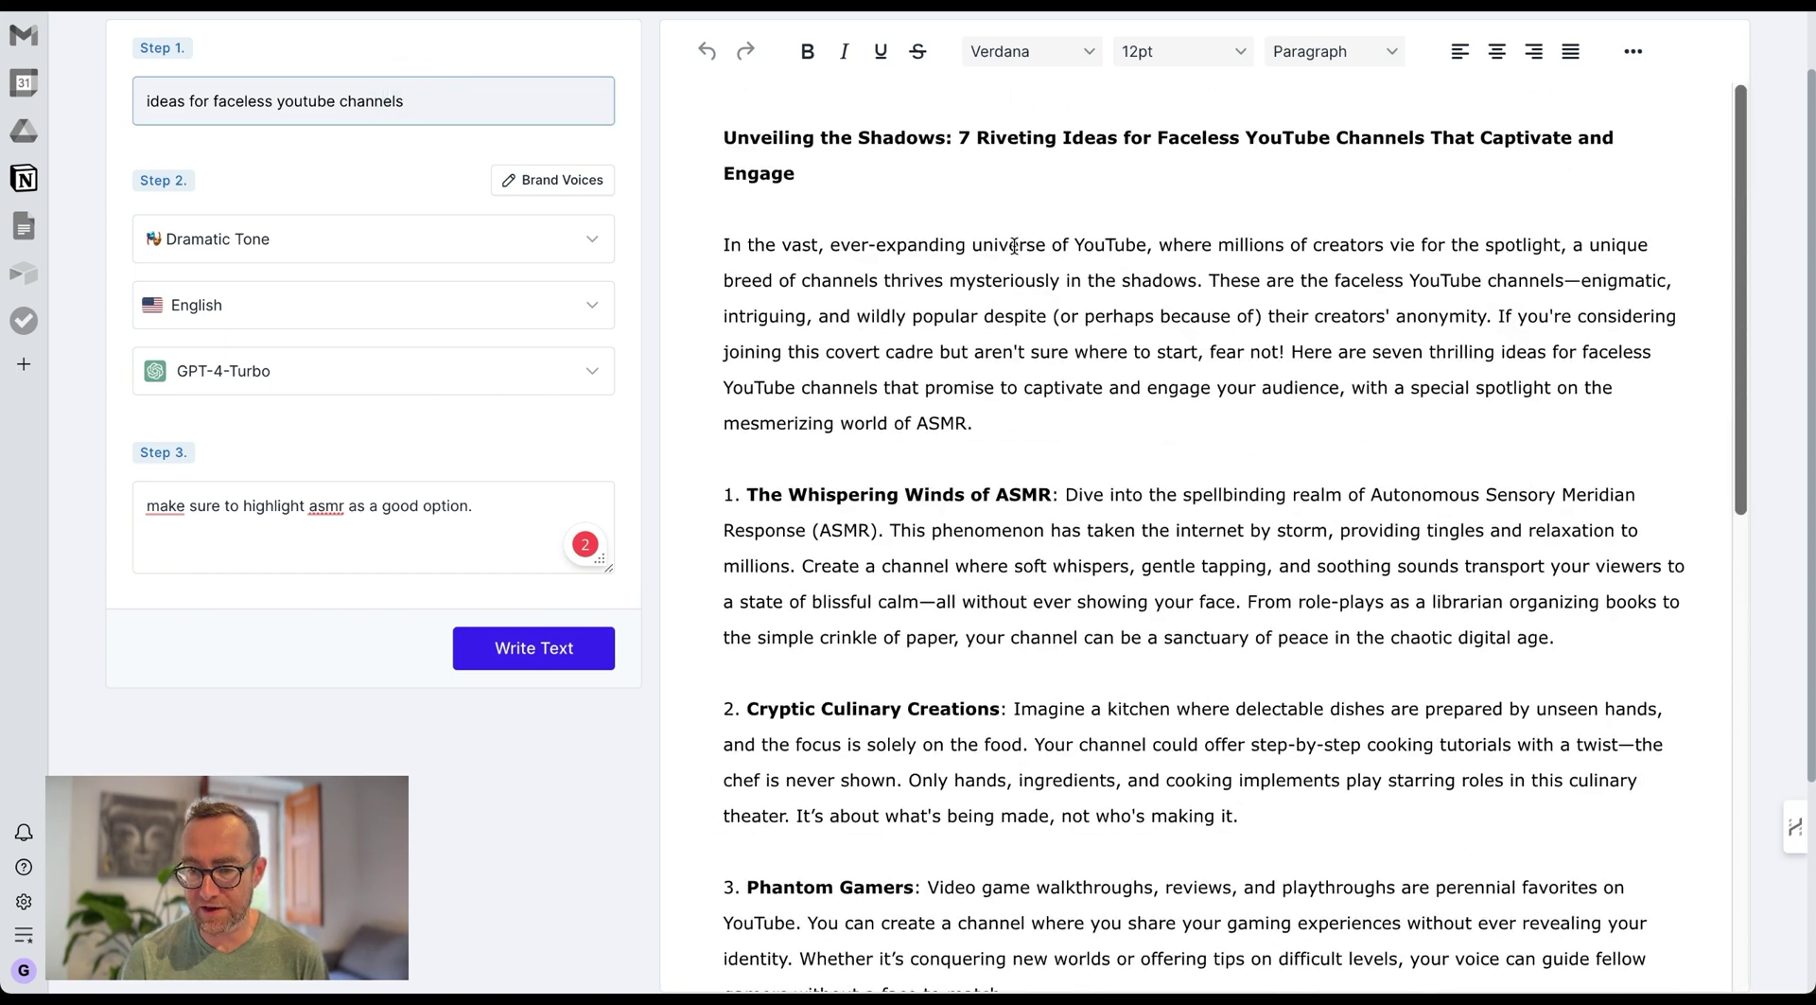
scroll(965, 189, "up", 2)
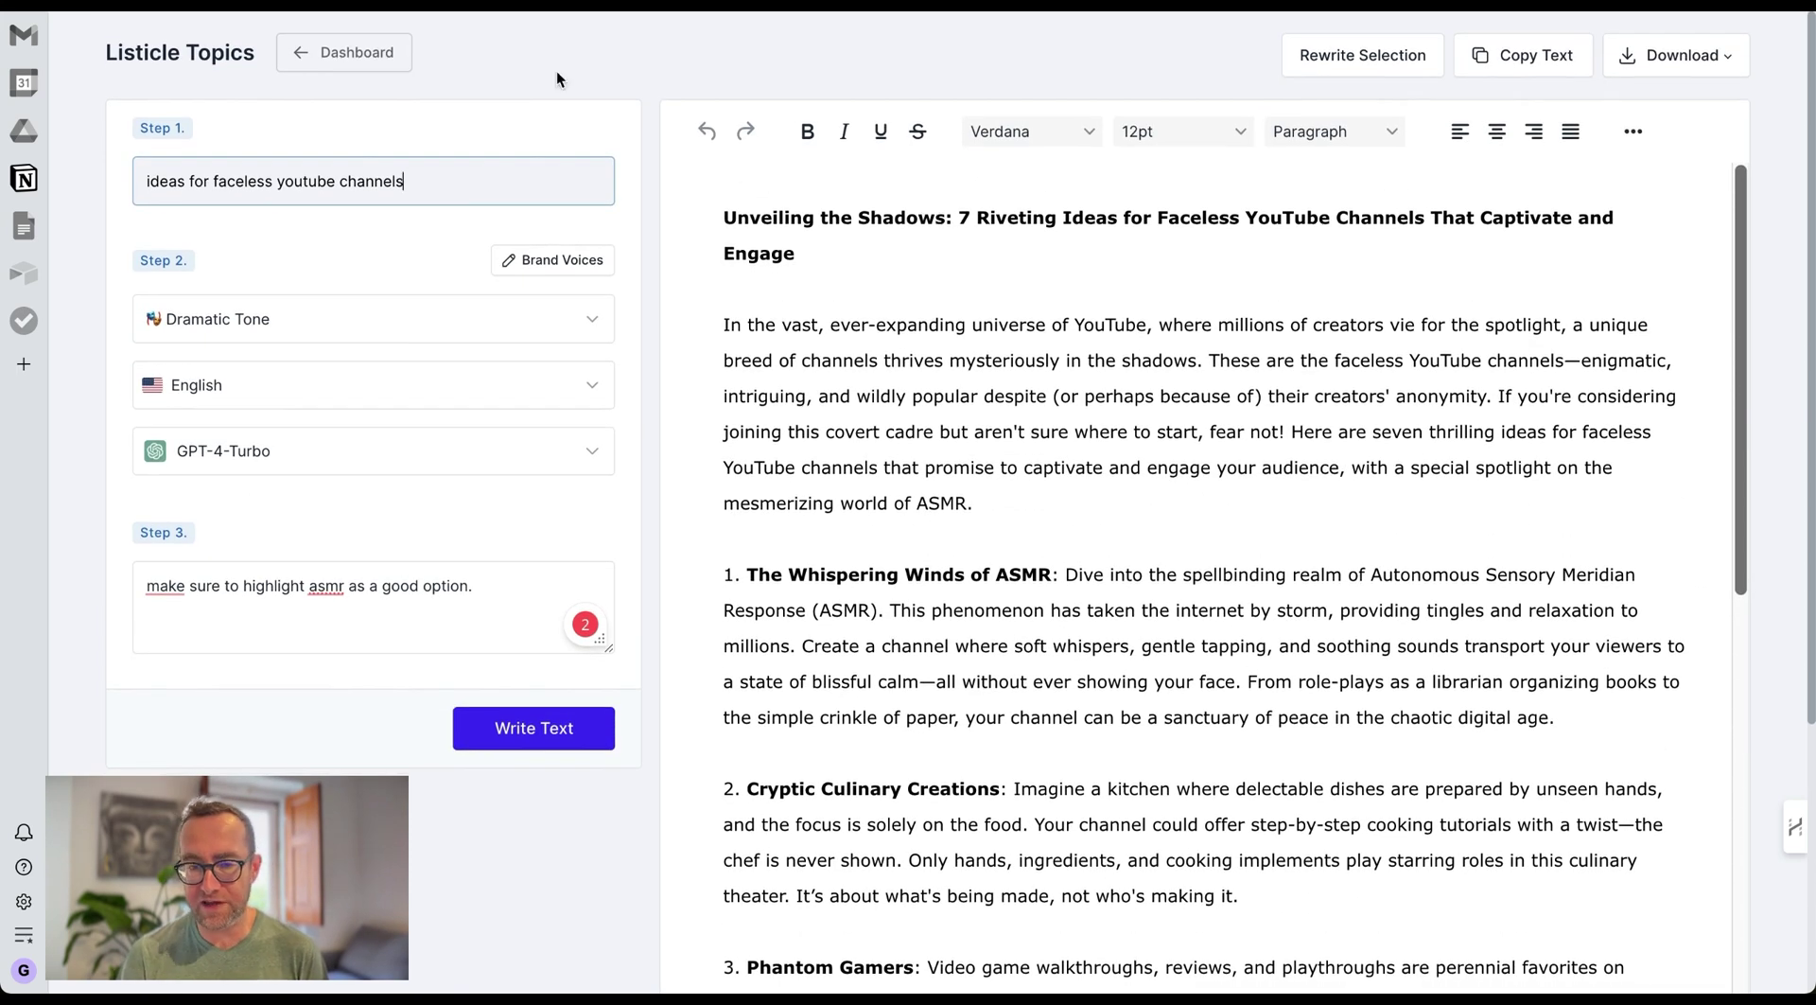
left_click(344, 53)
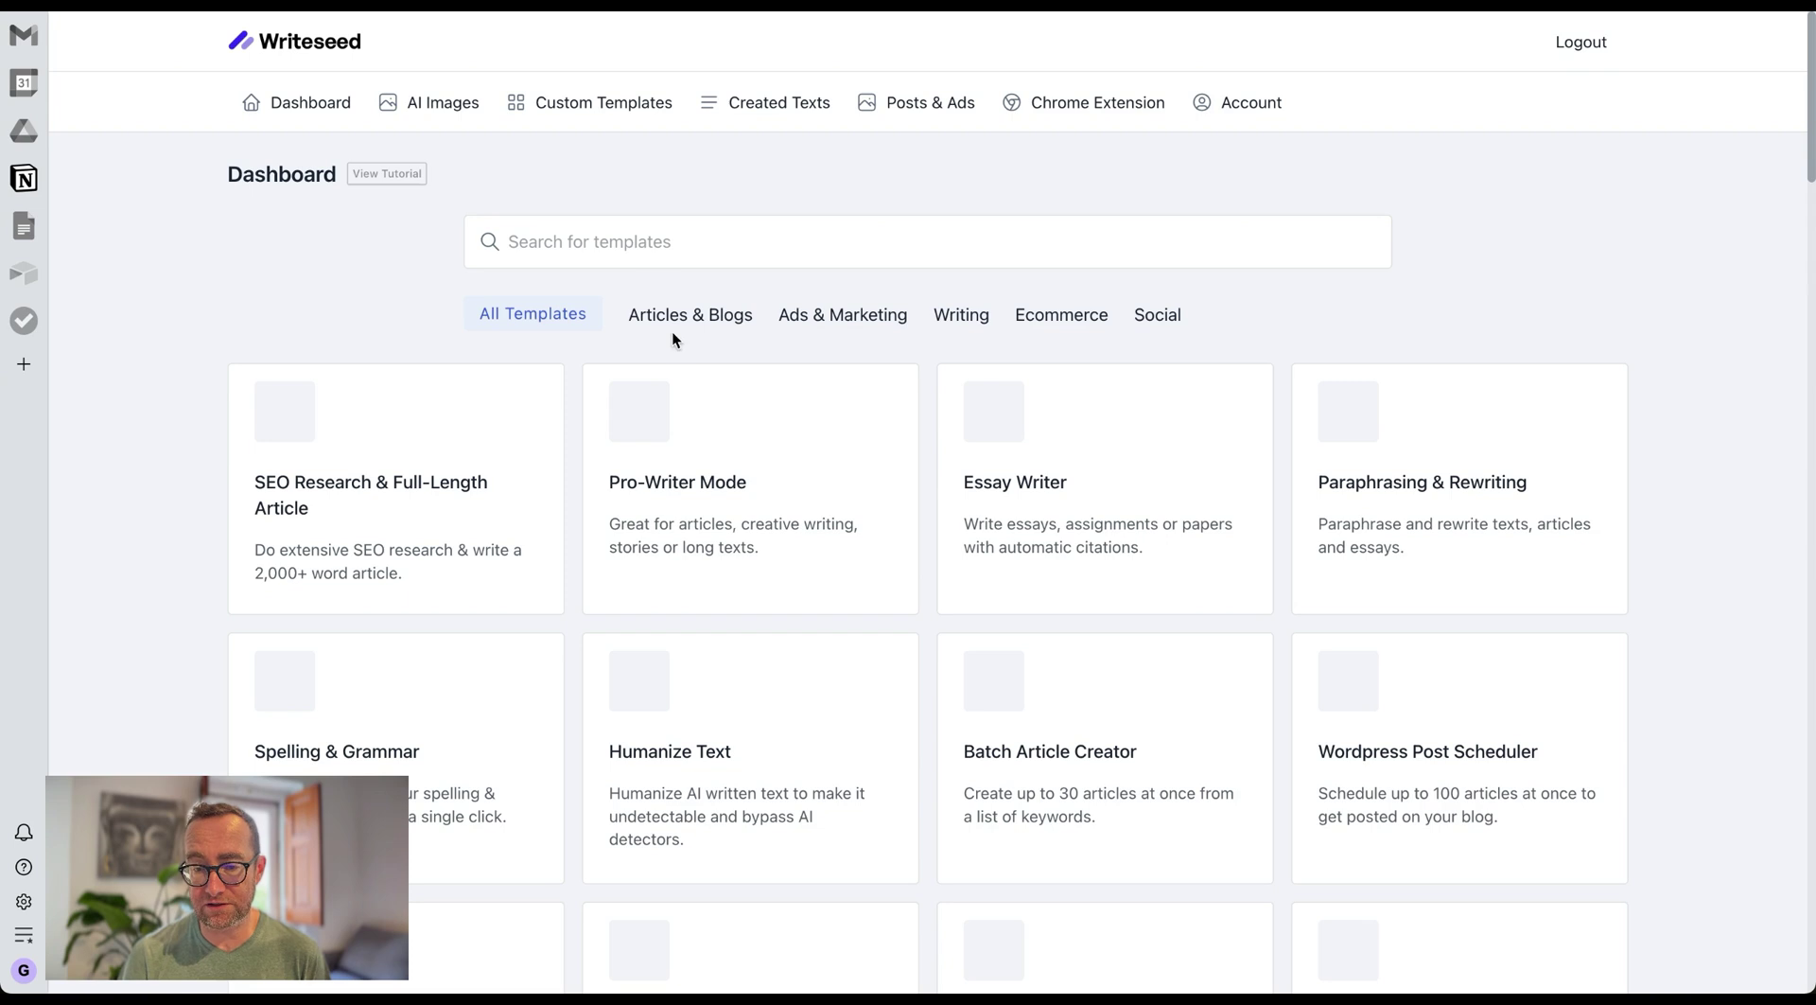
Step: Open the Posts & Ads tool, look through its sample Tesla ad images and return to the dashboard
left_click(924, 106)
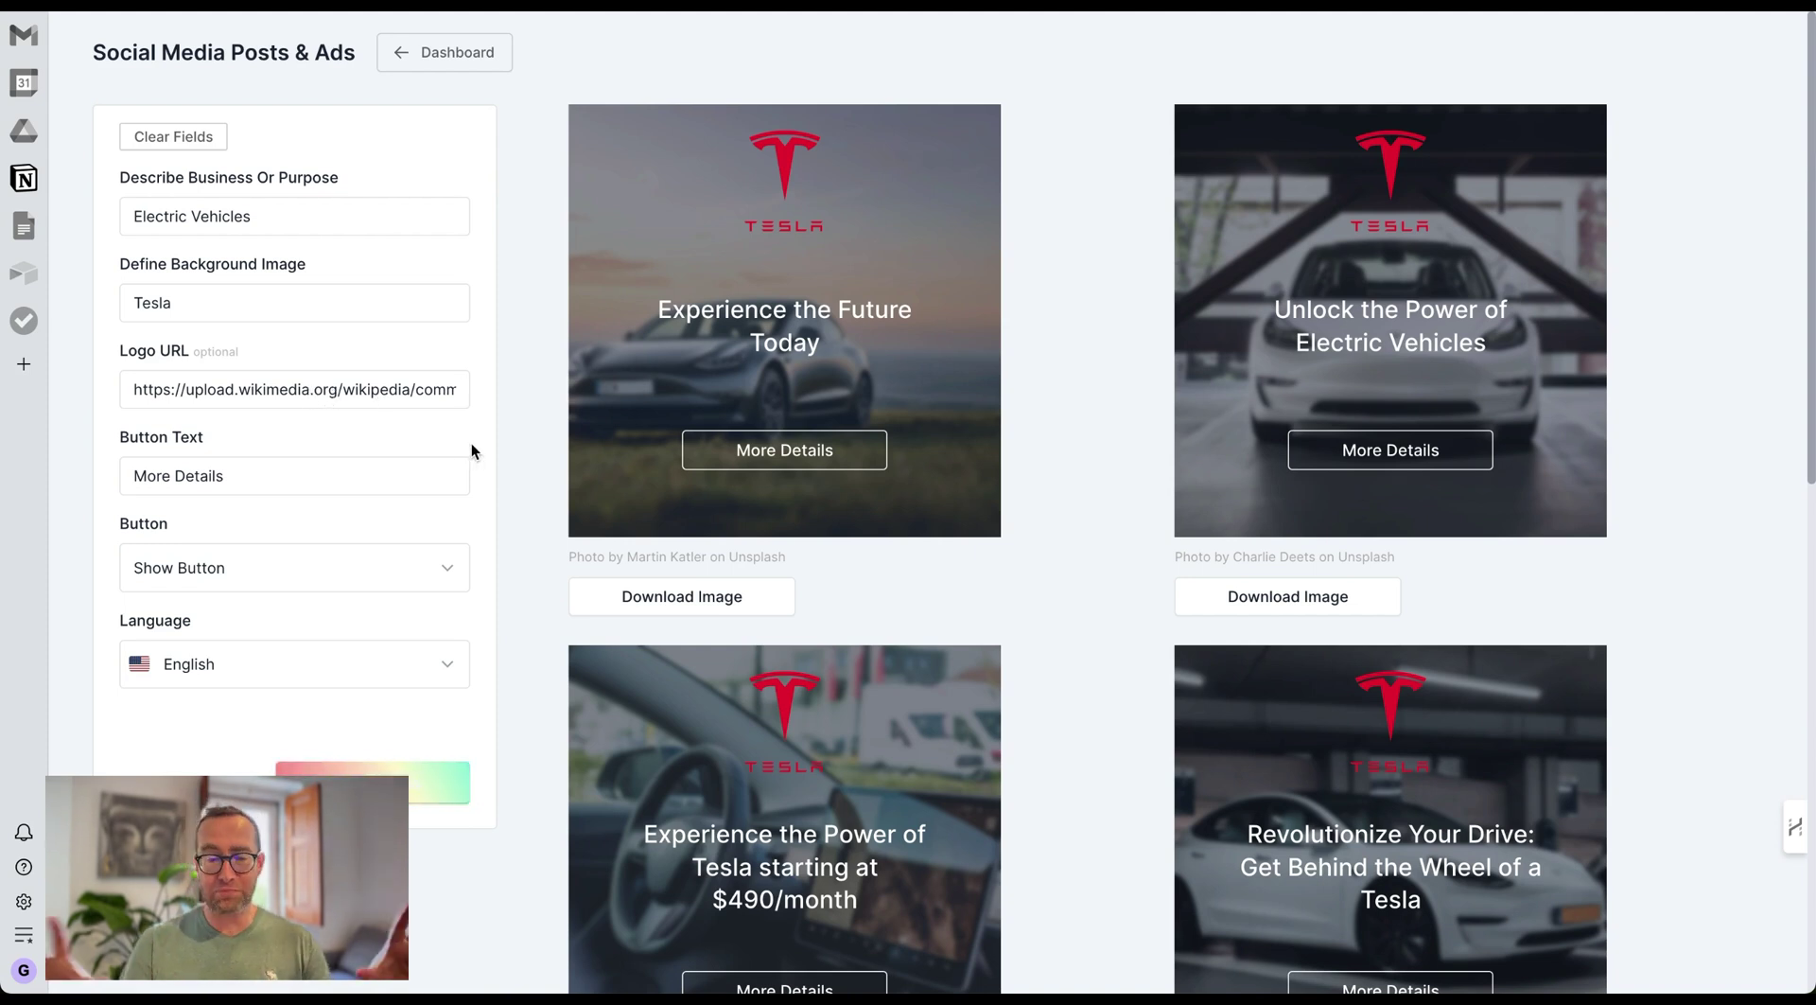
scroll(1250, 340, "down", 10)
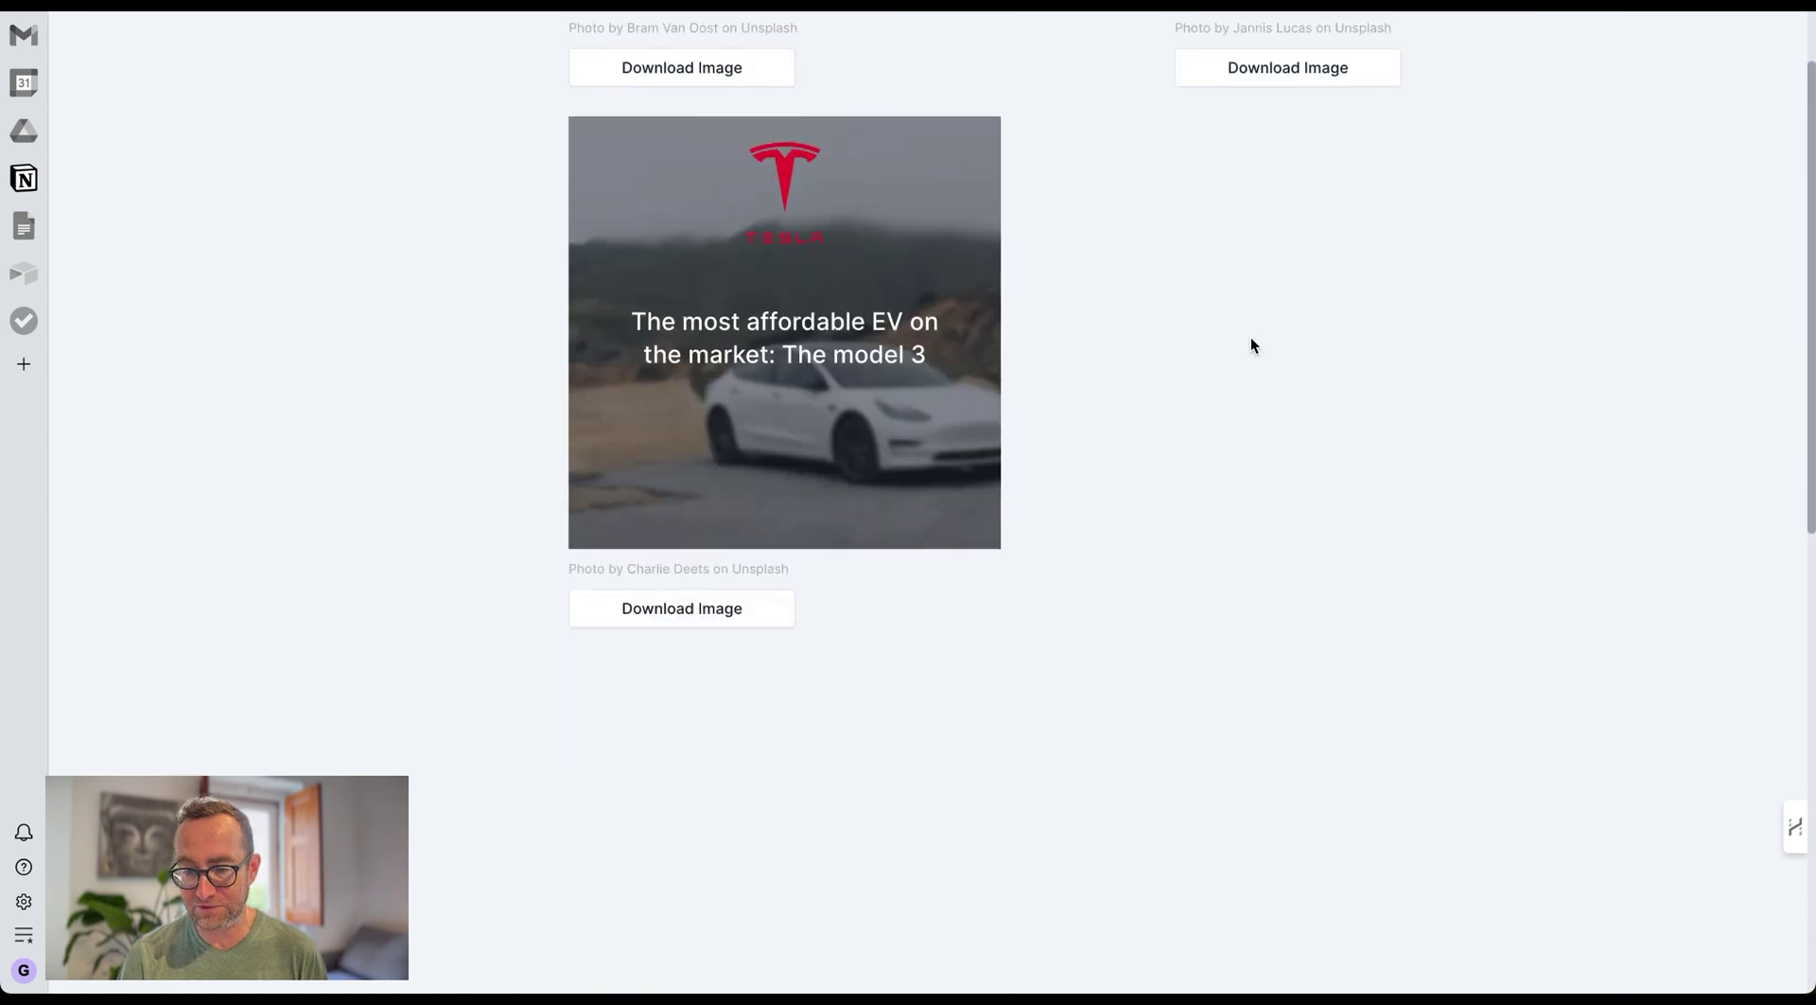
scroll(1251, 341, "up", 9)
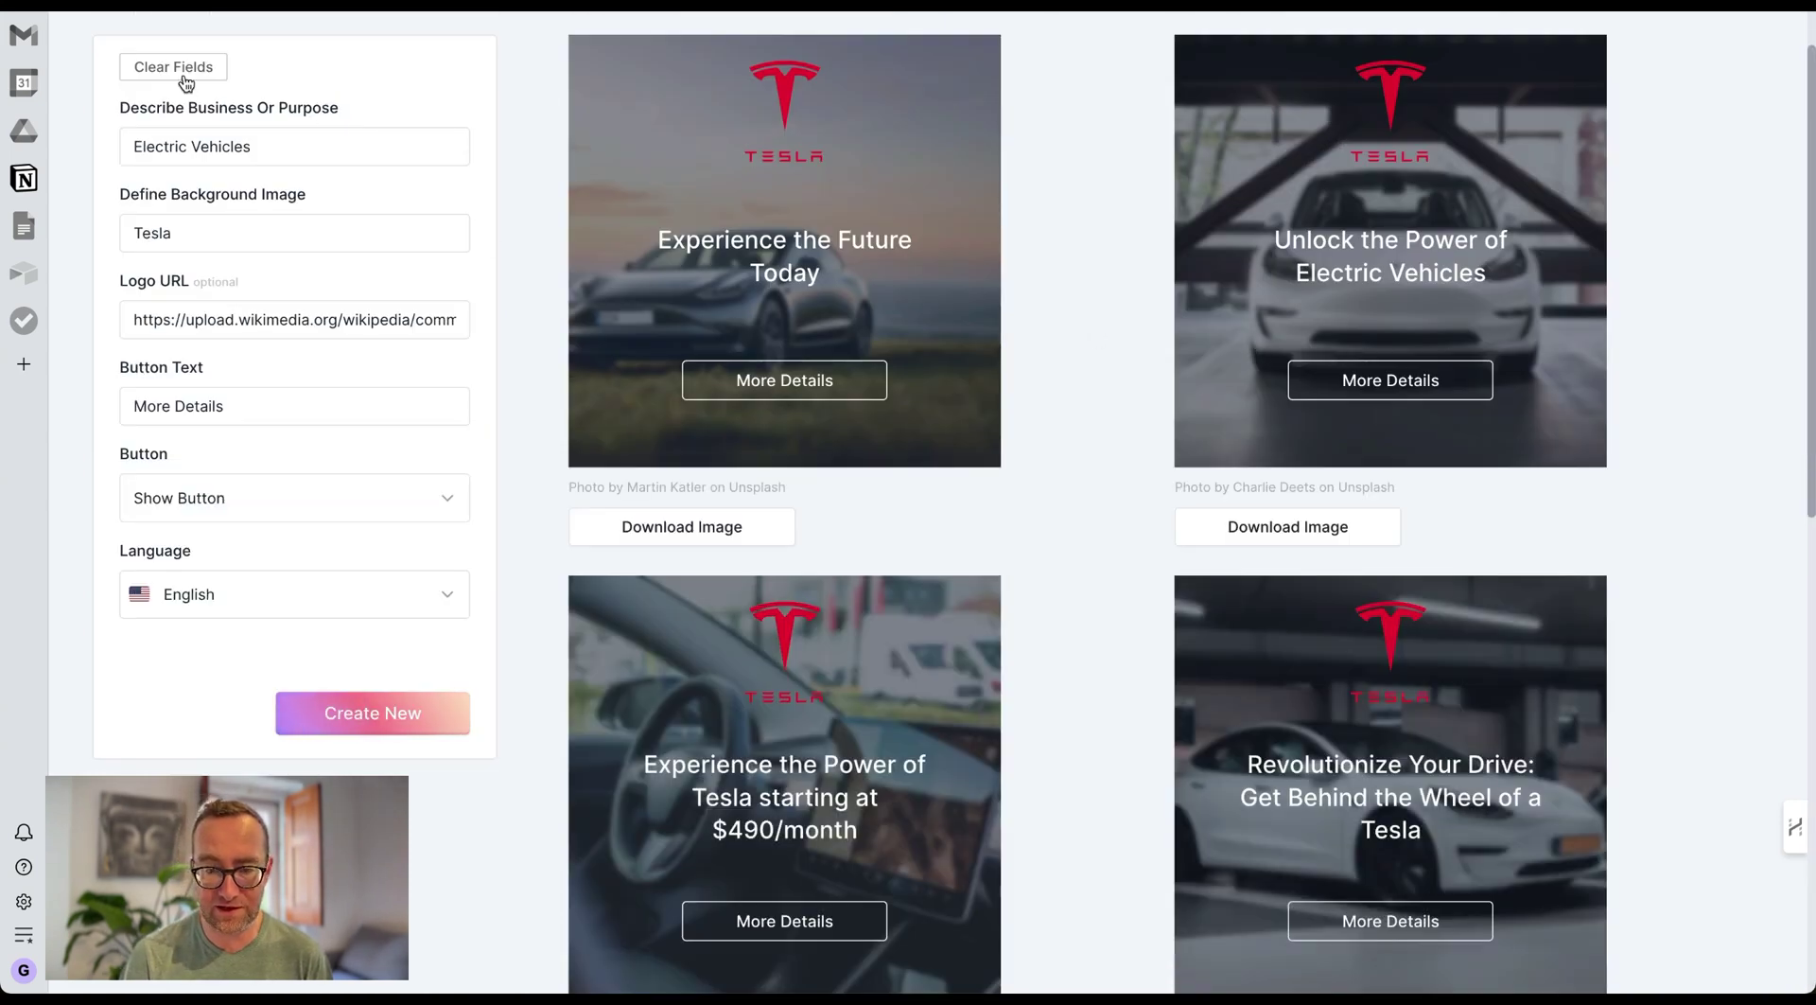
scroll(187, 83, "up", 1)
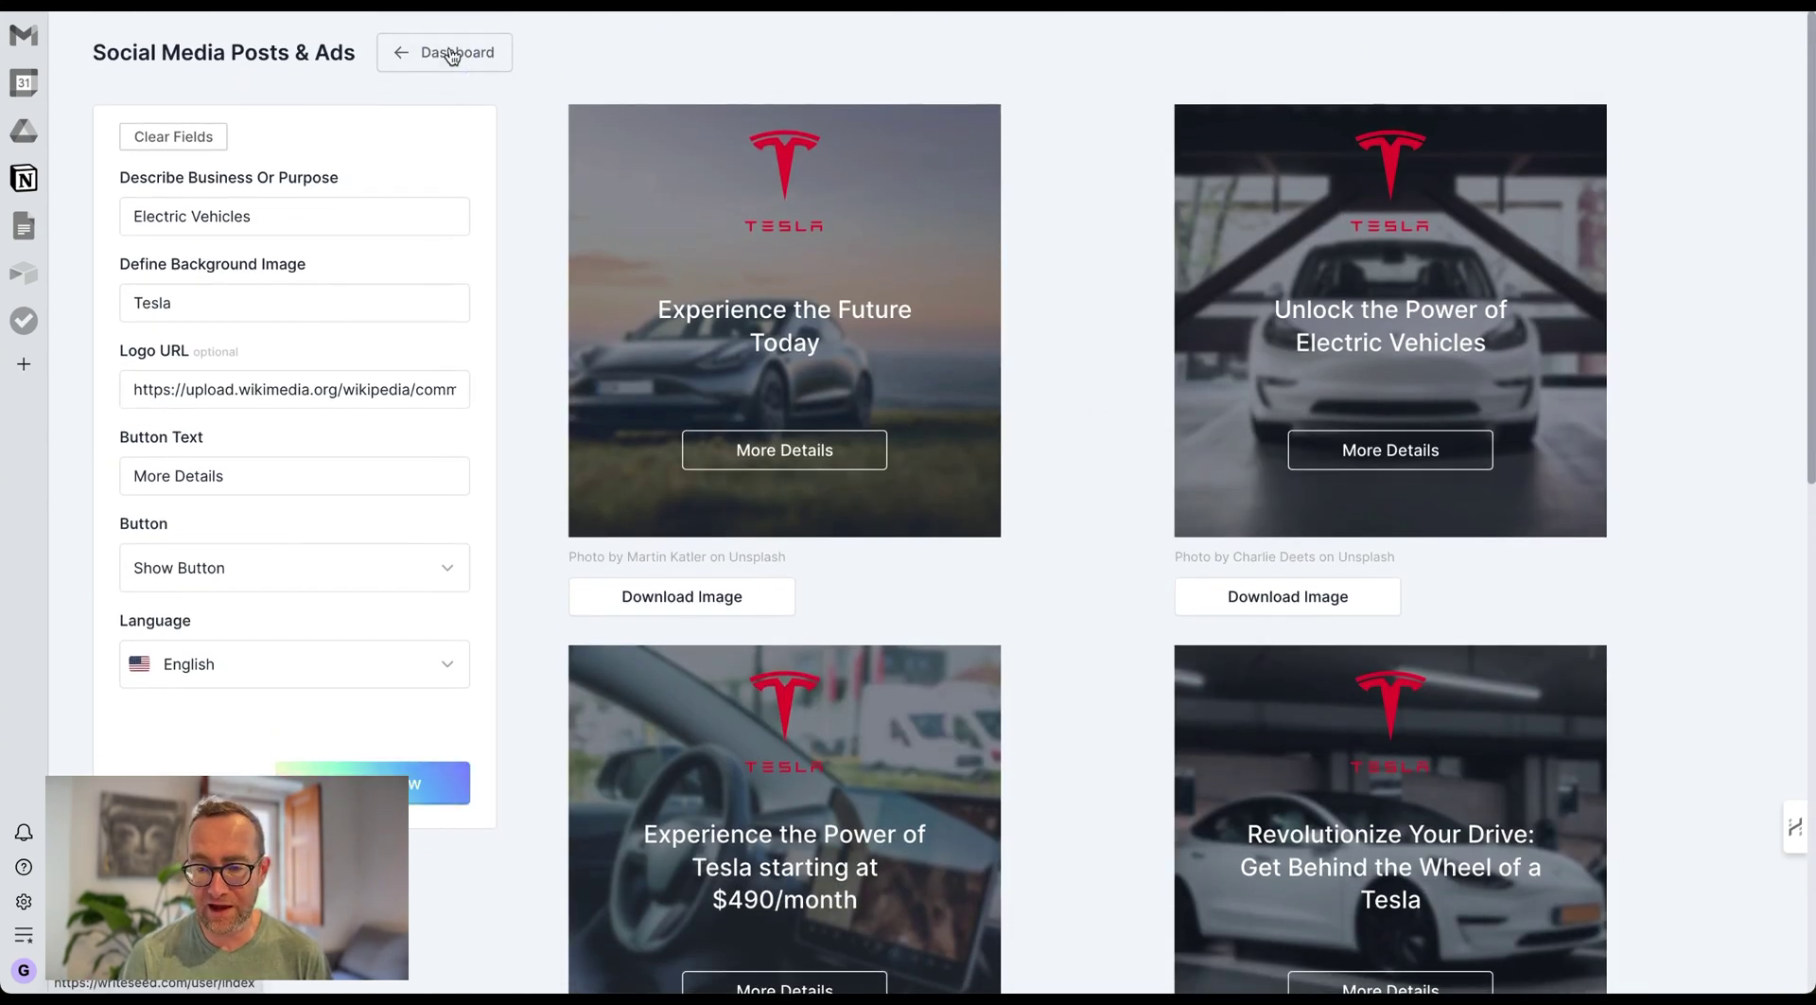
left_click(453, 54)
Step: Open the Created Texts list and view the saved bold social media post about starting a faceless YouTube channel
left_click(791, 104)
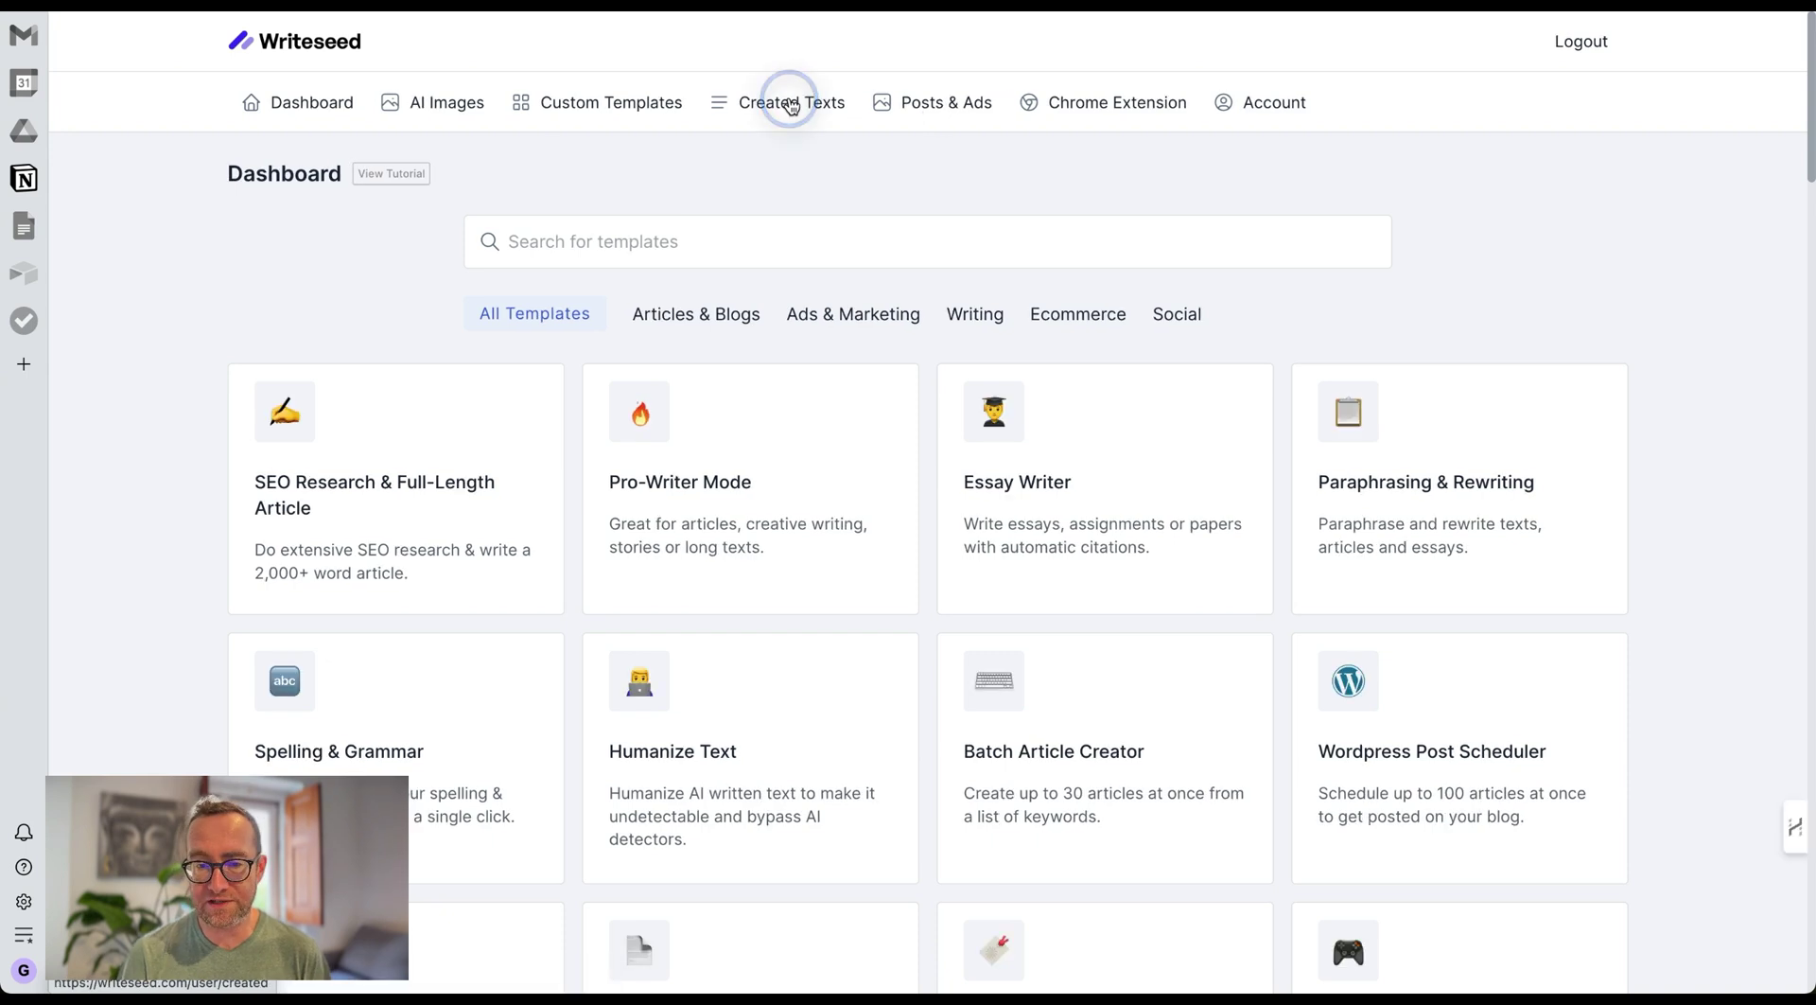
scroll(808, 494, "down", 2)
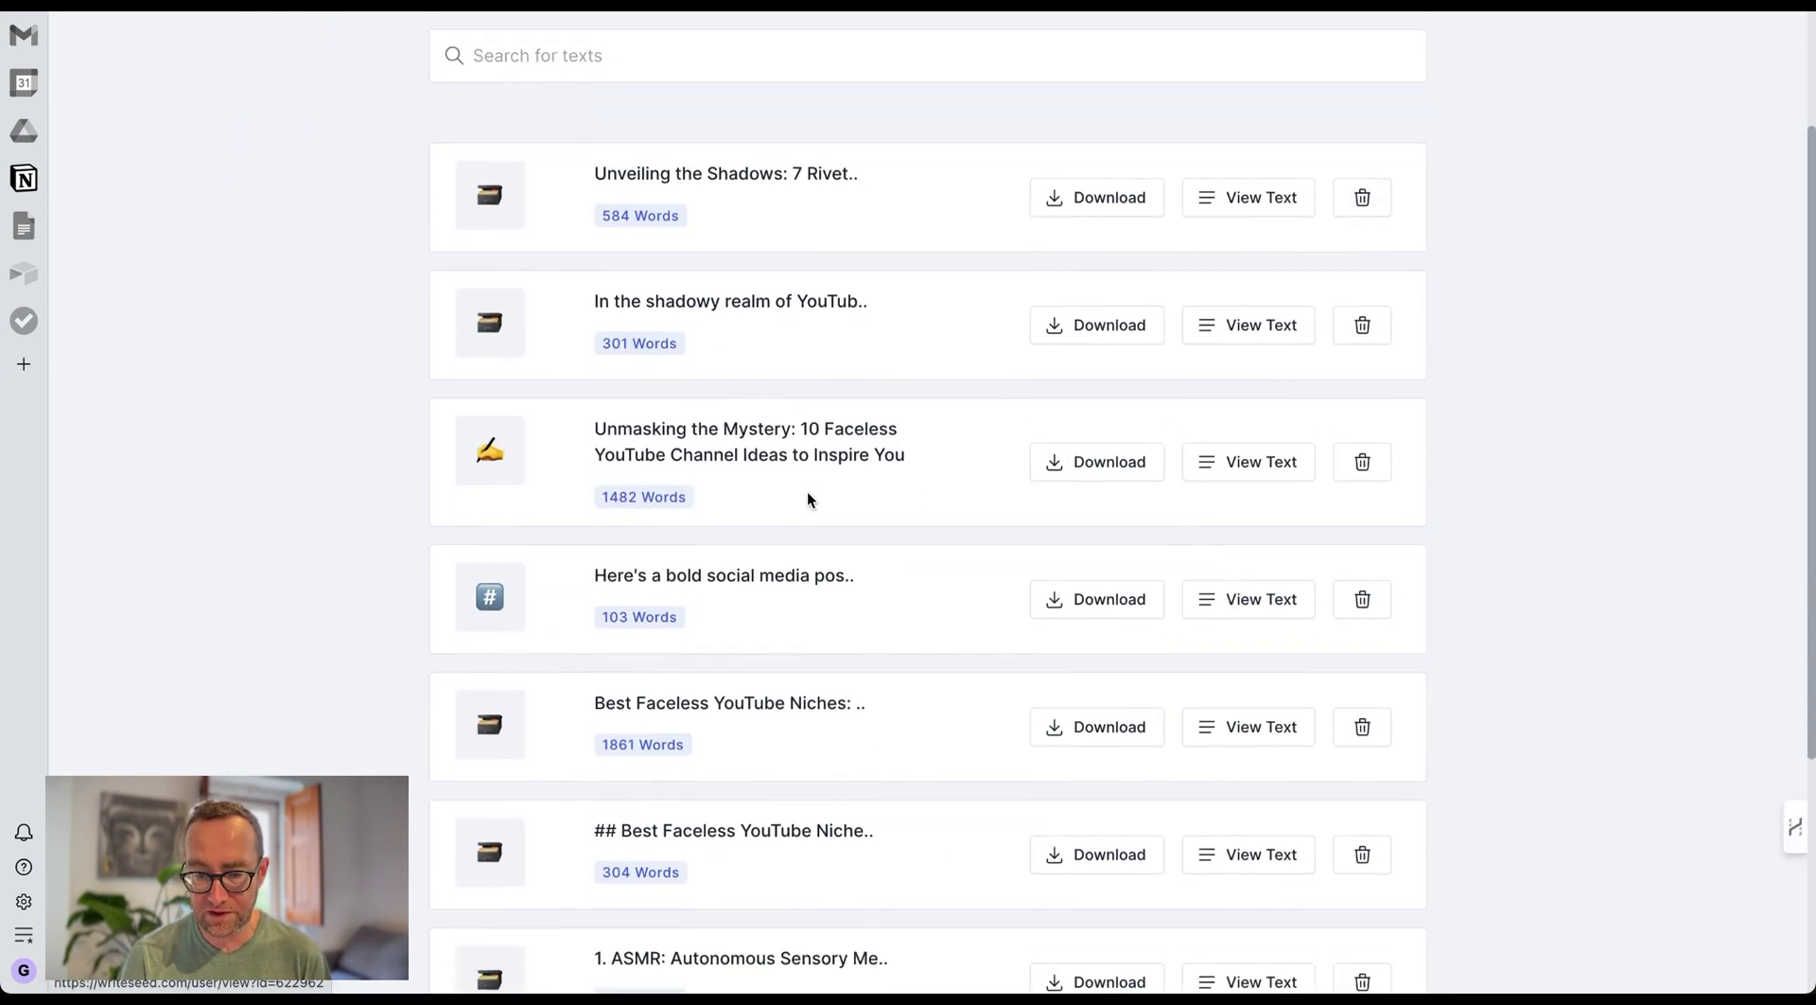
scroll(809, 494, "down", 4)
left_click(1245, 245)
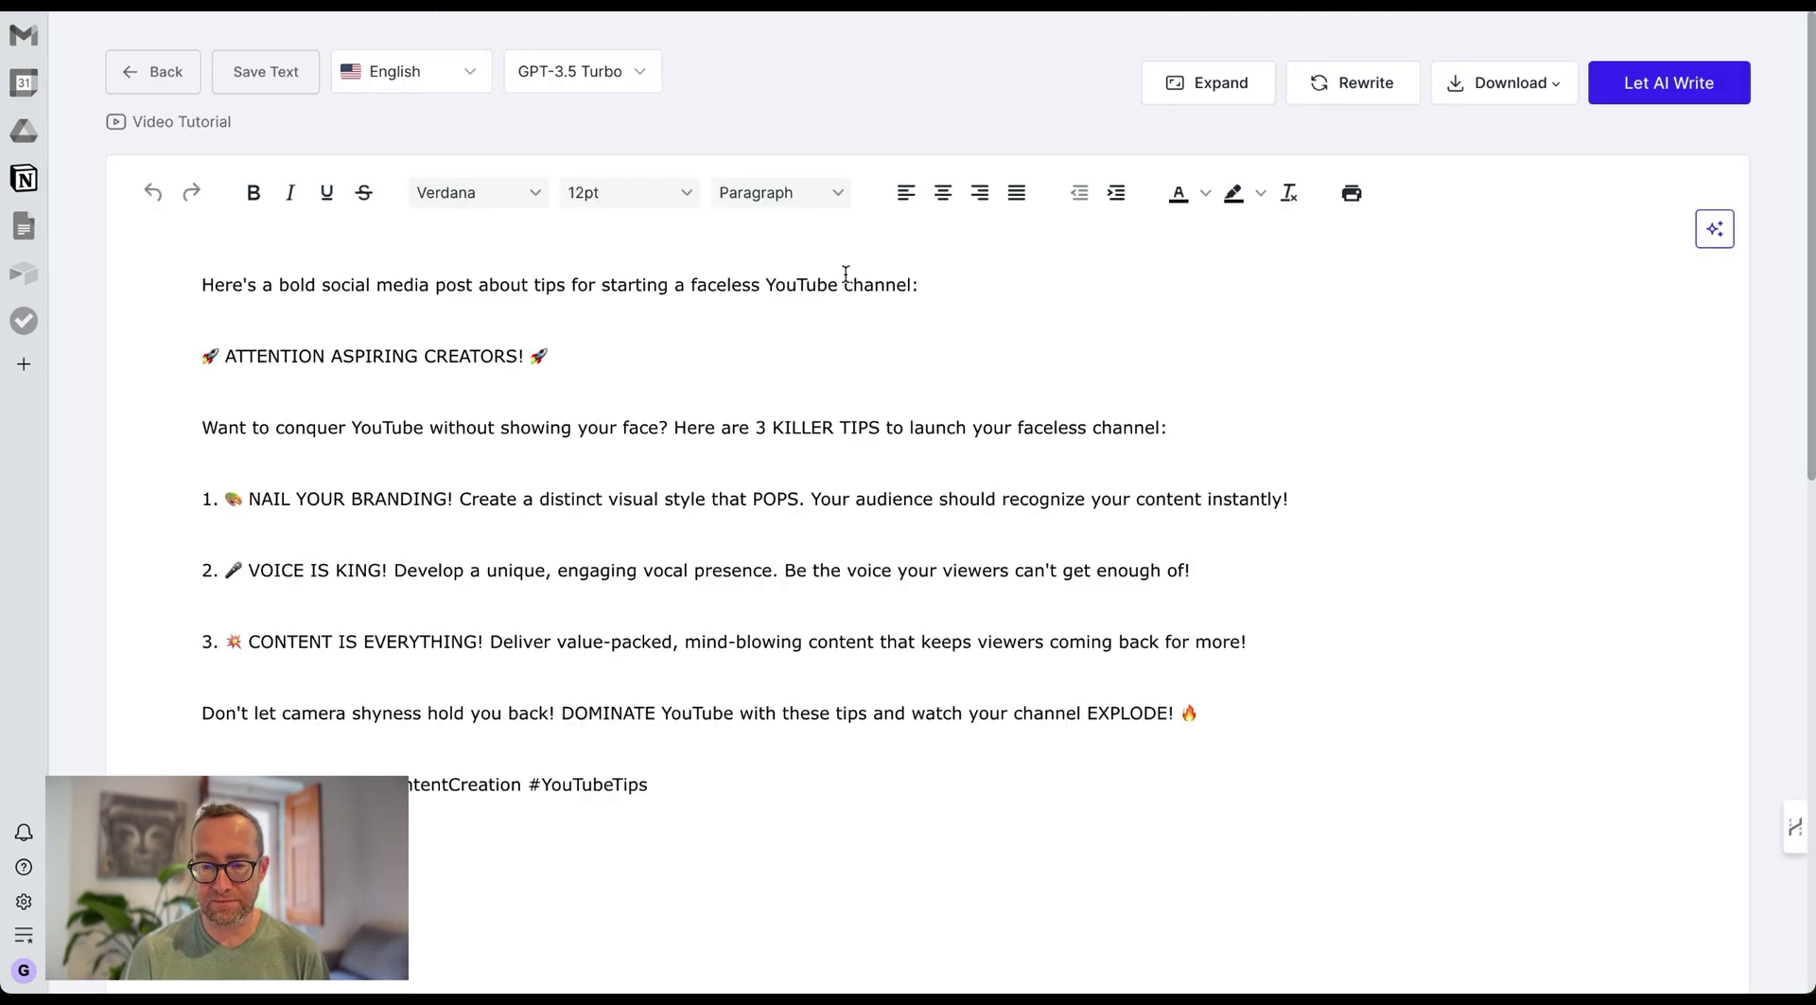
scroll(473, 236, "down", 3)
scroll(292, 162, "up", 3)
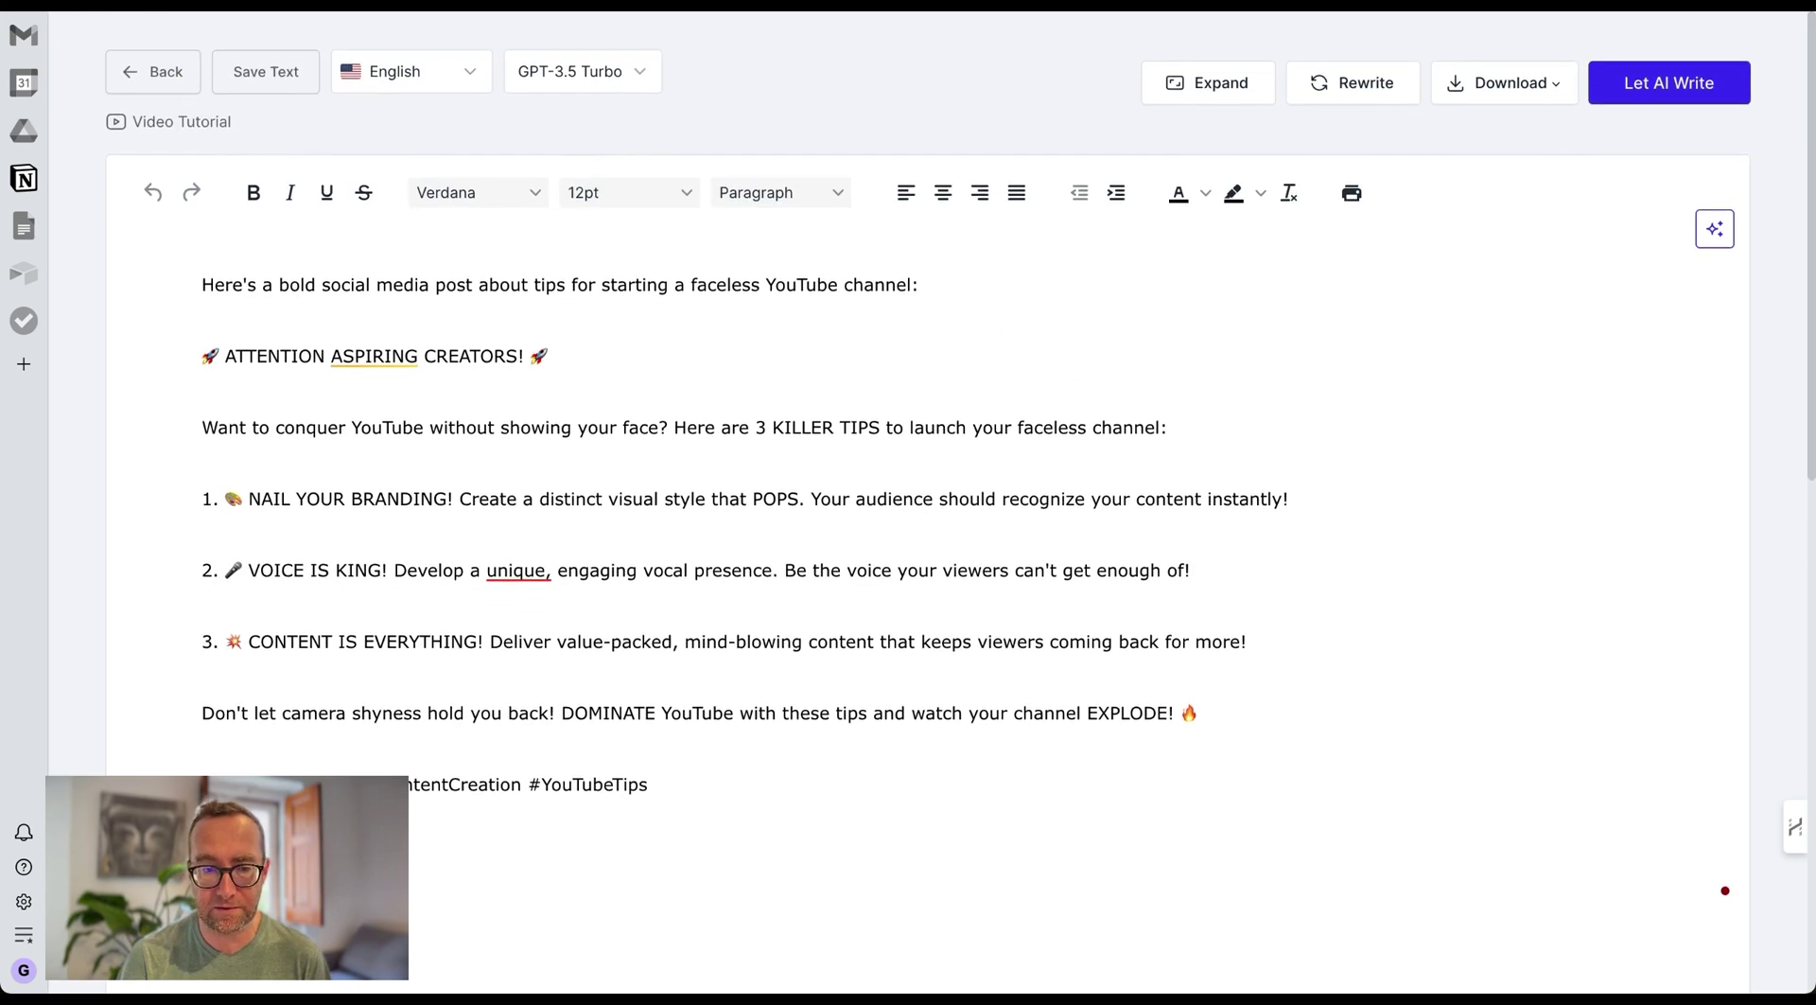
Step: Go back to the Created Texts list and look through all the saved texts
left_click(152, 71)
scroll(770, 441, "down", 3)
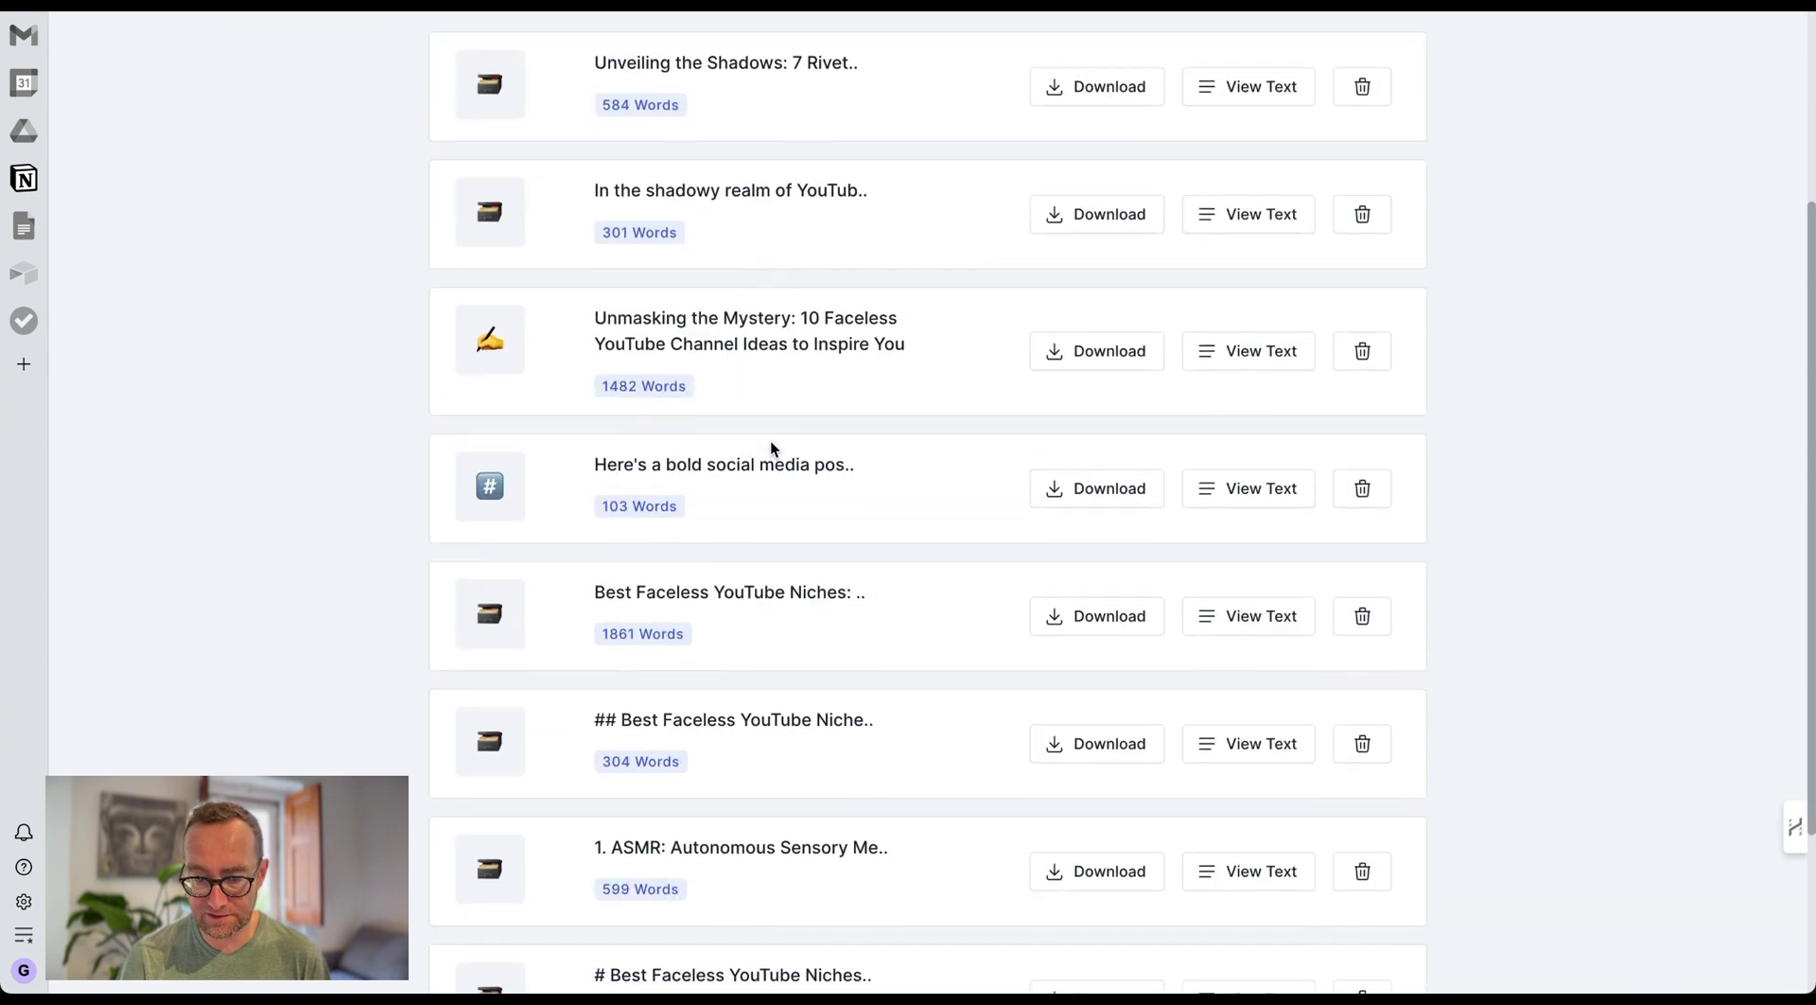
scroll(770, 448, "down", 3)
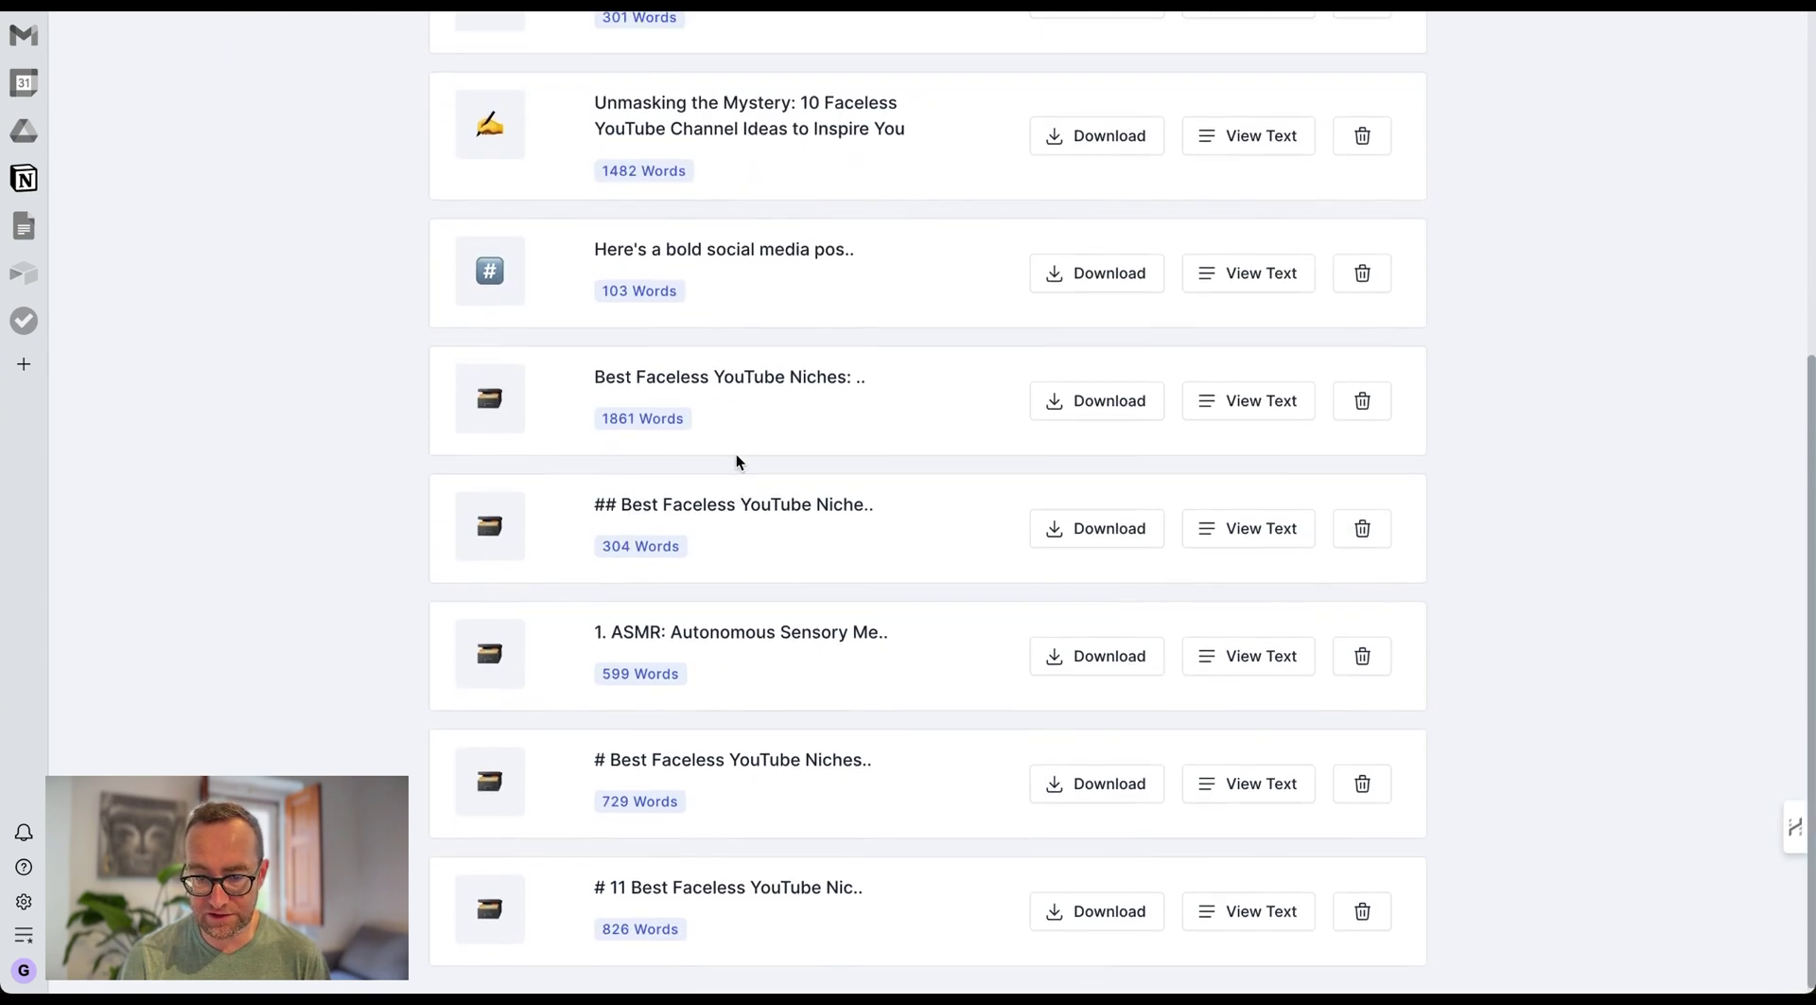
scroll(736, 455, "up", 5)
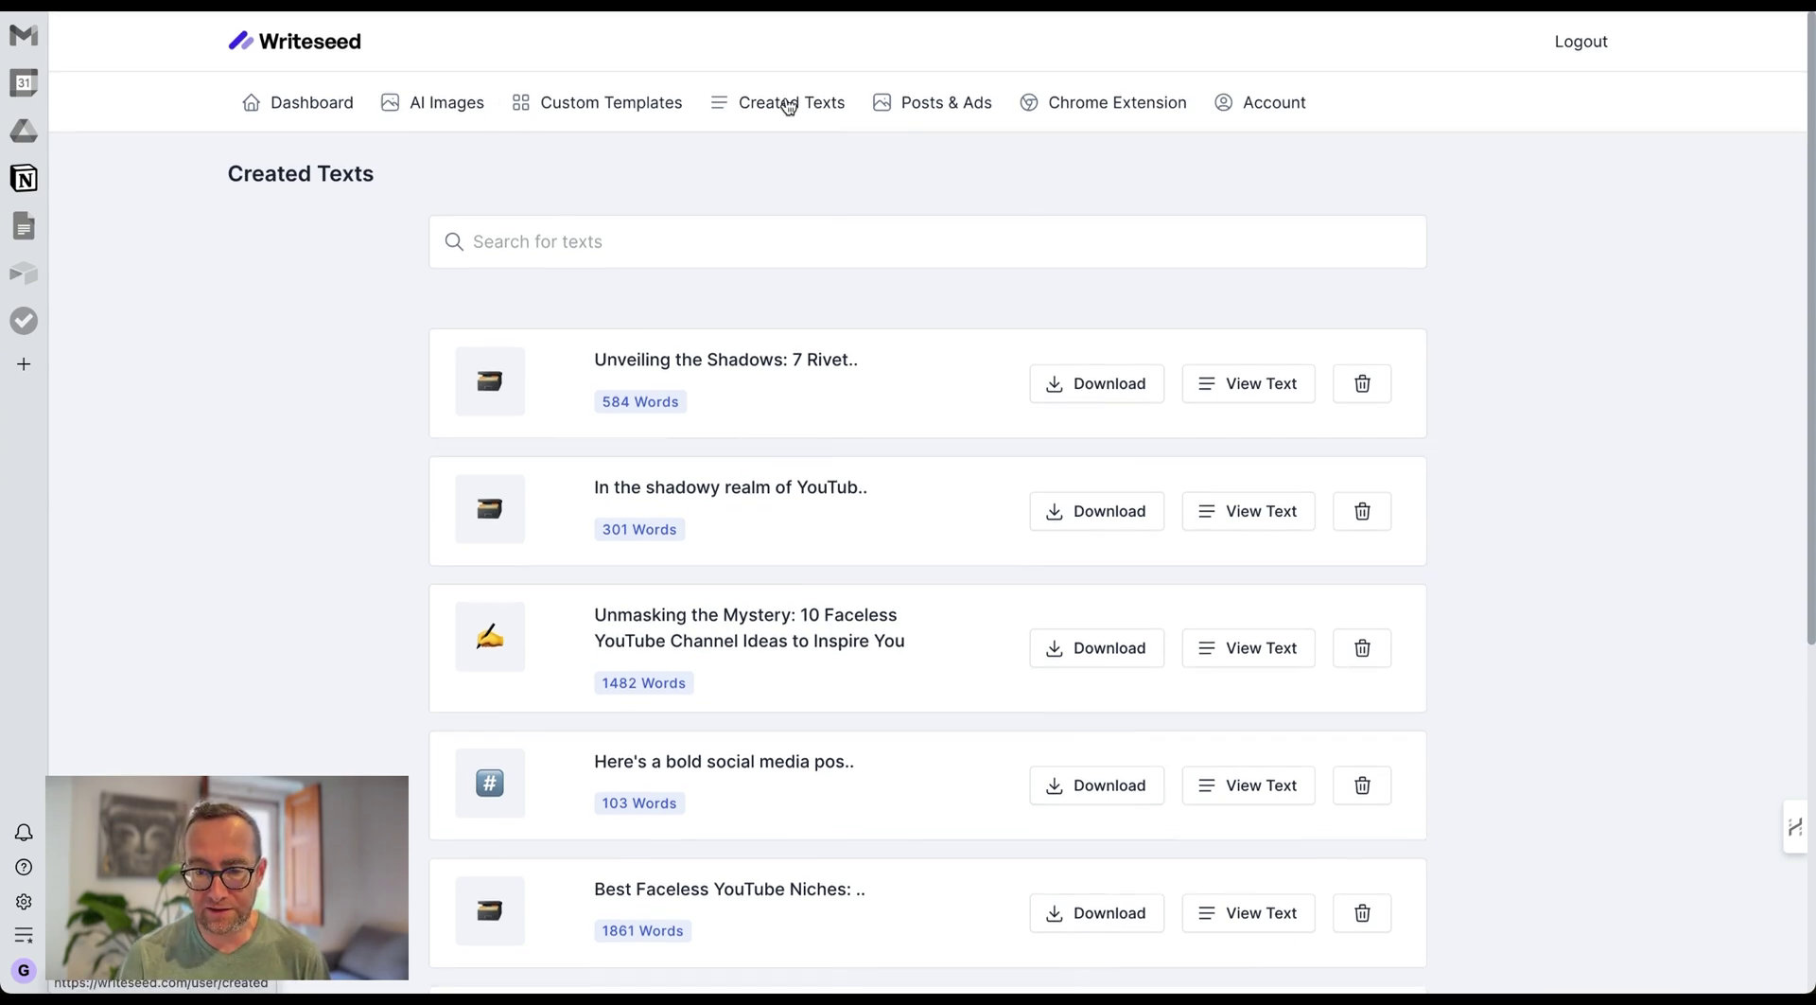
Step: Open a new blank template in Custom Templates to examine its fields, and return to the dashboard
left_click(951, 106)
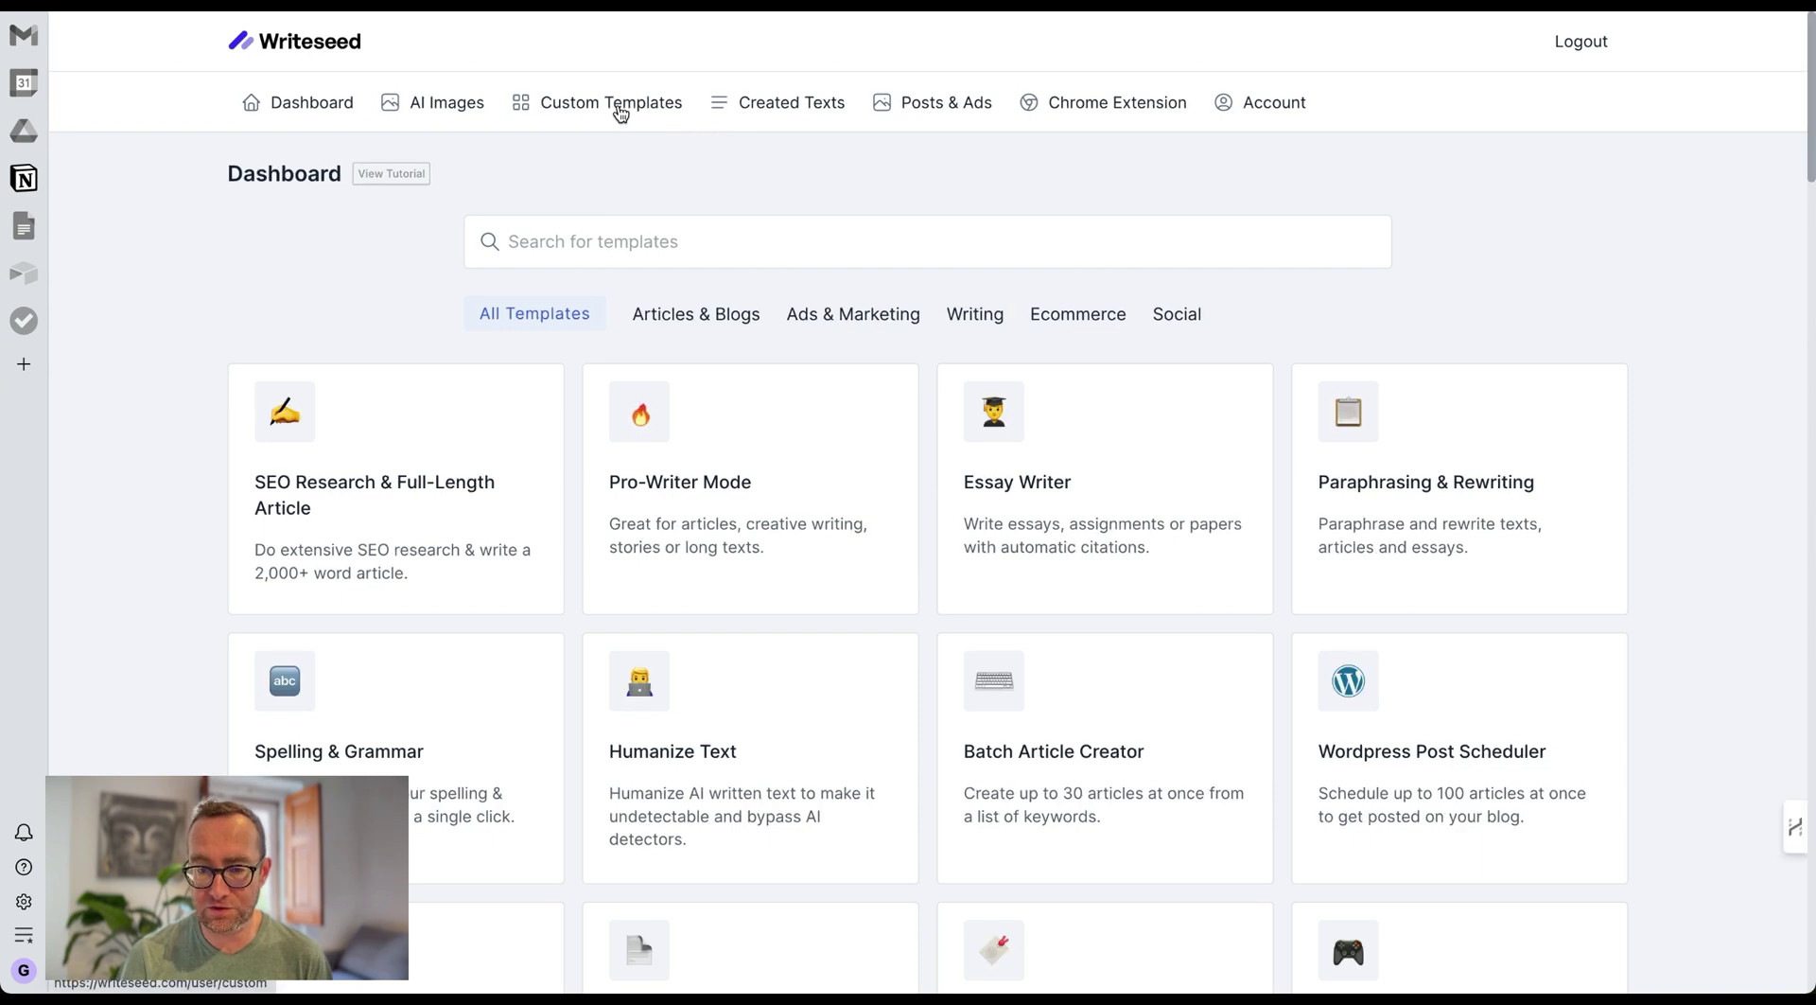
left_click(617, 106)
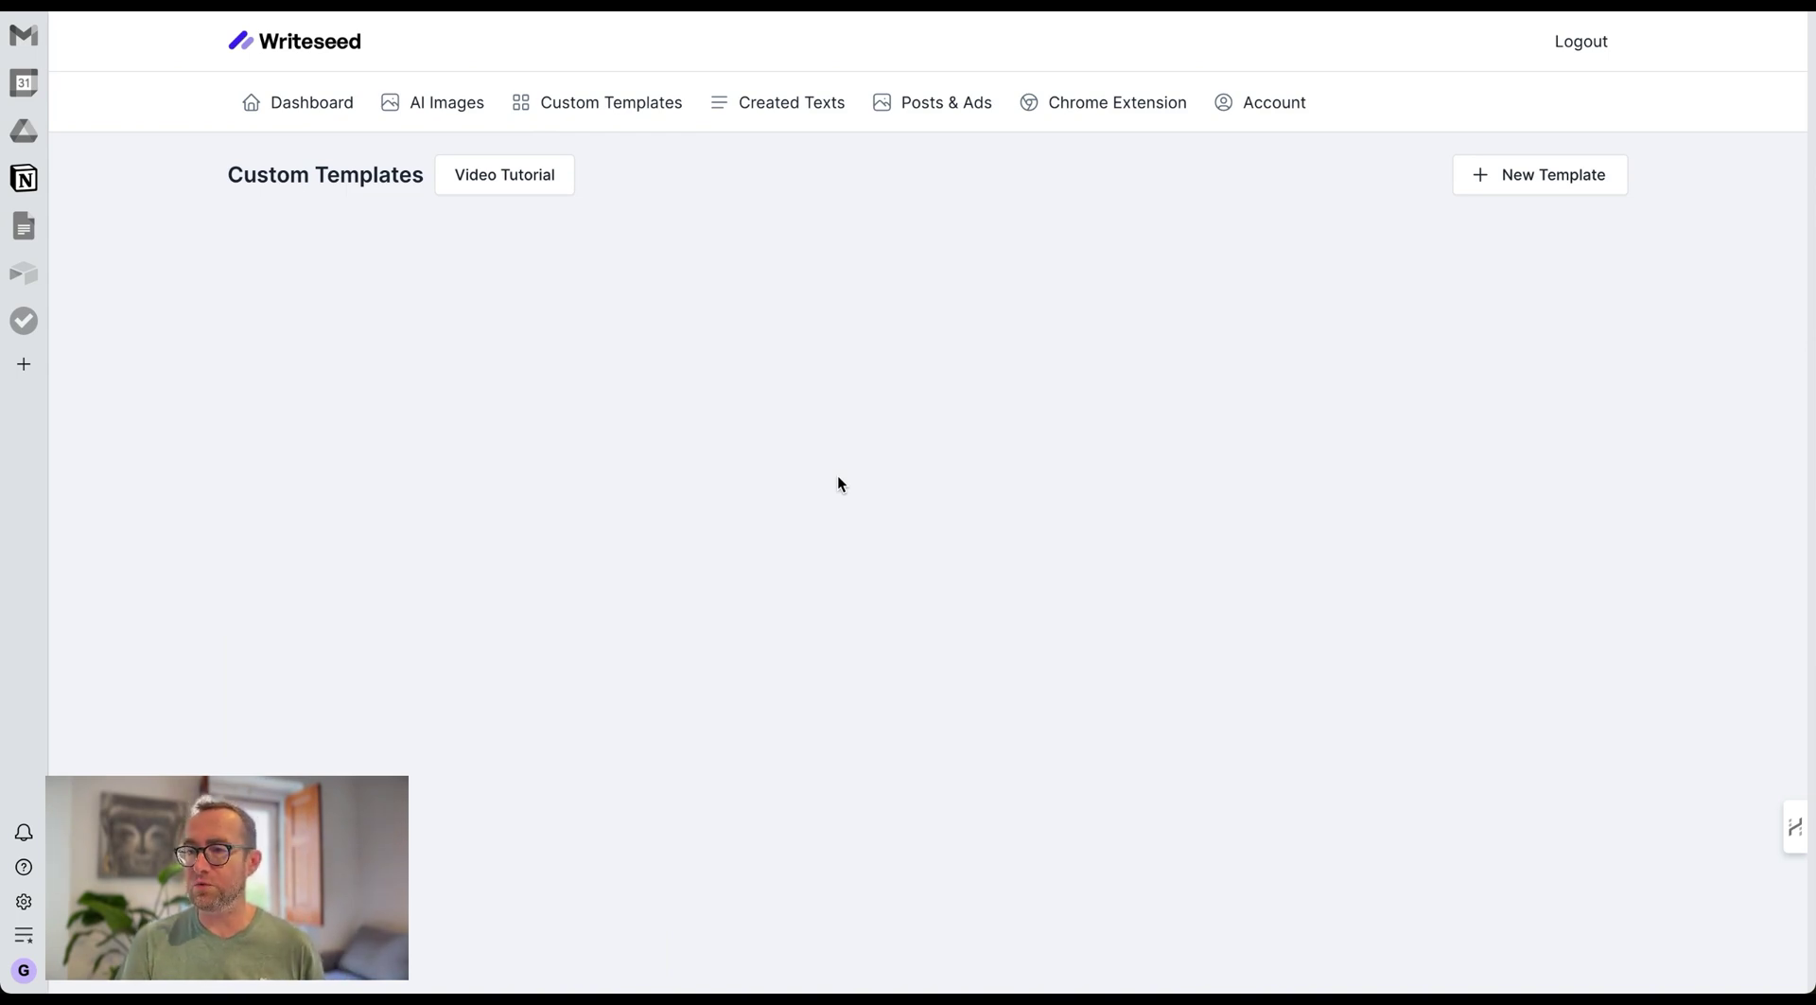
left_click(1518, 176)
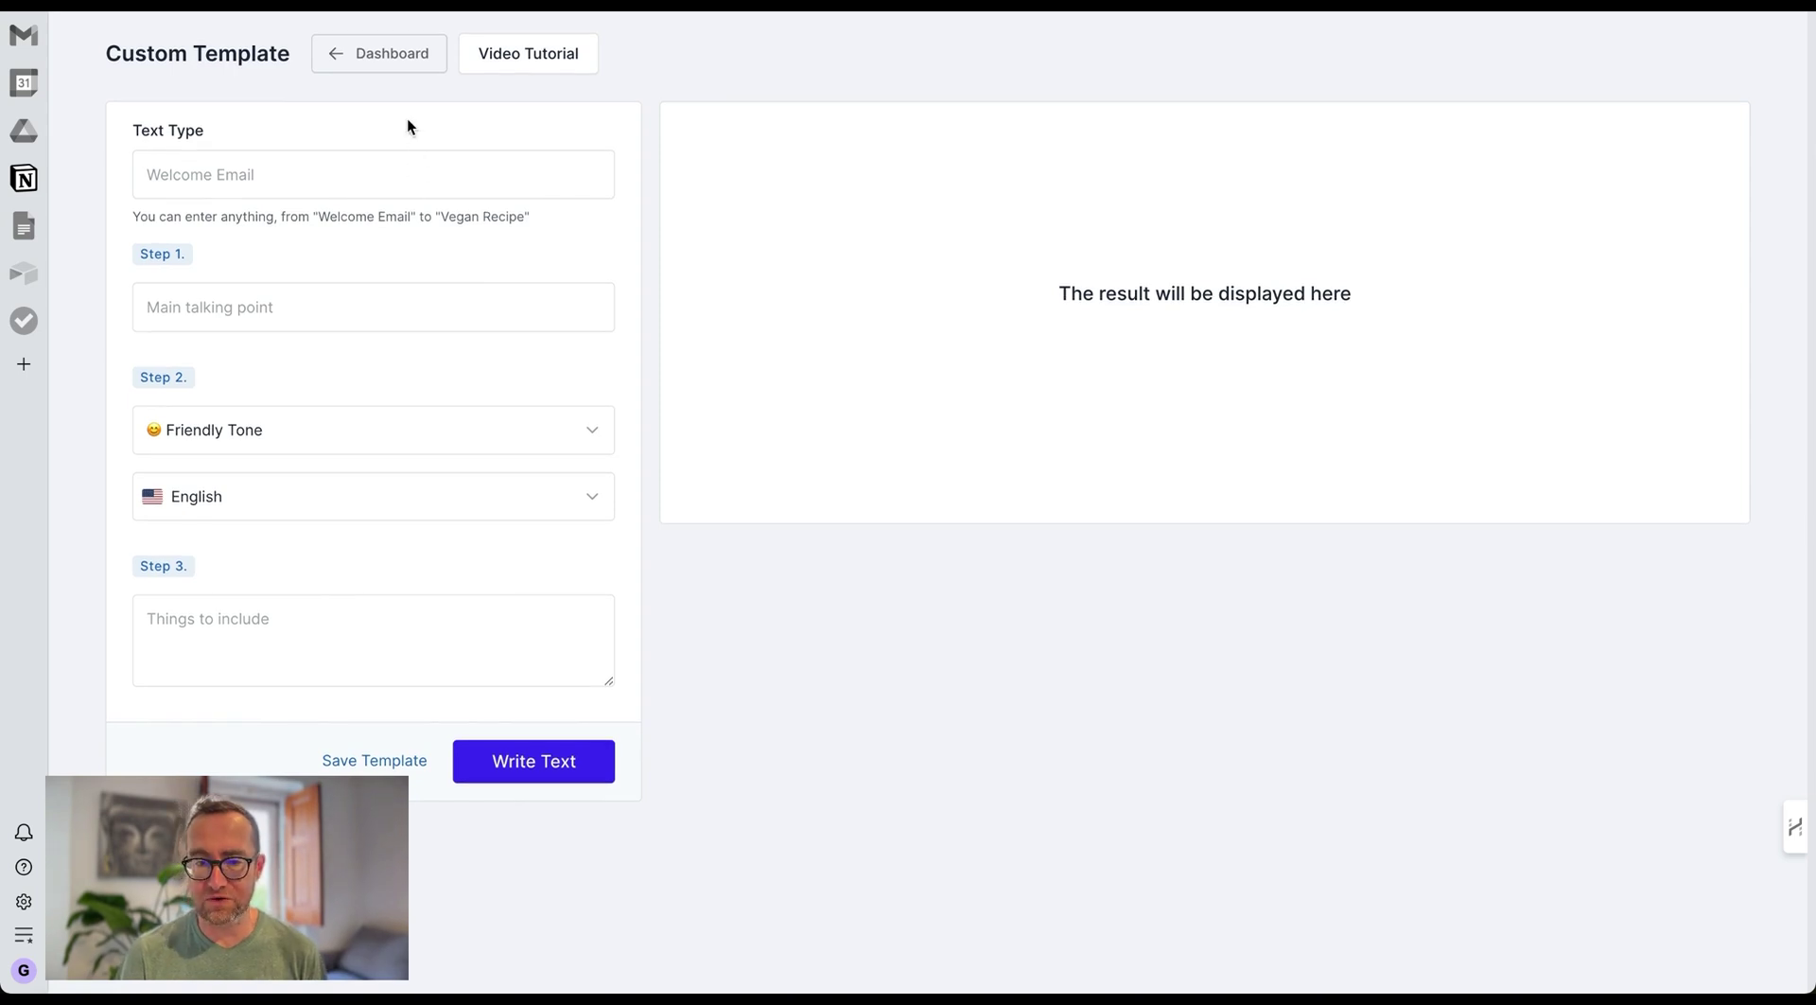
left_click(379, 62)
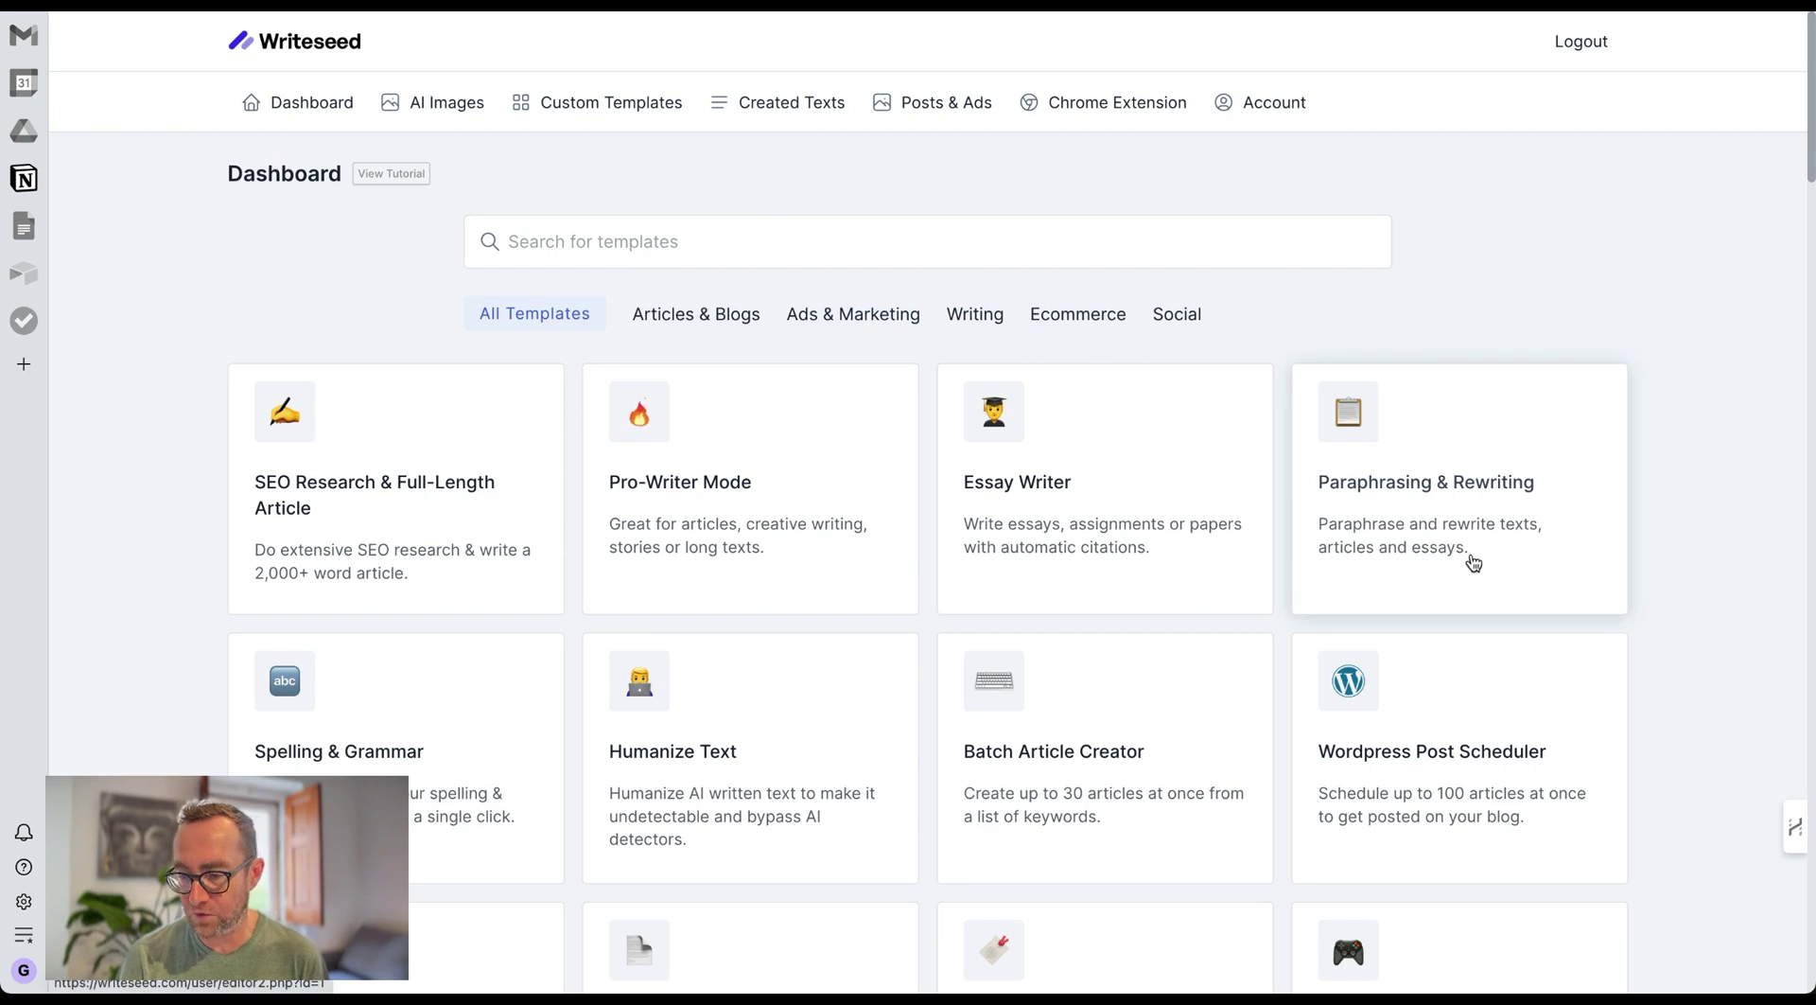
Step: View the Paraphrasing & Rewriting template's editors and return to the dashboard
left_click(1470, 471)
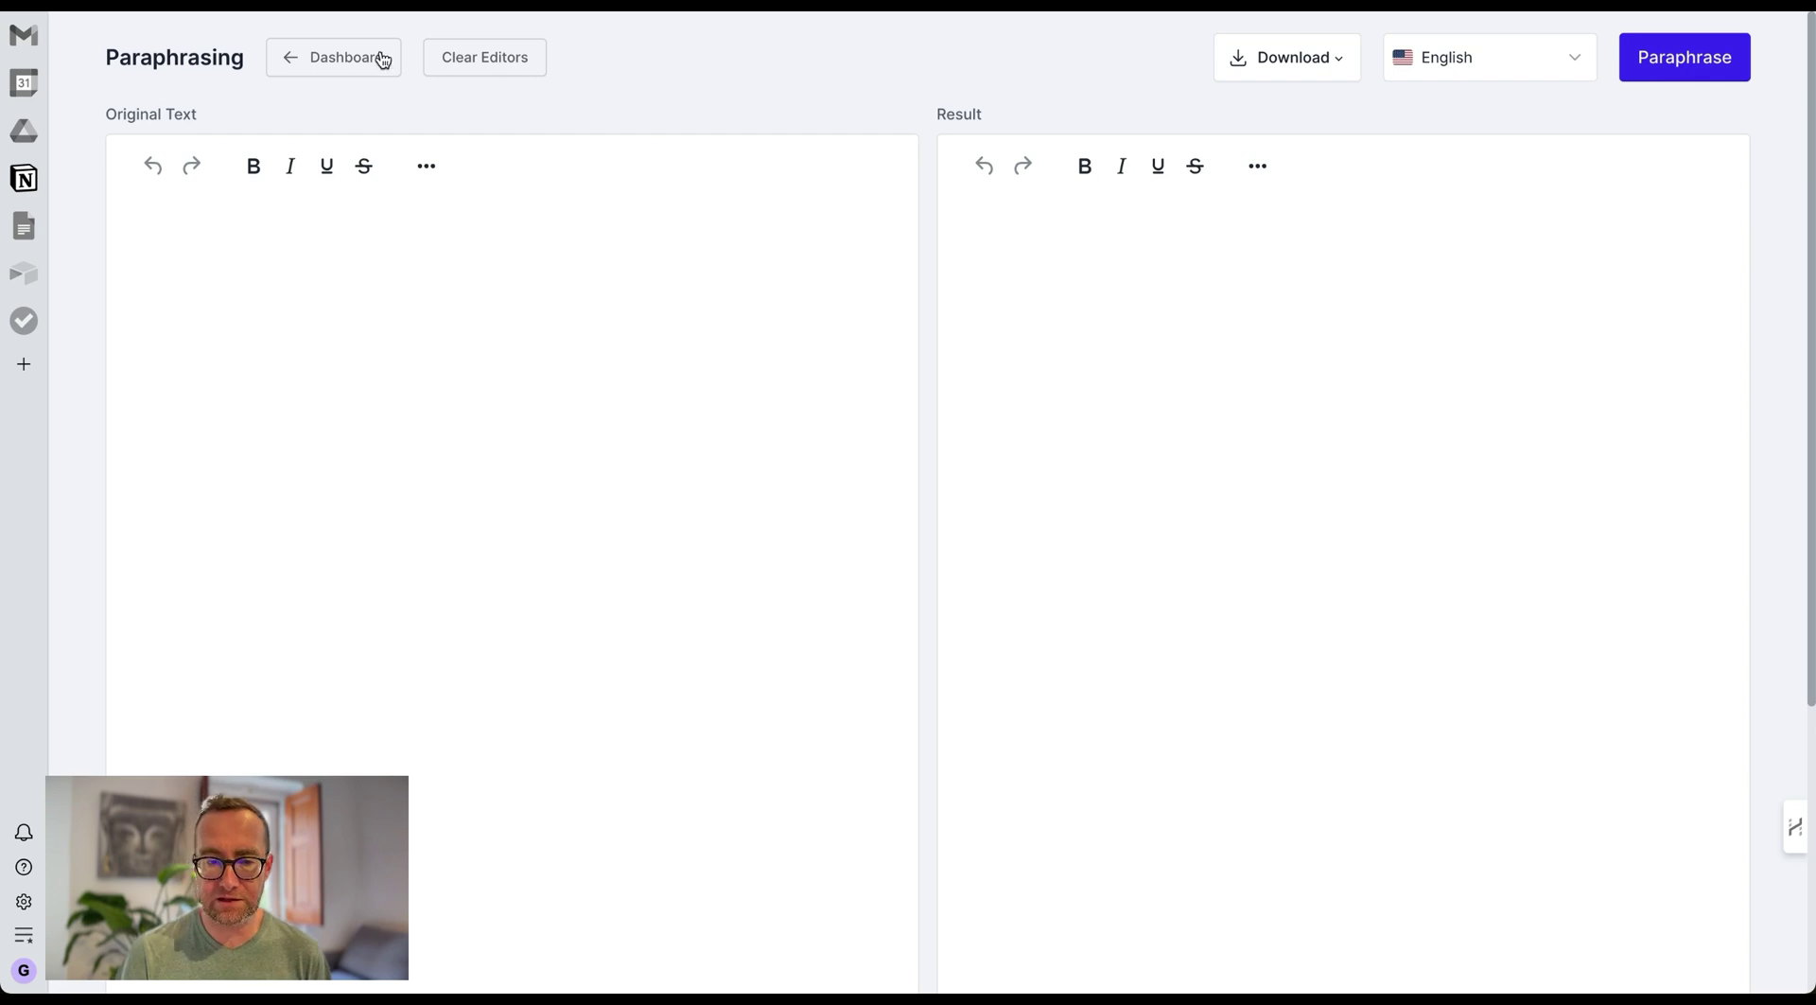
left_click(350, 57)
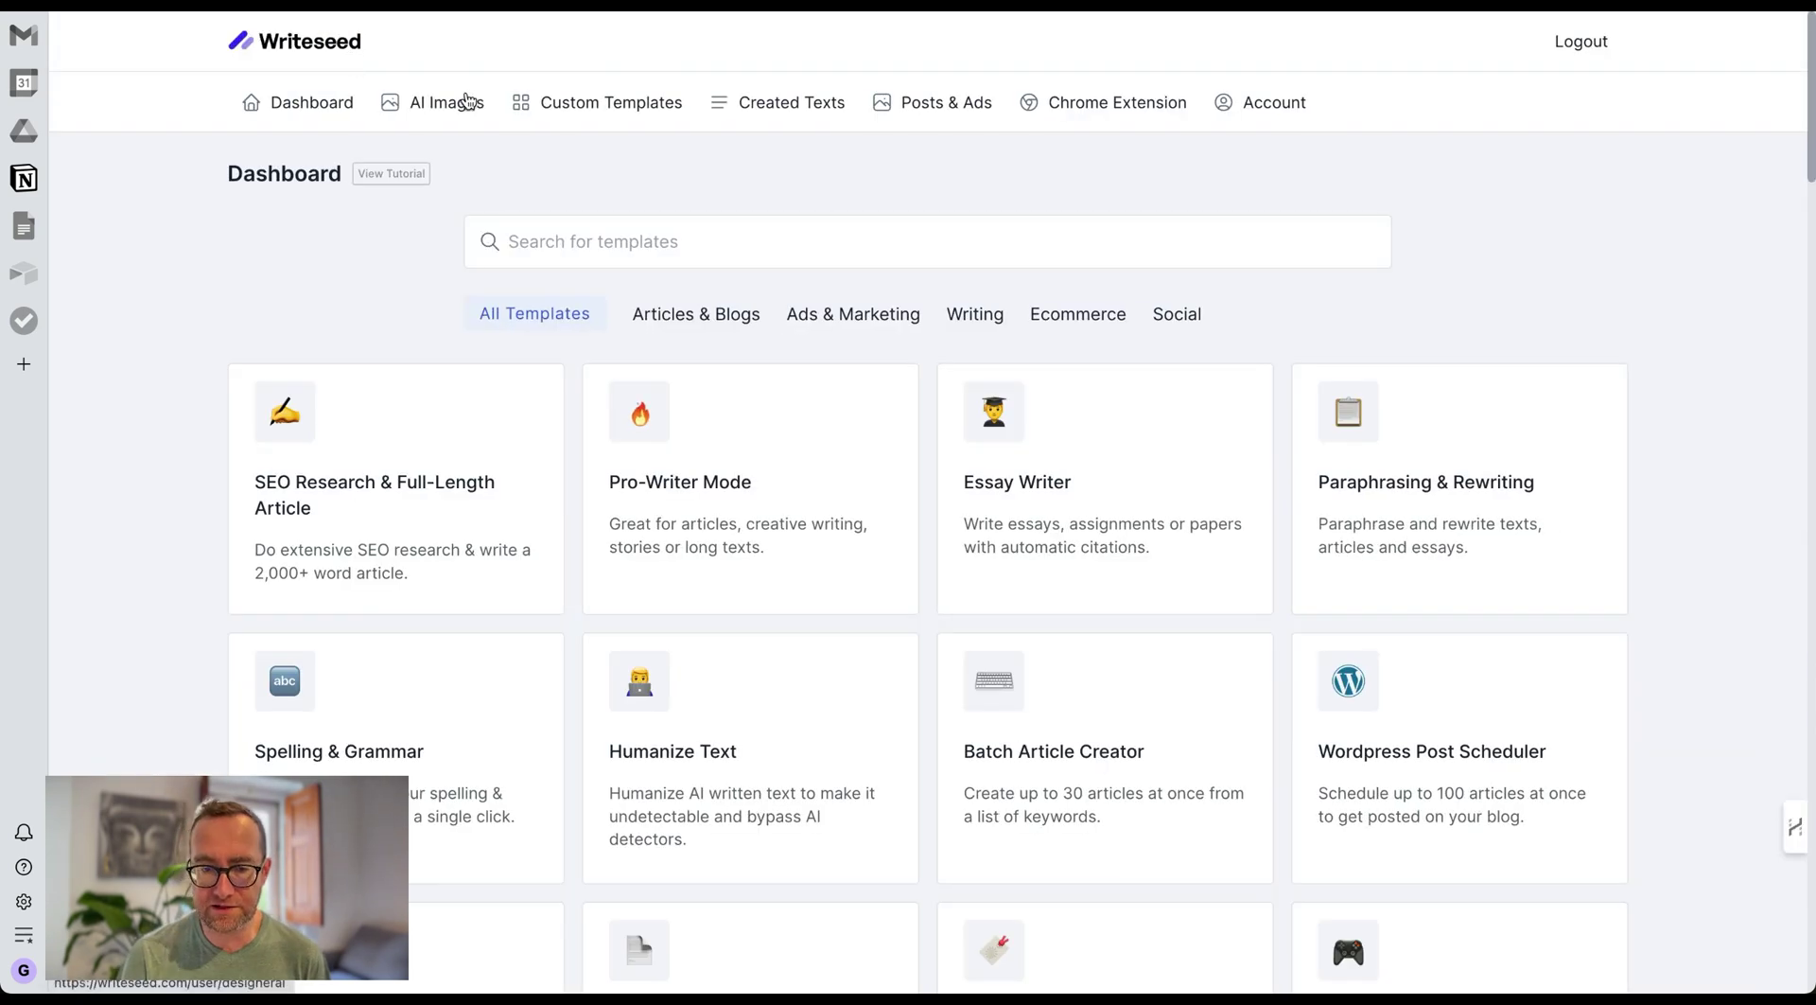
Step: Open the AI Images generator and expand the Negative Prompt section to read its default text
left_click(455, 105)
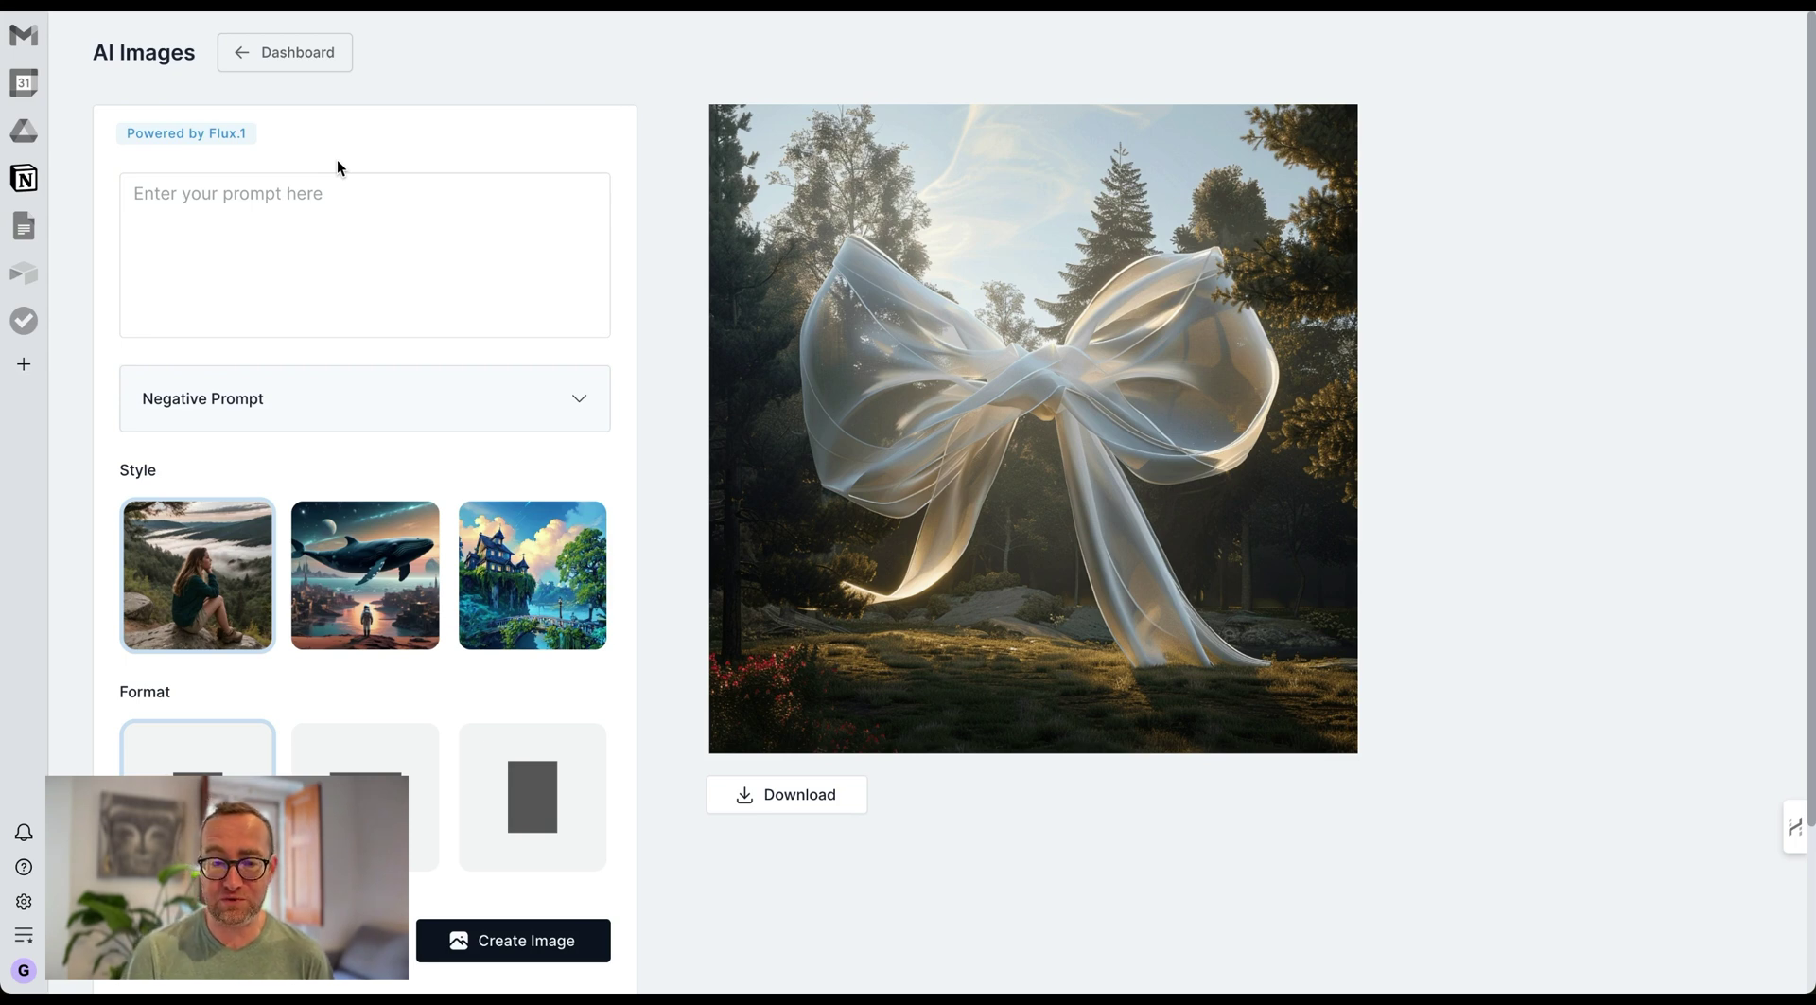
left_click(289, 227)
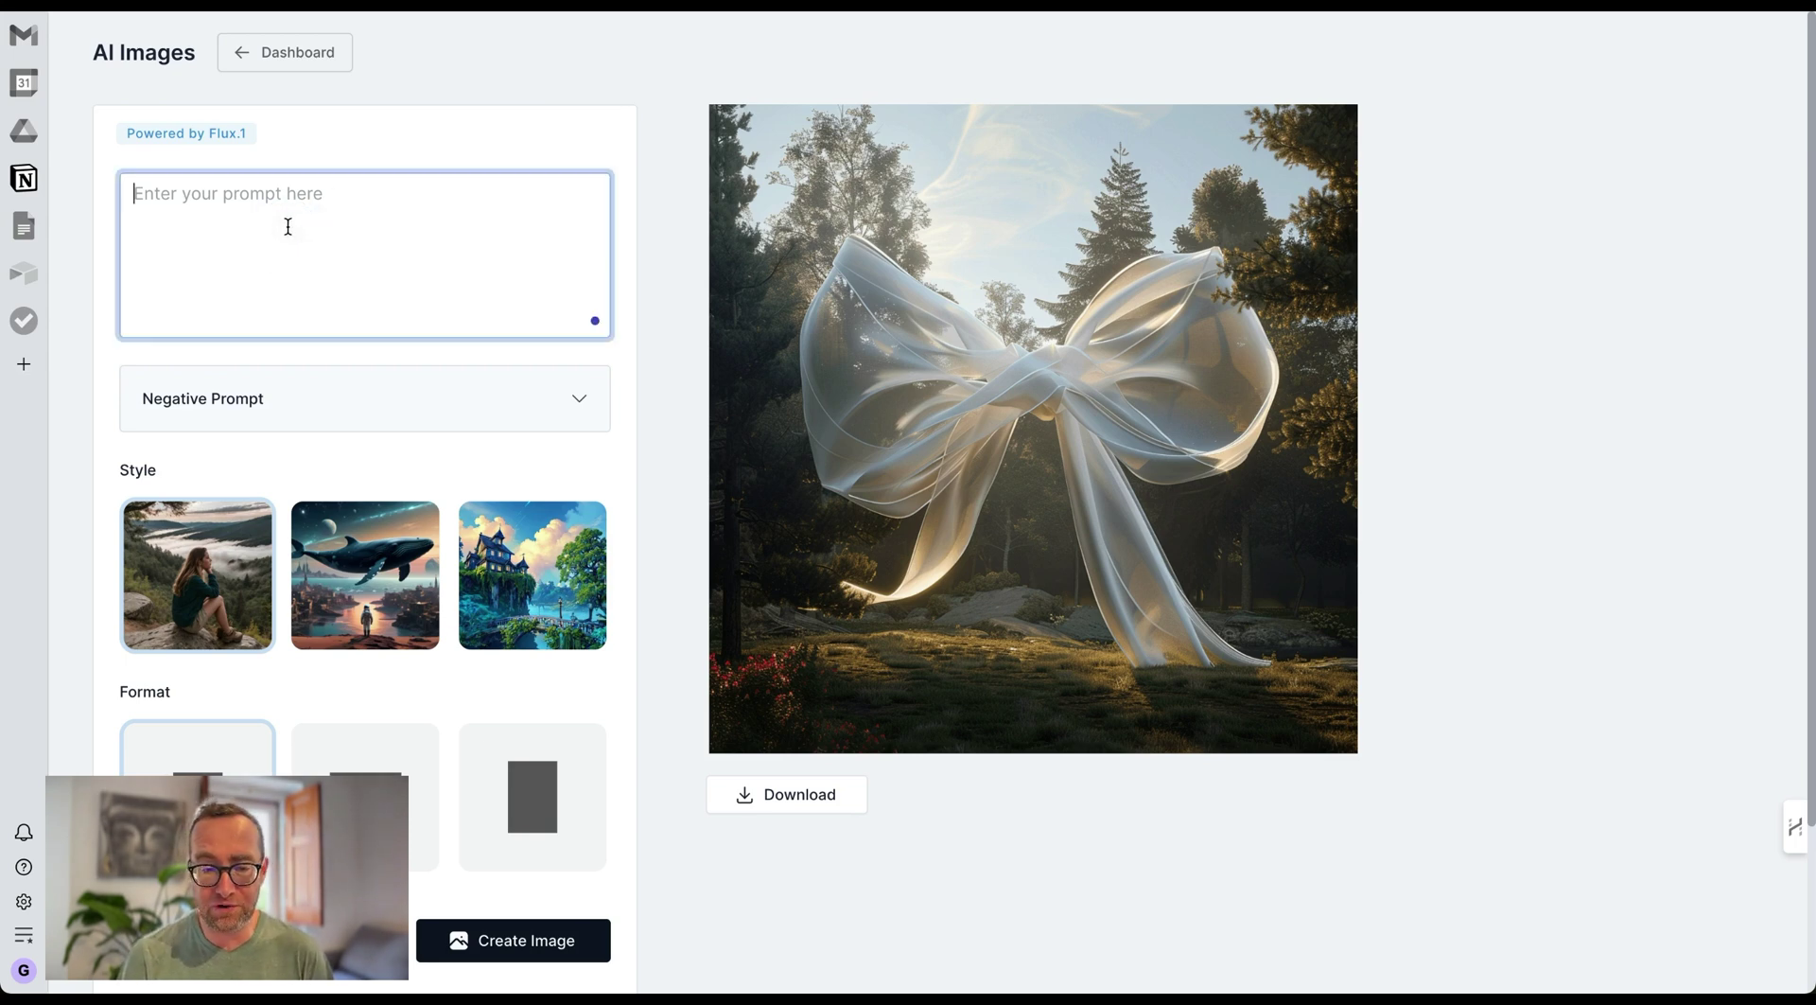
left_click(573, 398)
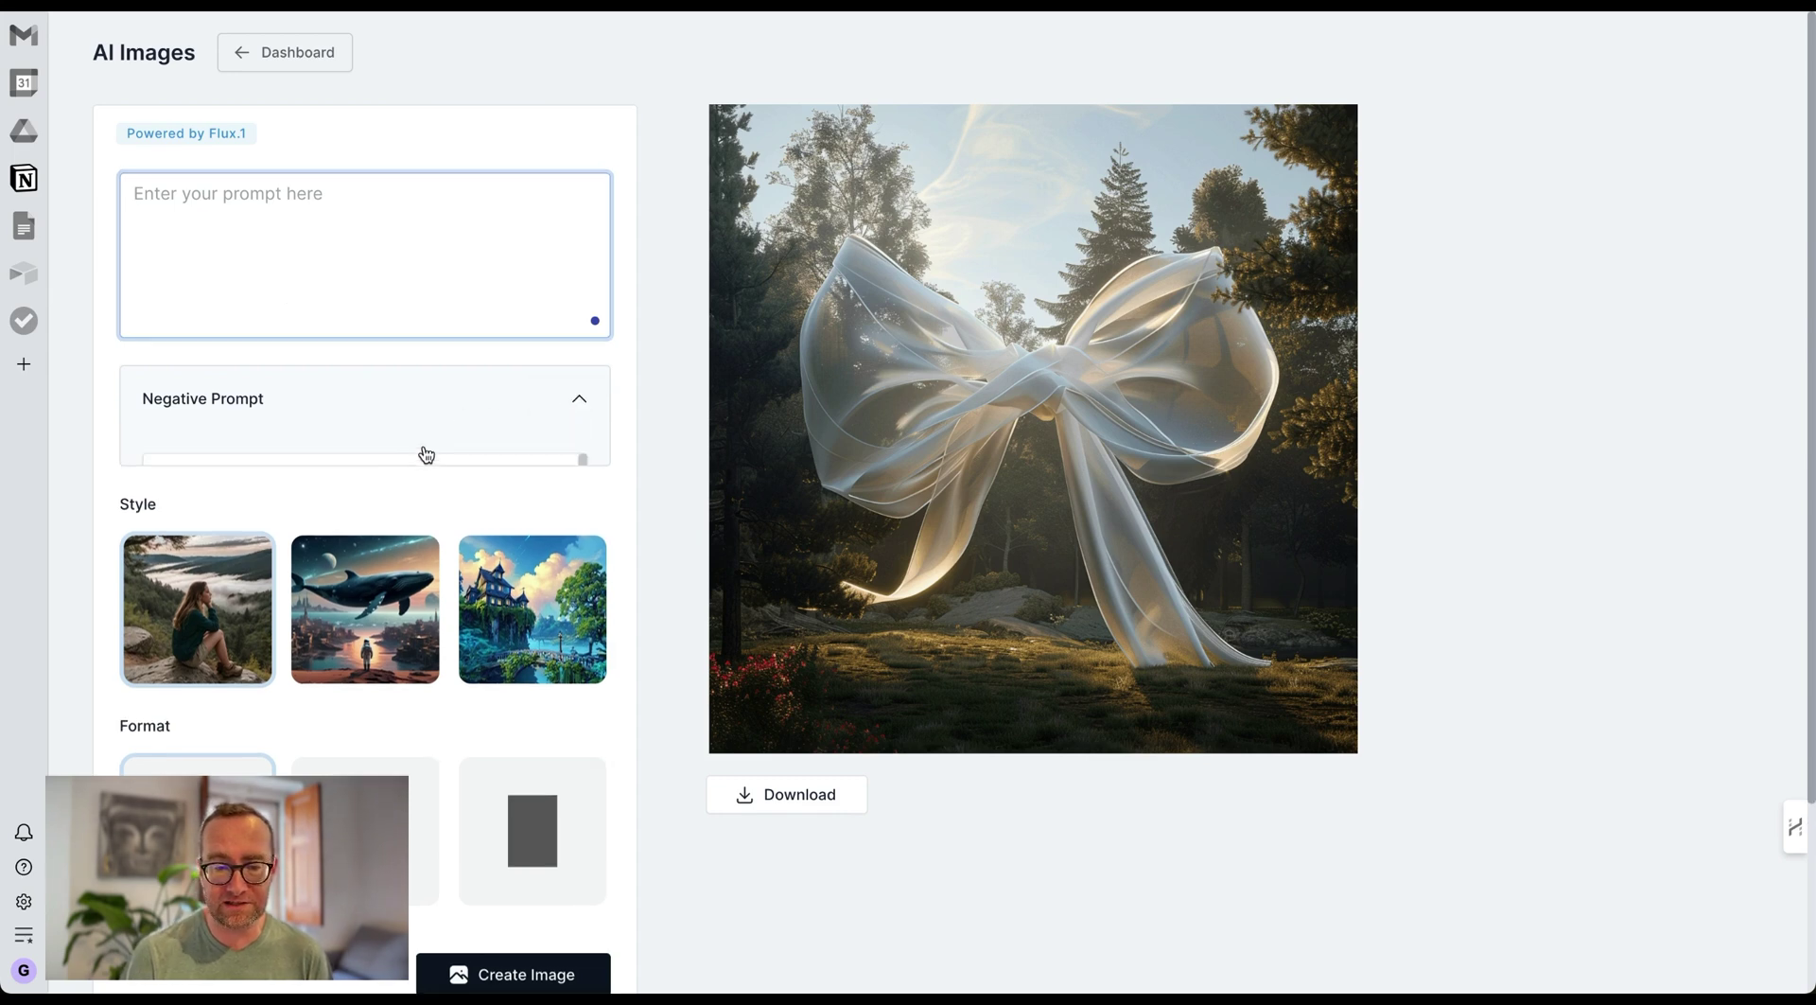
scroll(369, 513, "down", 5)
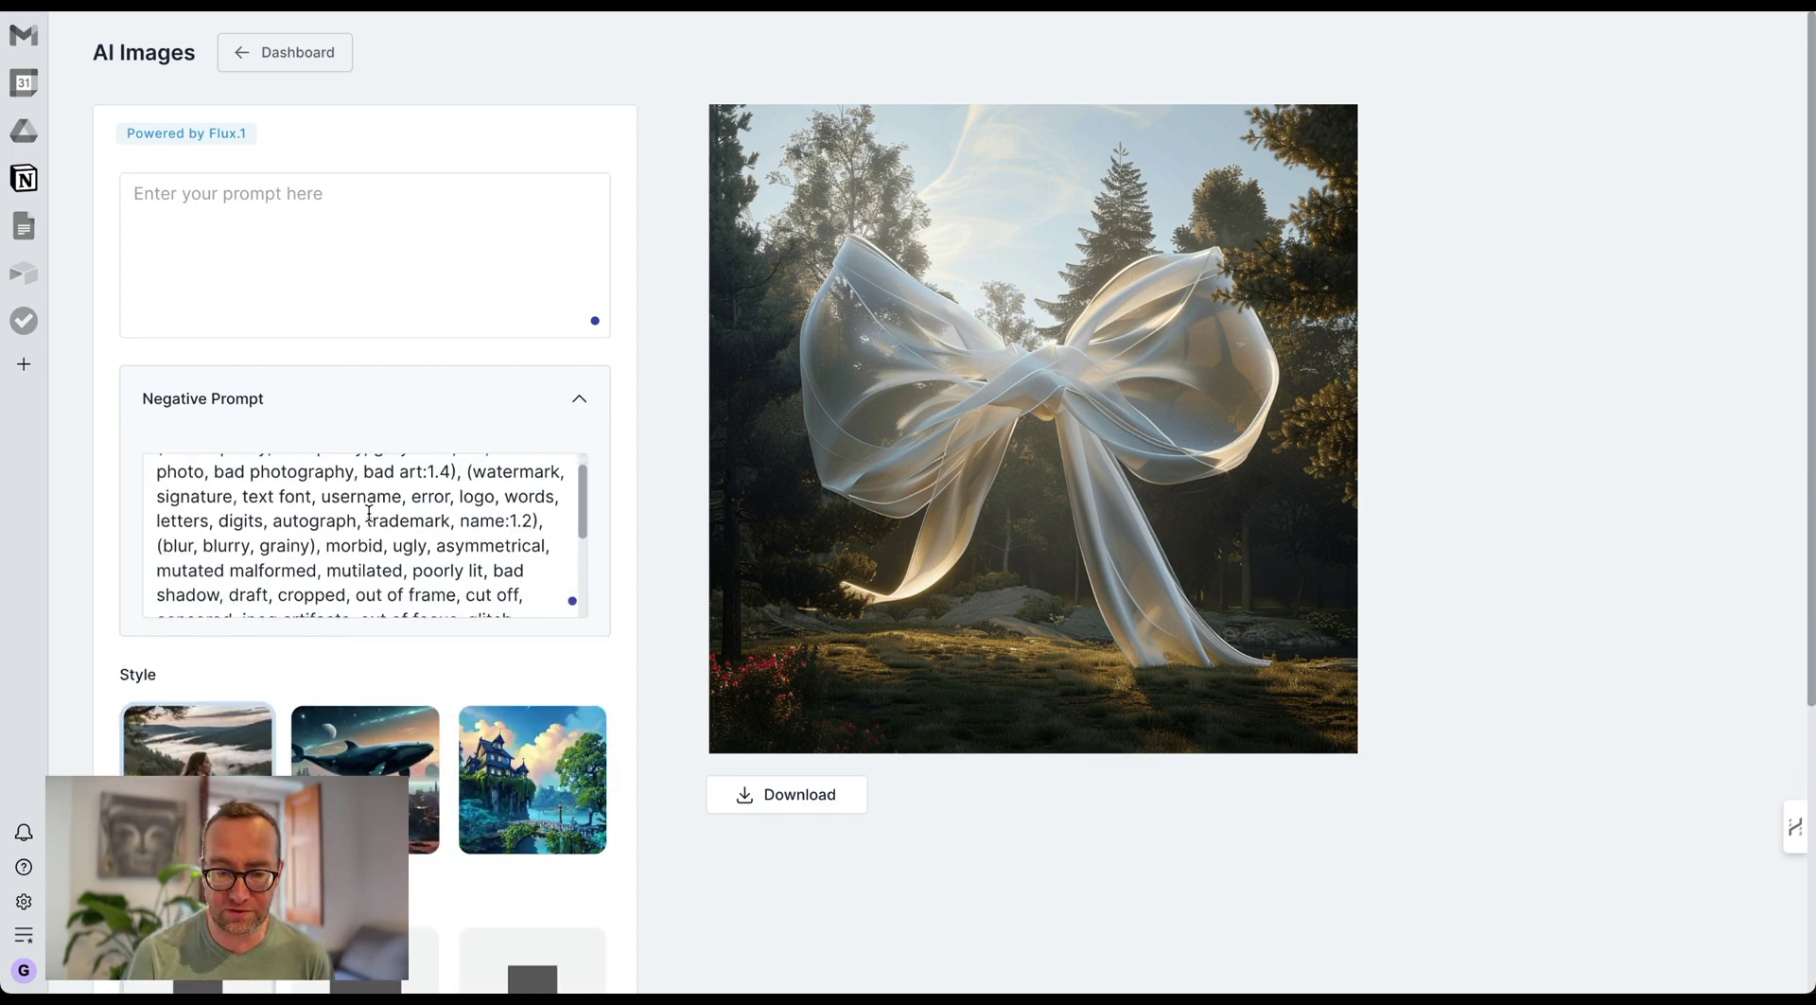
scroll(369, 512, "down", 2)
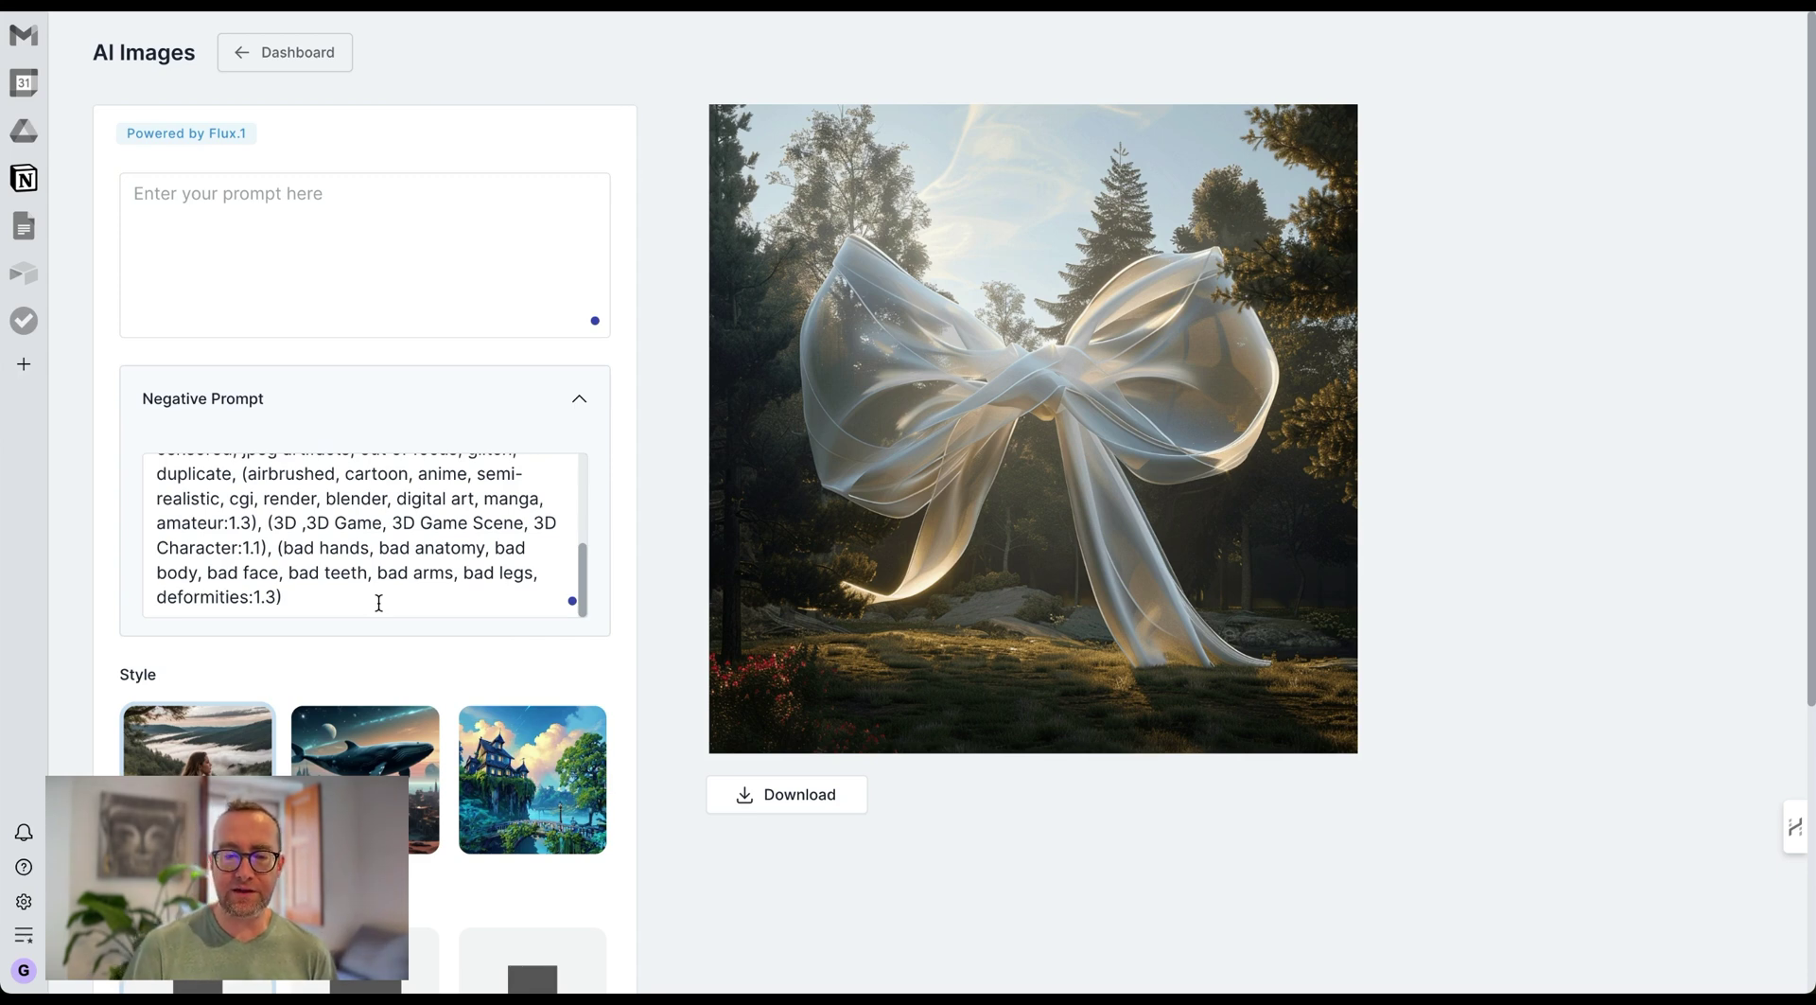
left_click(192, 196)
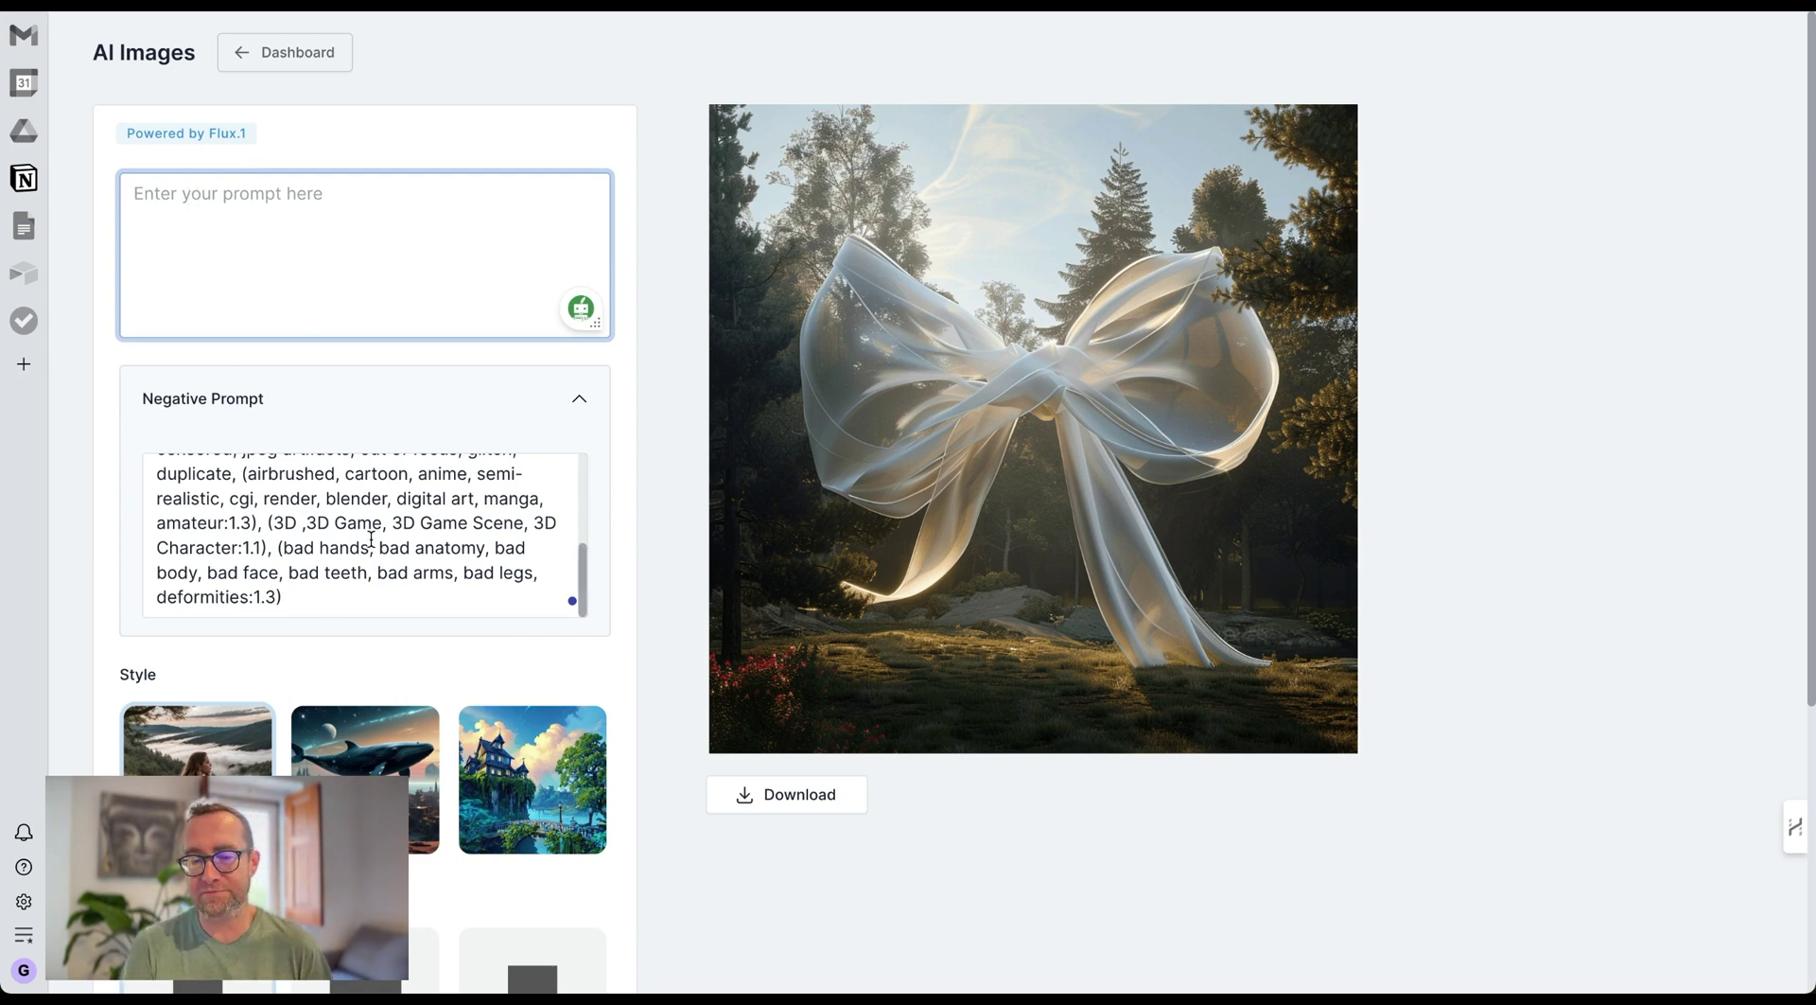
Step: Try the landscape image format, and set the format to portrait
scroll(370, 538, "down", 4)
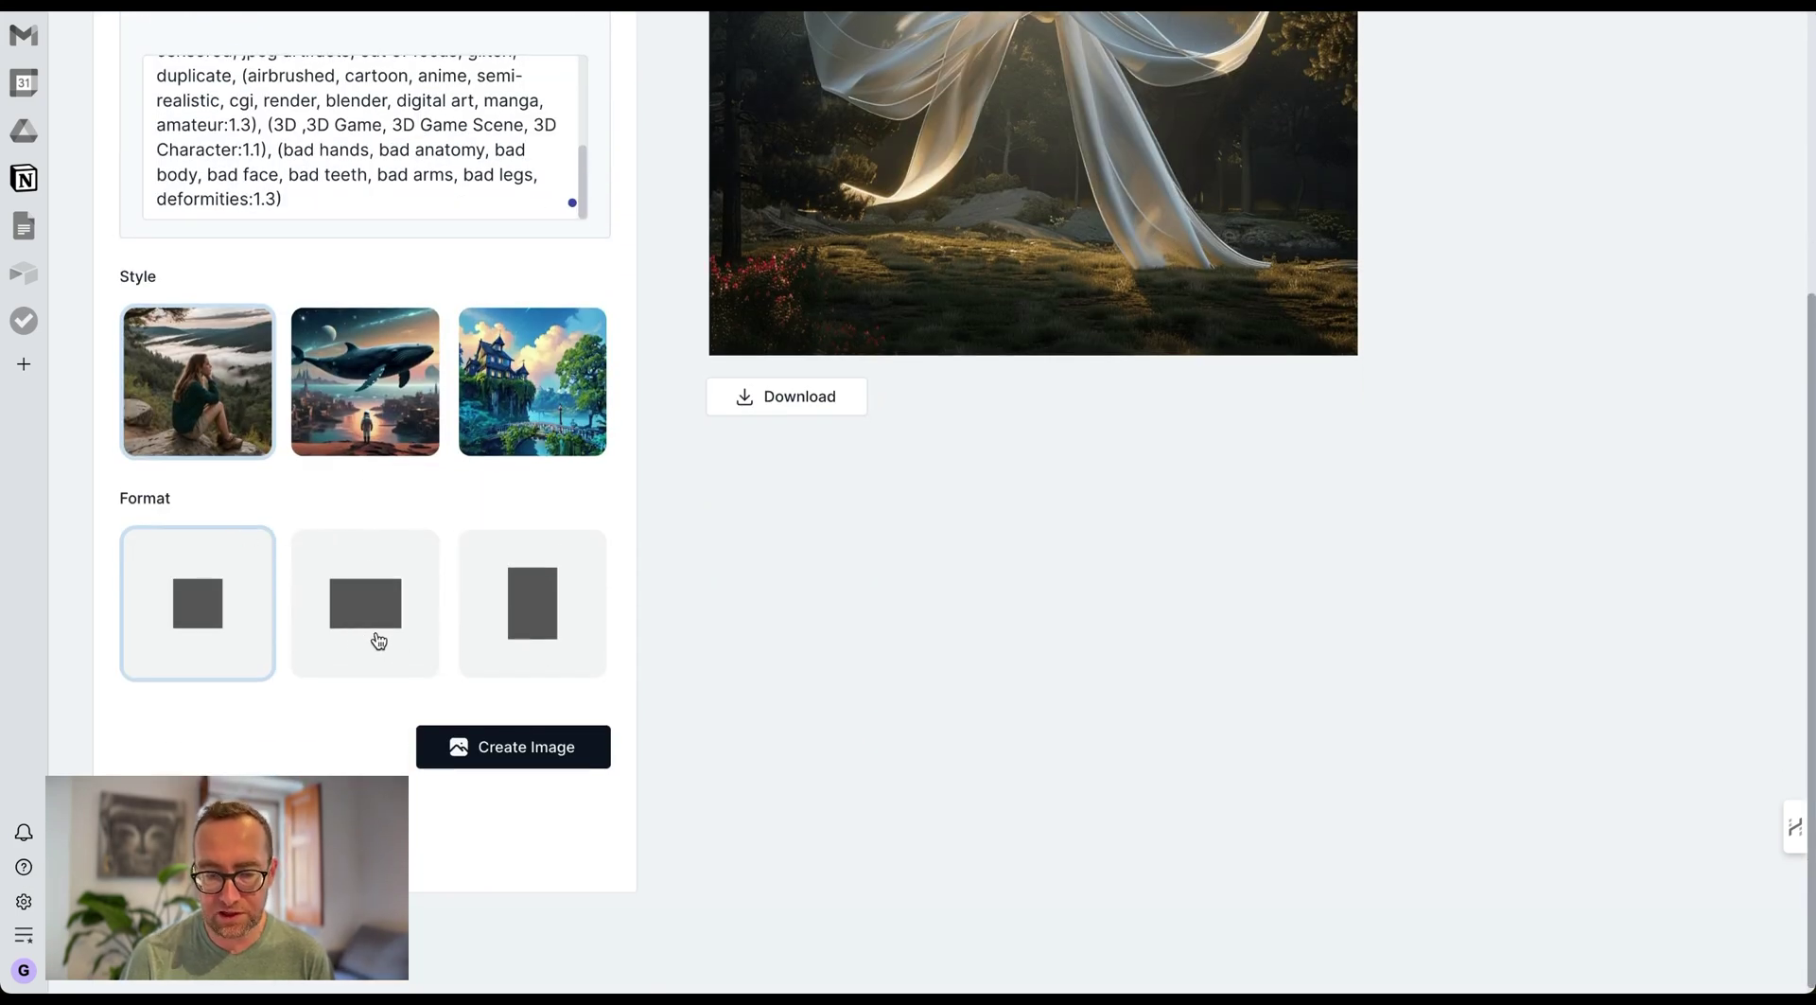
left_click(405, 631)
left_click(496, 628)
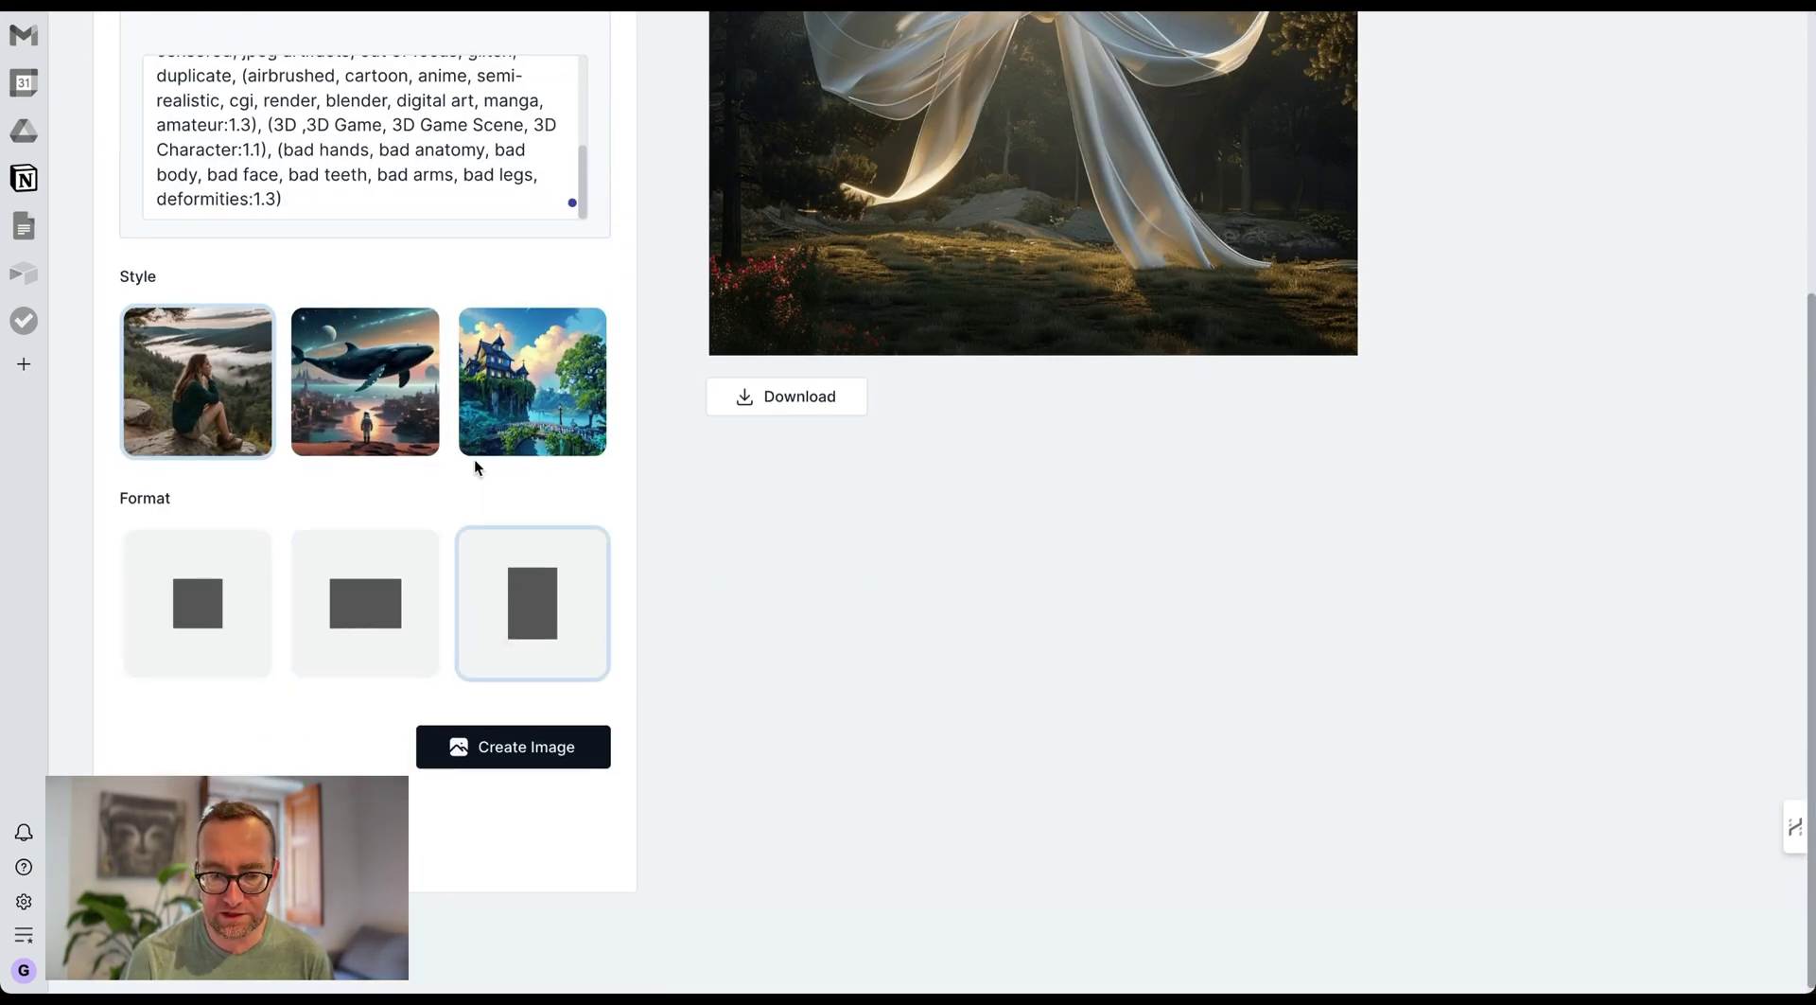
Step: Enter the image prompt "asian market it tokyo. neon sign with the words "The Bot". night"
scroll(557, 407, "down", 1)
scroll(557, 407, "up", 5)
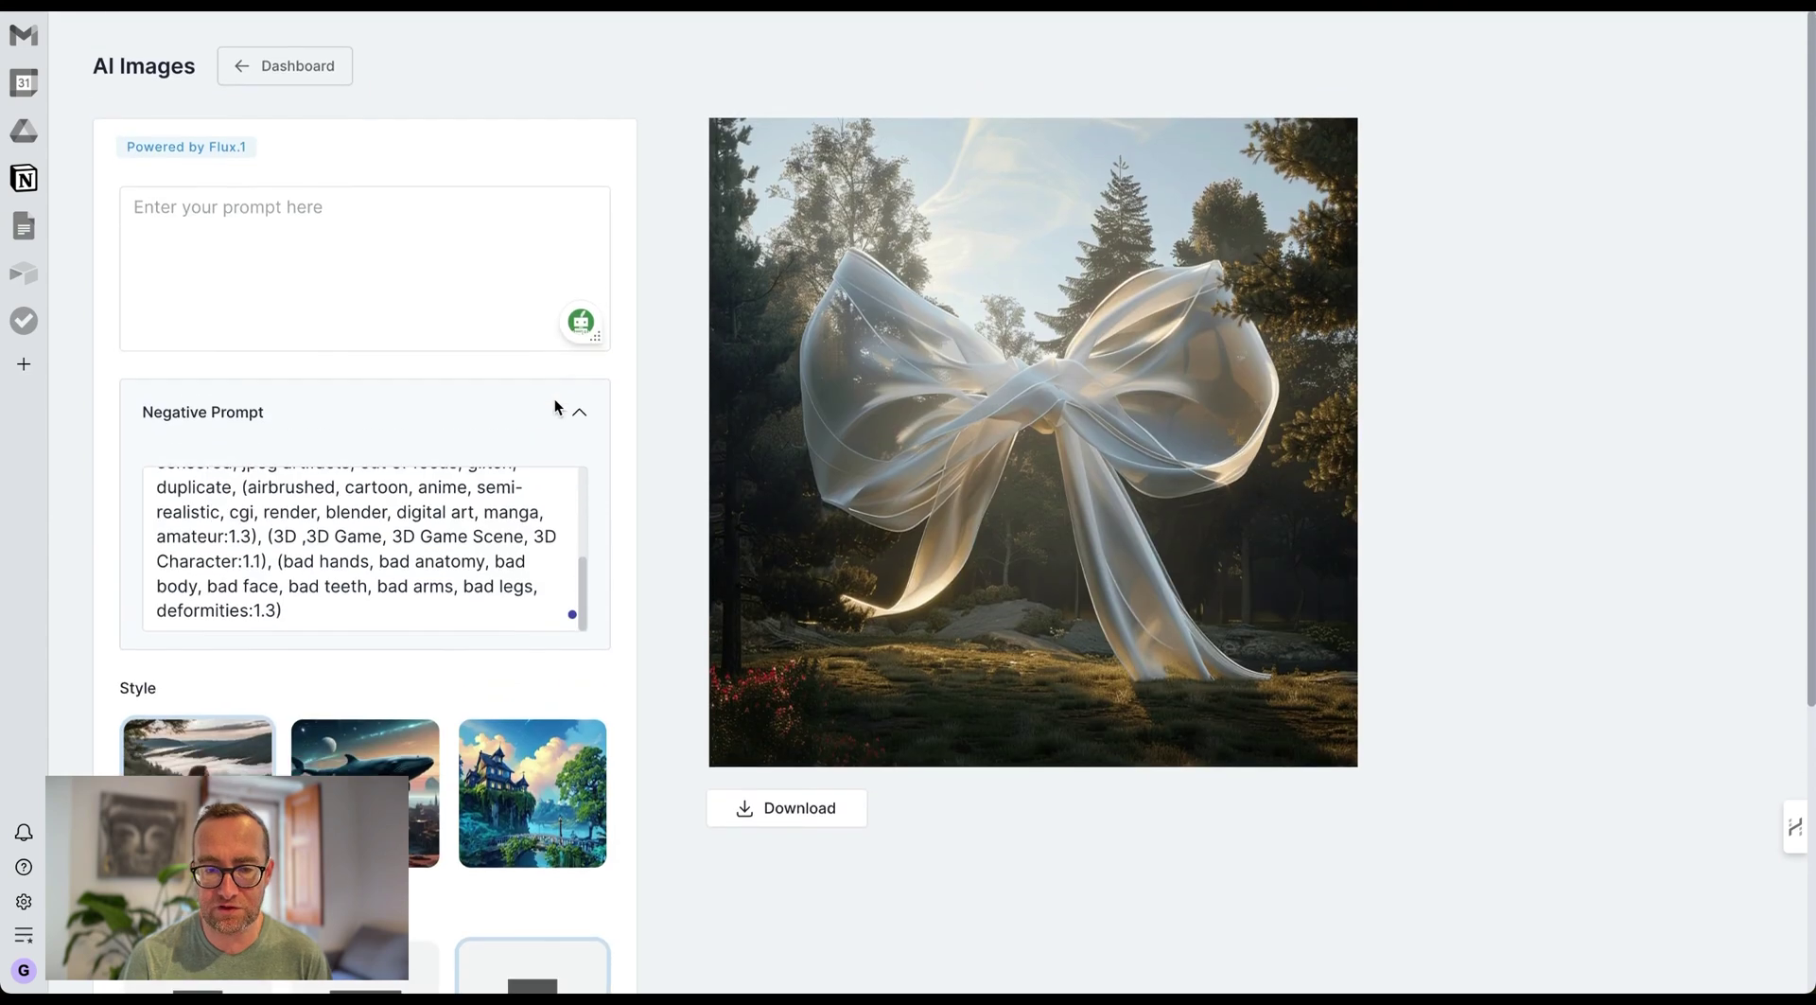
left_click(223, 217)
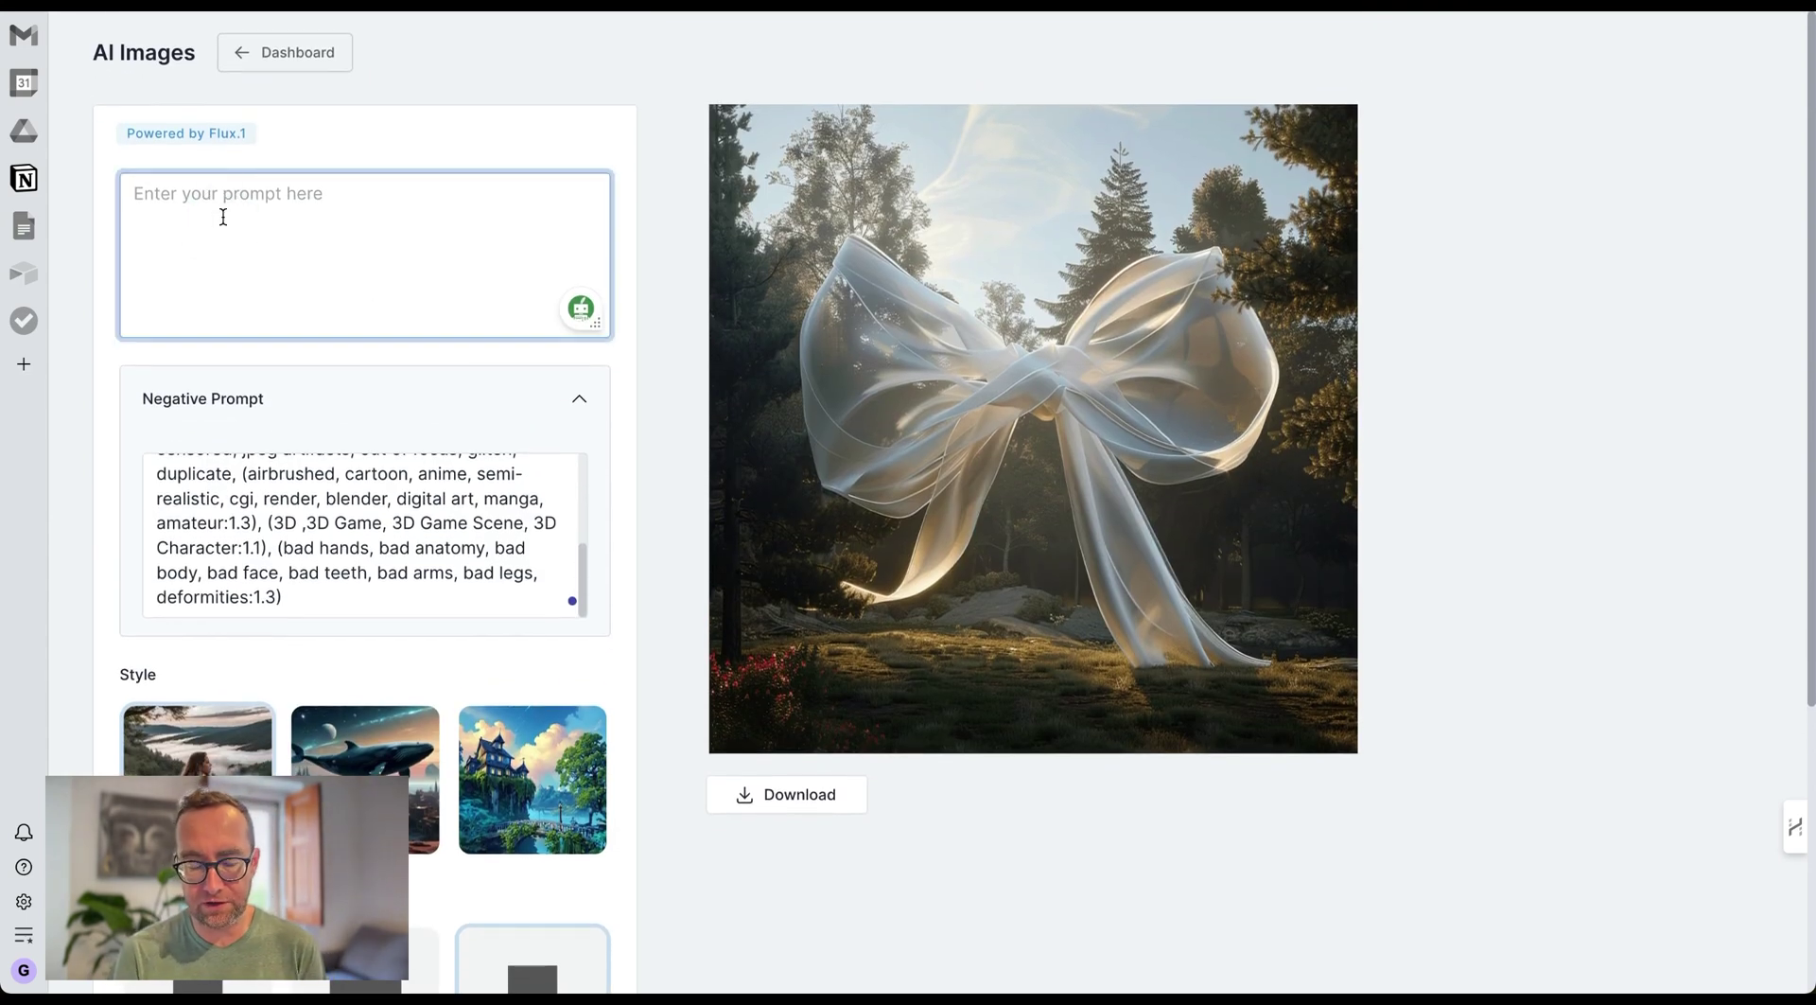
type("a")
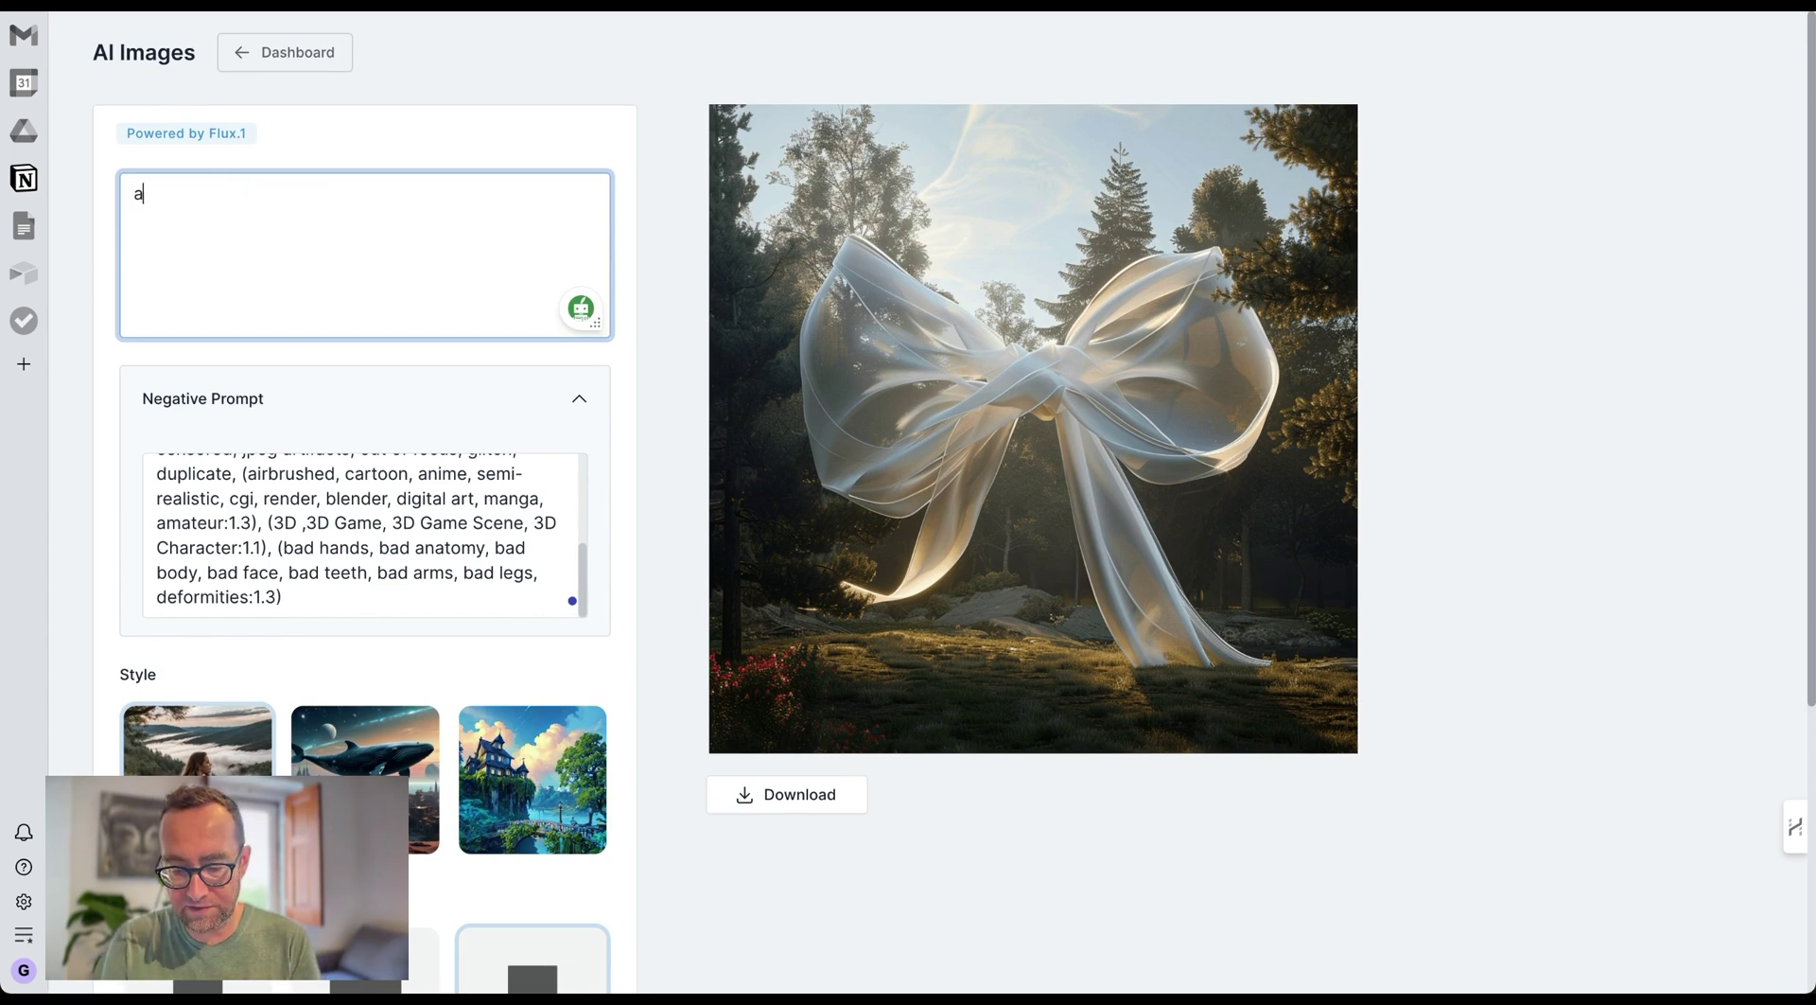
type("sian market ")
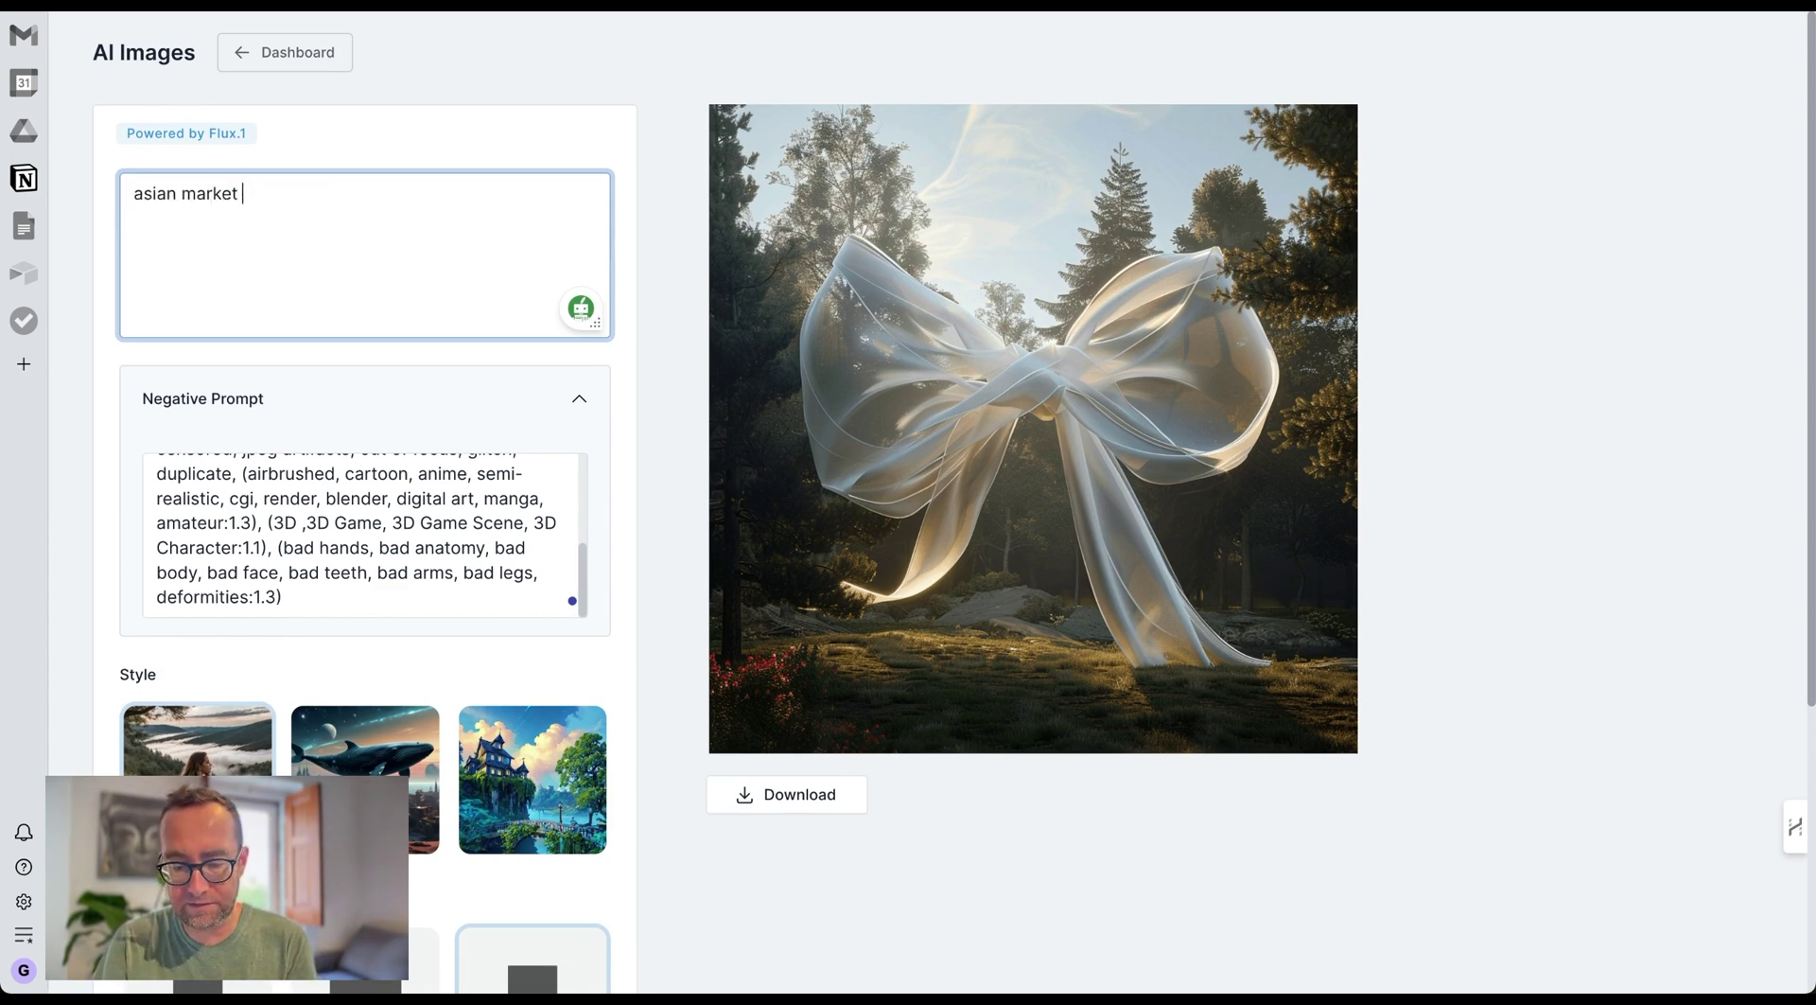
type("it tokyp.")
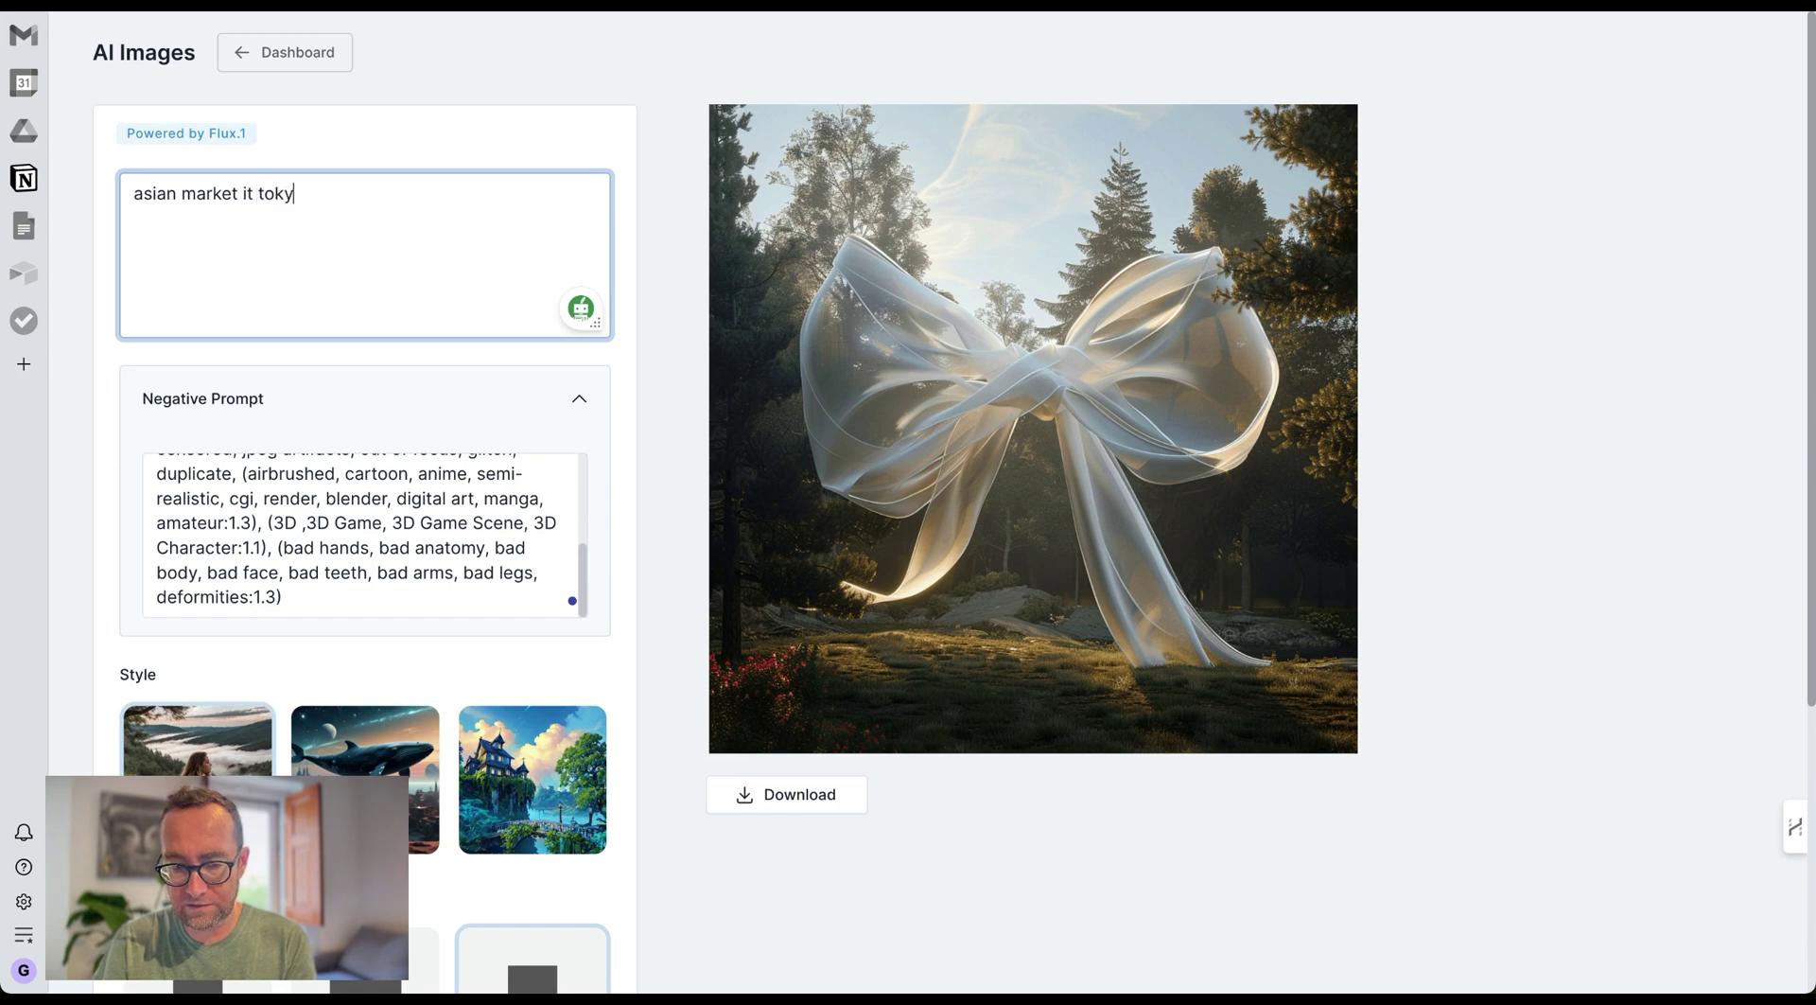
key("BackSpace")
key("BackSpace")
type("o.")
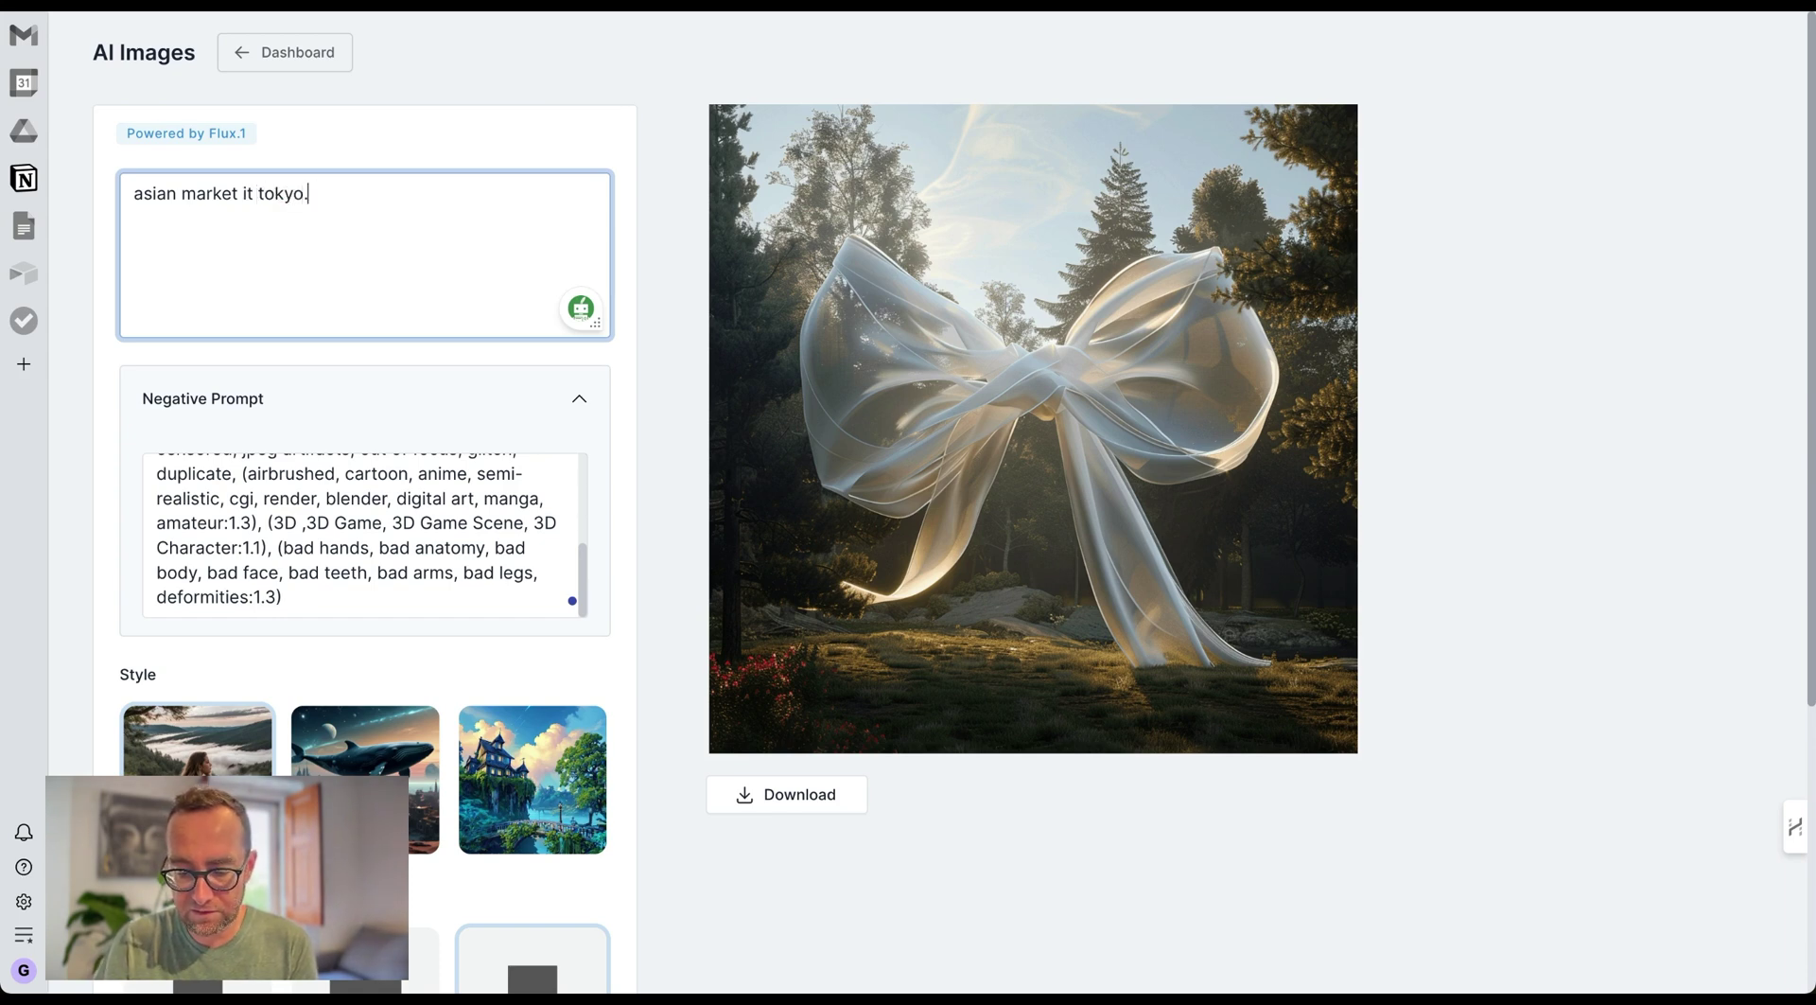
type(" neon sign")
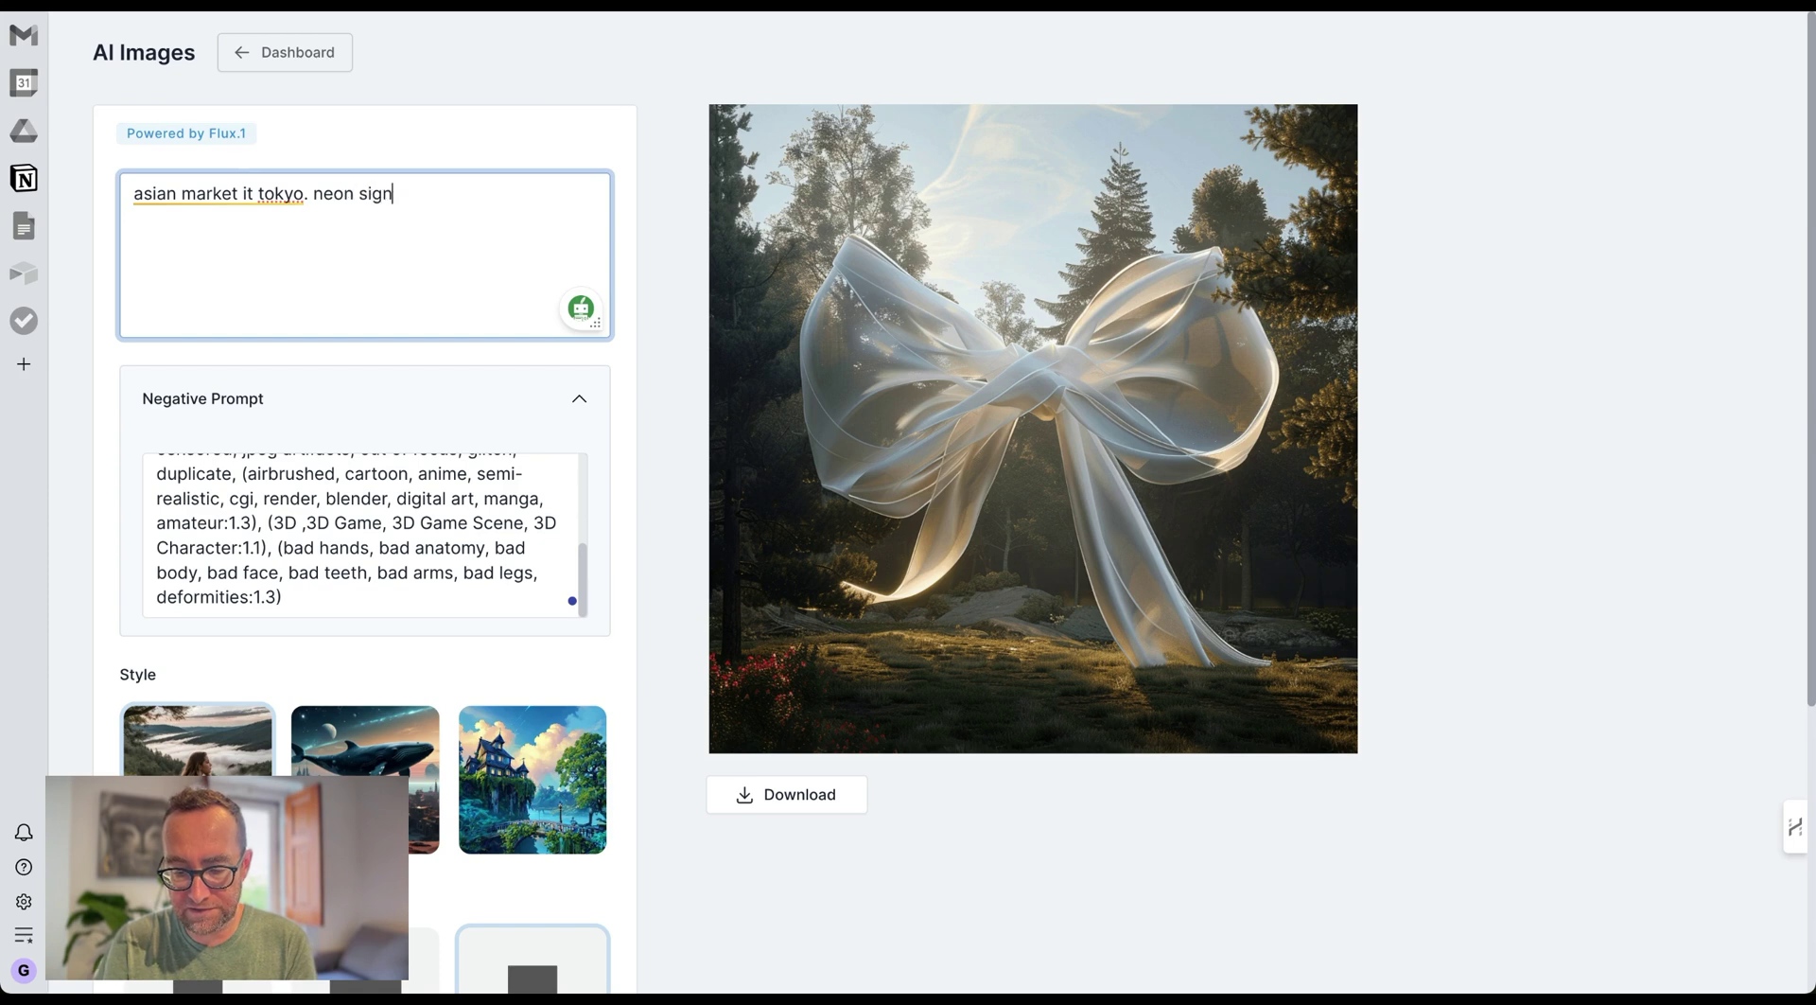
type(" with the ")
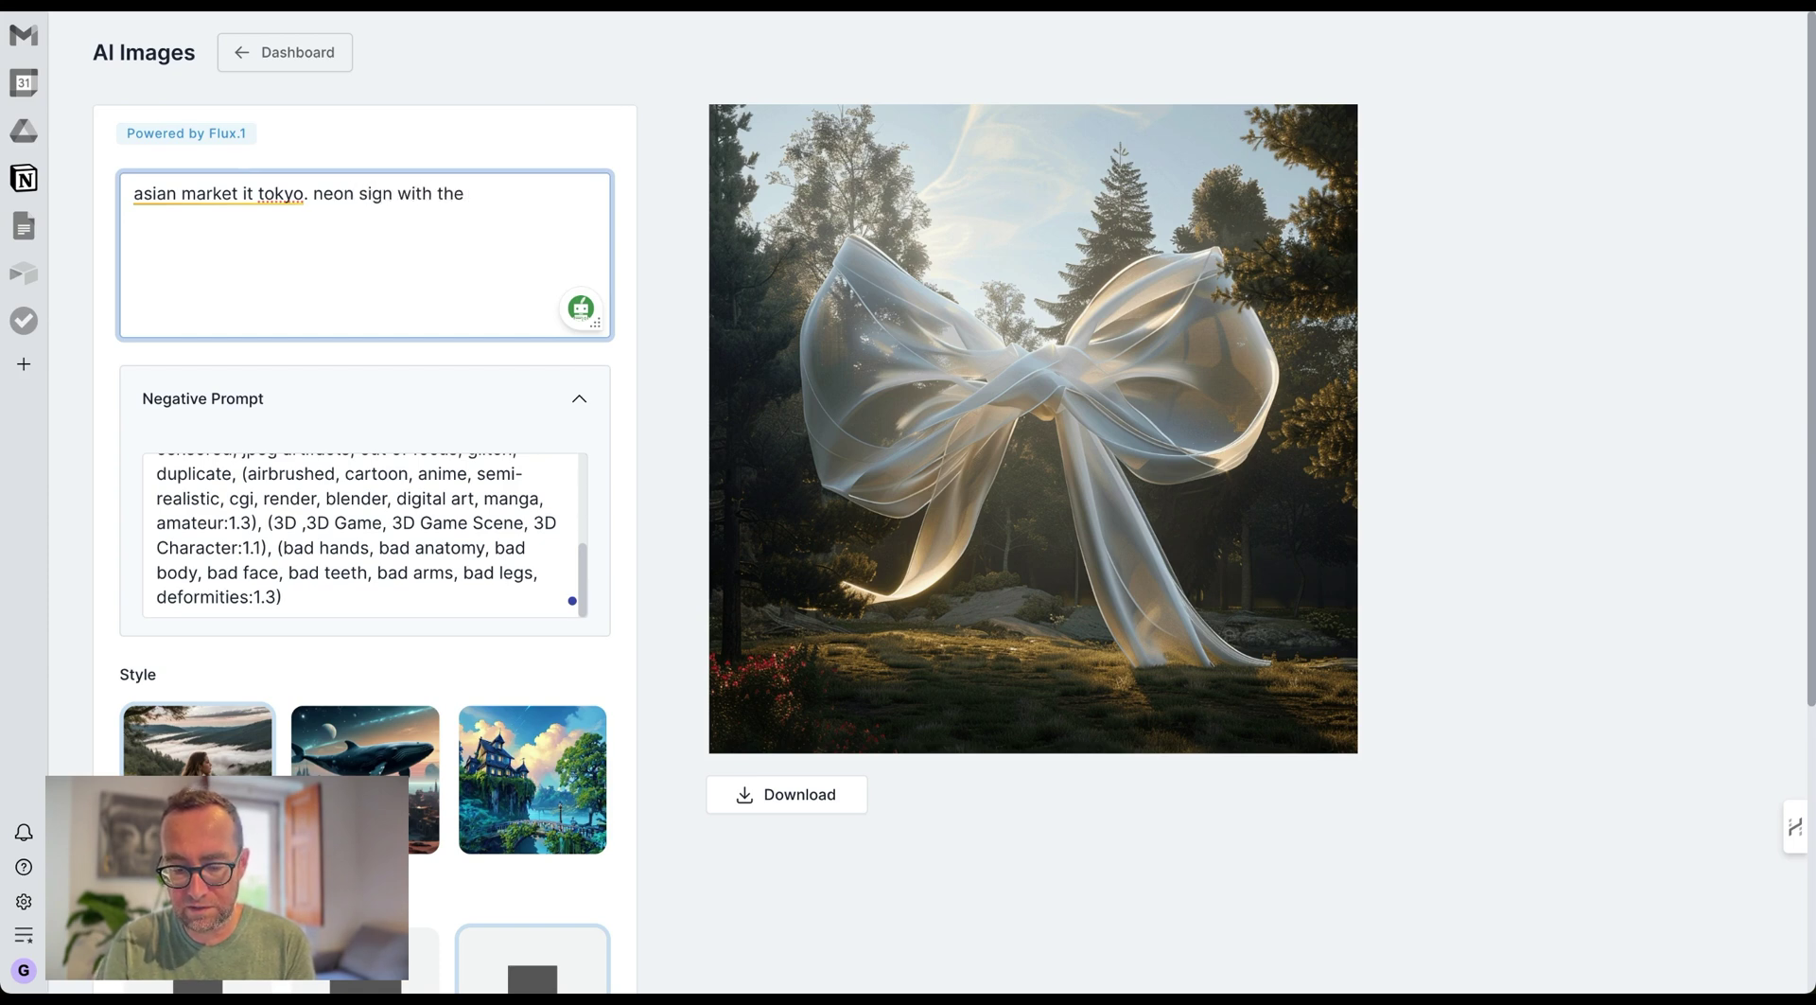
type("words \"The")
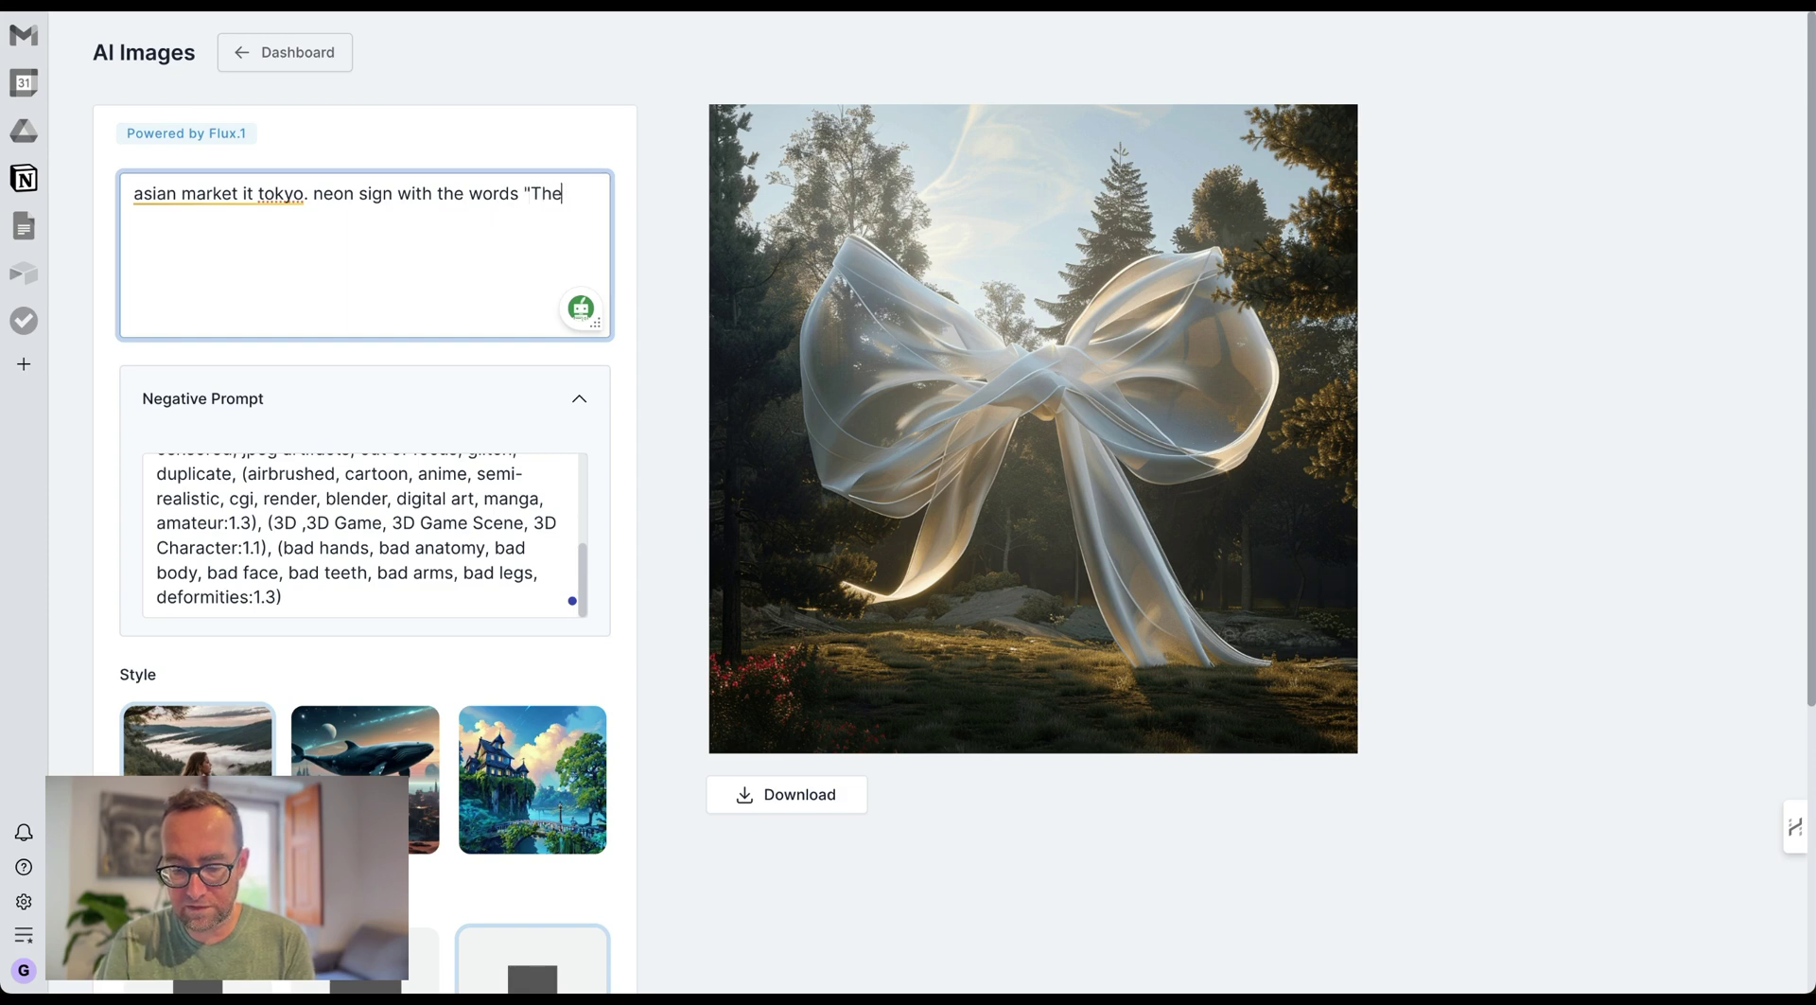
type(" Bot\". night")
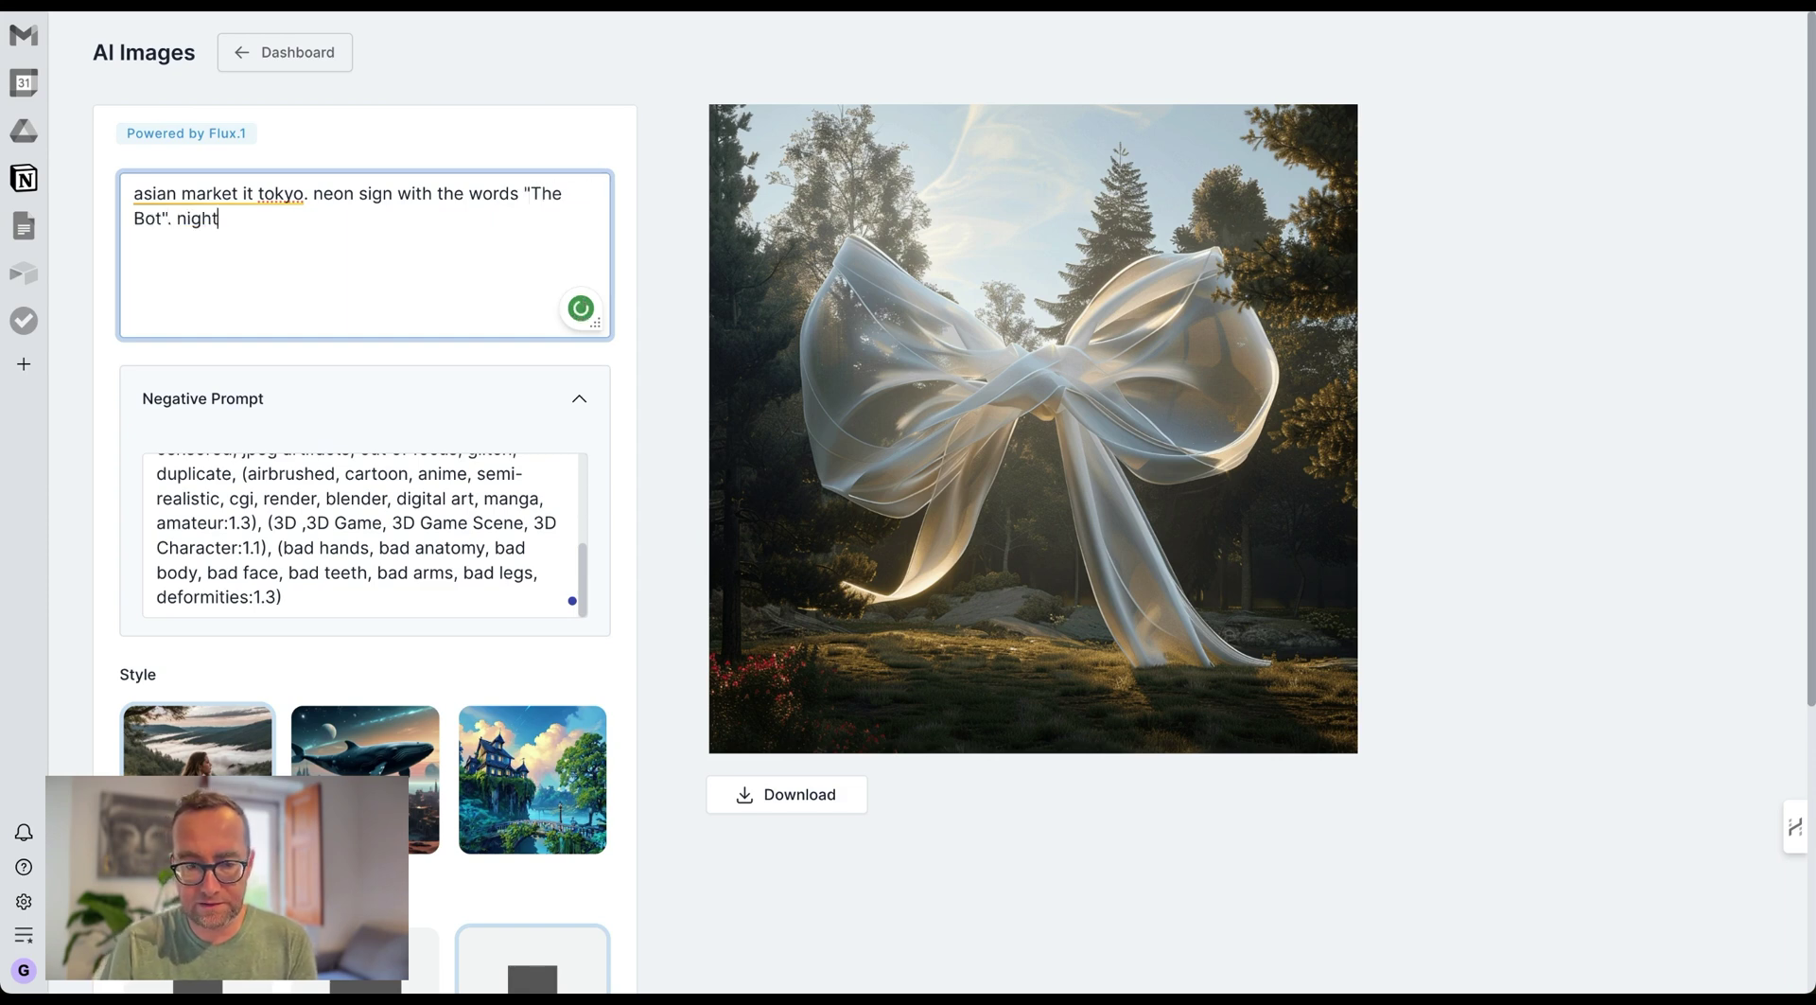
Step: Set the image format to landscape and create the image from the prompt
scroll(429, 417, "down", 5)
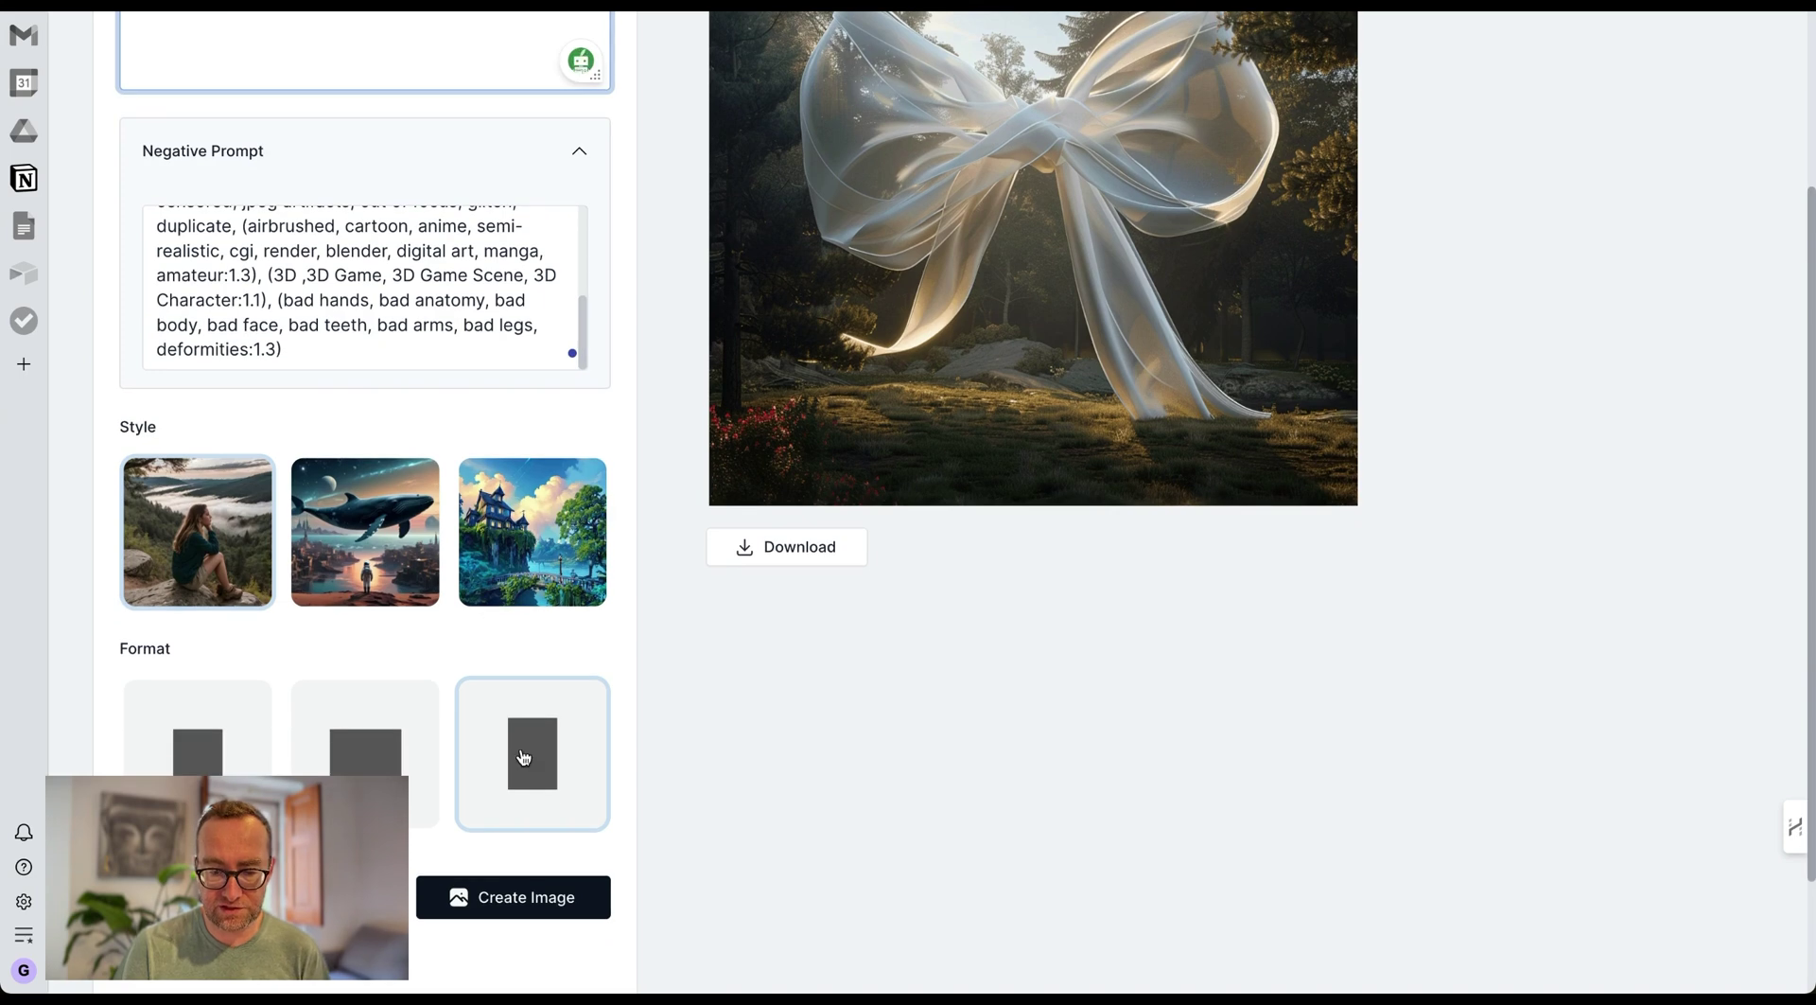
left_click(390, 627)
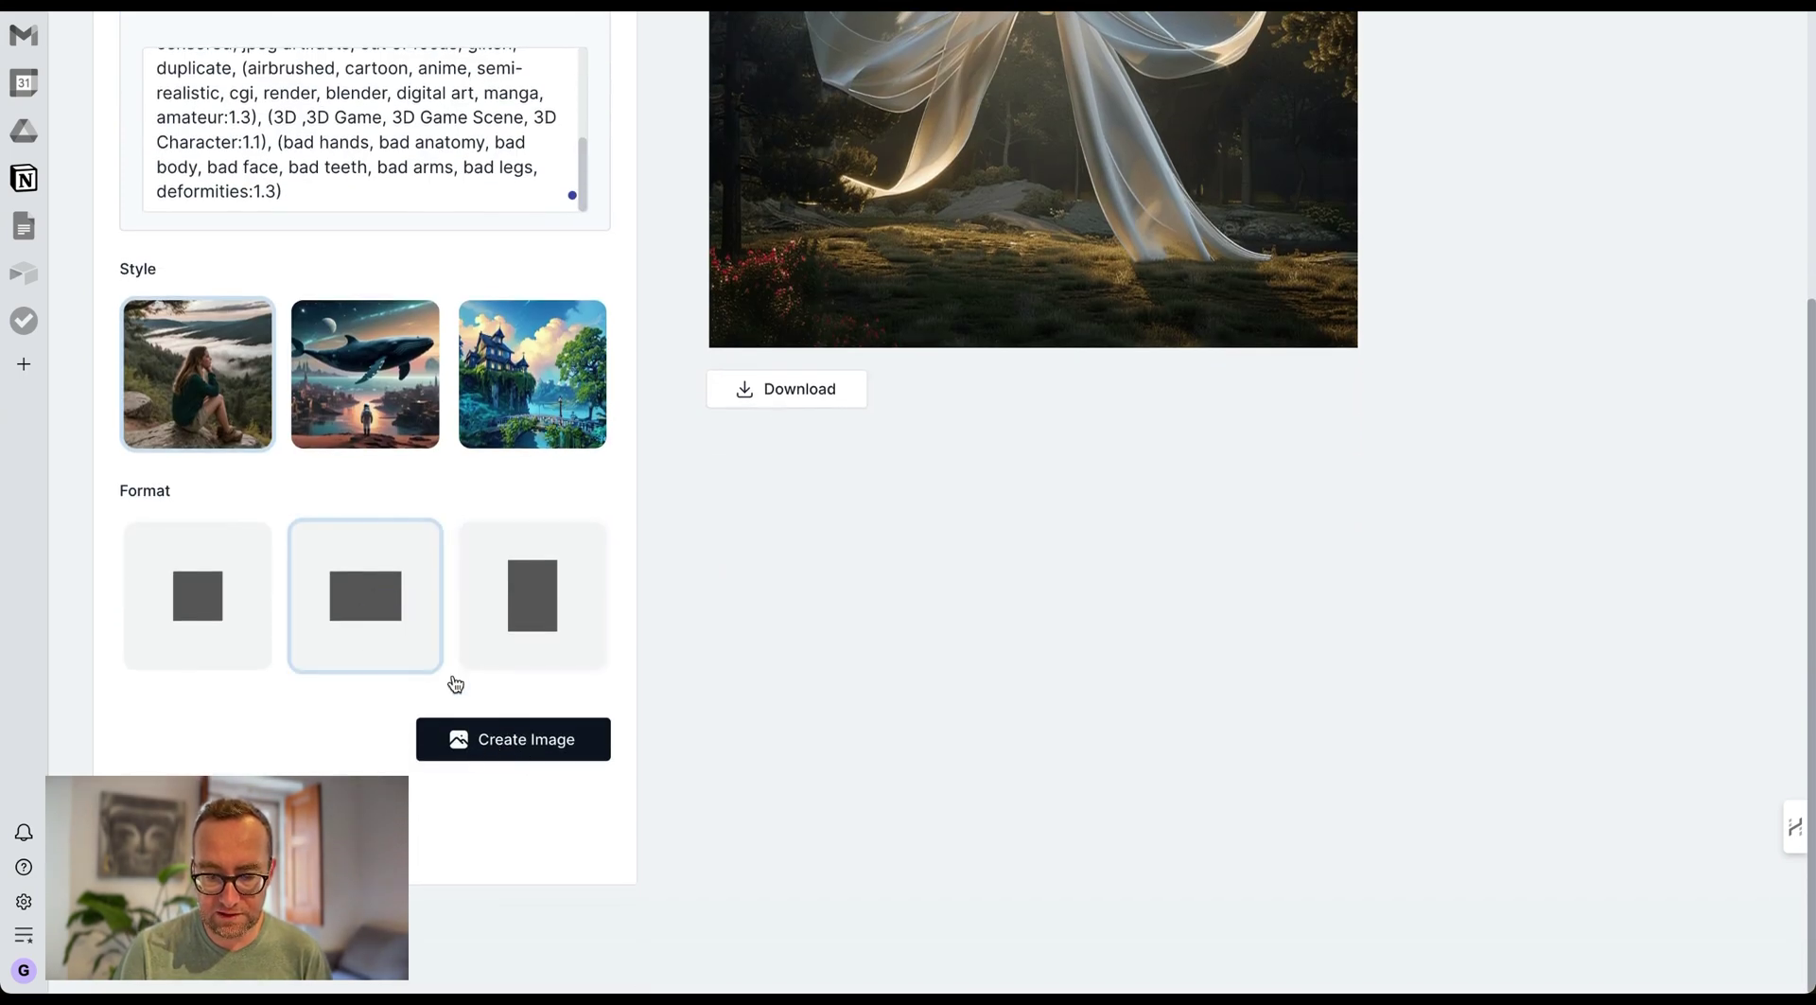
left_click(507, 740)
scroll(956, 593, "up", 2)
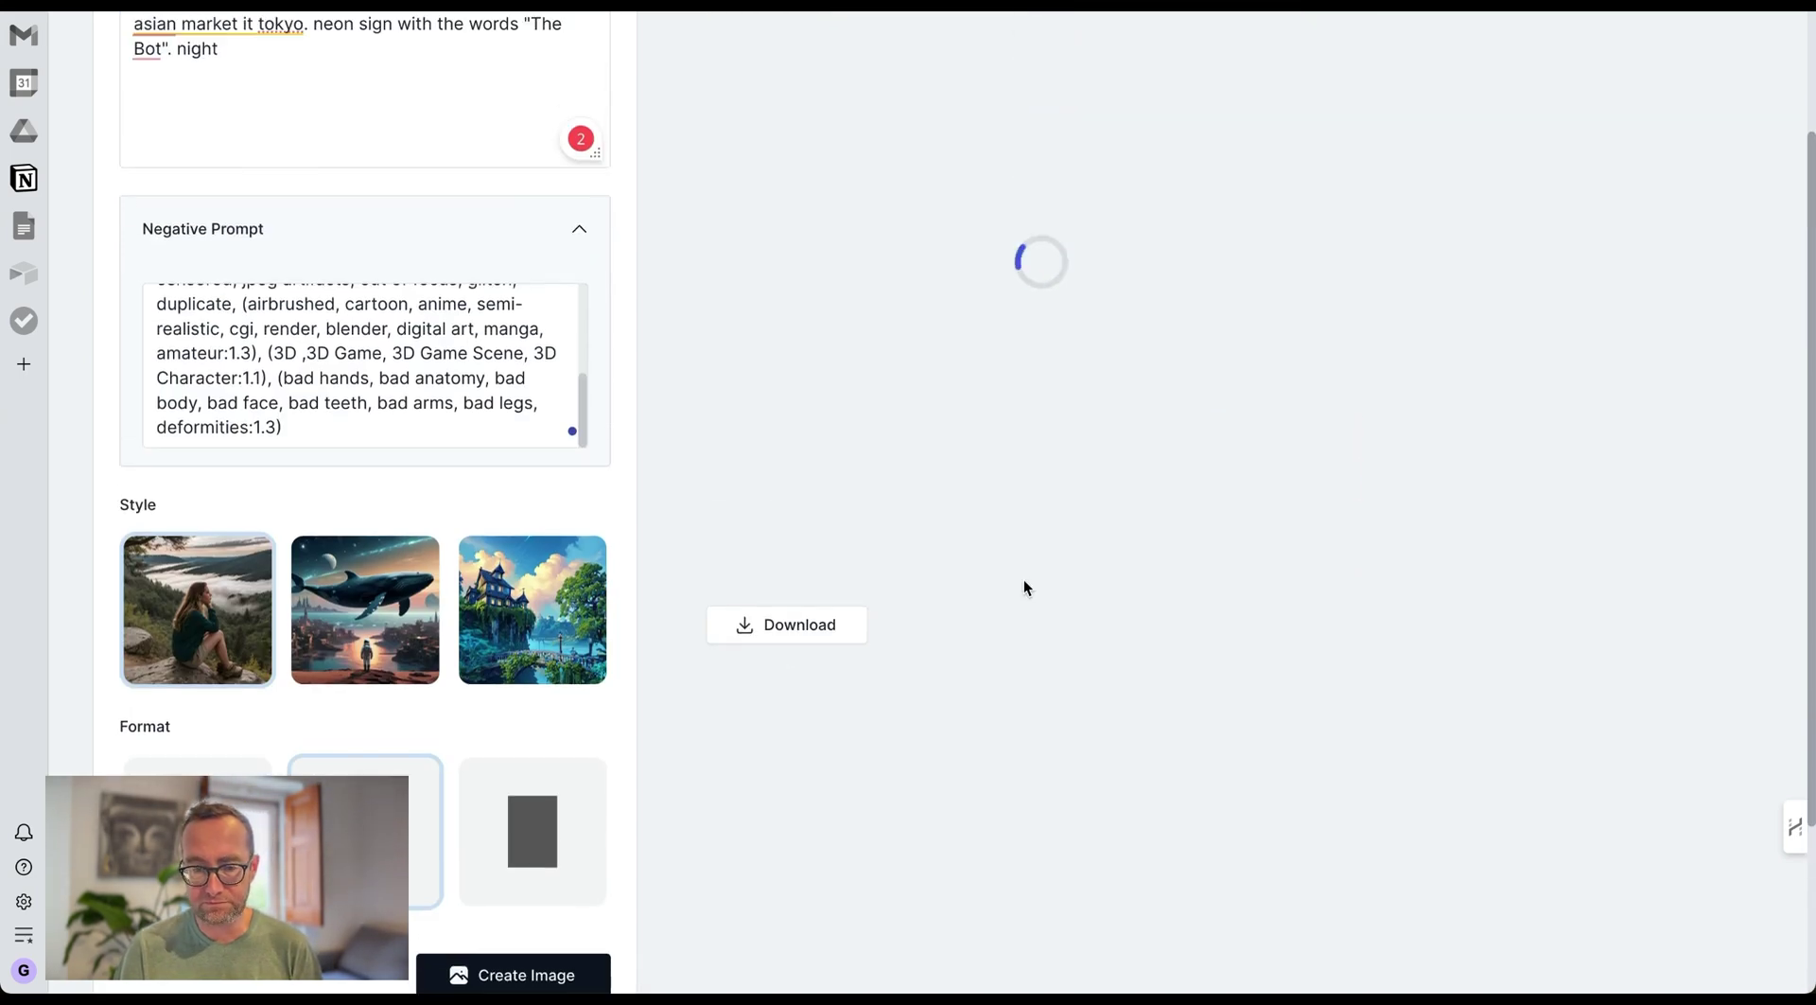
scroll(1024, 588, "up", 2)
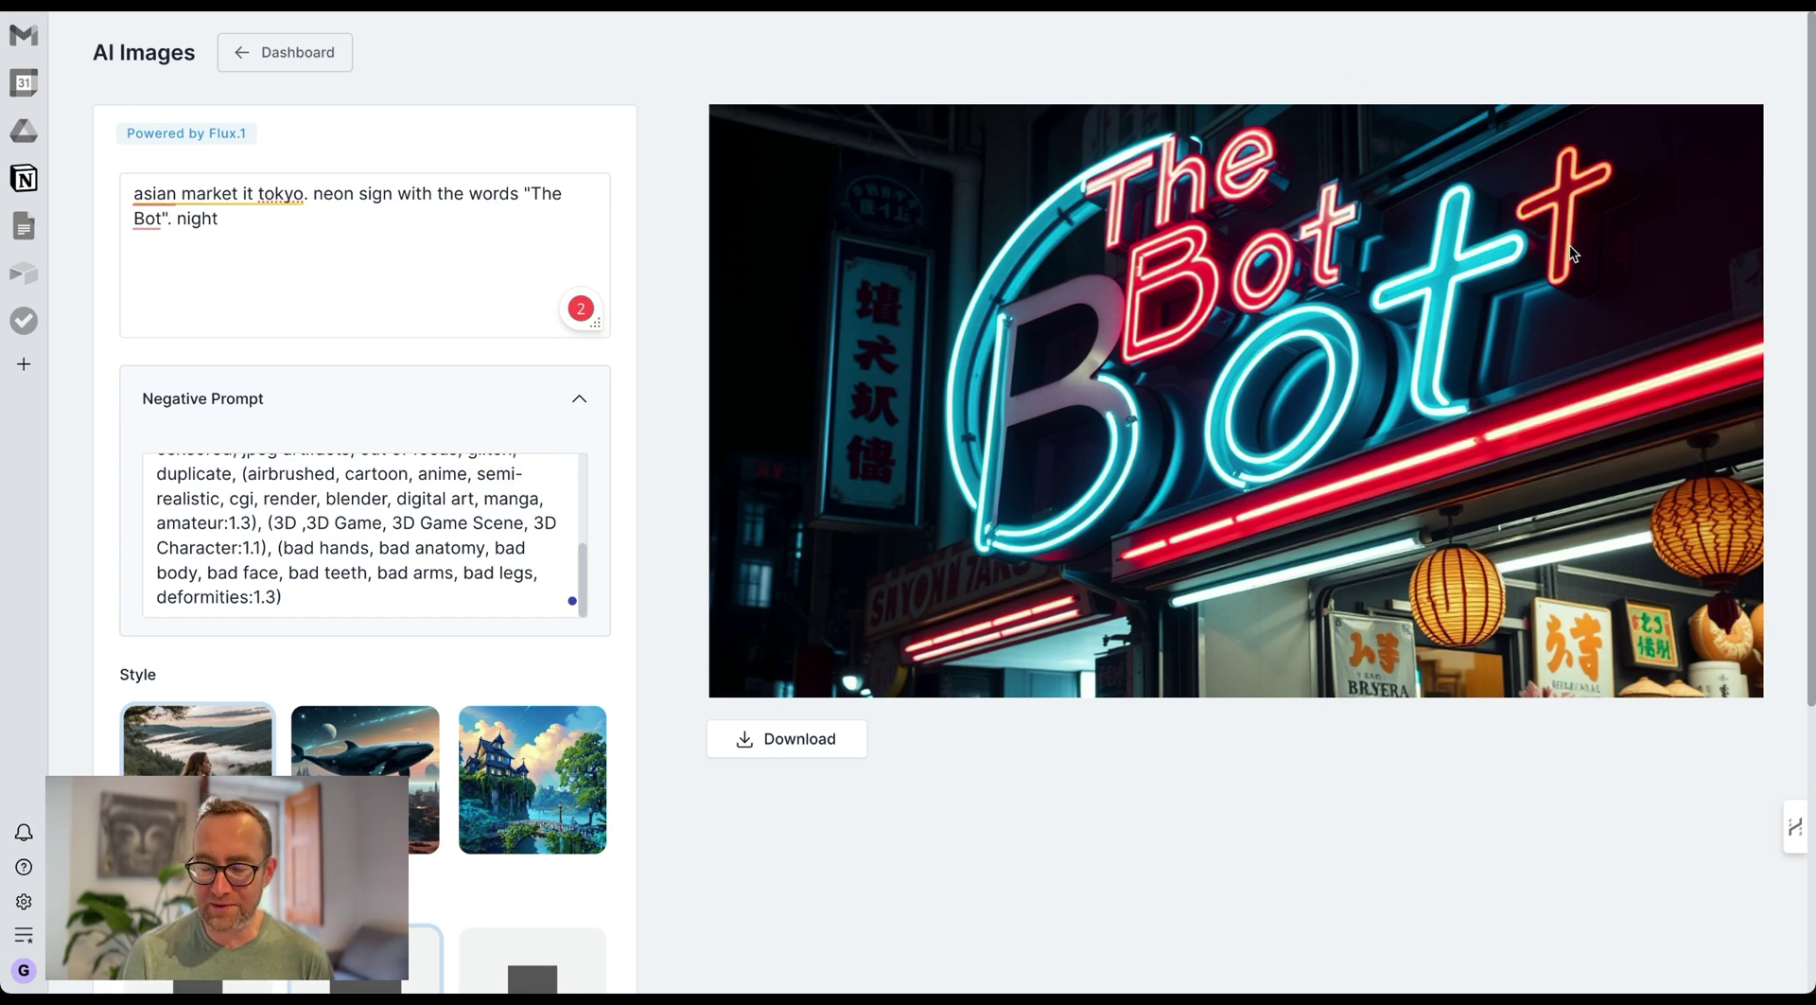
Step: Download the generated neon sign image and return to the dashboard
left_click(352, 275)
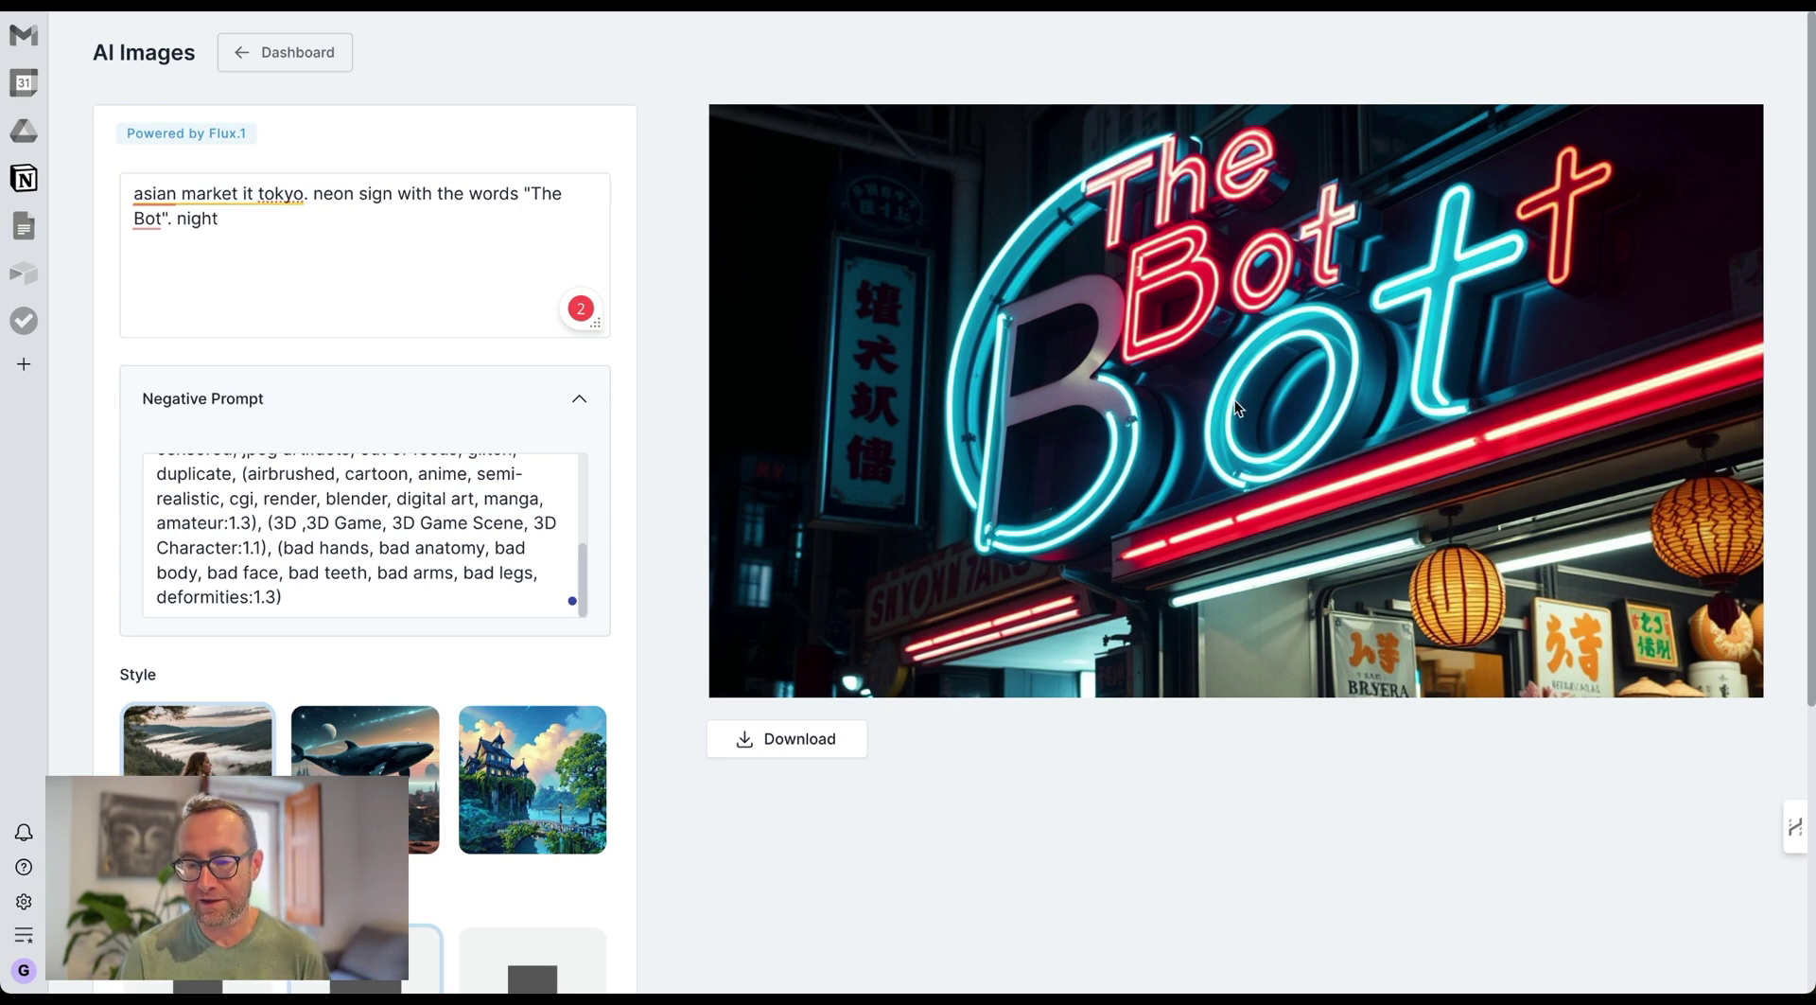
left_click(787, 738)
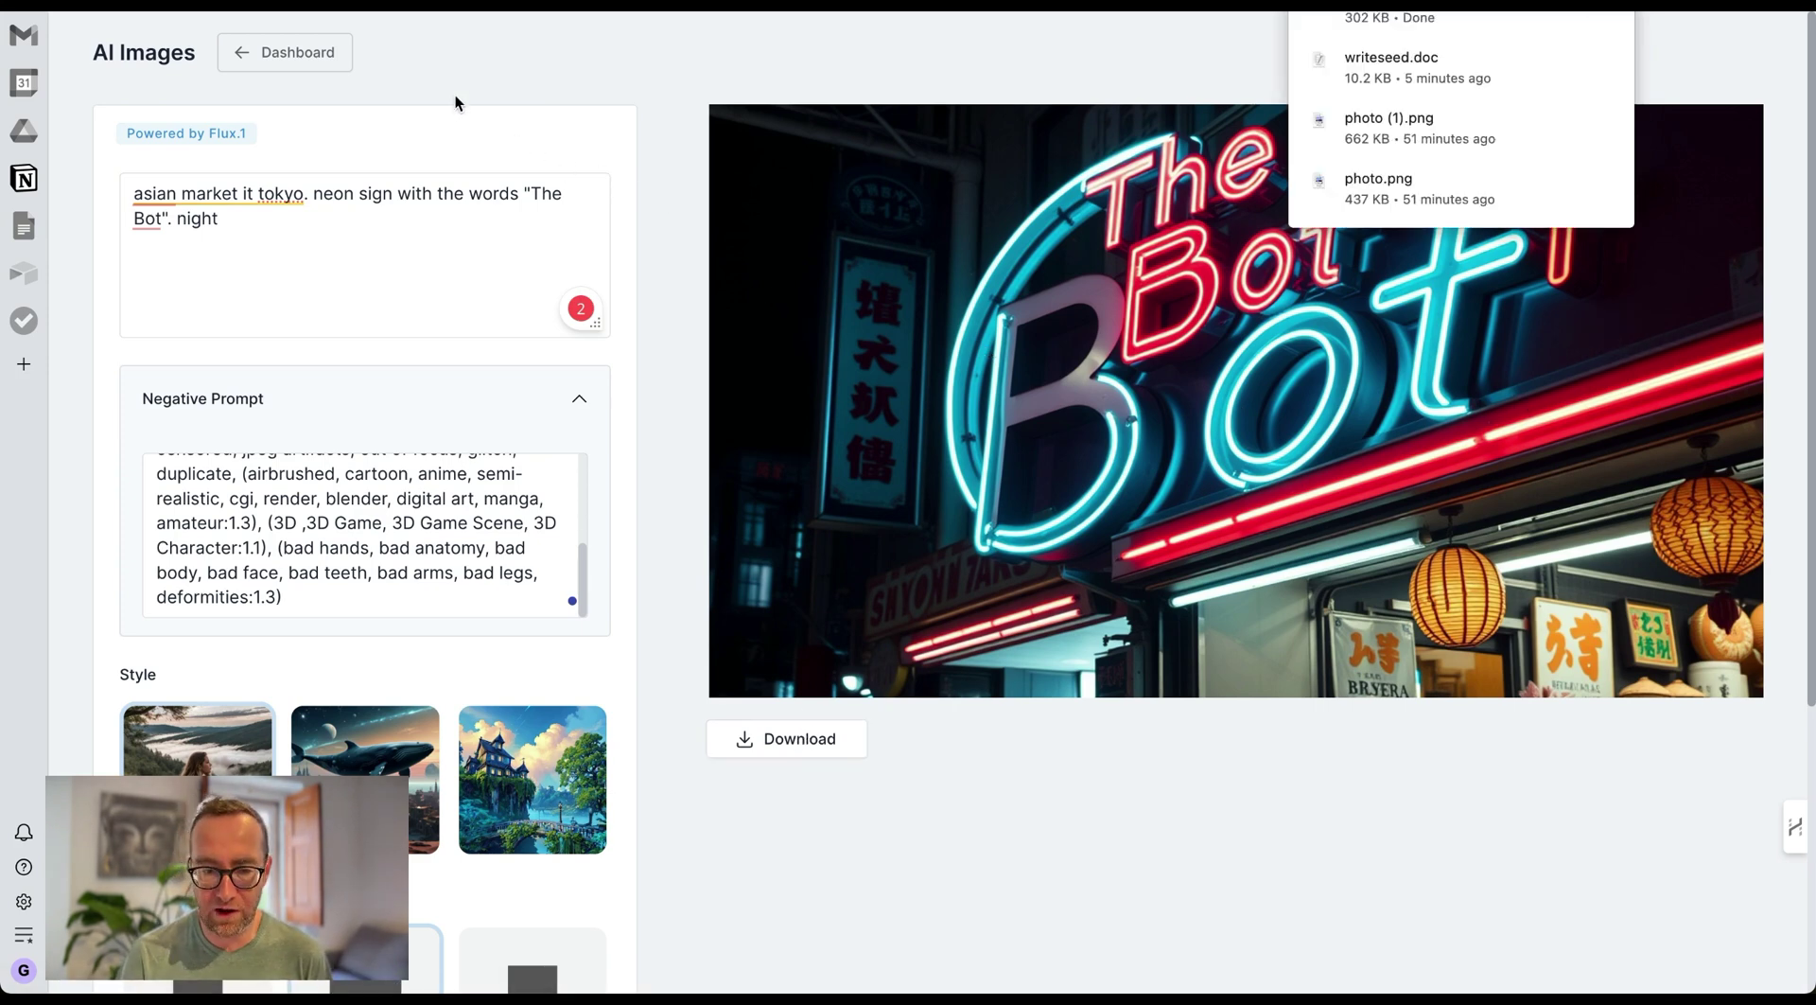
left_click(322, 53)
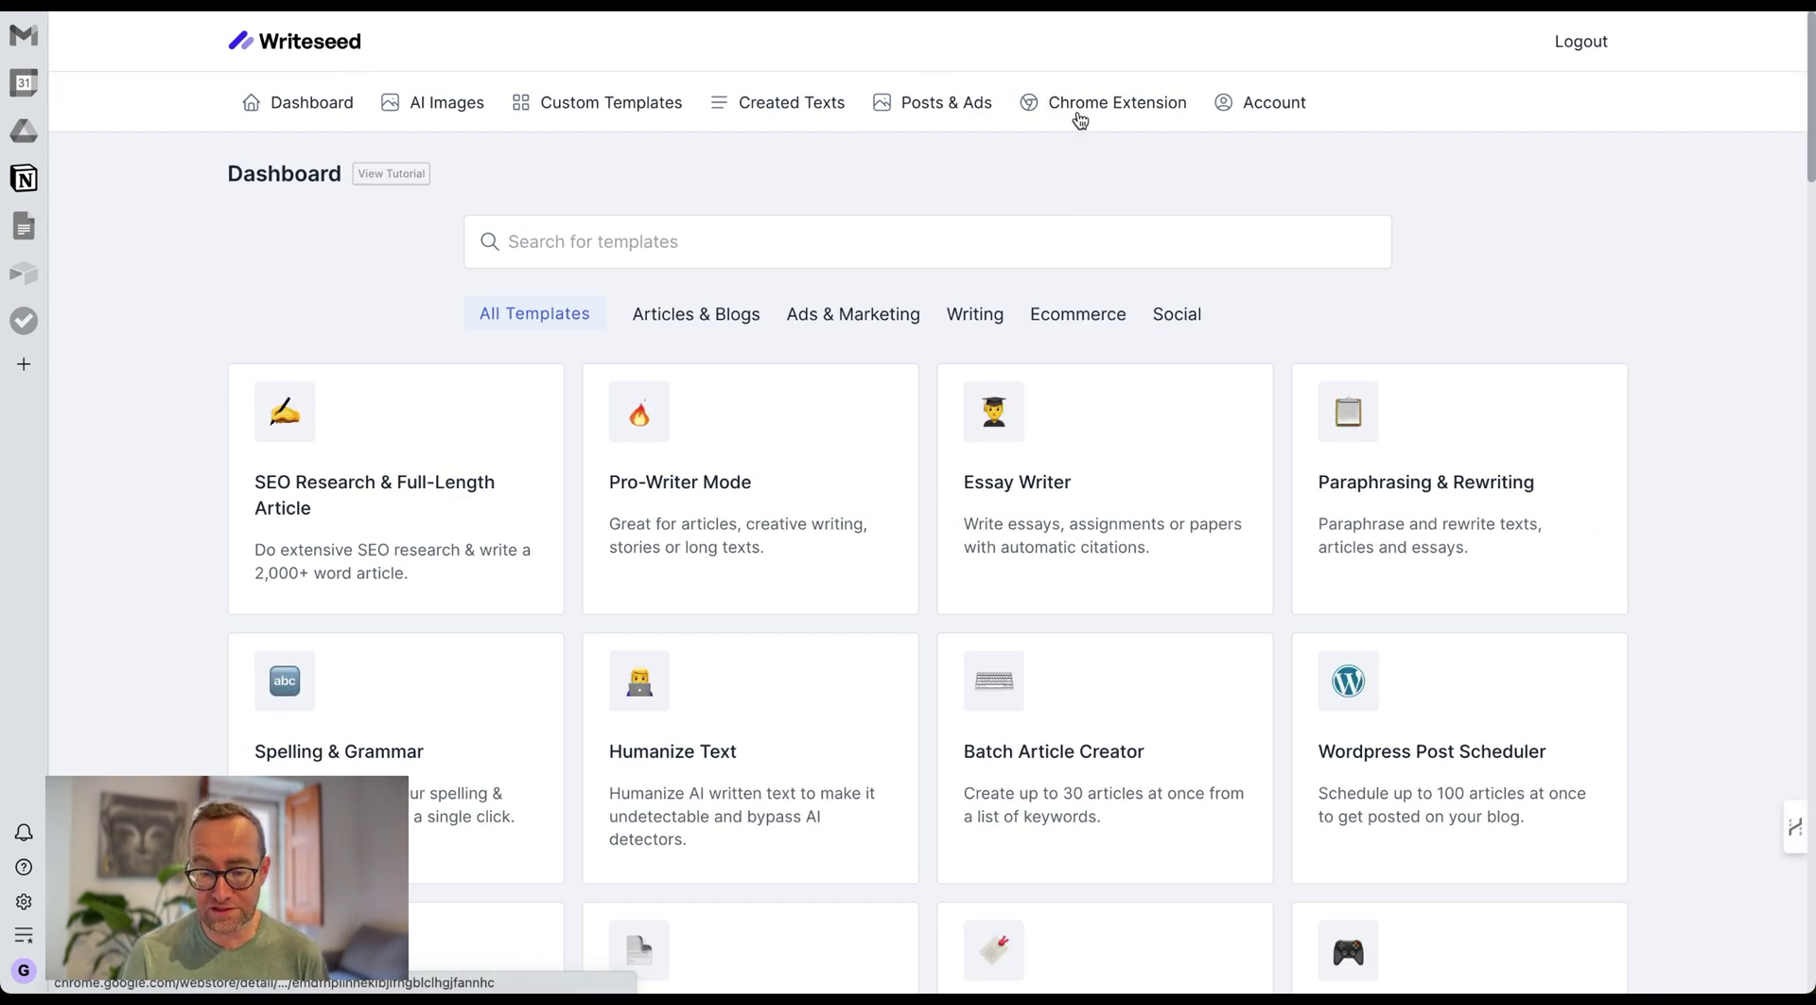
Step: Switch to the browser window with Writeseed's public website and read the homepage's introduction and full-article section
mouse_move(843, 972)
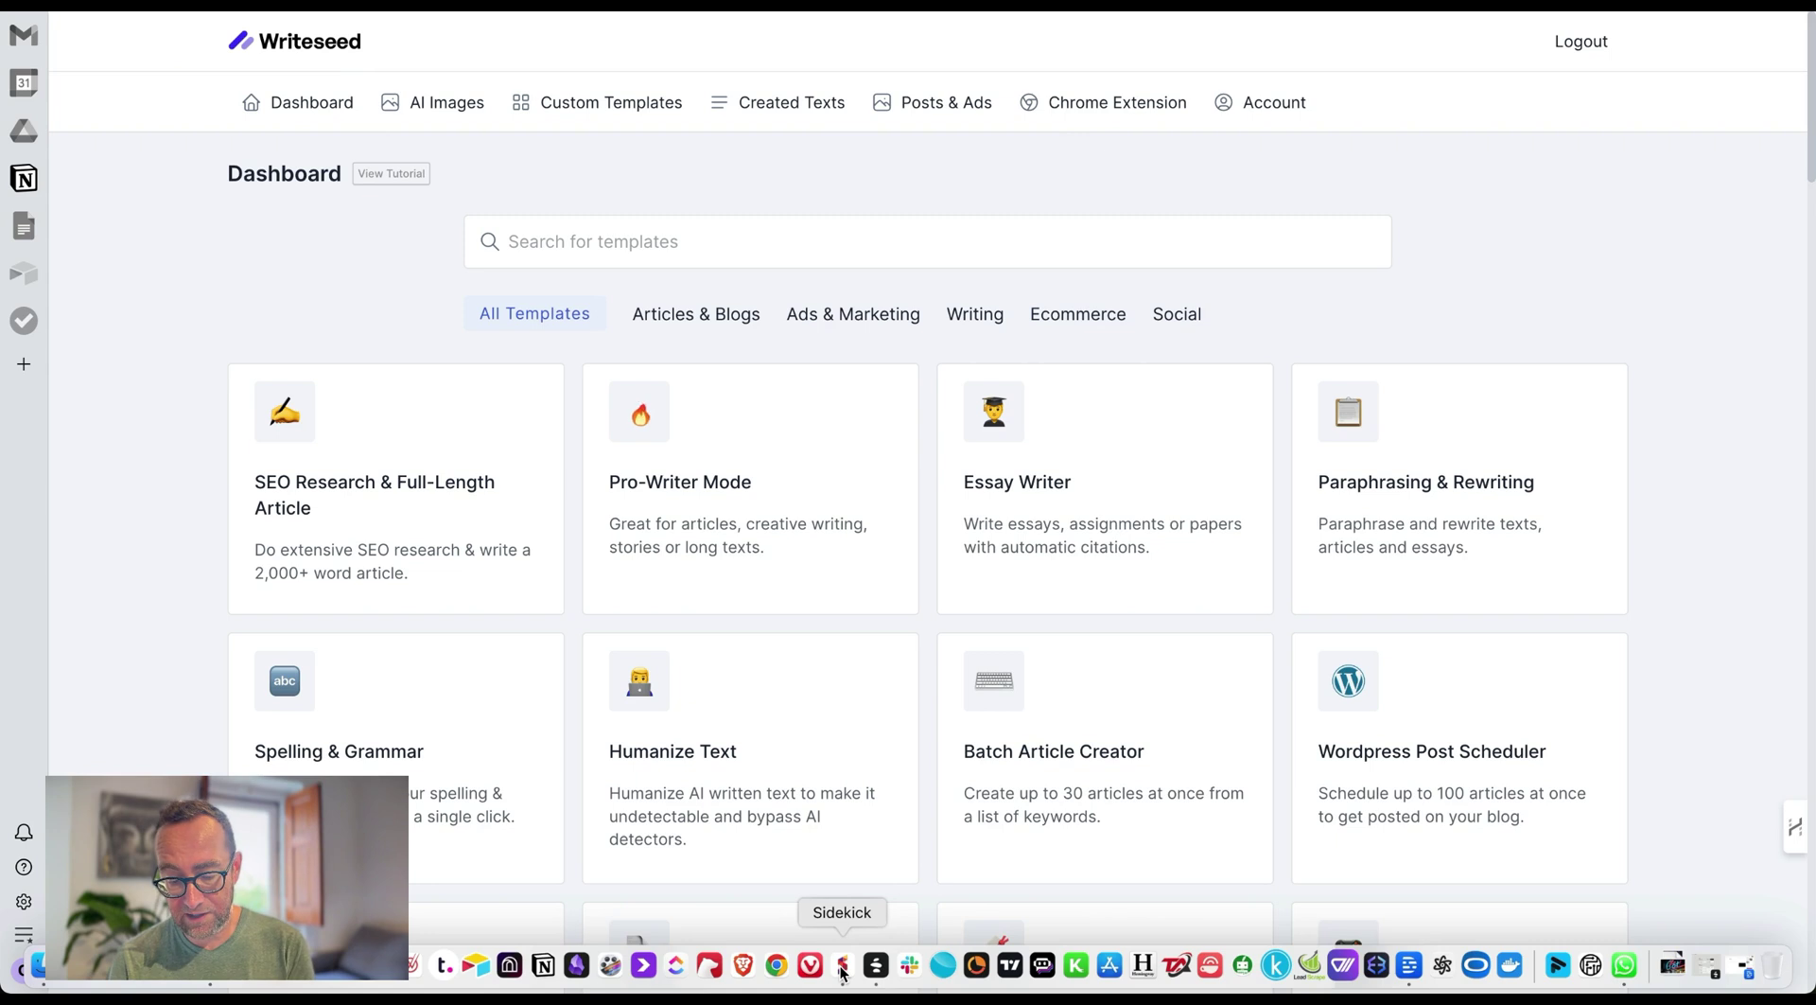
right_click(843, 972)
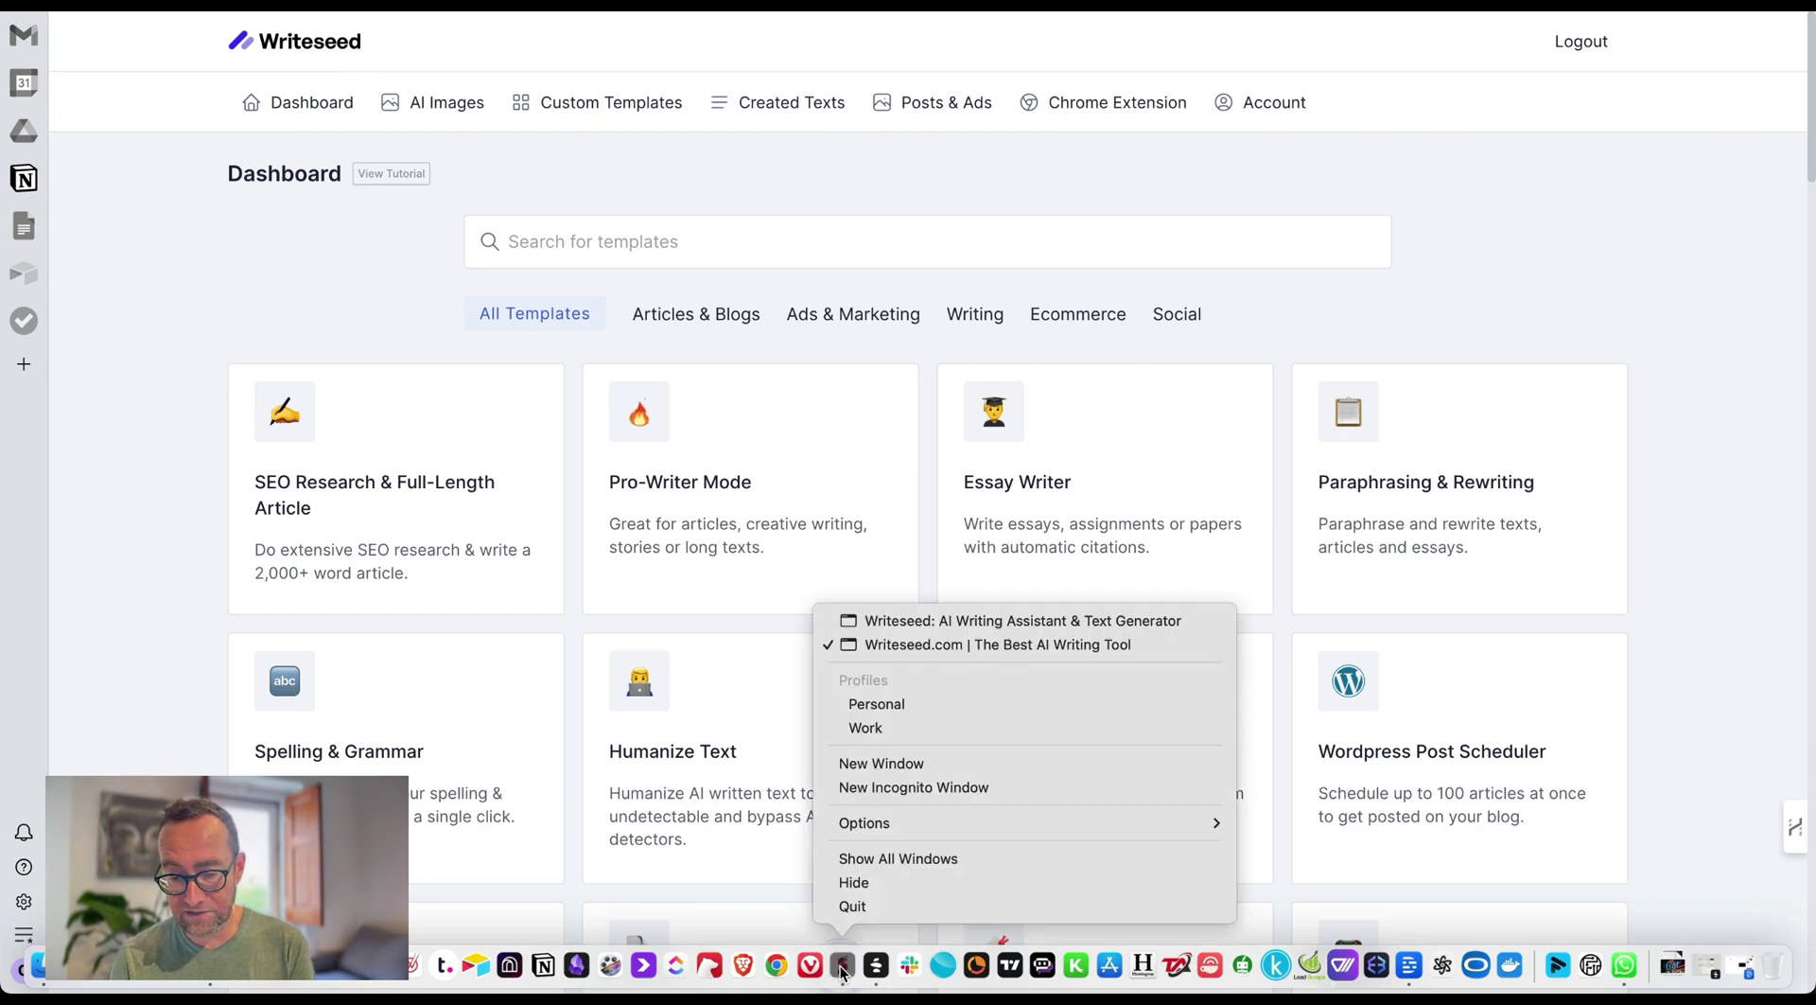
left_click(899, 621)
scroll(599, 295, "down", 4)
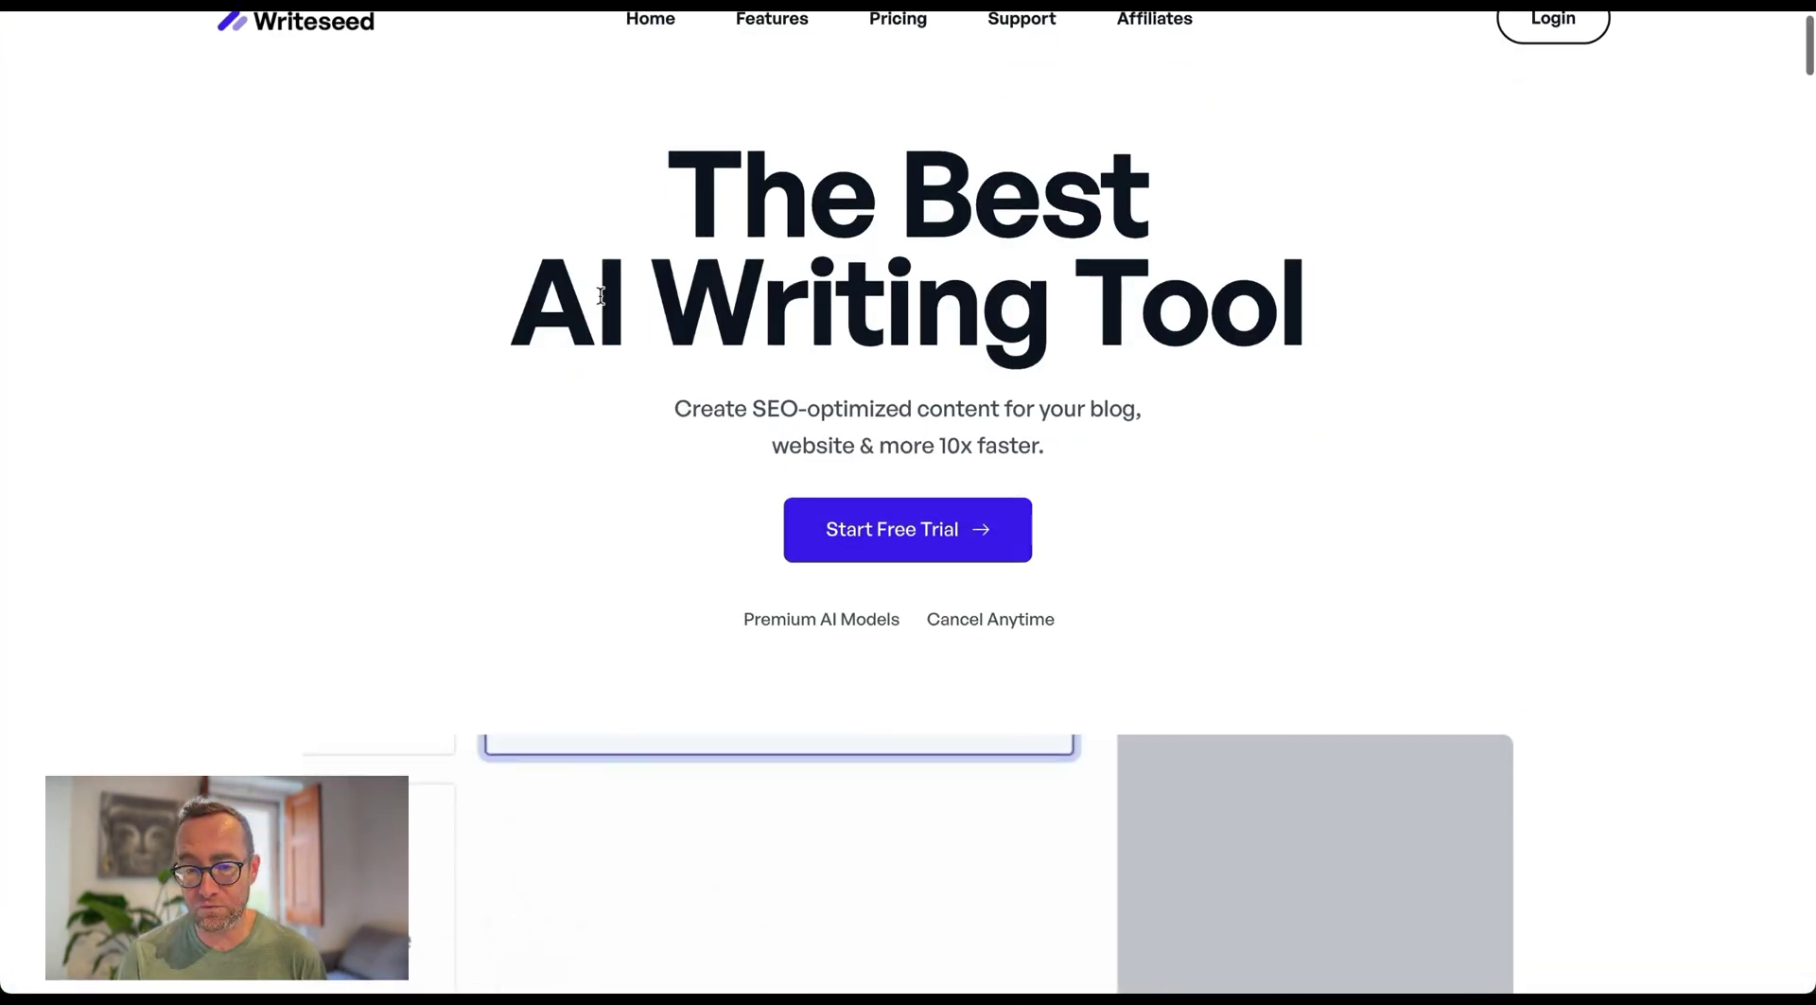
scroll(600, 295, "down", 2)
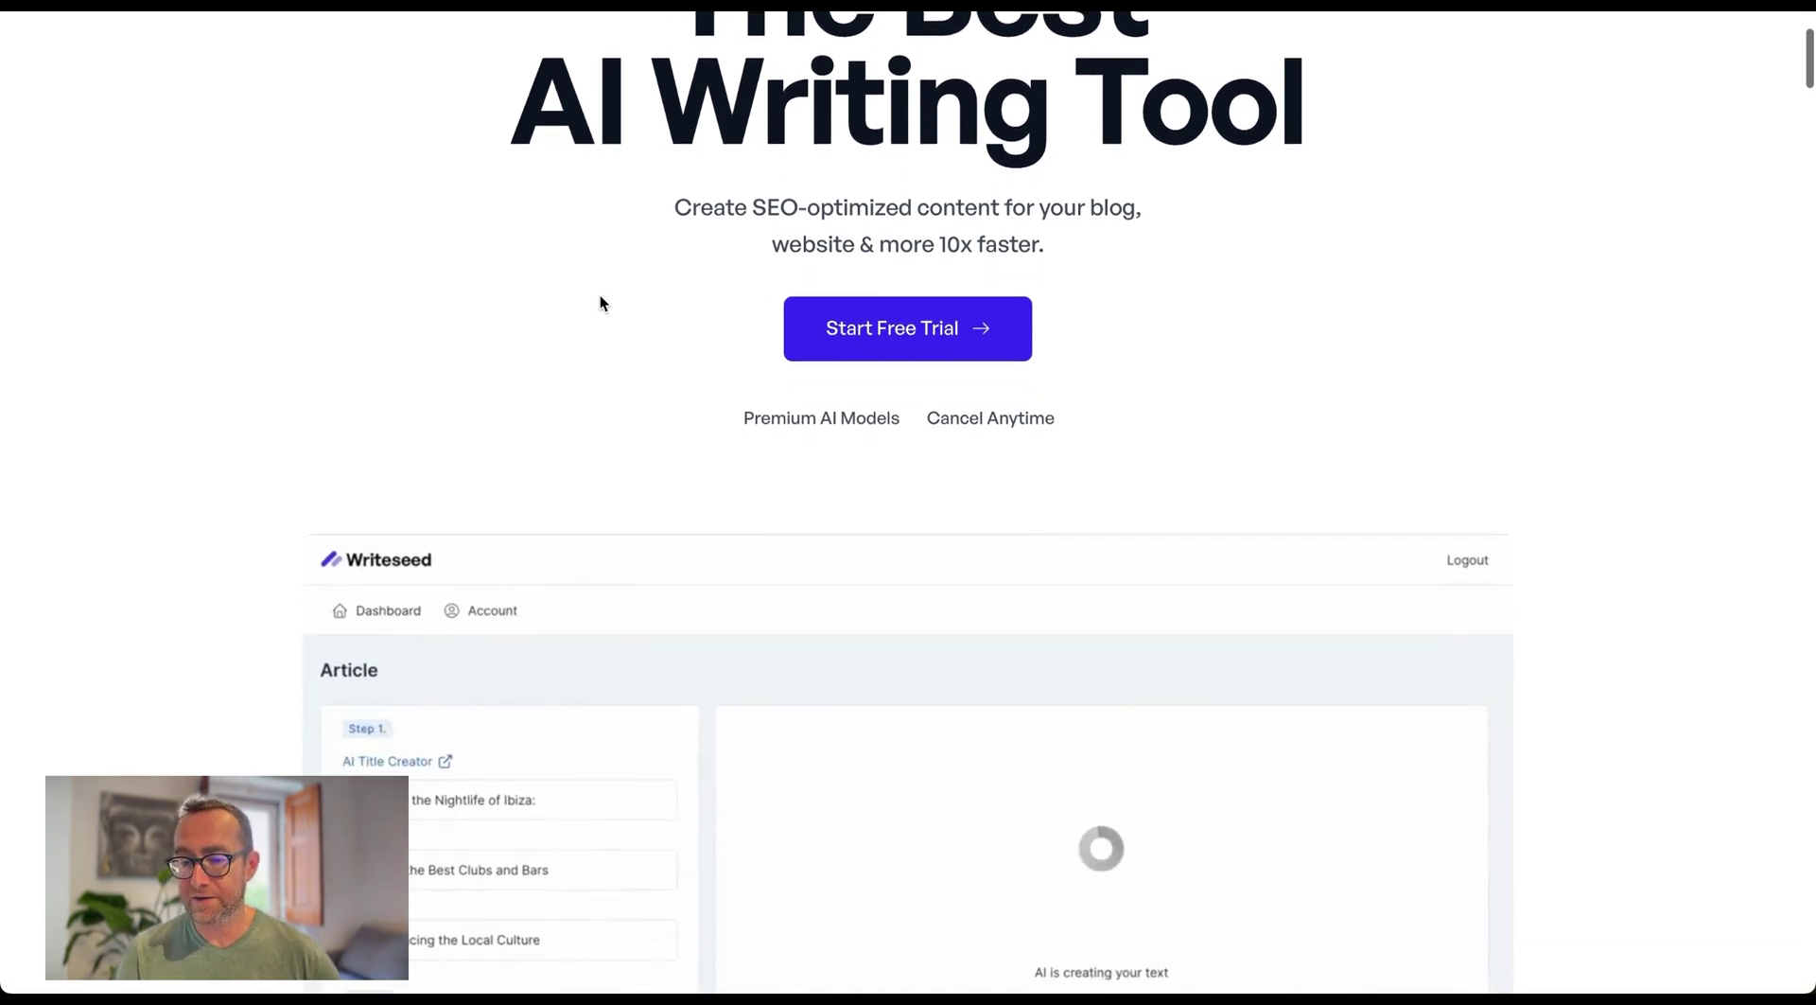
scroll(842, 243, "down", 2)
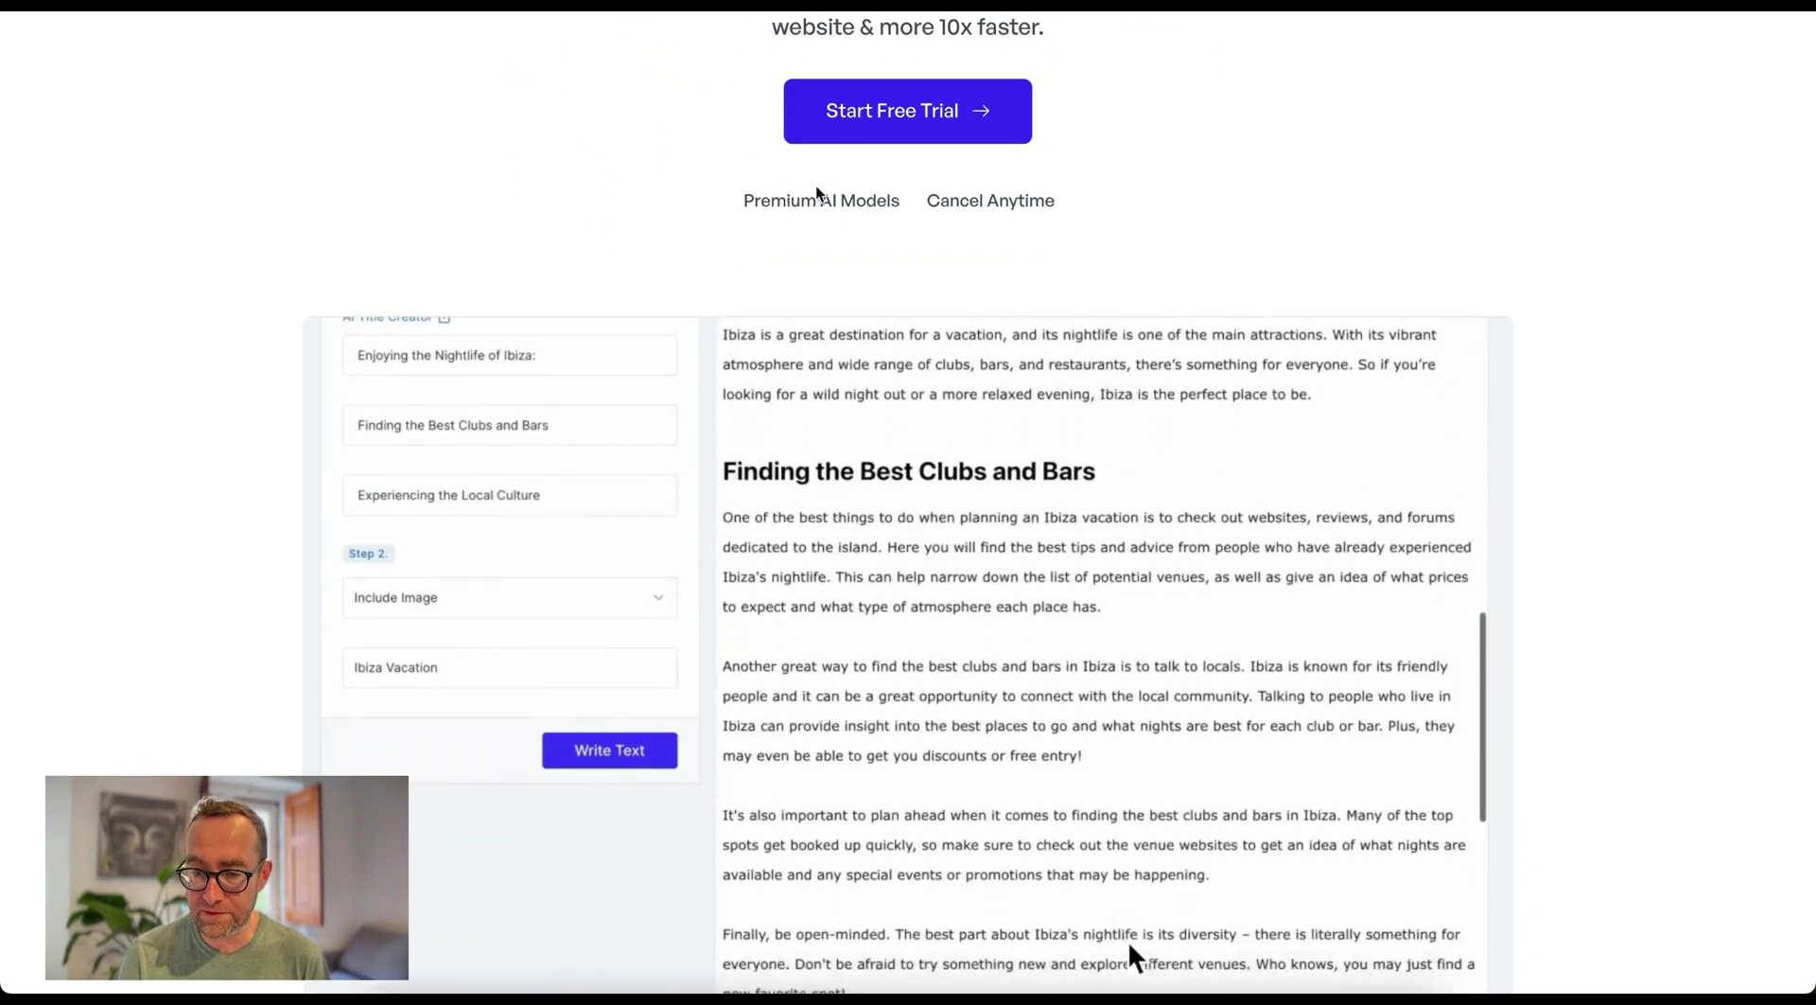
scroll(819, 241, "down", 3)
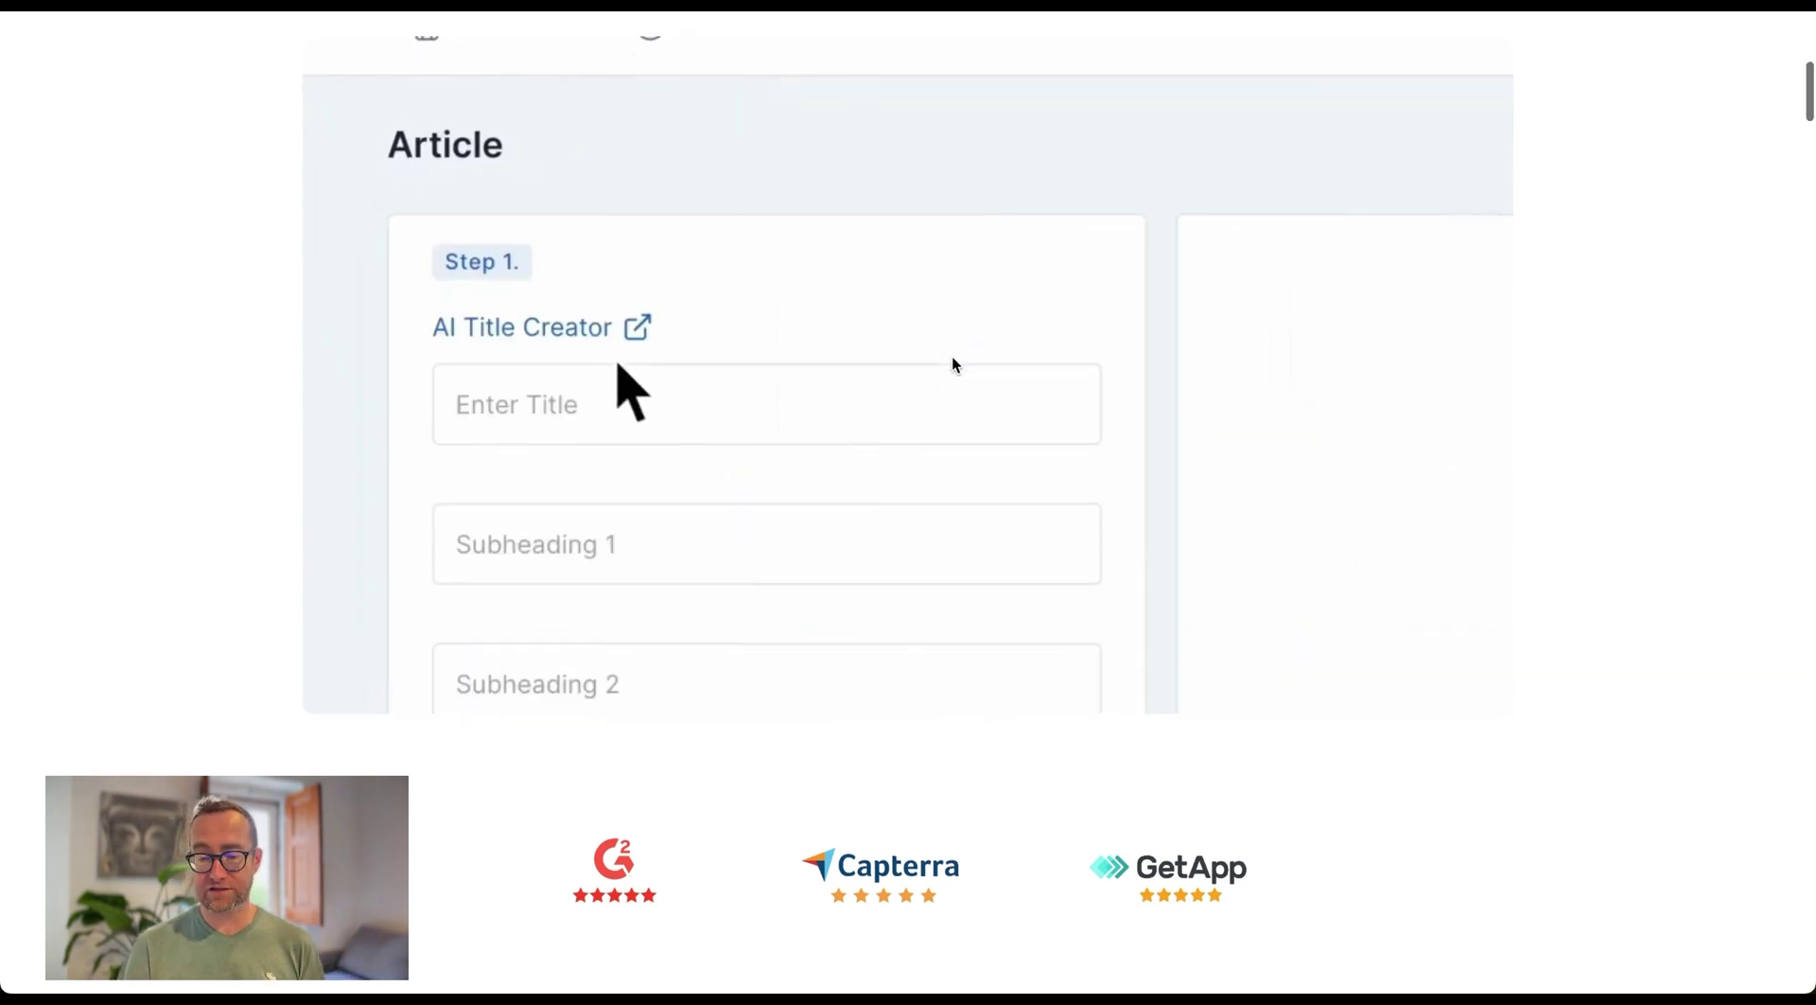
scroll(951, 356, "down", 5)
scroll(951, 358, "down", 2)
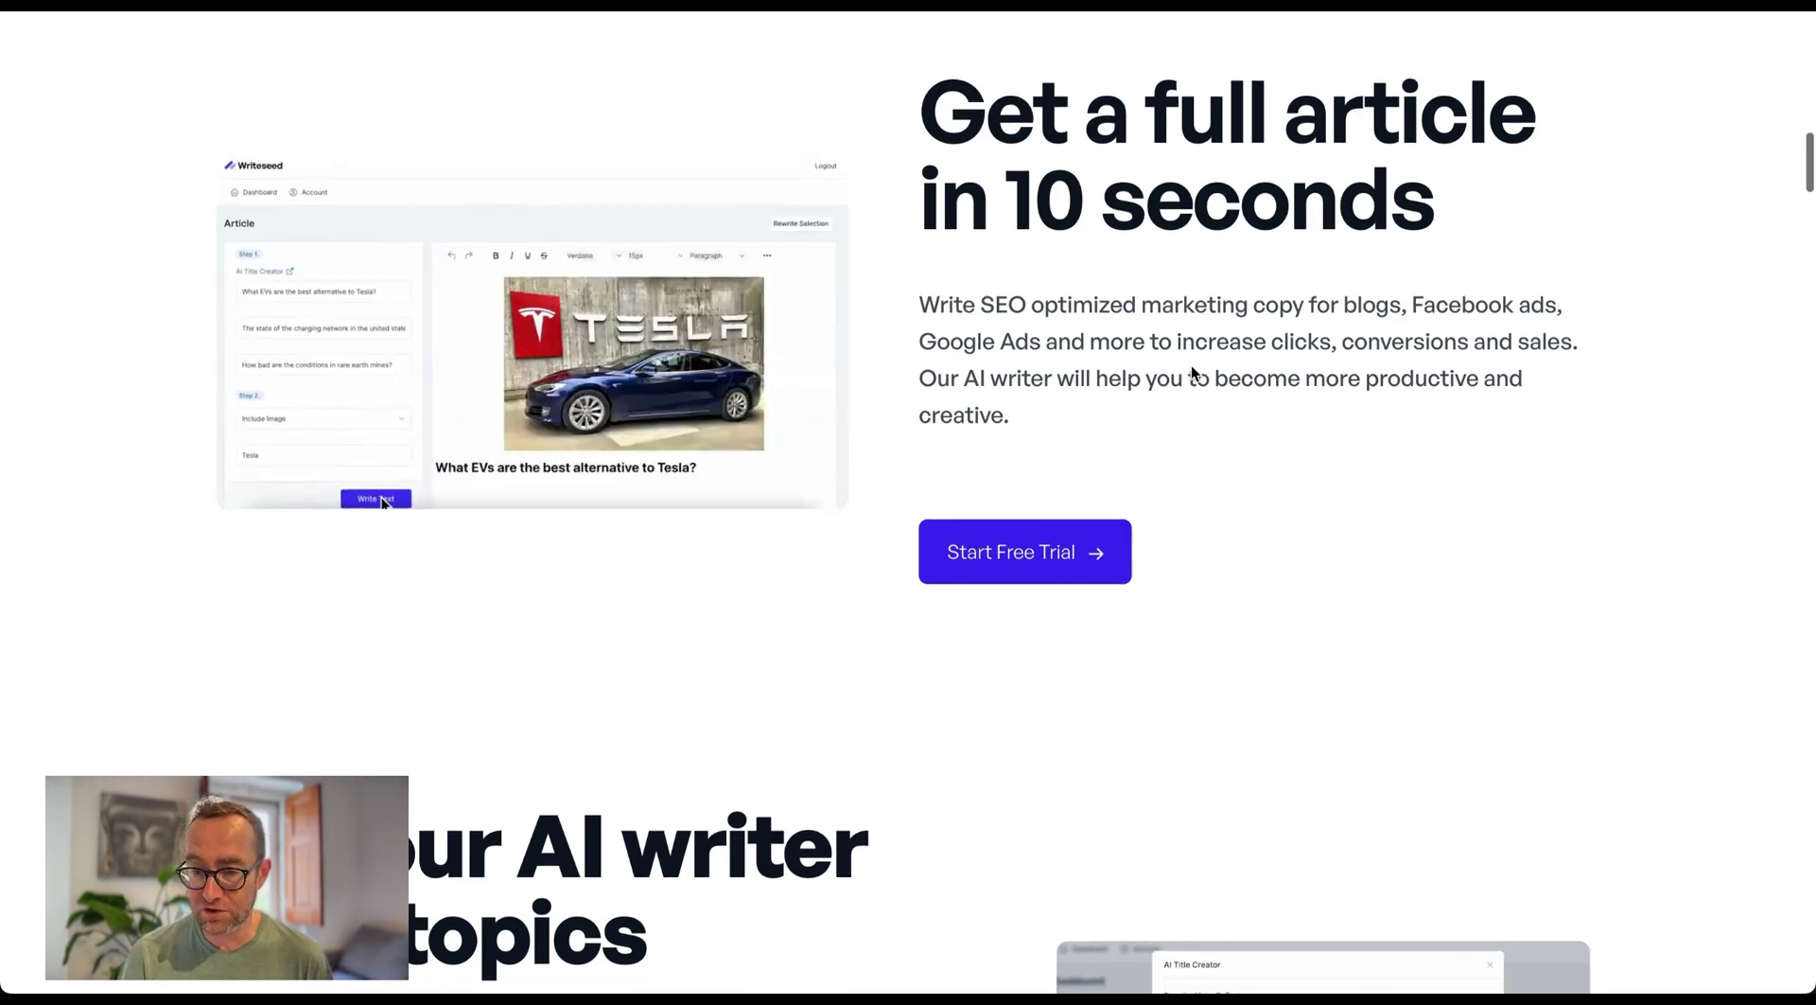
Step: Examine the homepage sections on paraphrasing, AI models, the Chrome extension, the SEO & NLP editor, templates, languages and reviews
scroll(1190, 370, "down", 7)
scroll(1192, 372, "down", 8)
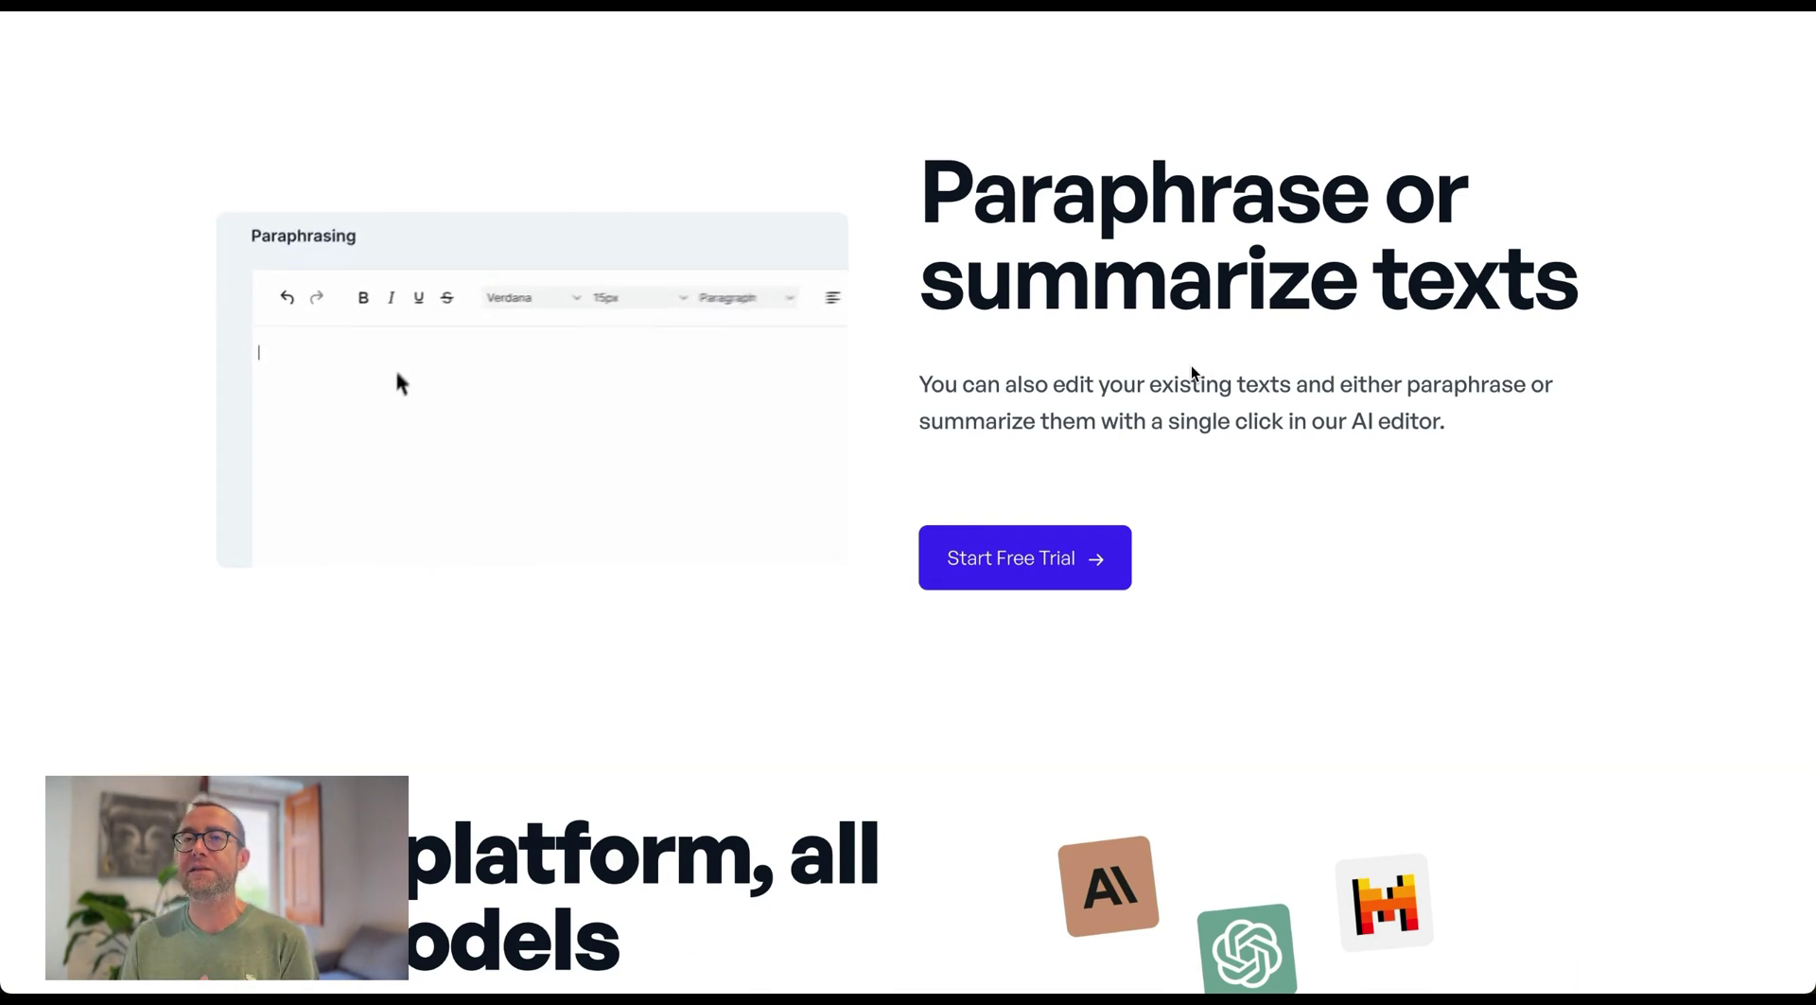
scroll(1191, 369, "down", 2)
scroll(1191, 369, "down", 8)
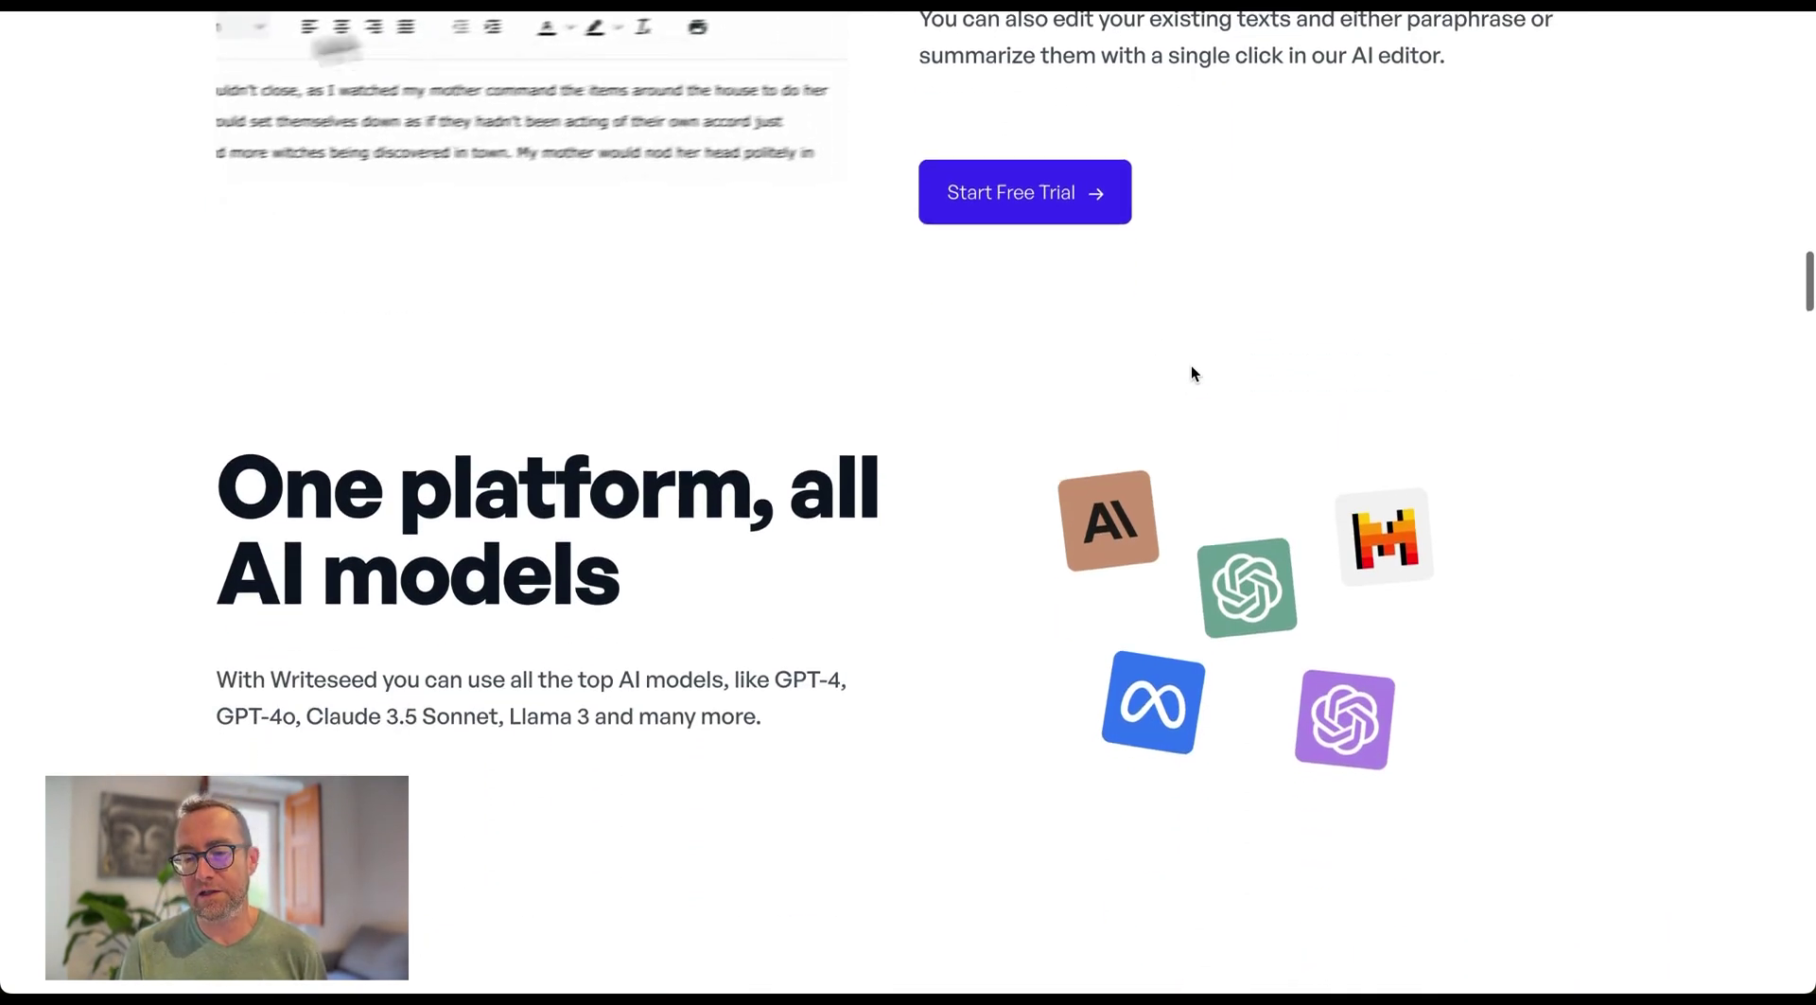
scroll(1192, 369, "down", 4)
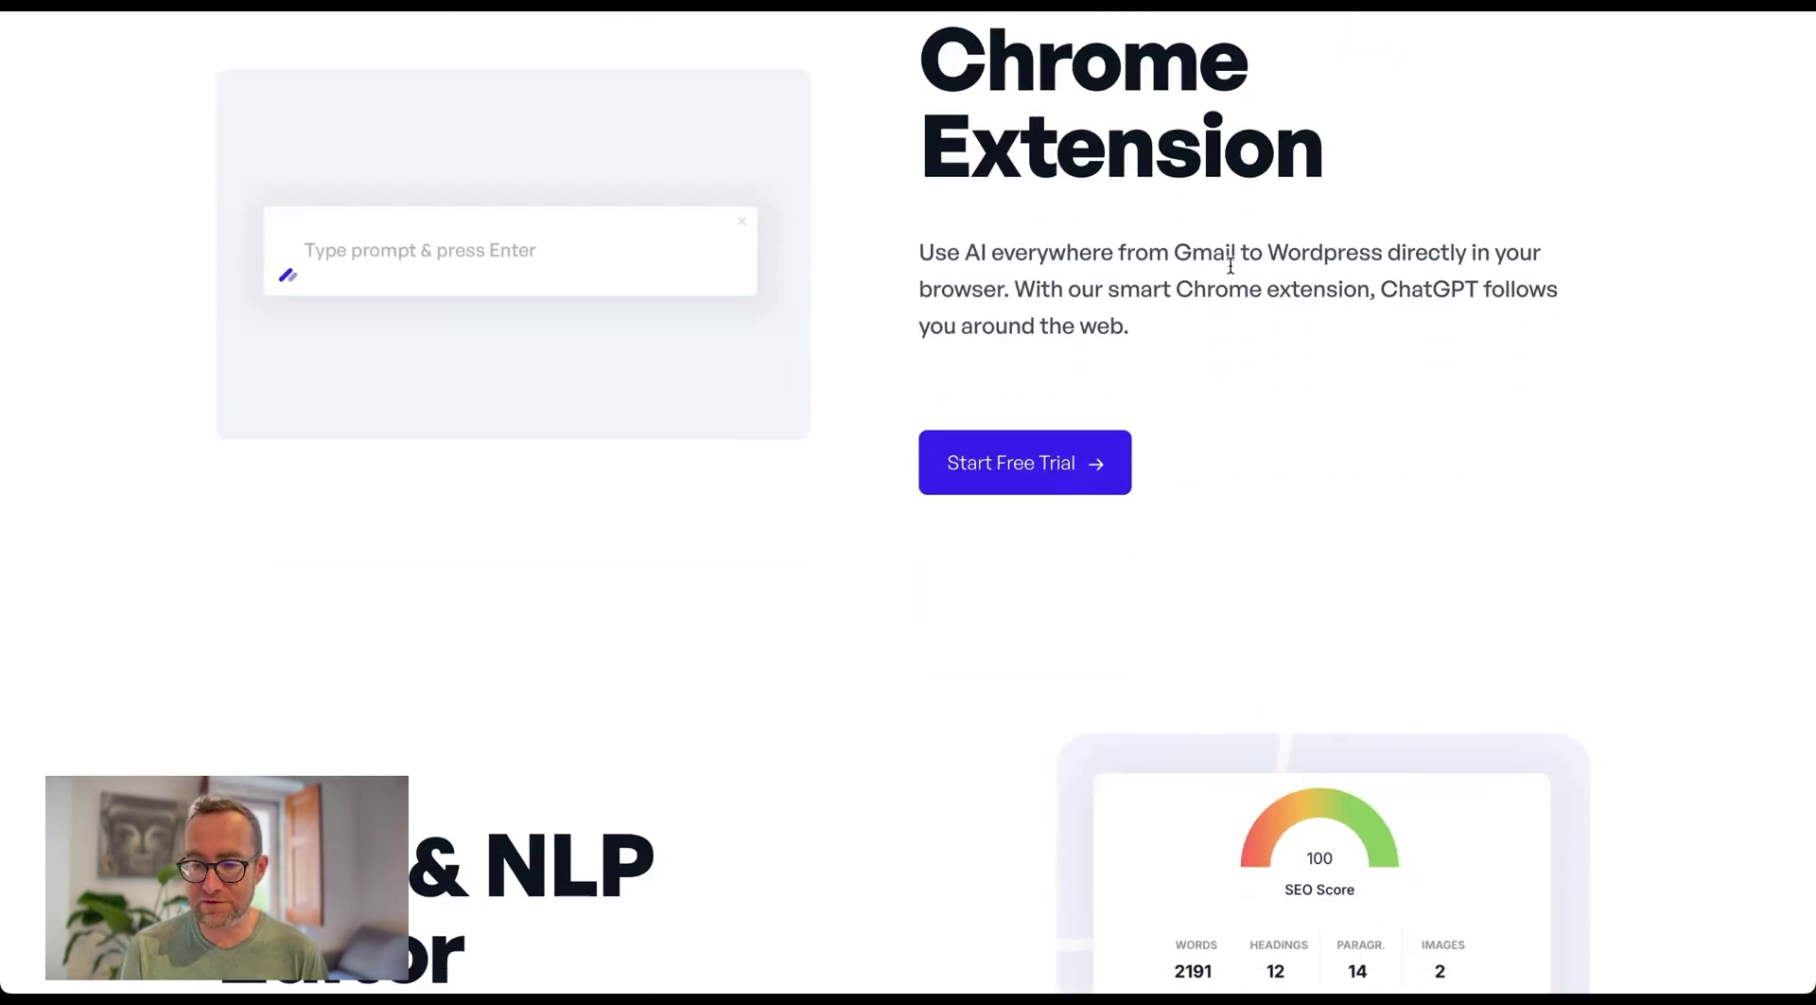
scroll(1257, 339, "down", 8)
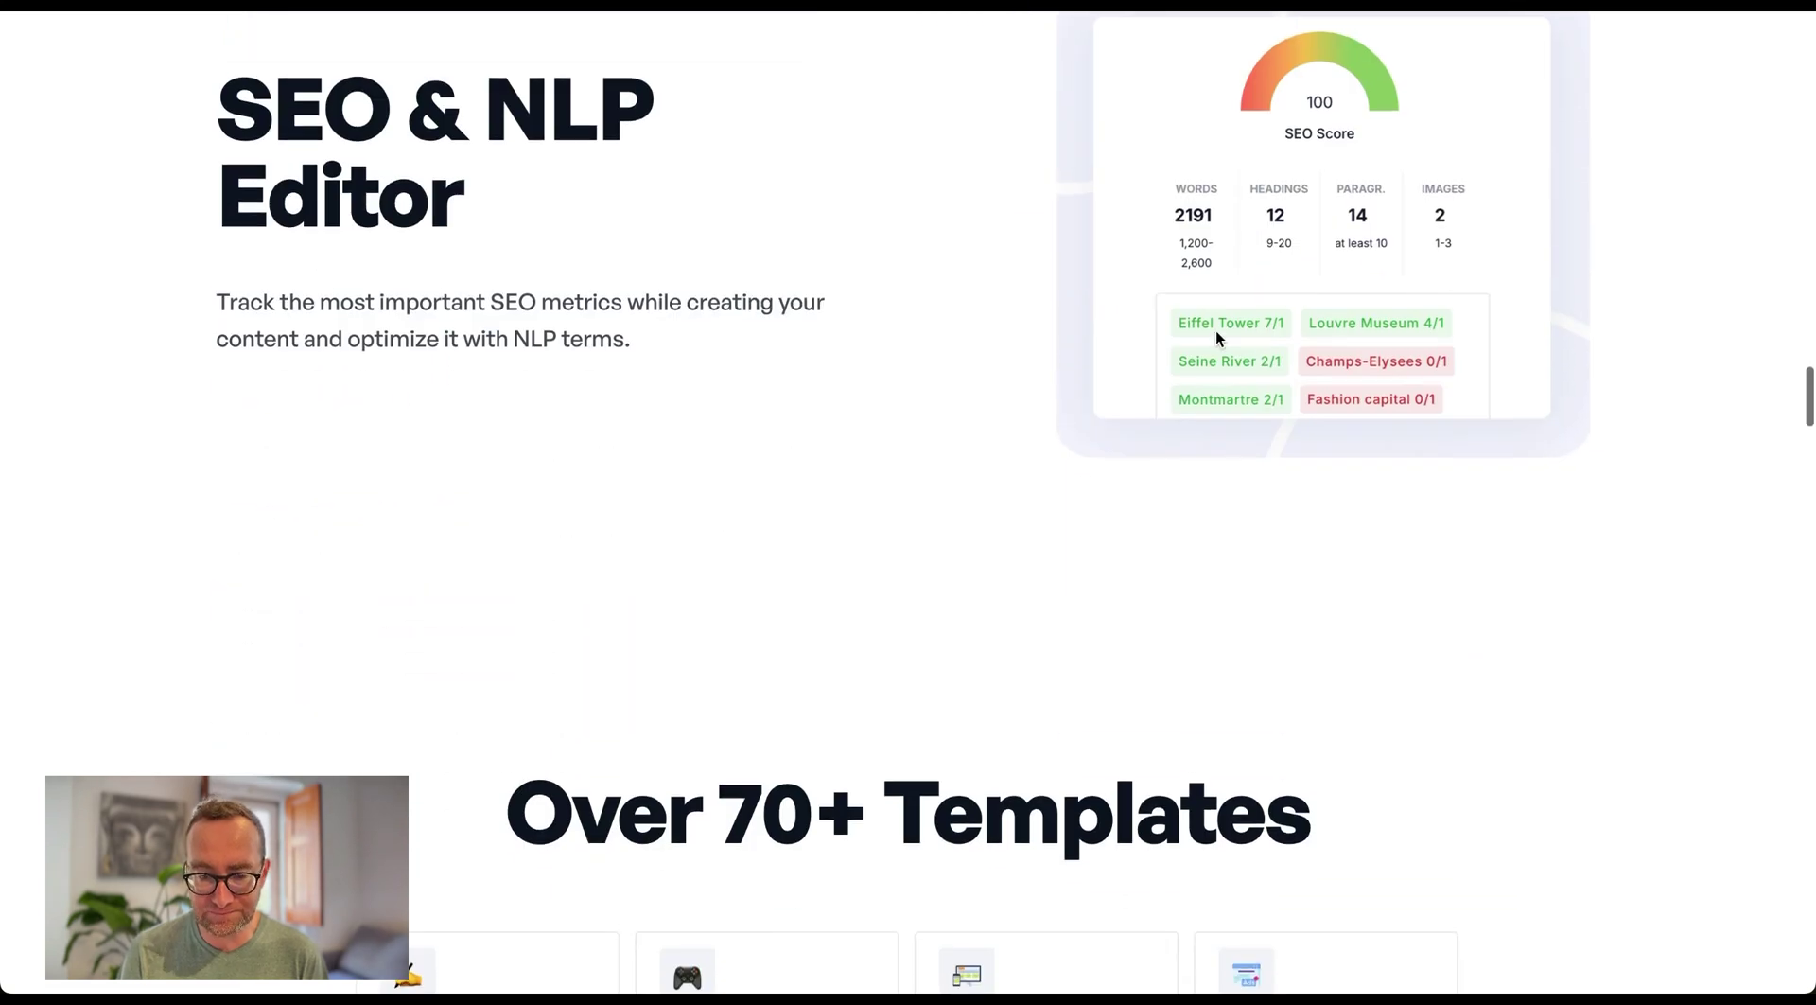
scroll(1154, 327, "down", 20)
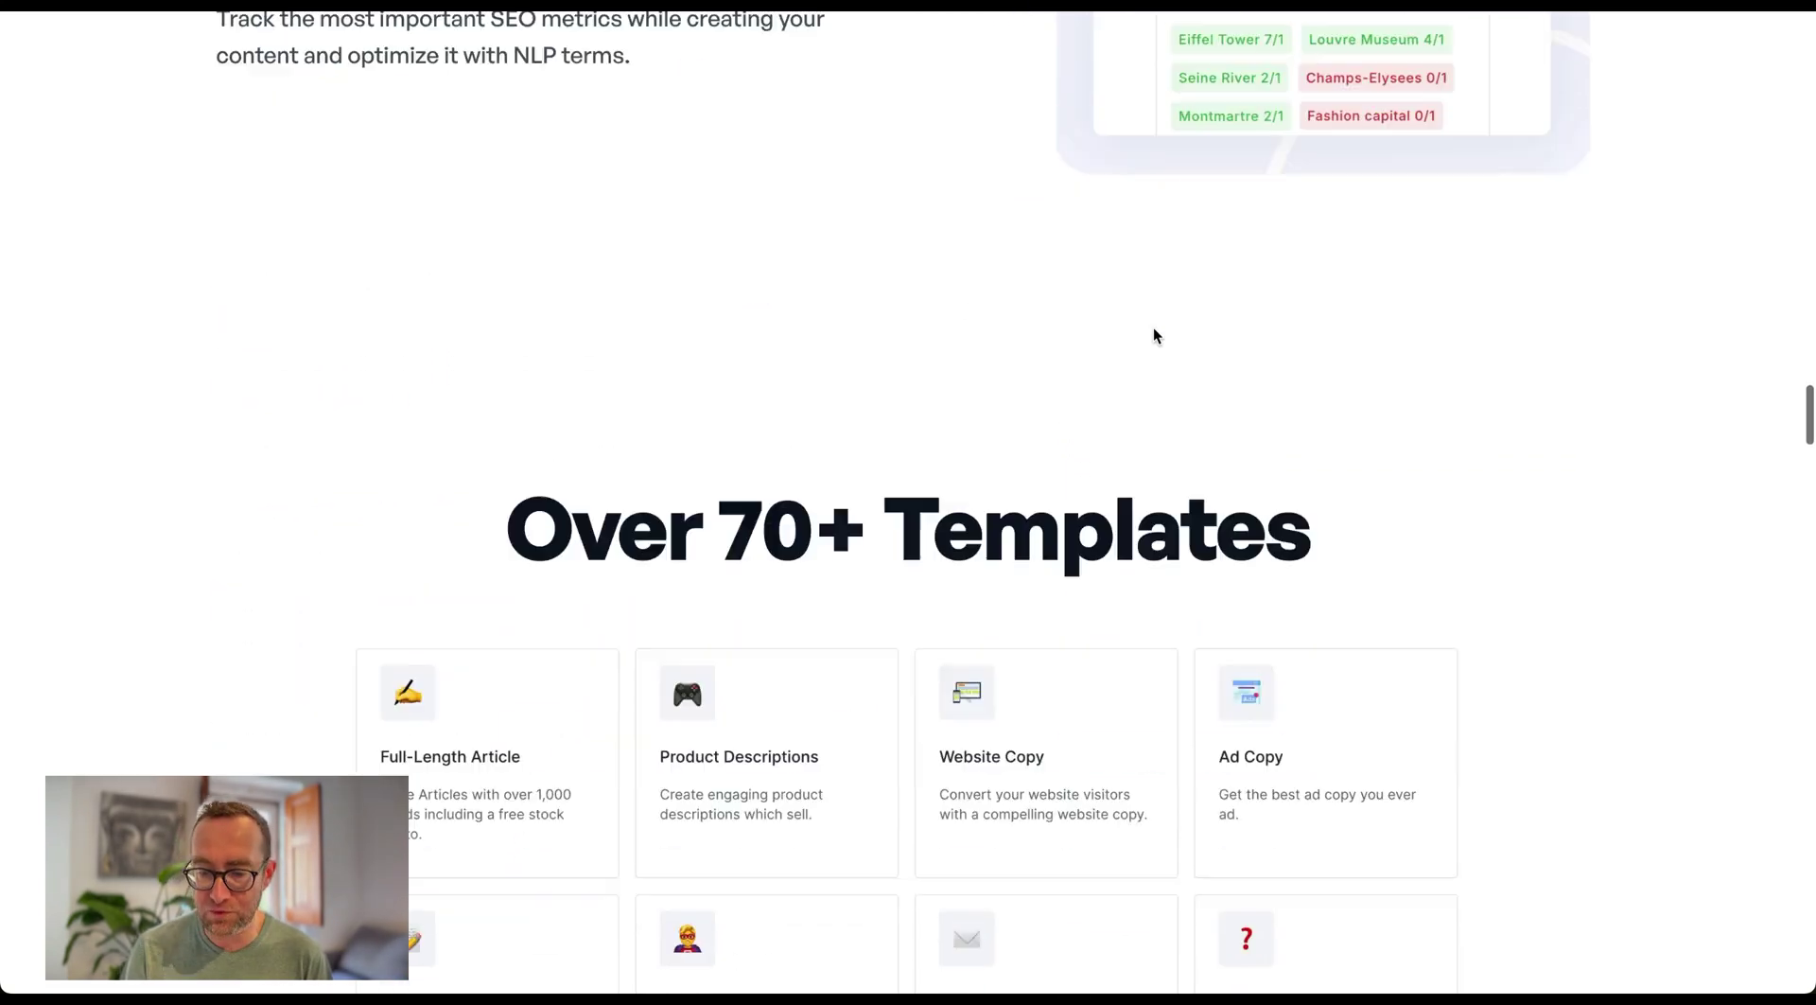
scroll(1154, 328, "down", 12)
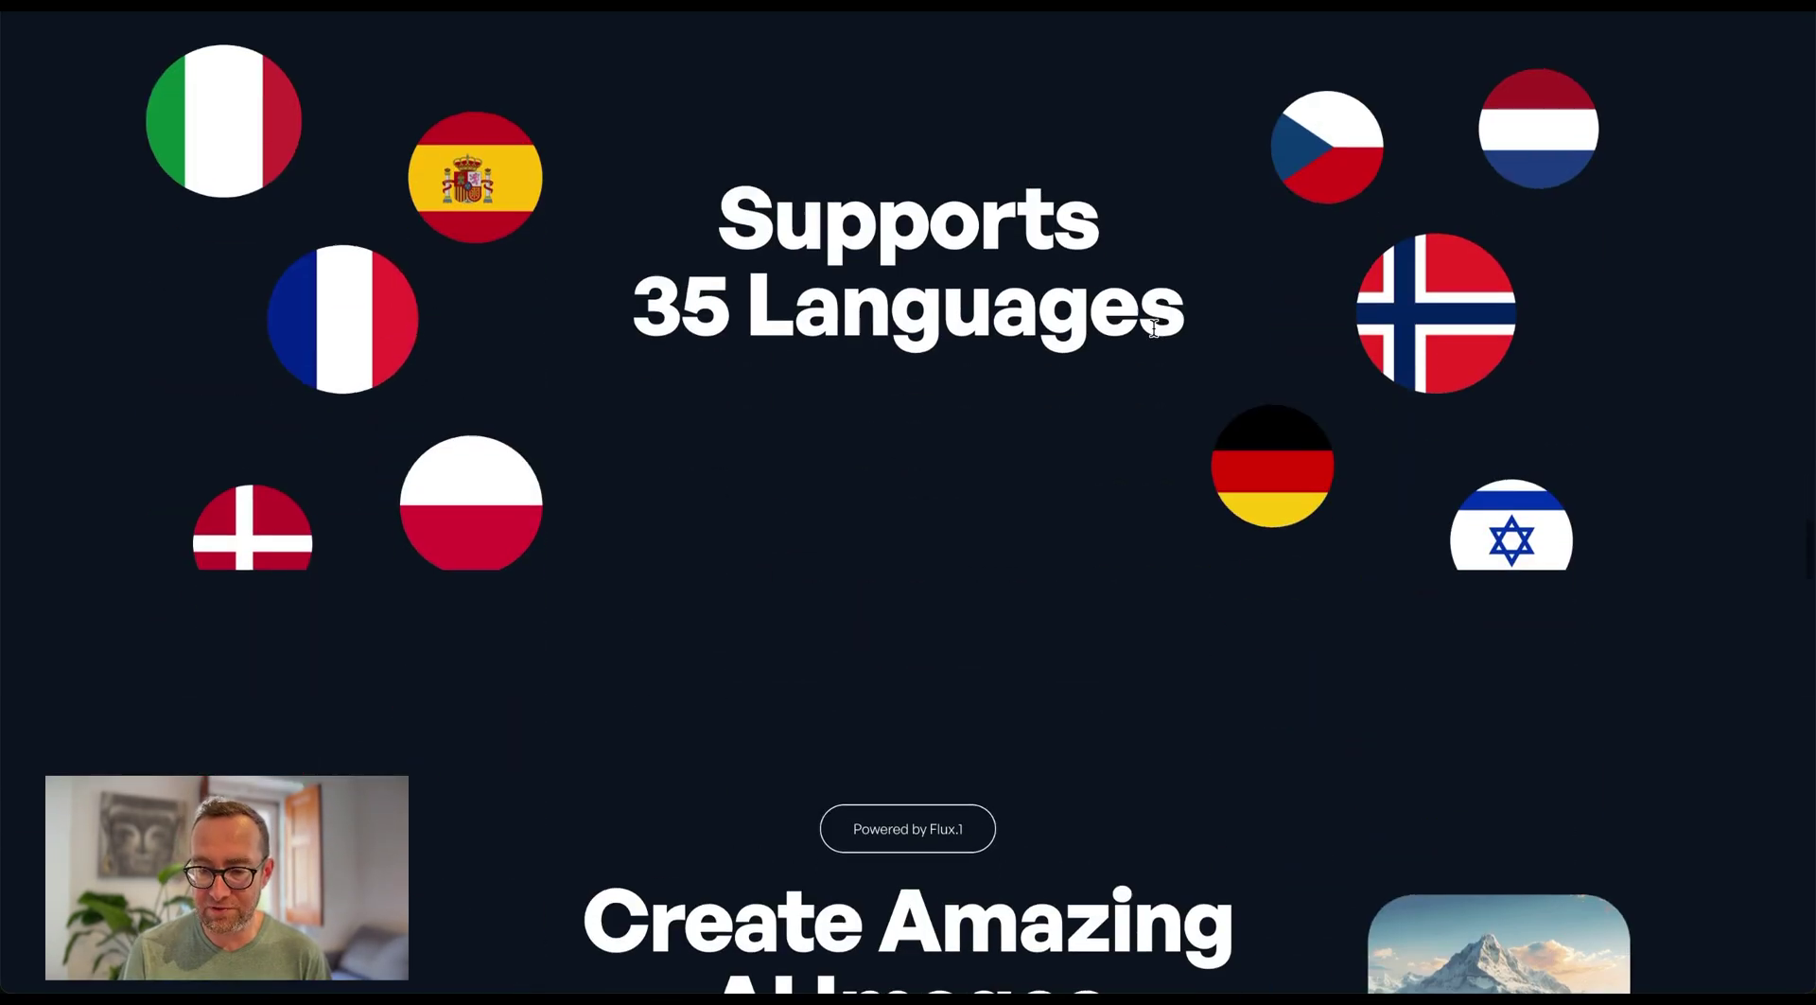
scroll(1154, 334, "down", 20)
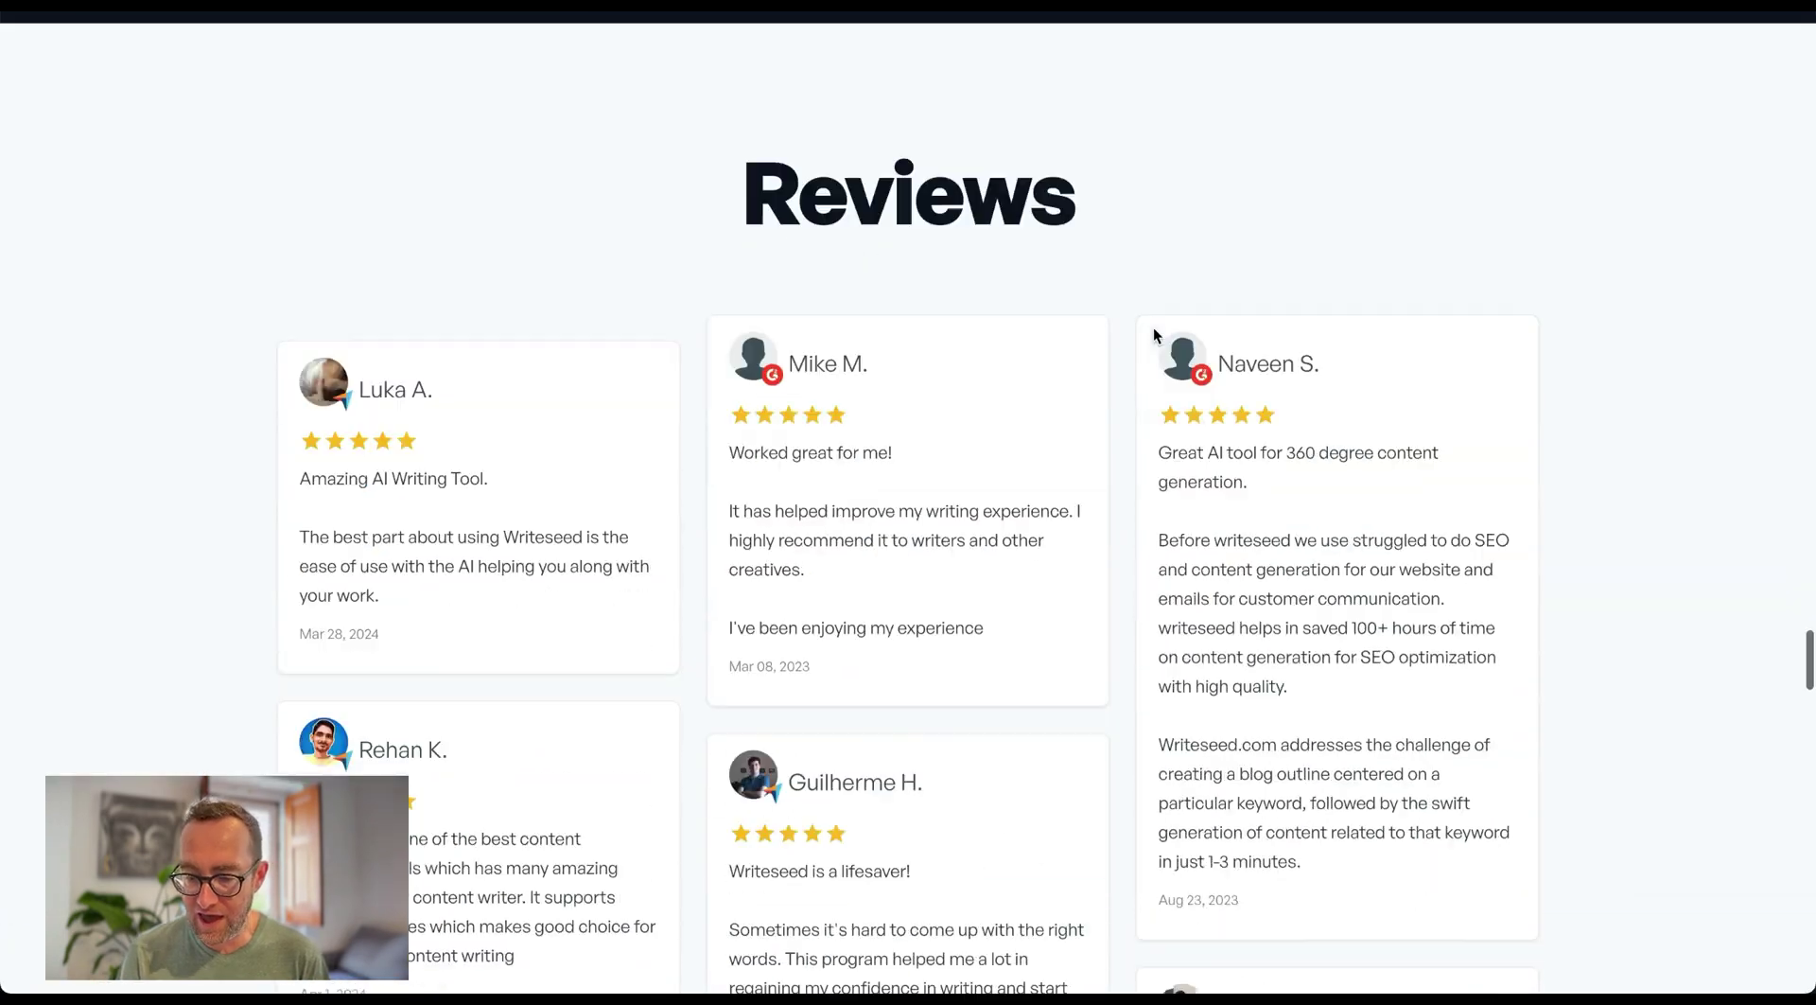
Step: Examine the homepage's pricing plans, free trial offer, FAQs and footer links
scroll(1154, 331, "up", 8)
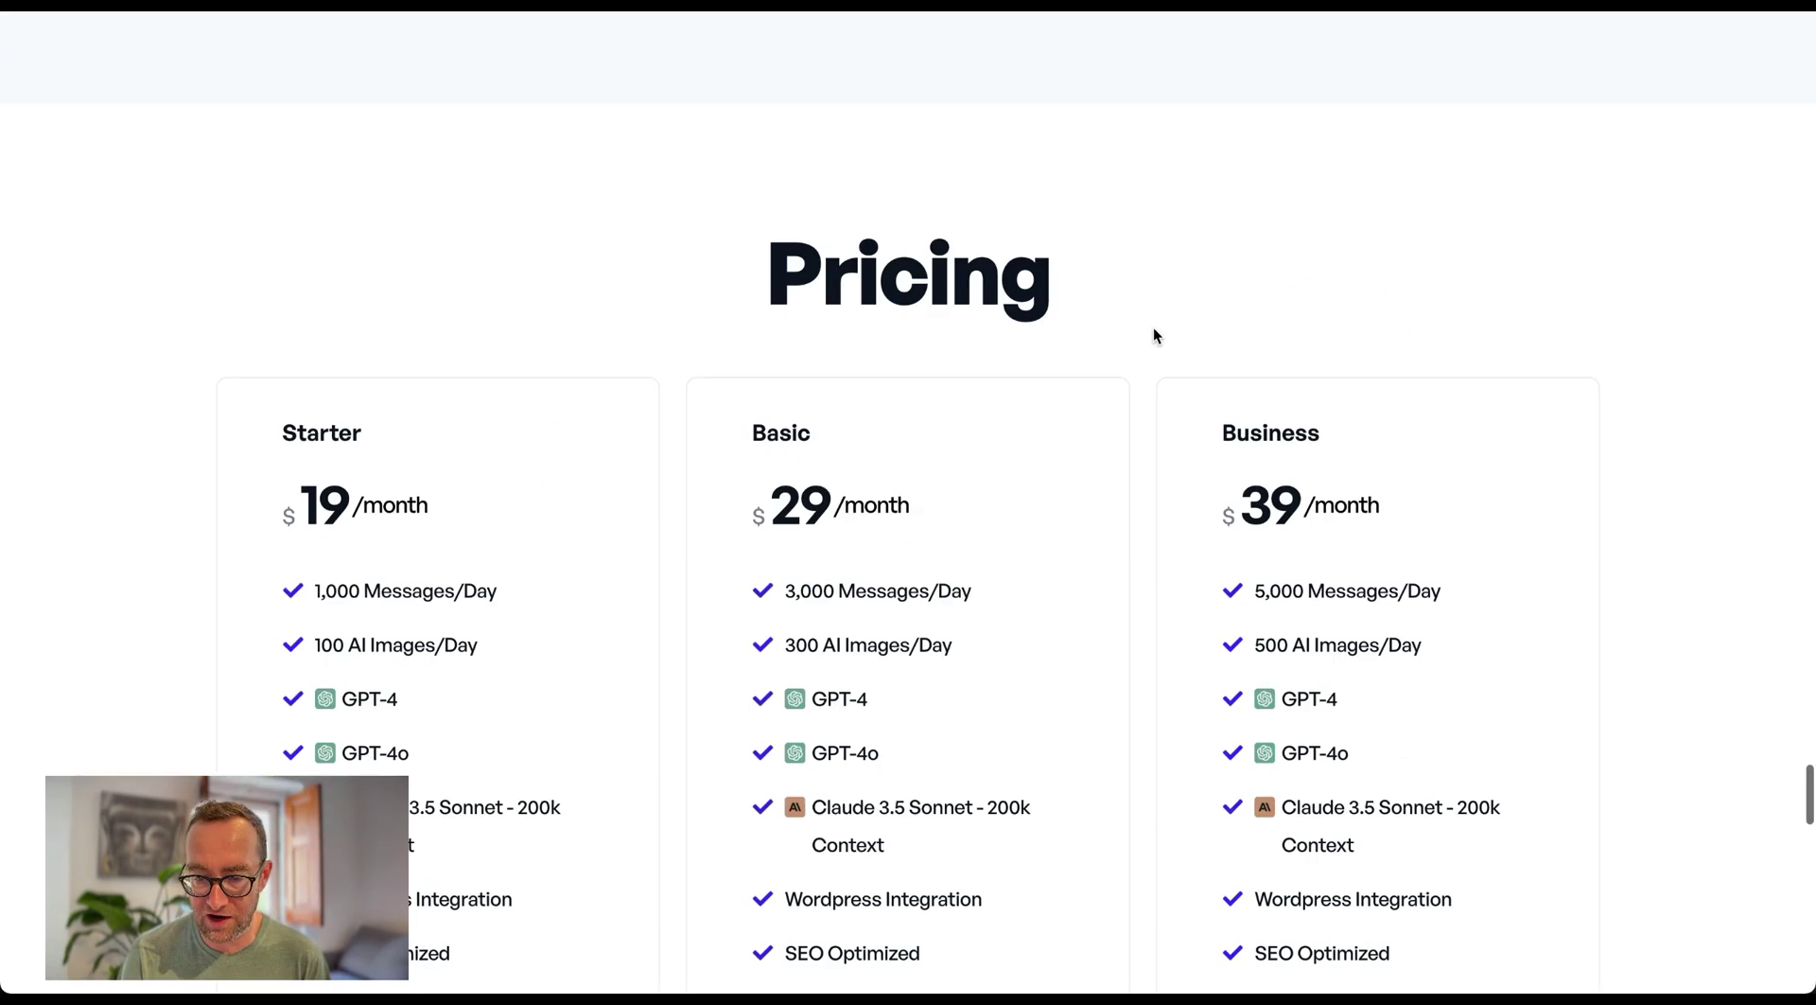
scroll(1154, 335, "down", 20)
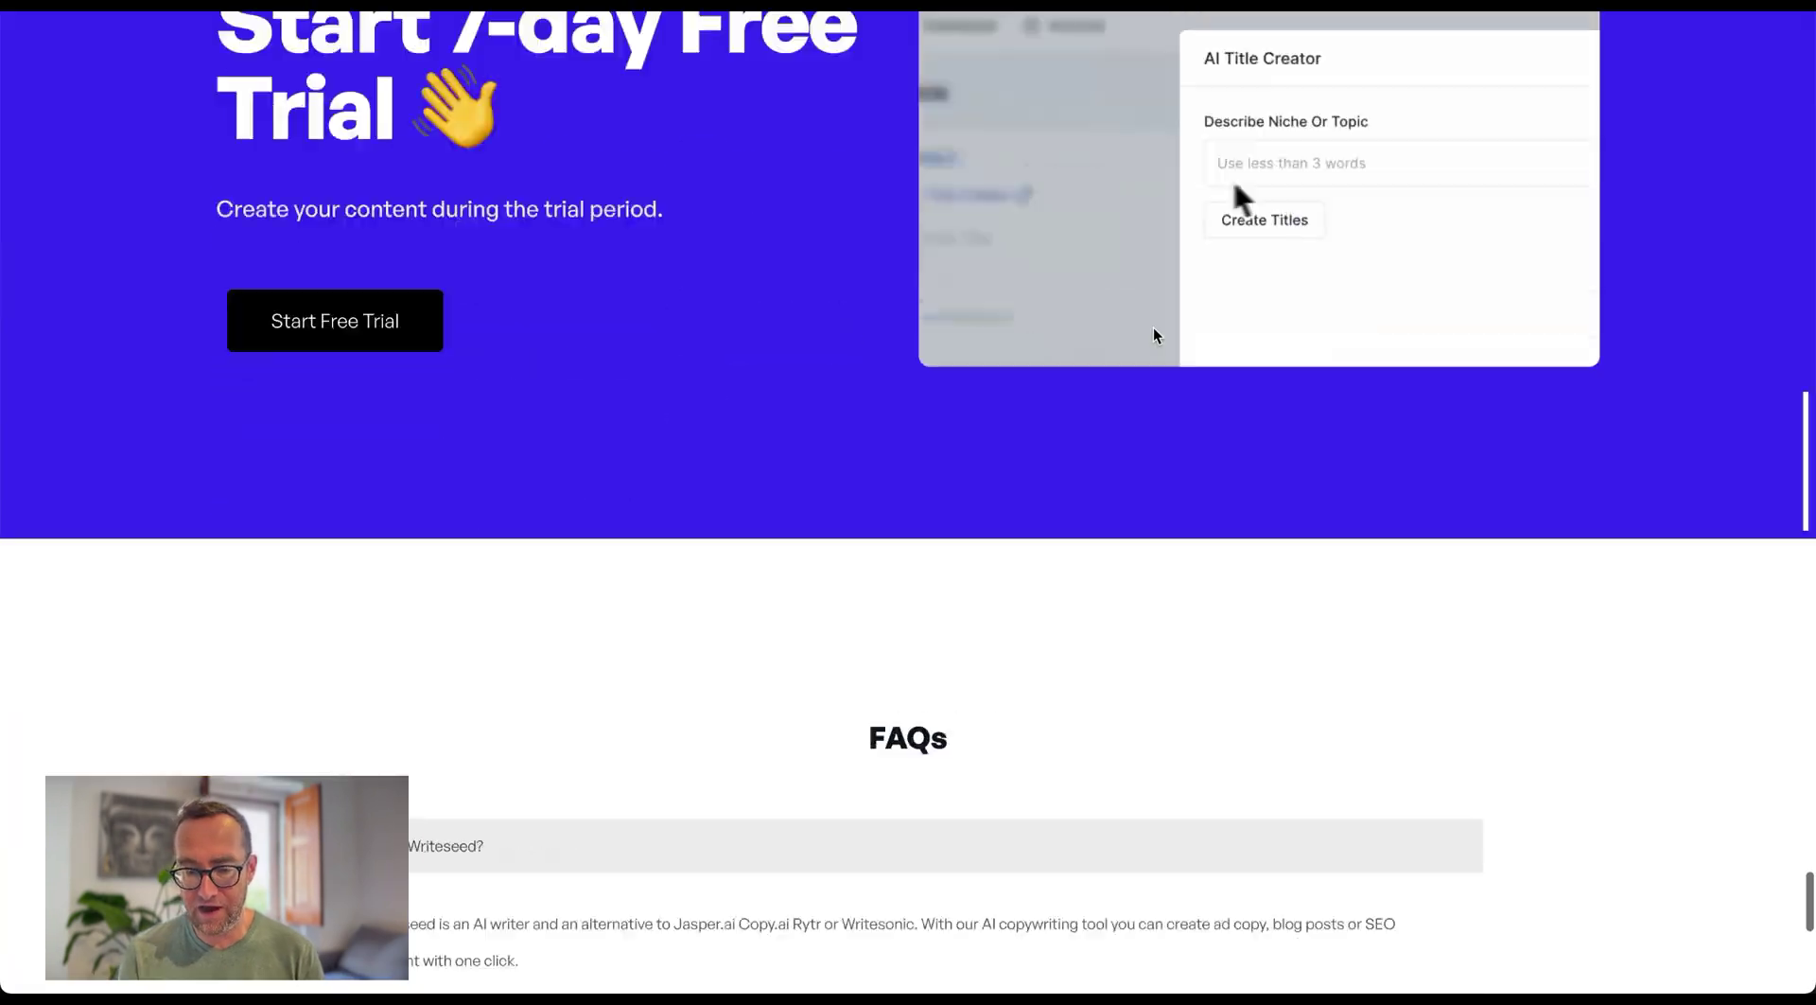
scroll(1154, 335, "down", 2)
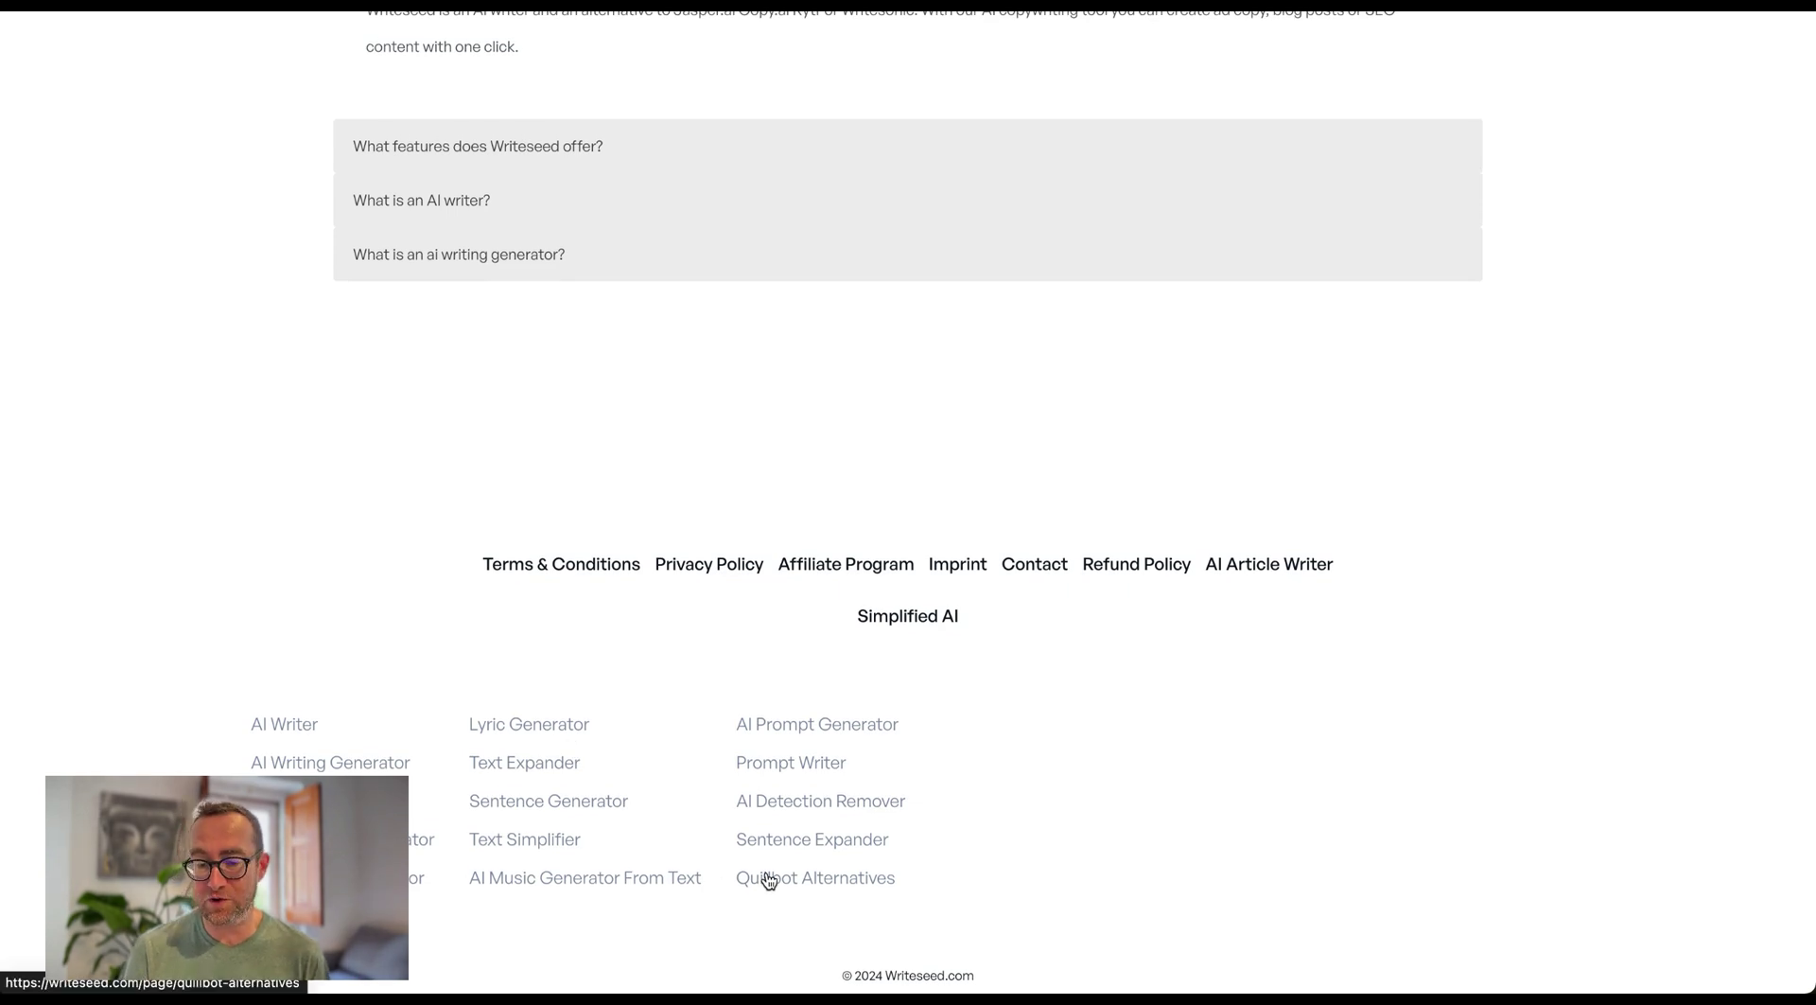
scroll(736, 710, "up", 20)
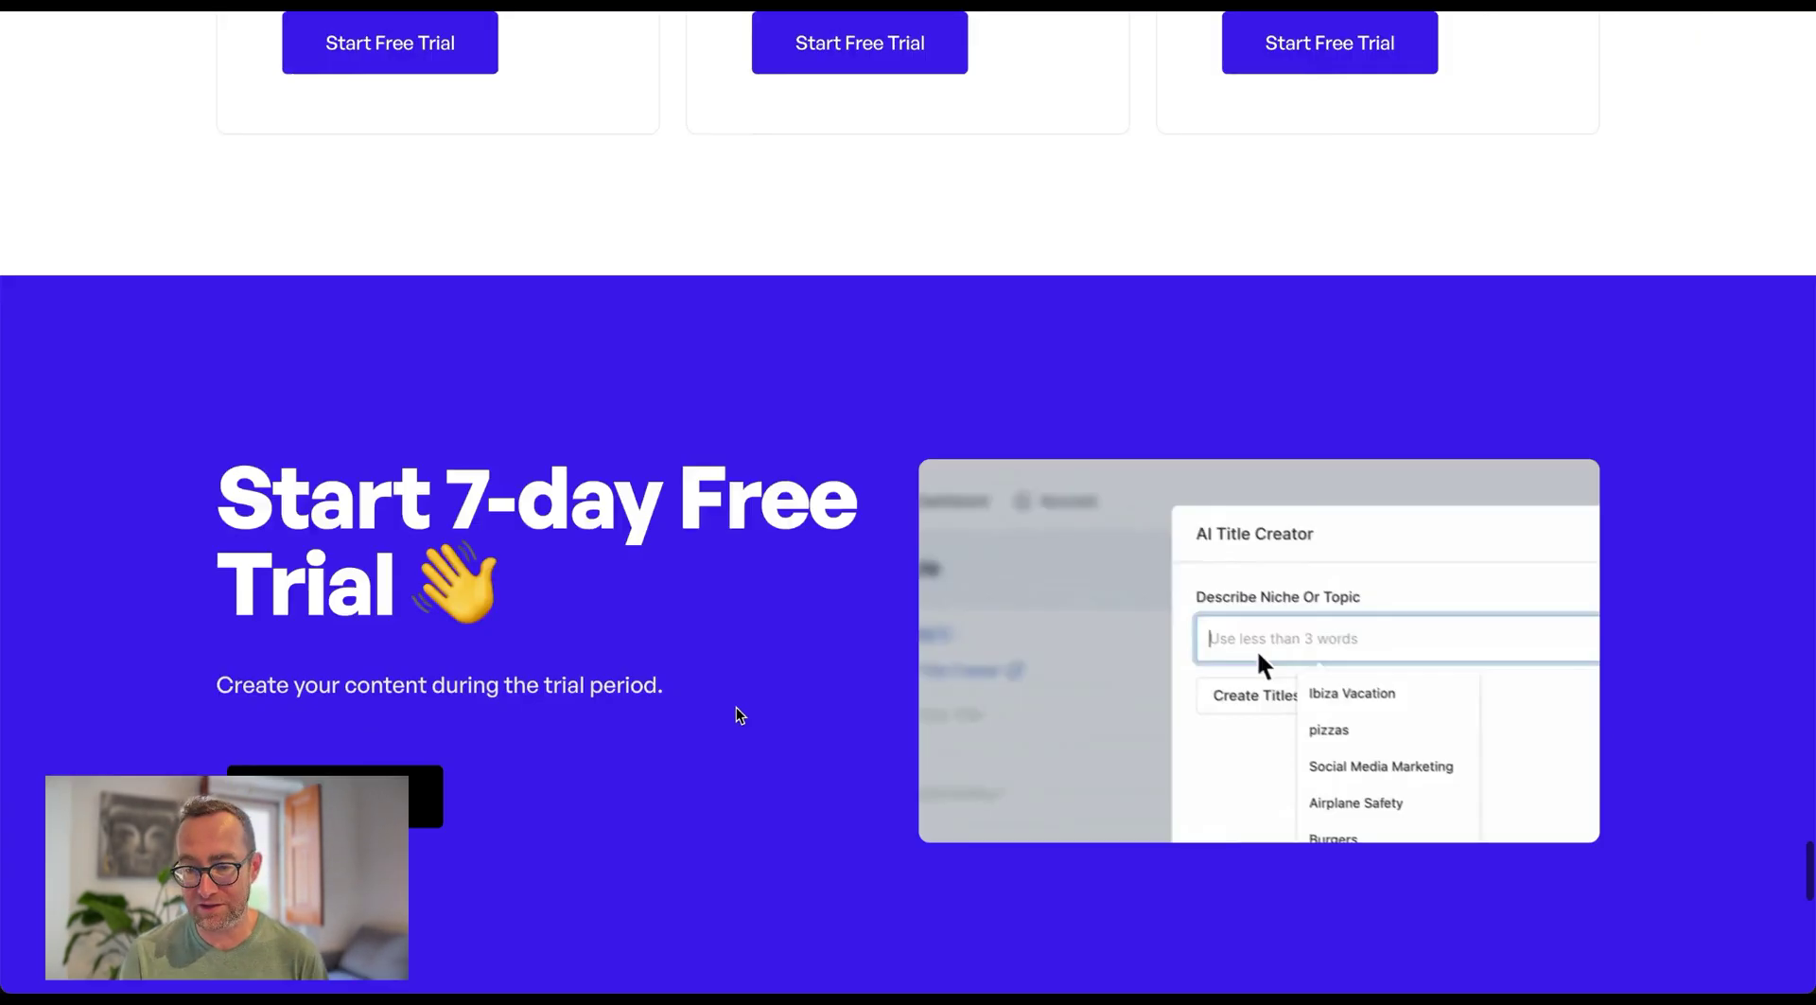
scroll(736, 710, "up", 10)
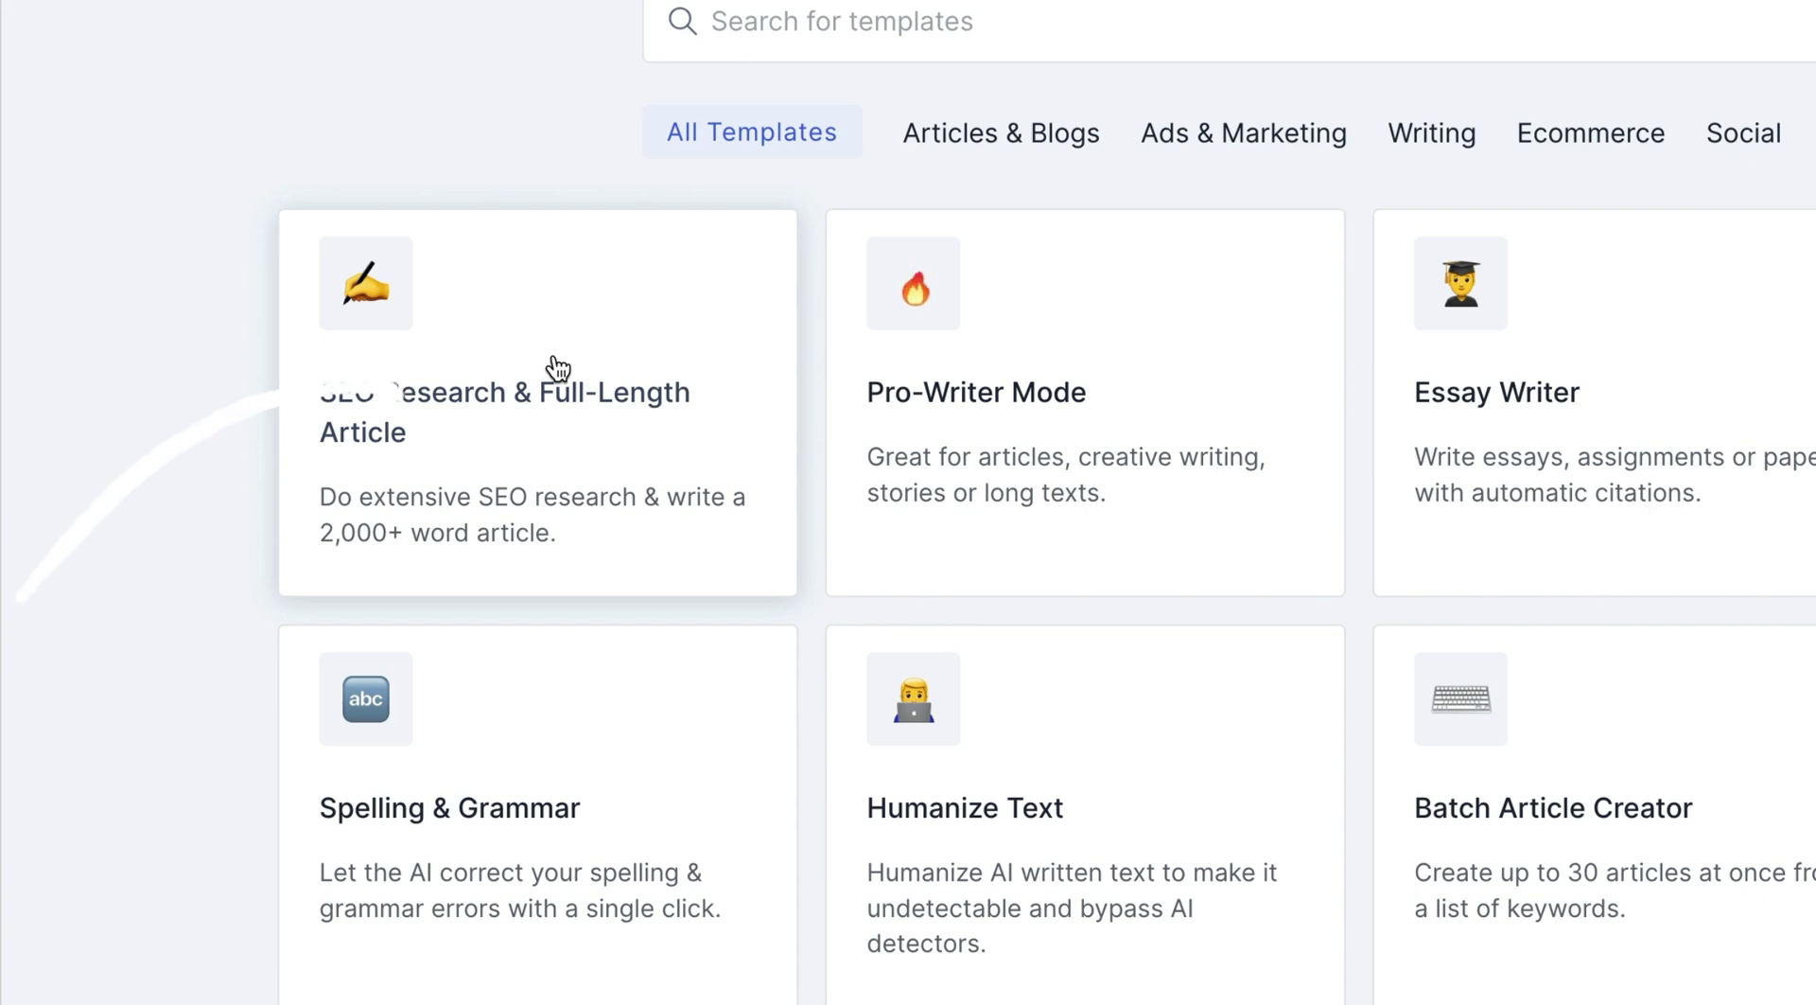
scroll(558, 367, "down", 5)
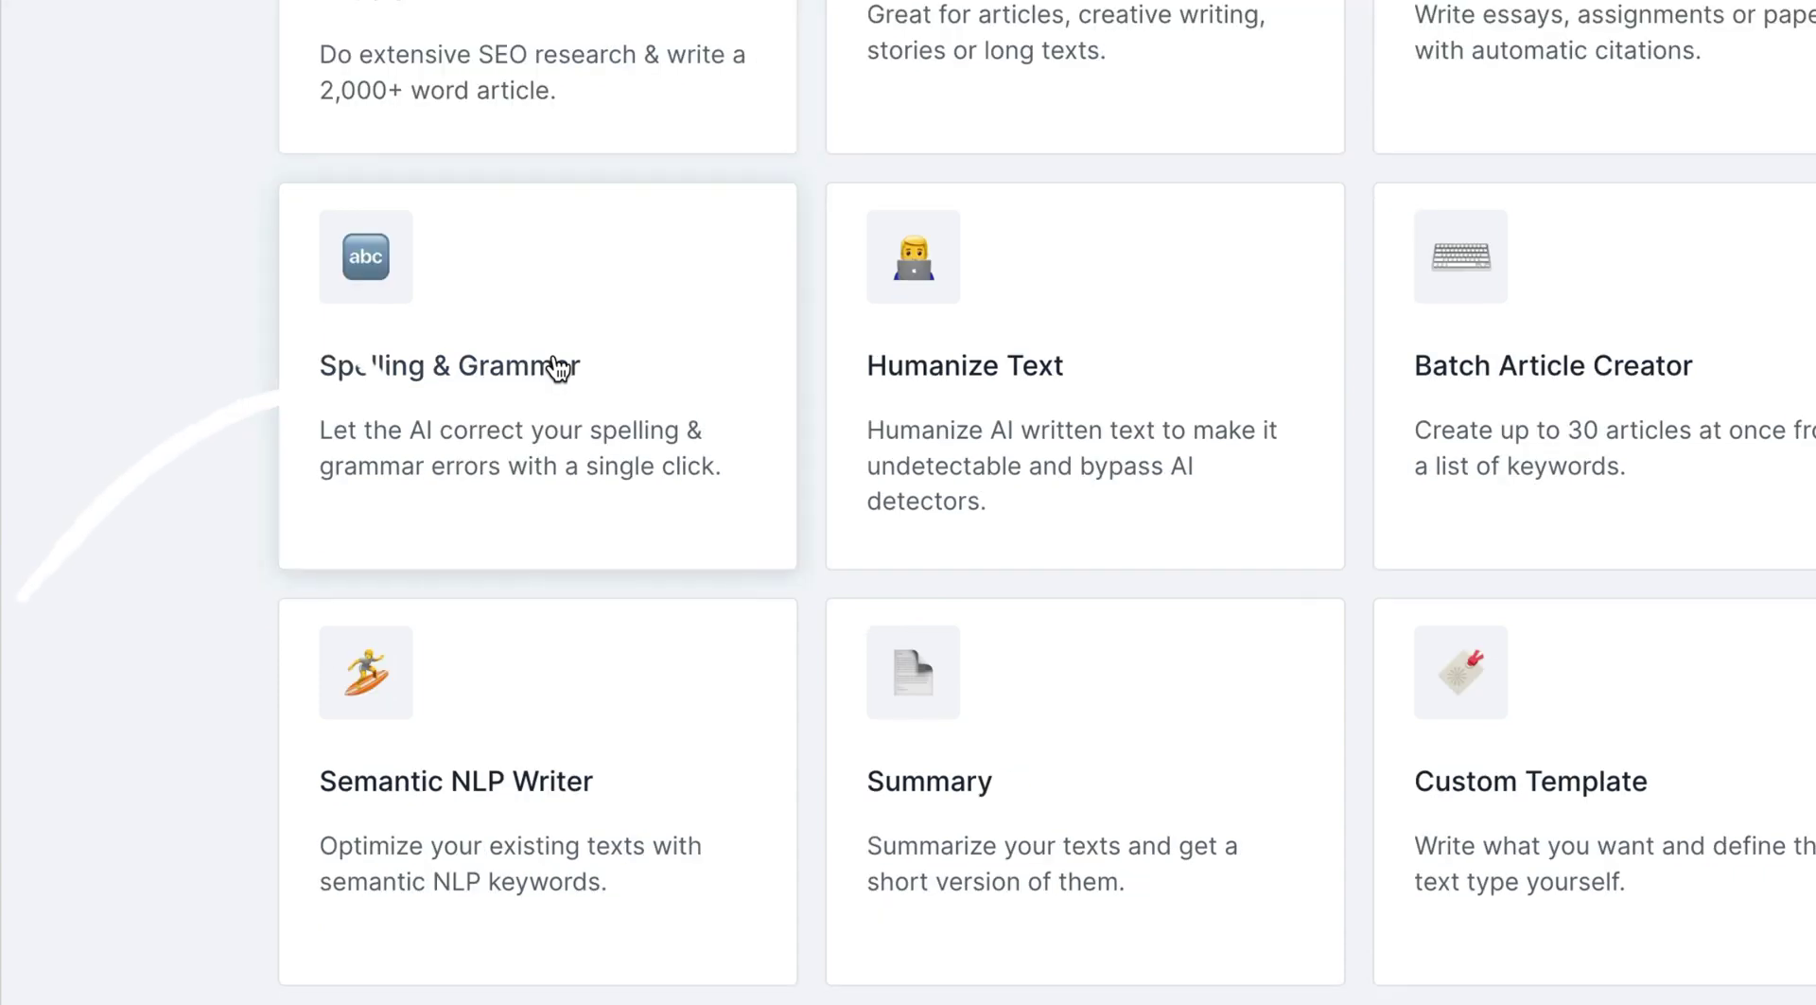